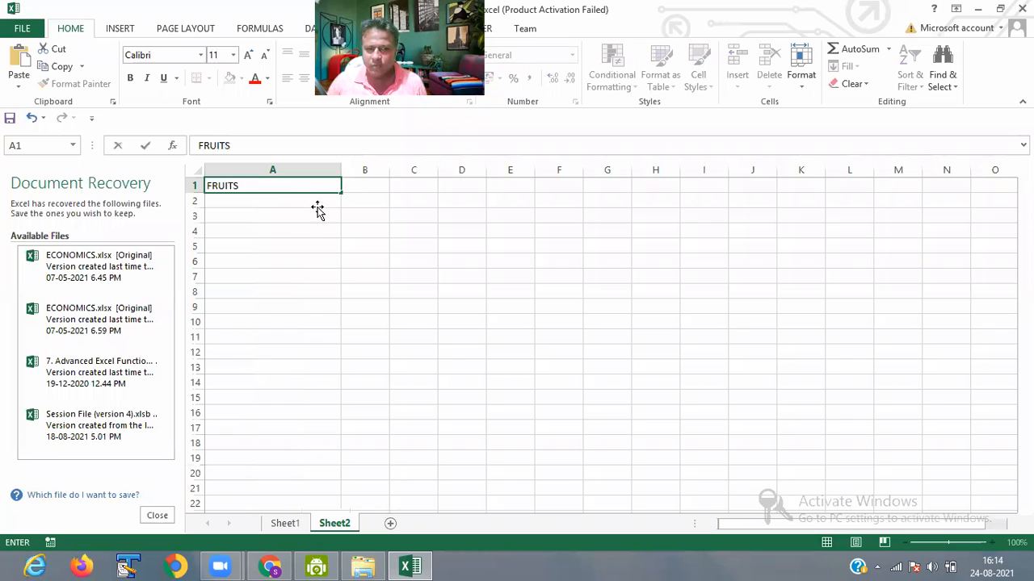
# Step: Fill cells A2 to A4 under the FRUITS heading on Sheet2 with APPLE, ORANGE and APPLE
pyautogui.press('Return')
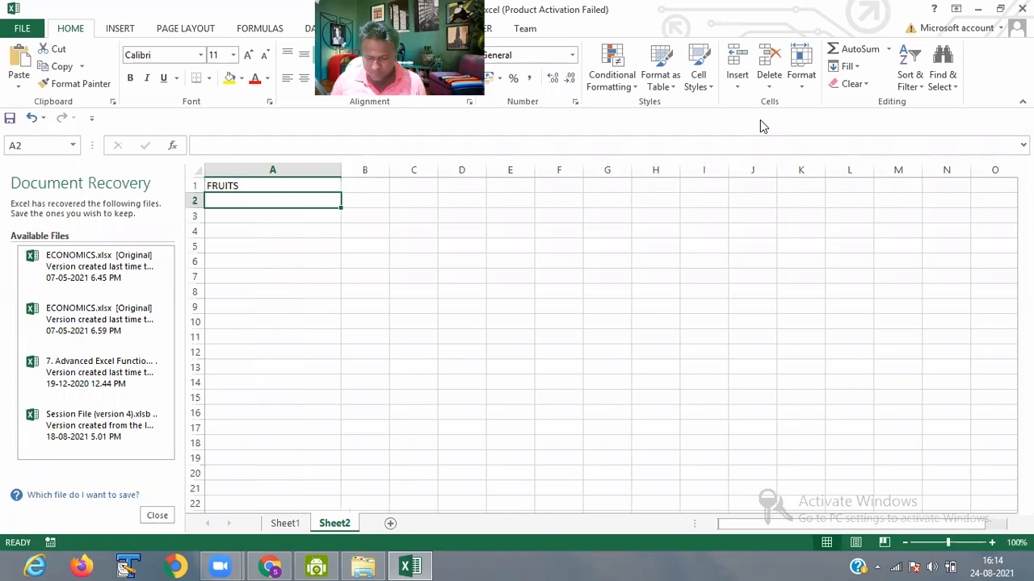
pyautogui.write('APPL')
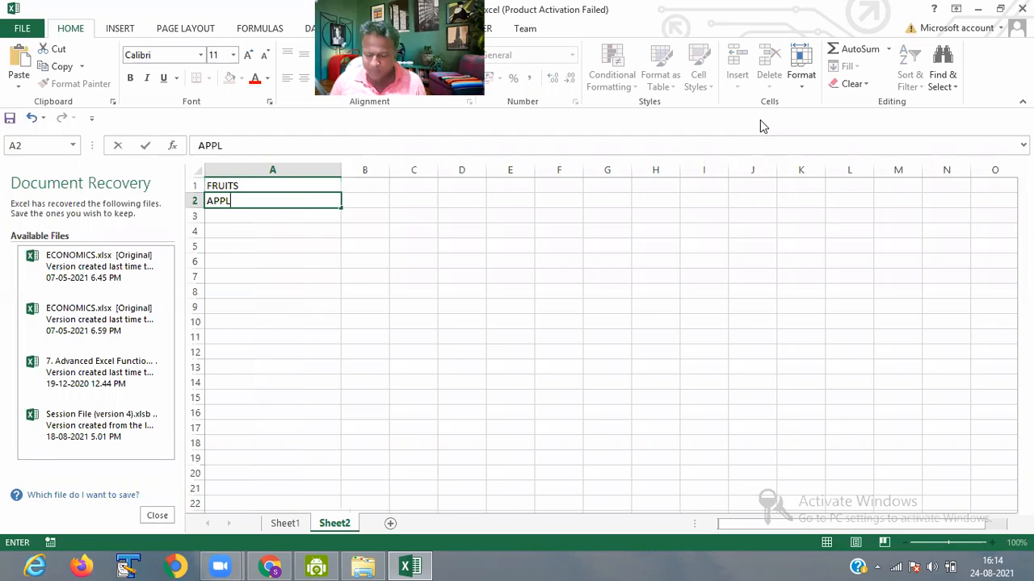
pyautogui.write('E')
pyautogui.press('Return')
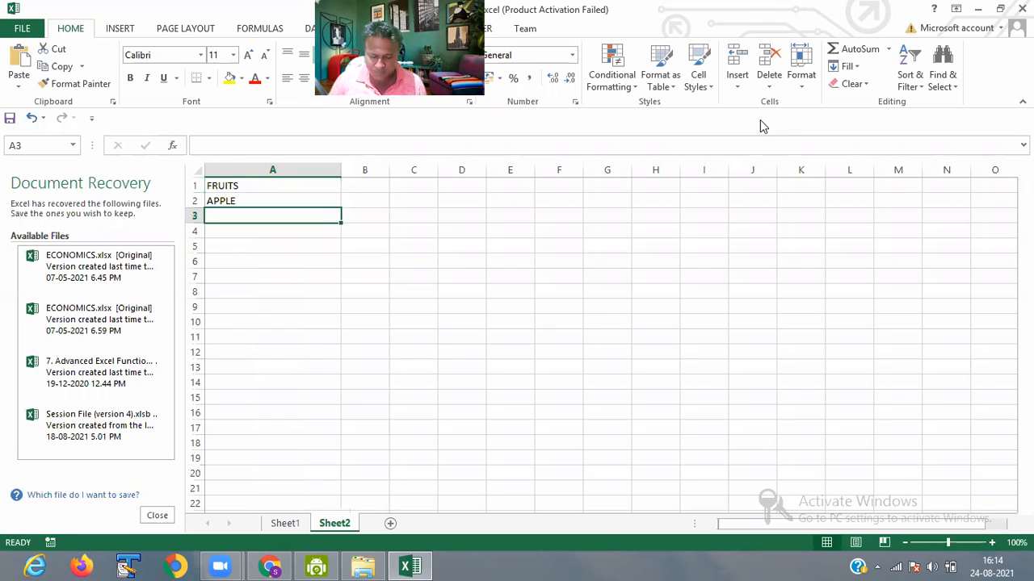
pyautogui.write('O')
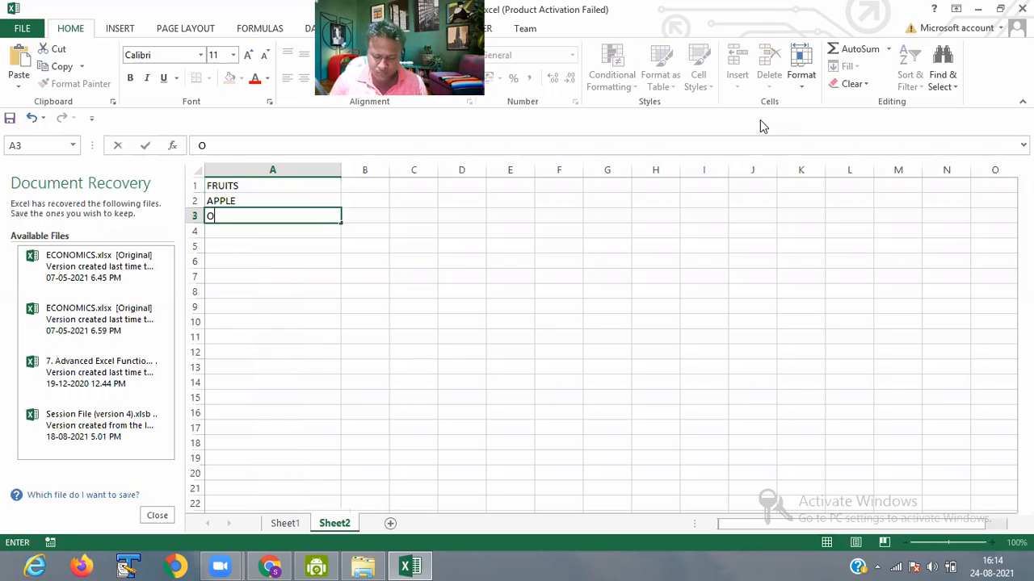
pyautogui.write('RANGE')
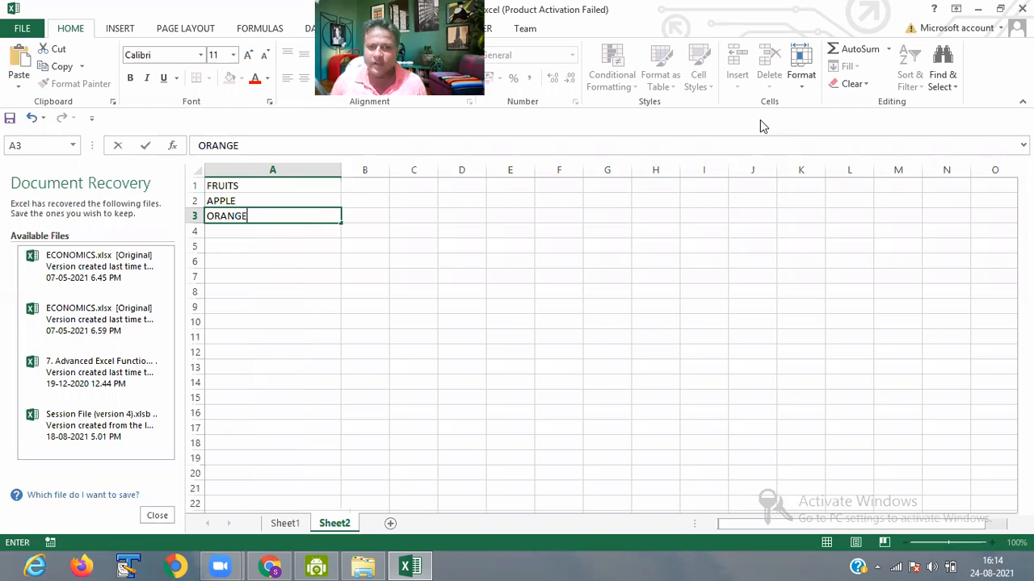
pyautogui.press('Return')
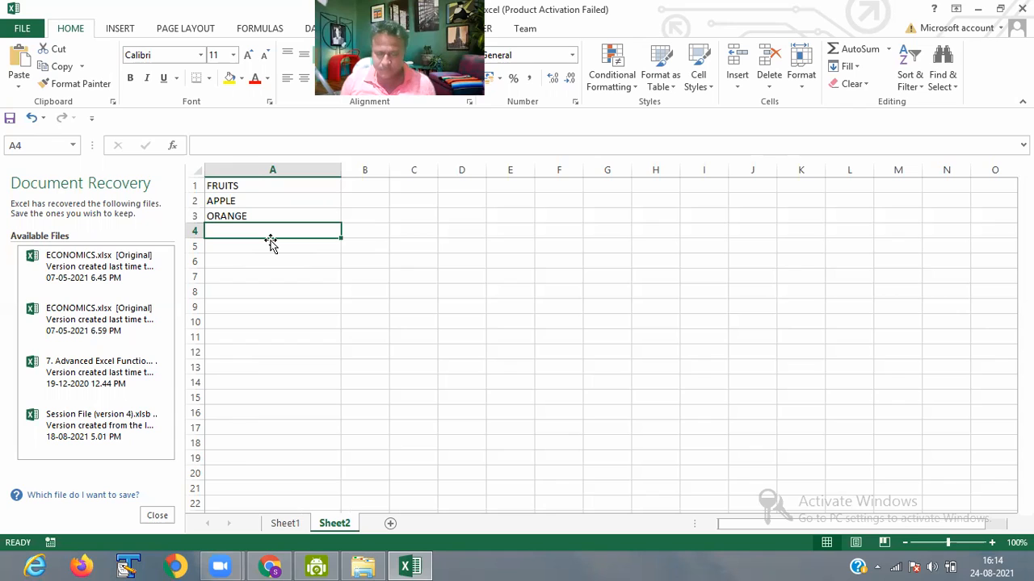
pyautogui.write('APPLE')
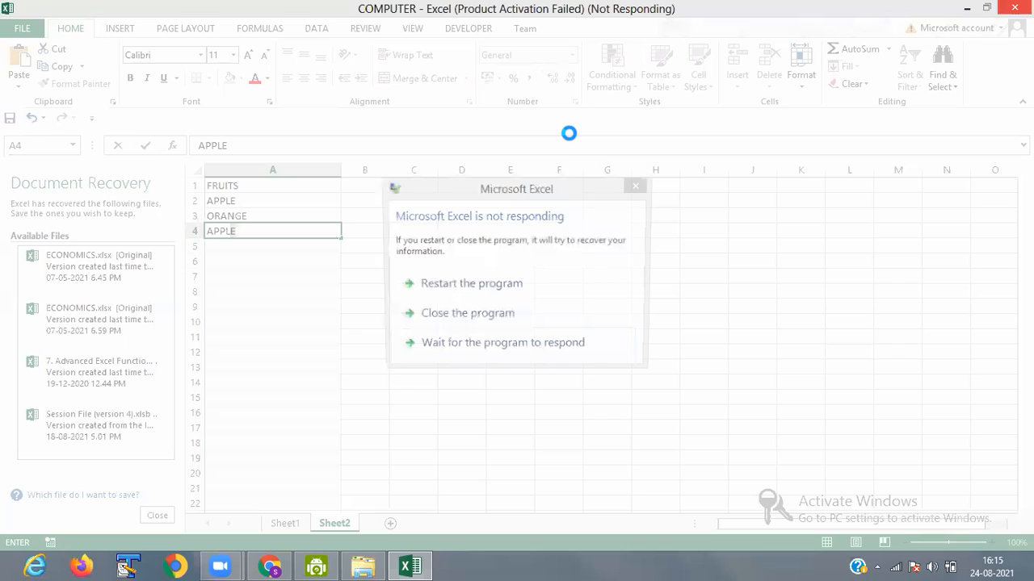
# Step: Close the frozen program, cancel the information recovery, and restart Excel 2013 with a blank workbook
pyautogui.click(466, 317)
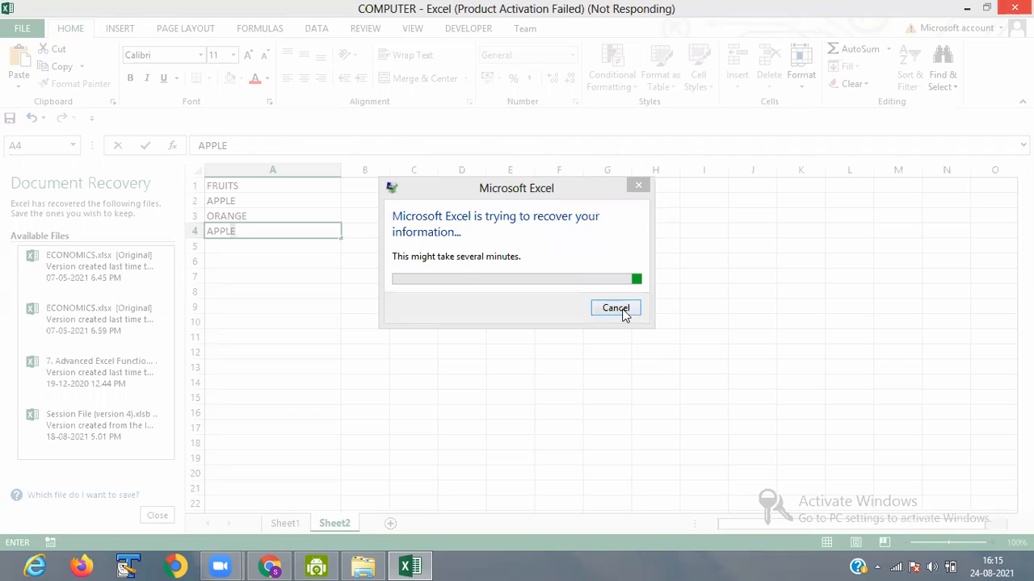
pyautogui.click(620, 308)
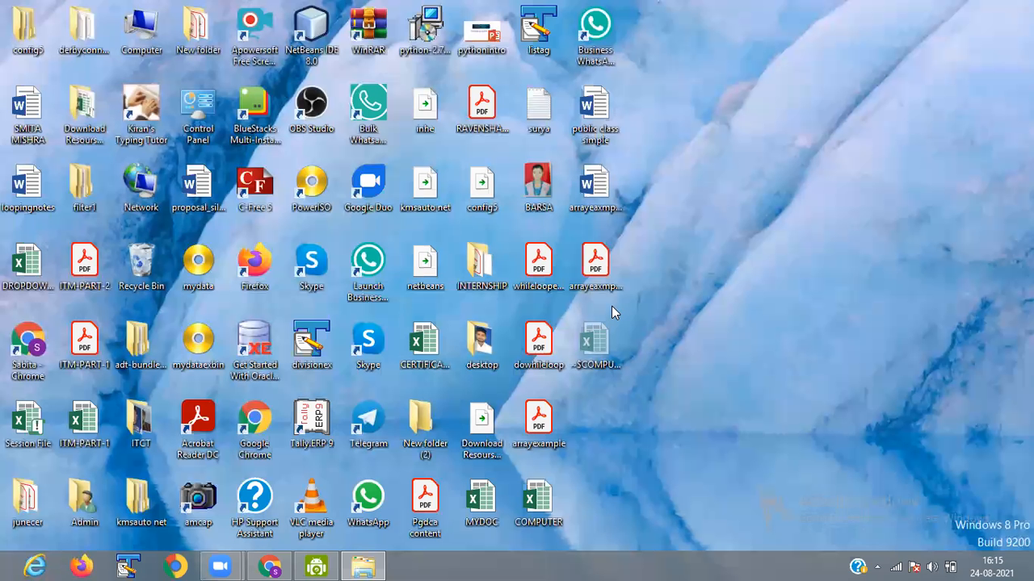
pyautogui.press('super')
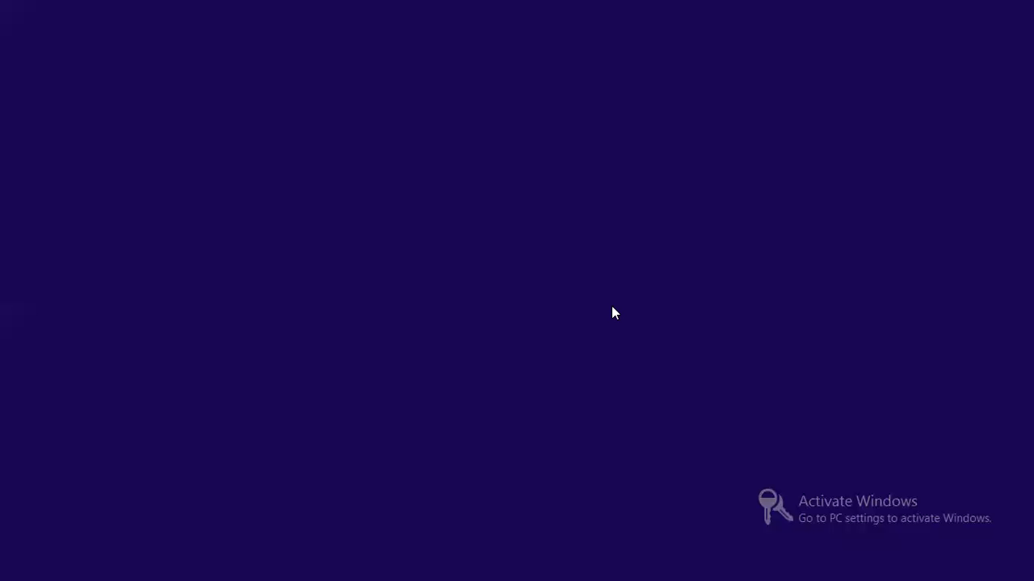
pyautogui.write('EXC')
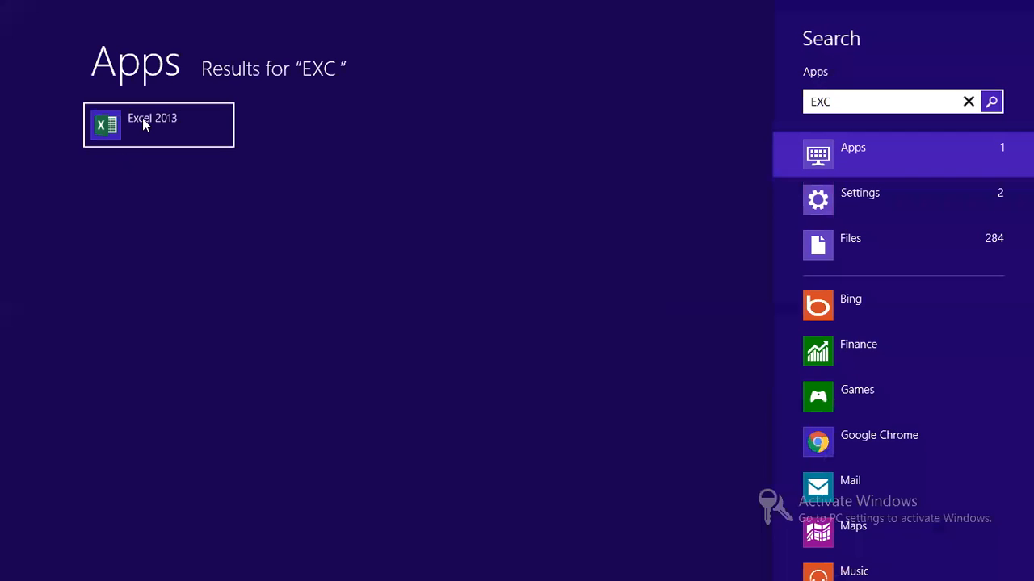
pyautogui.click(143, 119)
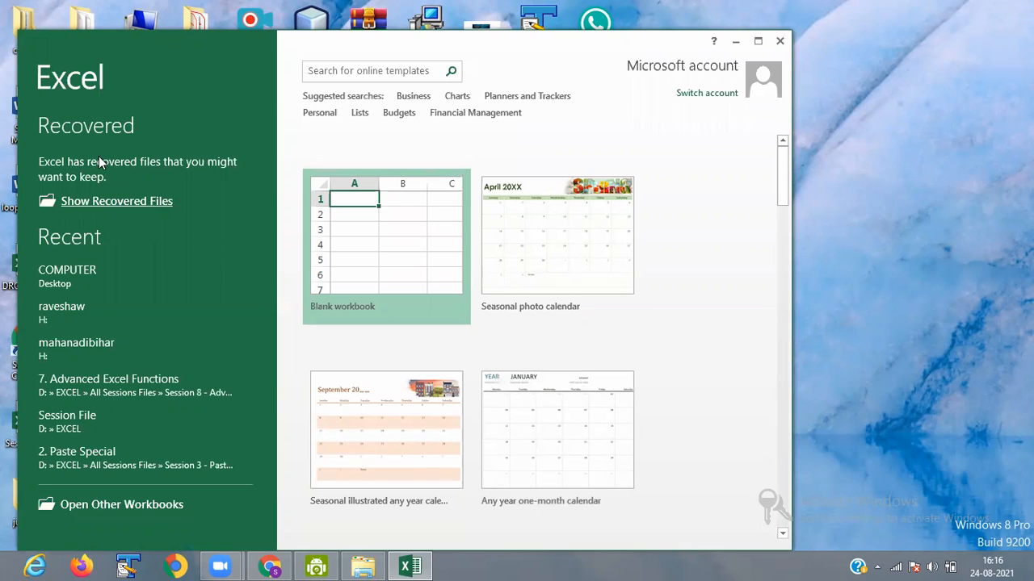
pyautogui.click(425, 254)
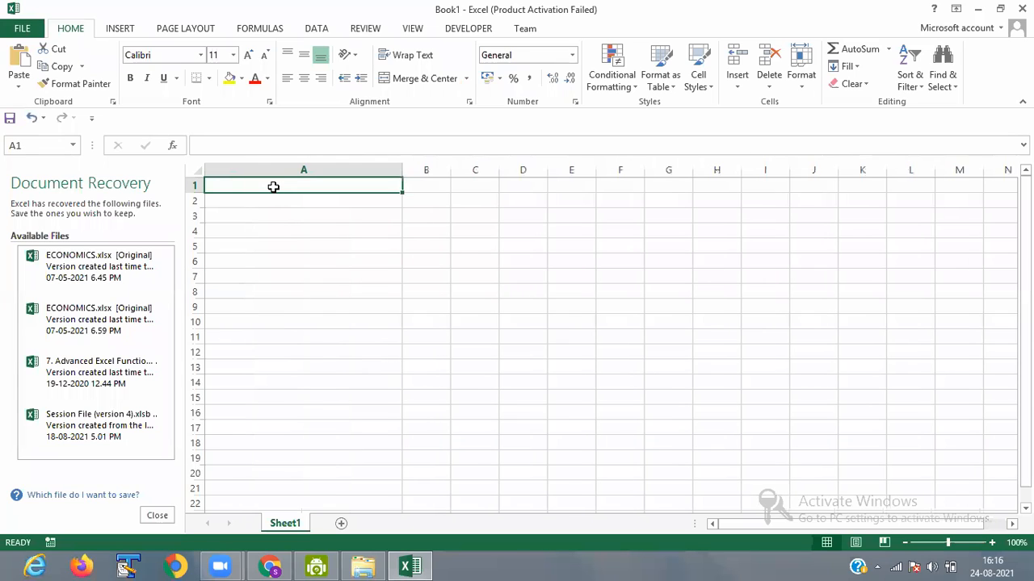
# Step: Enter the heading FRUITS in A1, with APPLE in A2 and ORANGE in A3 below it
pyautogui.write('FRUITS')
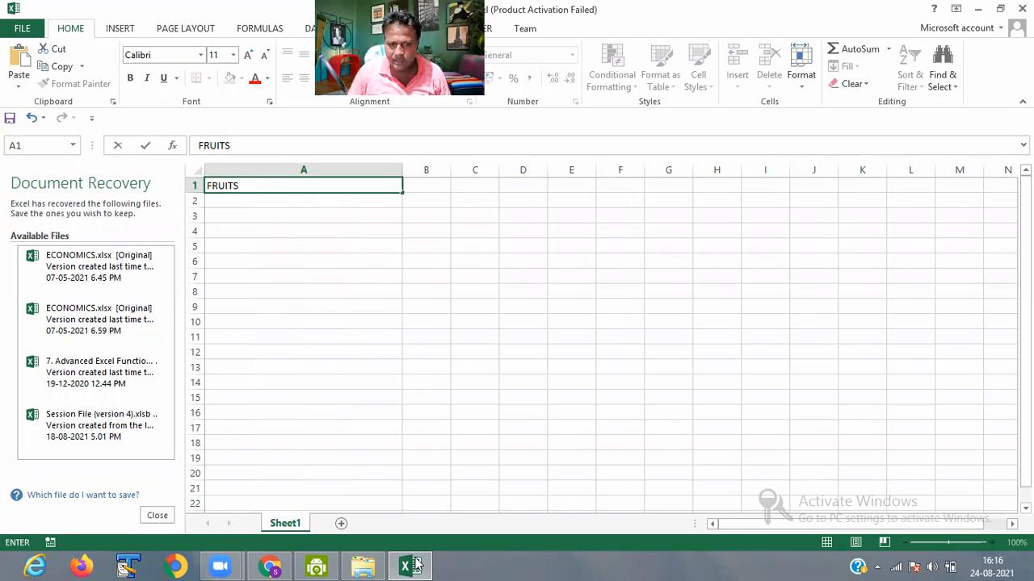
pyautogui.click(290, 203)
pyautogui.write('A')
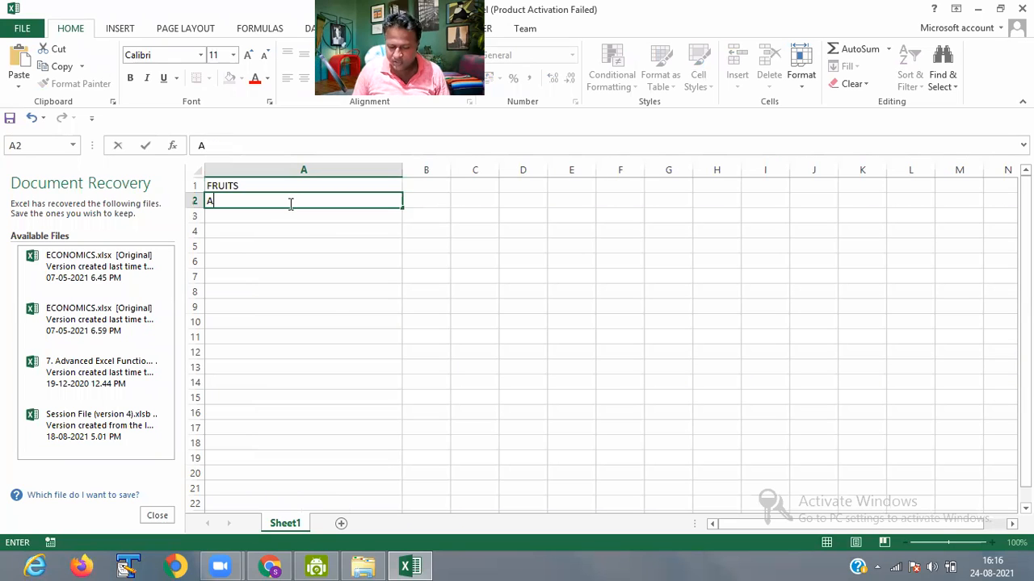
pyautogui.write('PPLE')
pyautogui.press('Return')
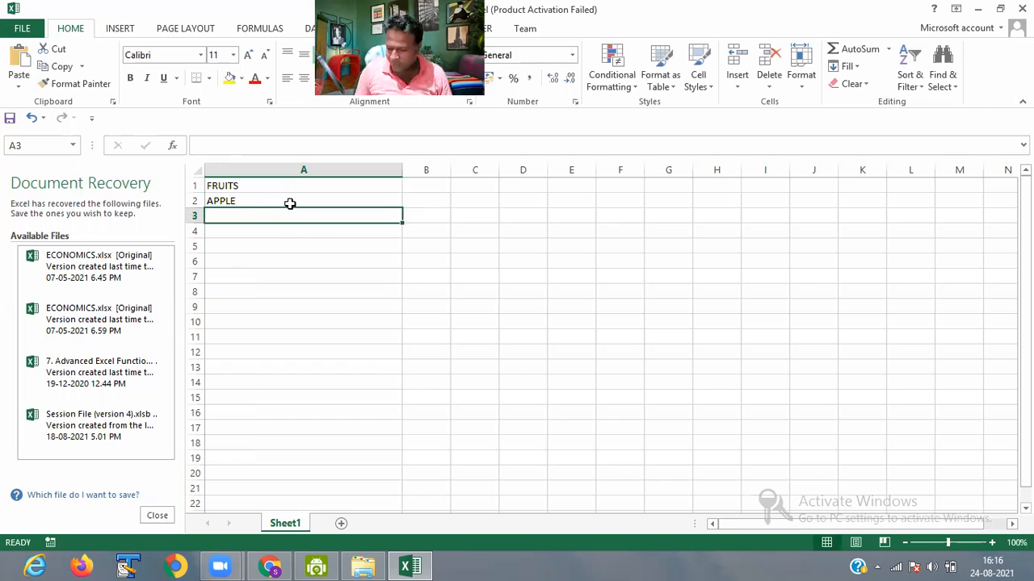
pyautogui.write('O')
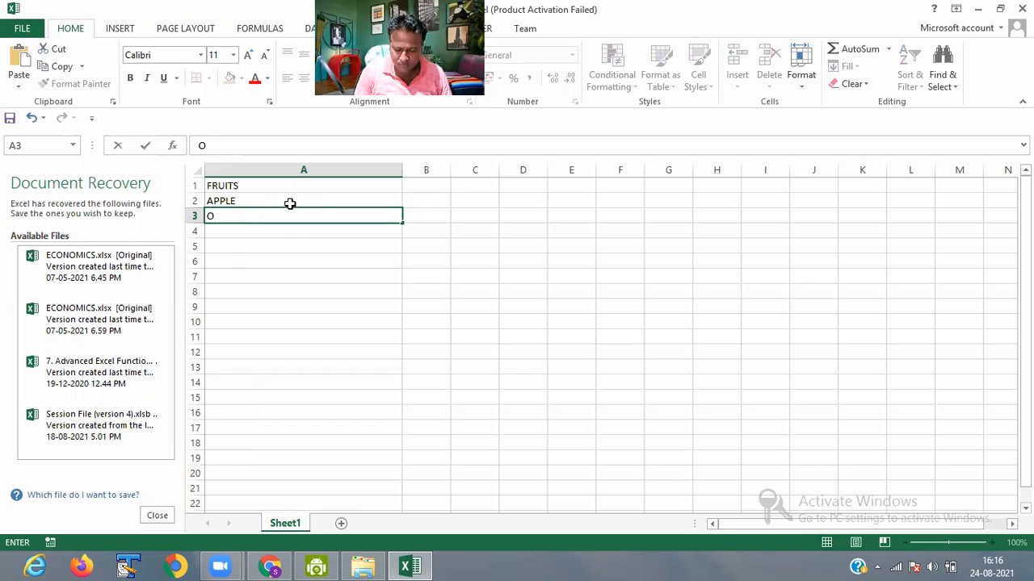
pyautogui.write('RANGE')
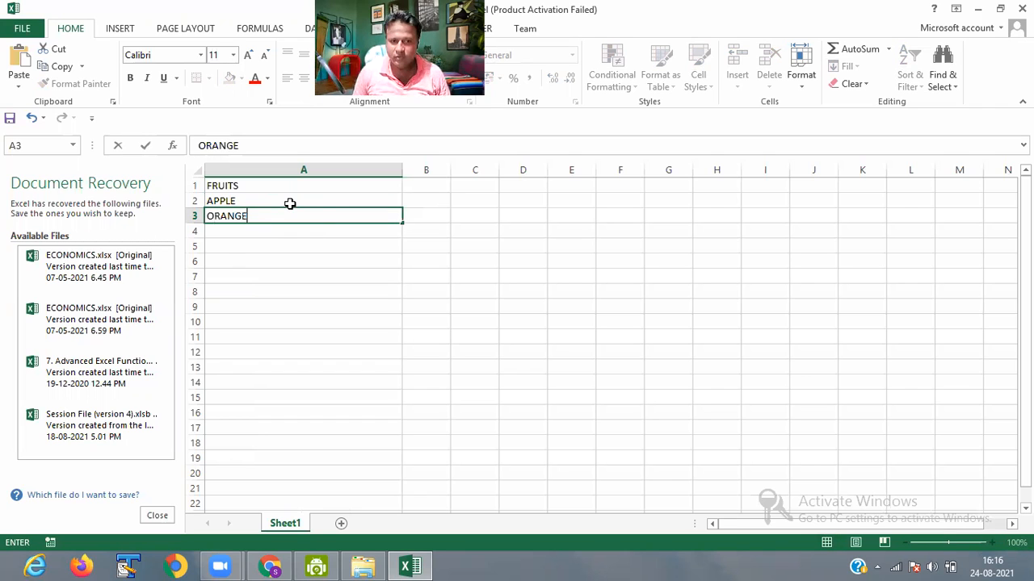
pyautogui.press('Return')
# Step: Continue the fruit list with APPLE in A4, APPLE in A5 and ORANGE in A6
pyautogui.write('A')
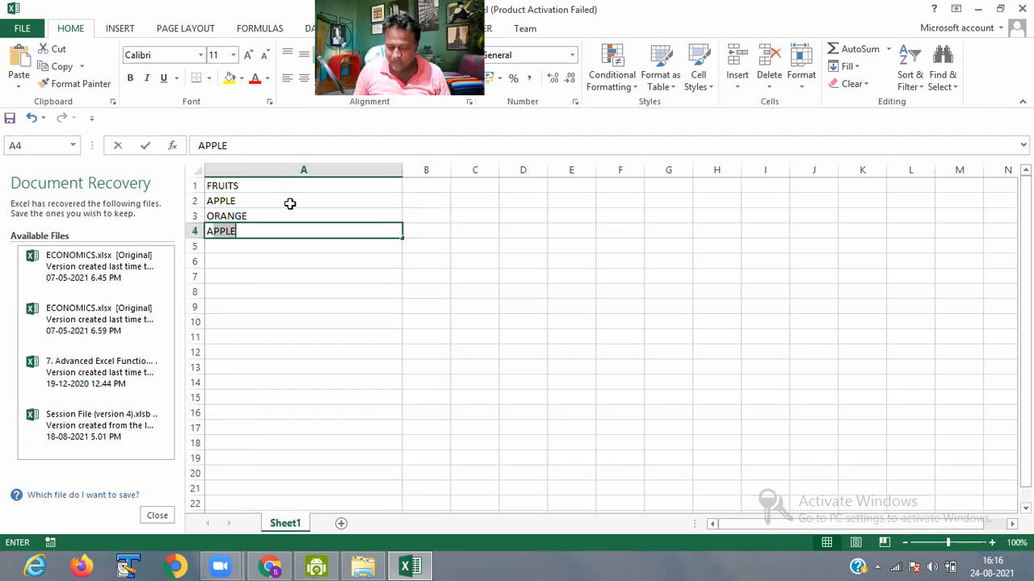
pyautogui.write('PPLE')
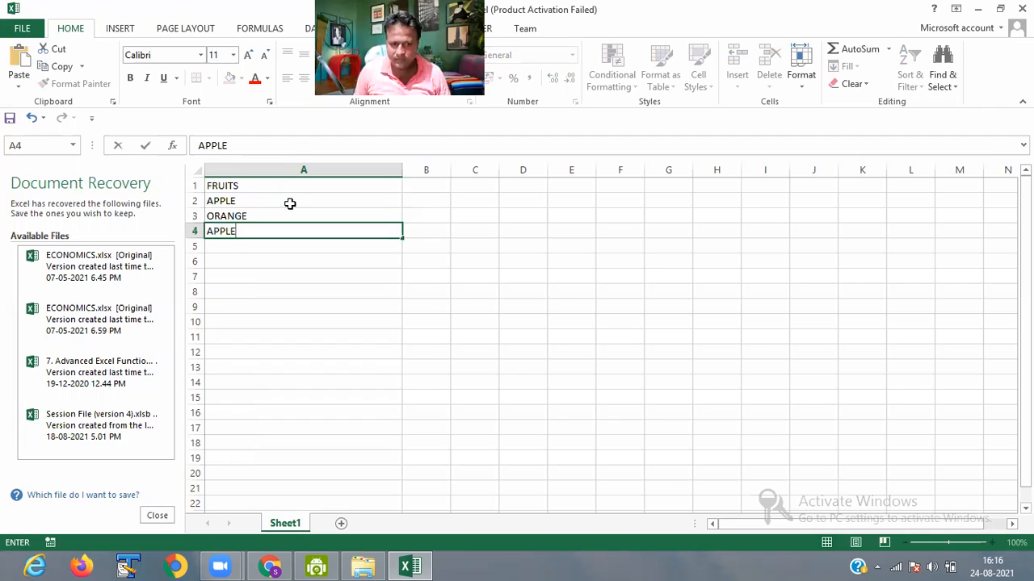
pyautogui.press('Return')
pyautogui.write('APPLE')
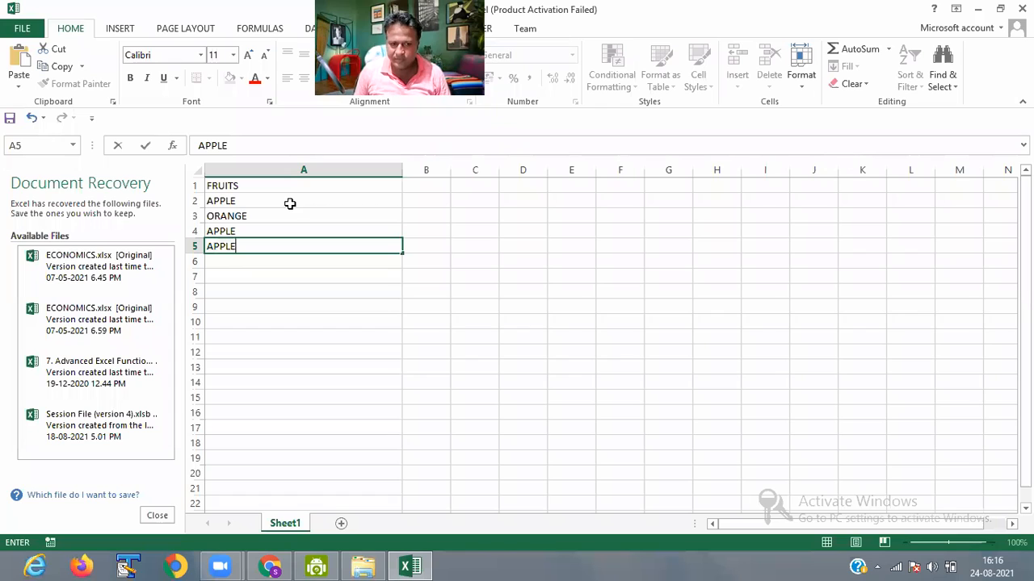
pyautogui.press('Return')
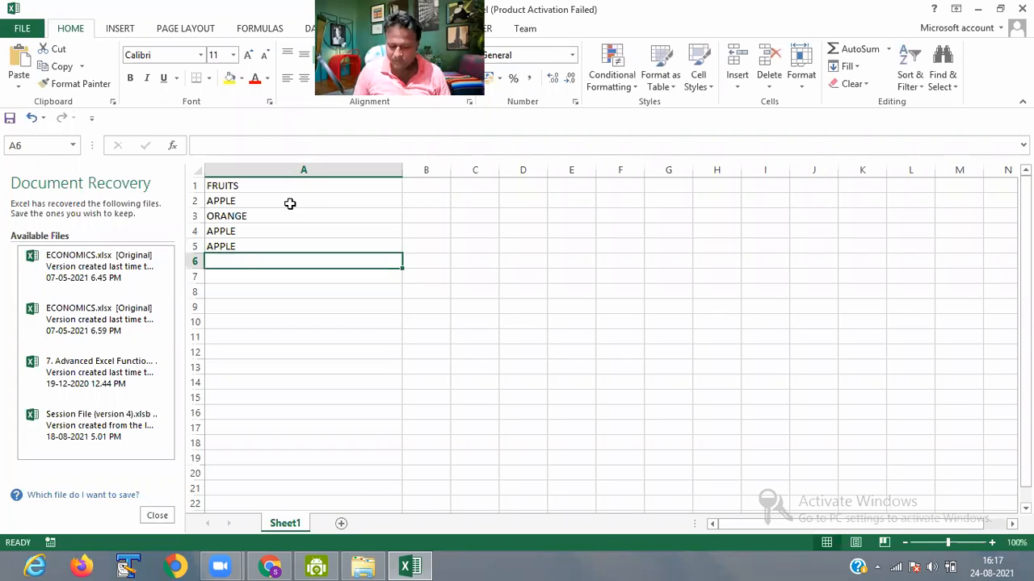
pyautogui.write('ORAM')
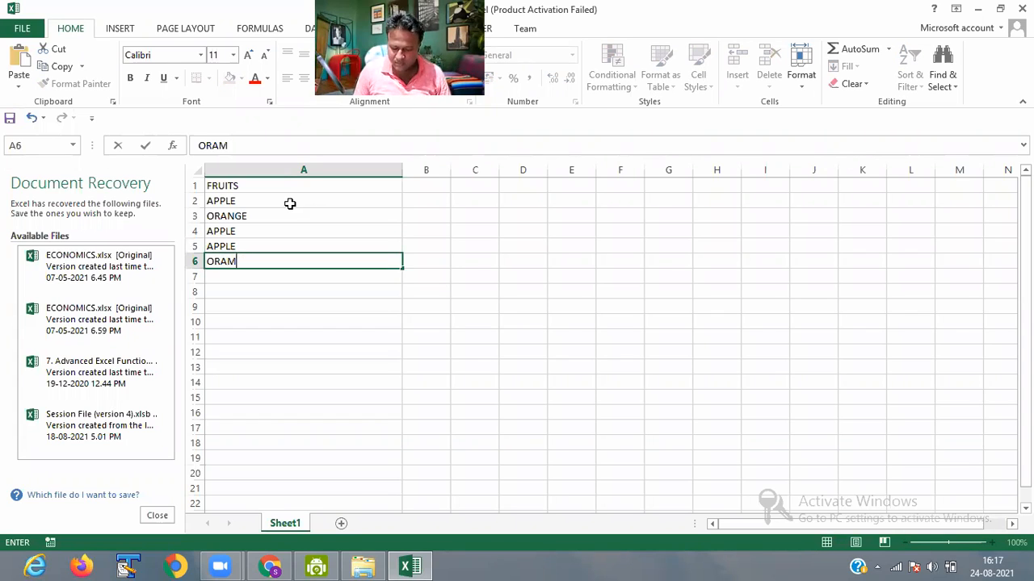
pyautogui.press('BackSpace')
pyautogui.write('NGE')
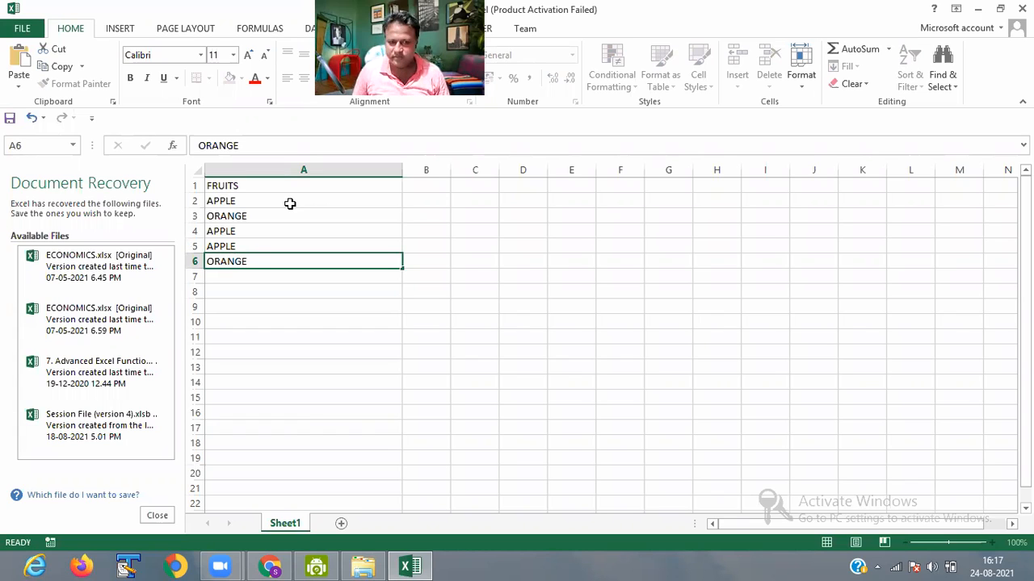
pyautogui.press('Return')
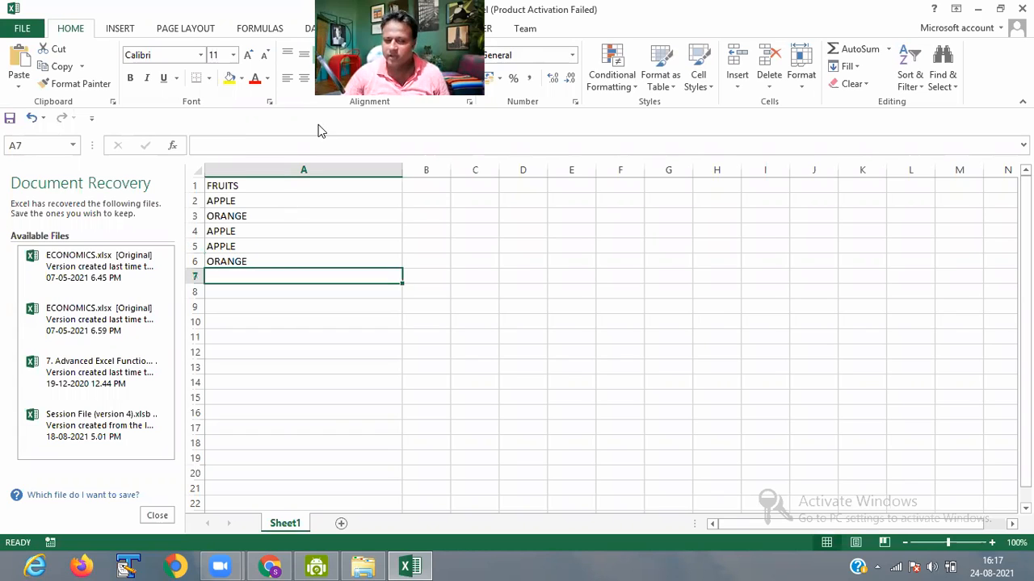
# Step: Enter APPLE in cell B2 and widen column C to about twice its width
pyautogui.click(422, 202)
pyautogui.write('APP')
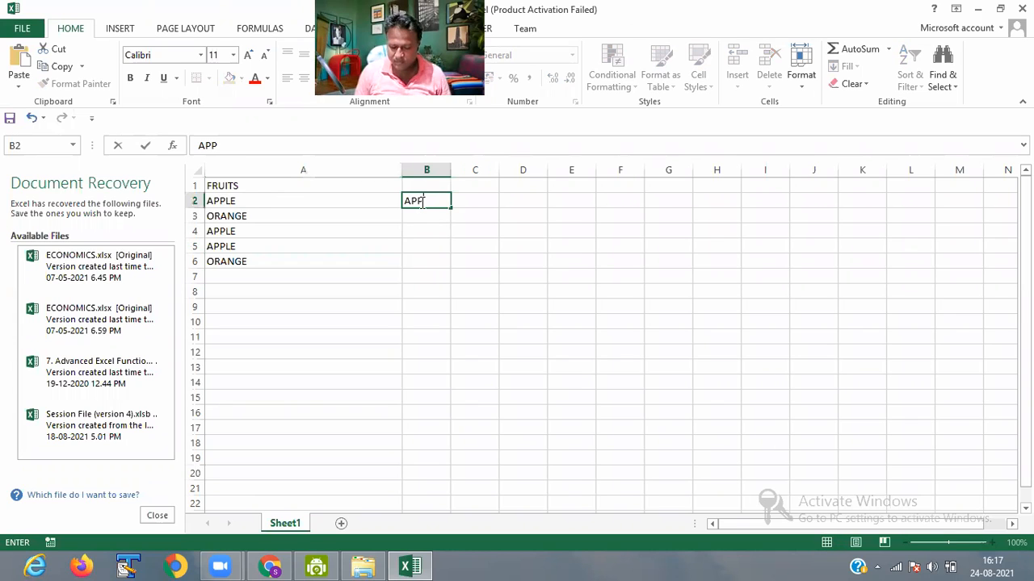
pyautogui.write('LL')
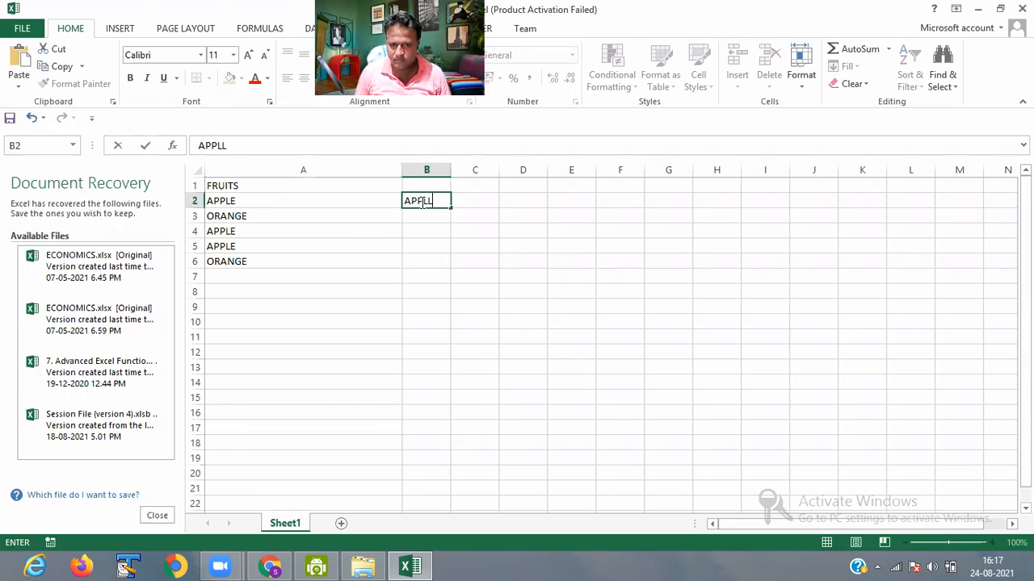
pyautogui.press('BackSpace')
pyautogui.write('E')
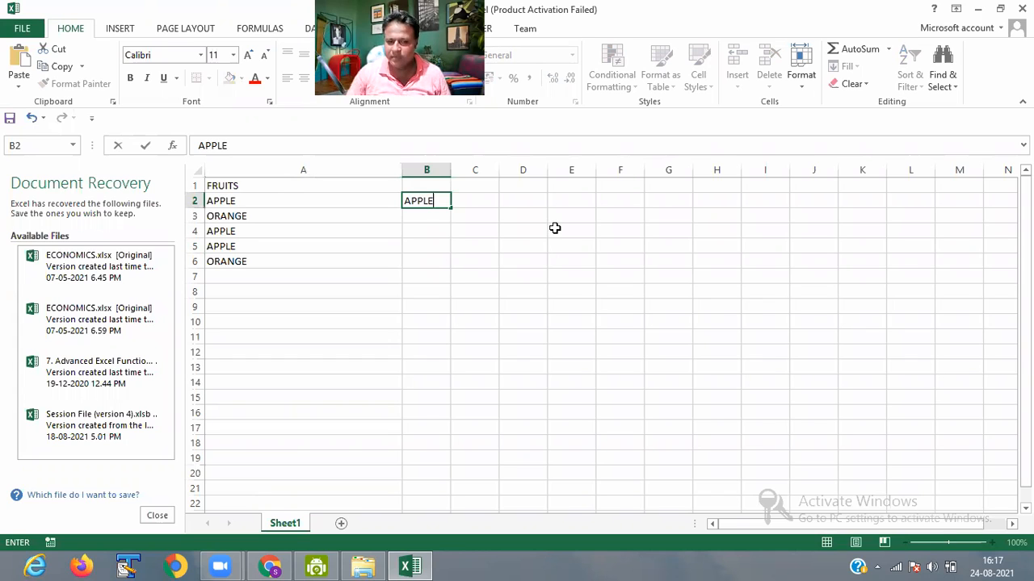
pyautogui.press('Tab')
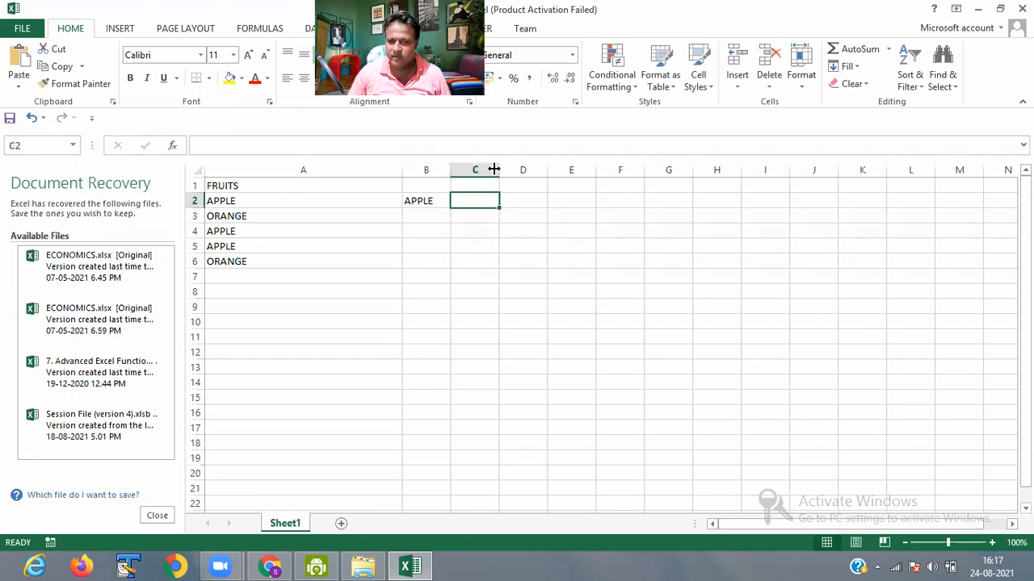
pyautogui.moveTo(552, 175); pyautogui.dragTo(548, 171)
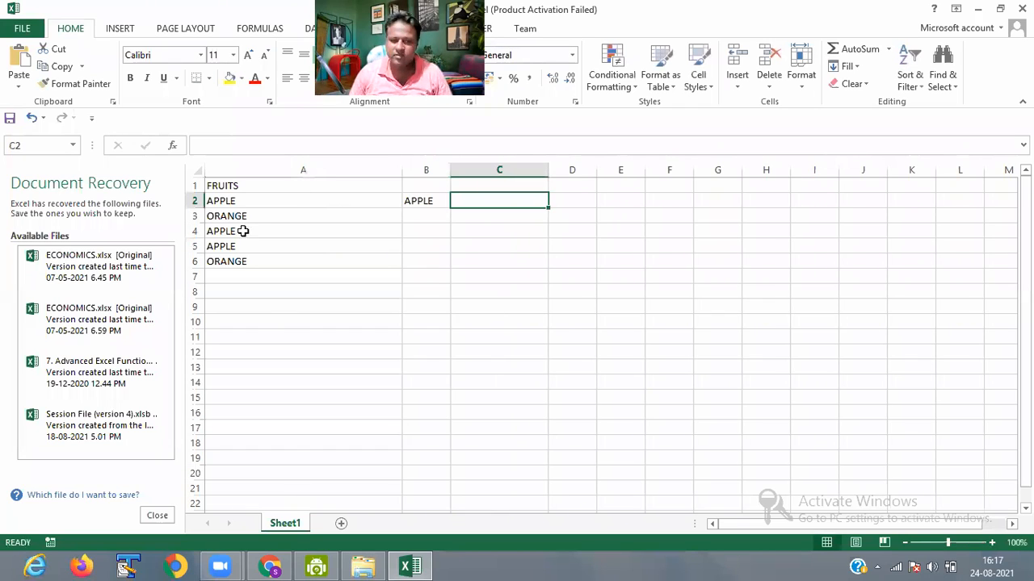
# Step: Change the font of the FRUITS heading in A1 to a heavier typeface
pyautogui.hotkey('ctrl', 'Home')
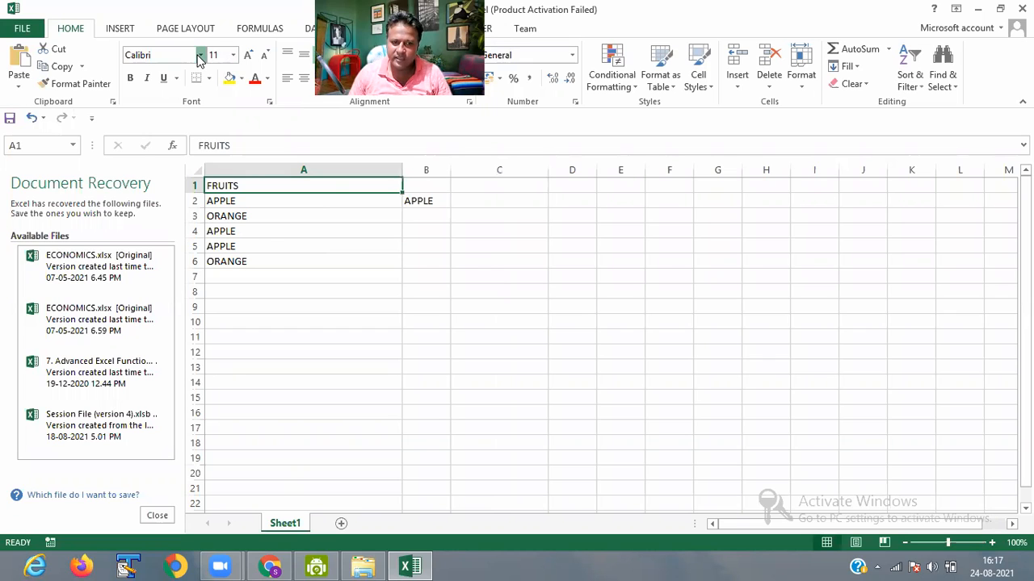
pyautogui.click(200, 55)
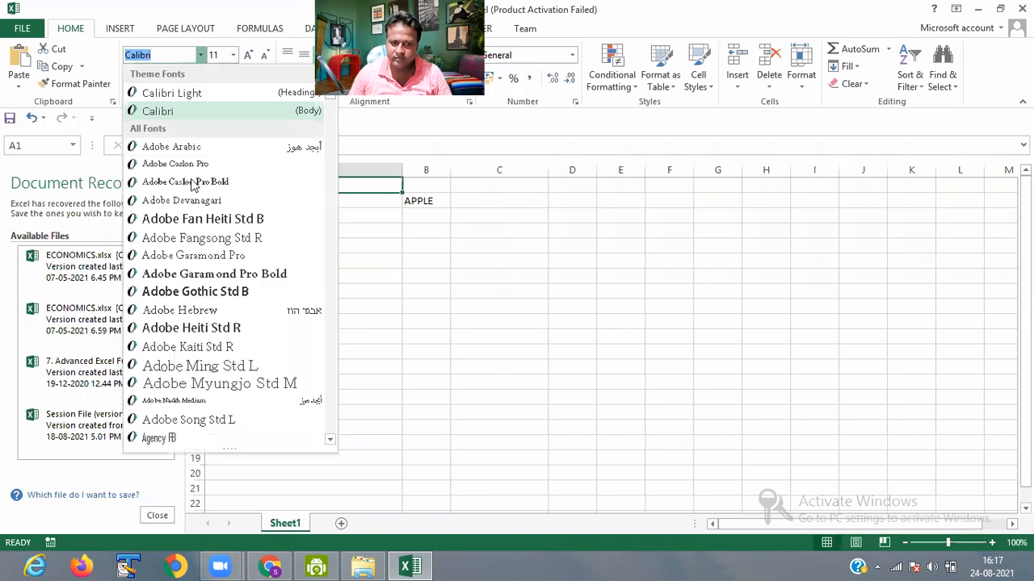
pyautogui.click(363, 304)
# Step: Enter the formula =COUNTA(A1:A6) in C2, beside the separate APPLE entry
pyautogui.click(439, 213)
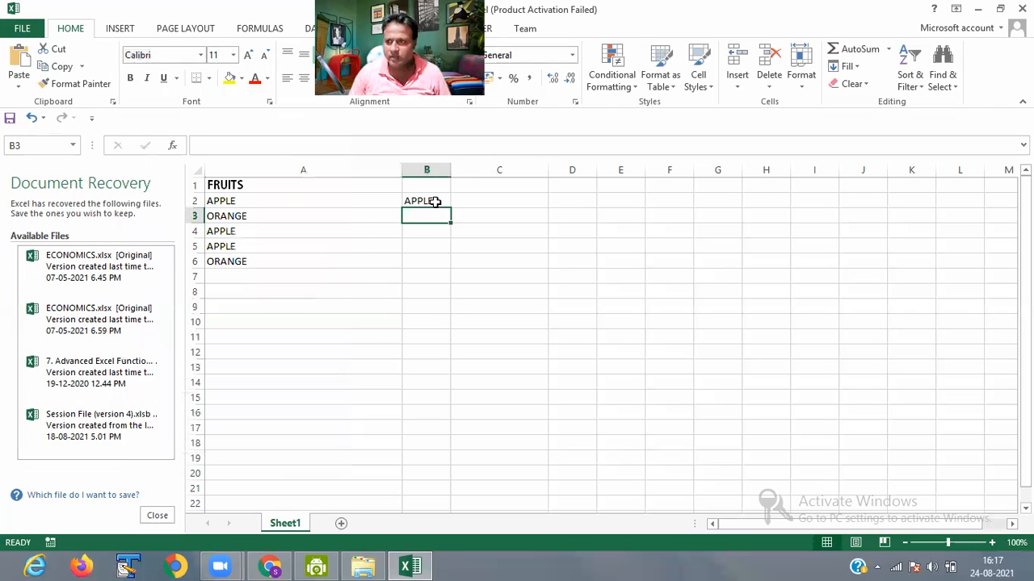
pyautogui.press('Up')
pyautogui.click(489, 209)
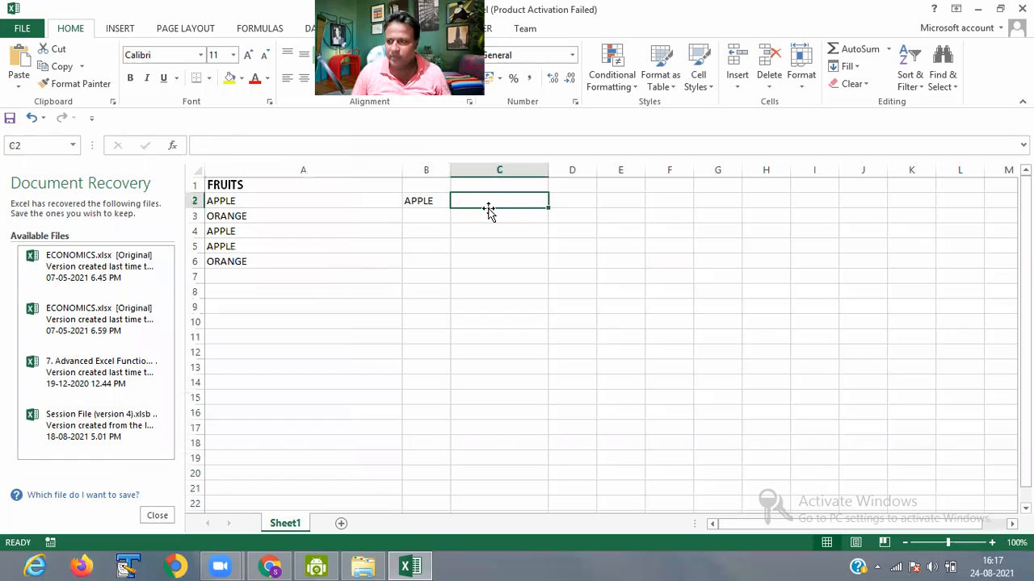
pyautogui.write('=')
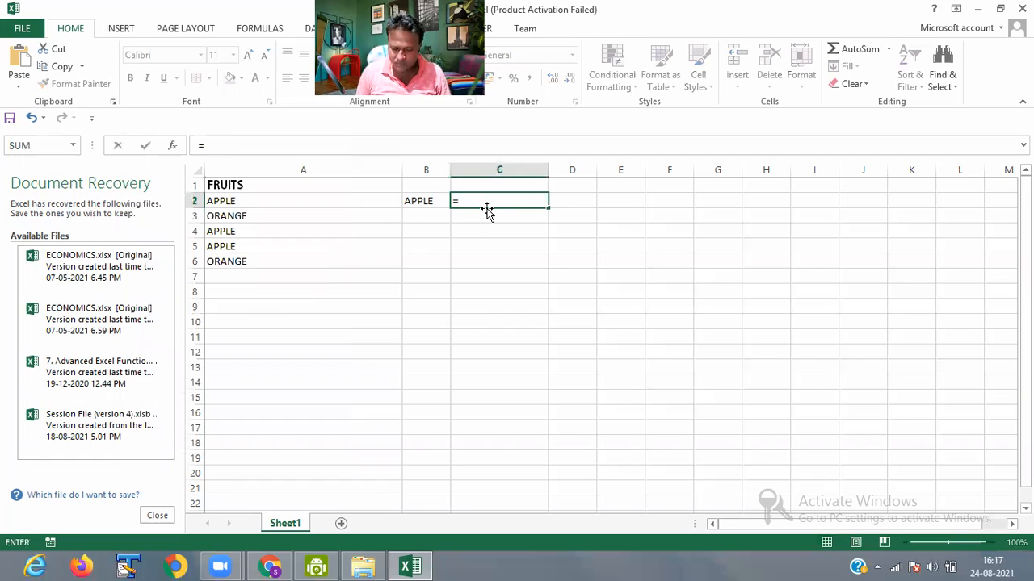
pyautogui.write('COUNT')
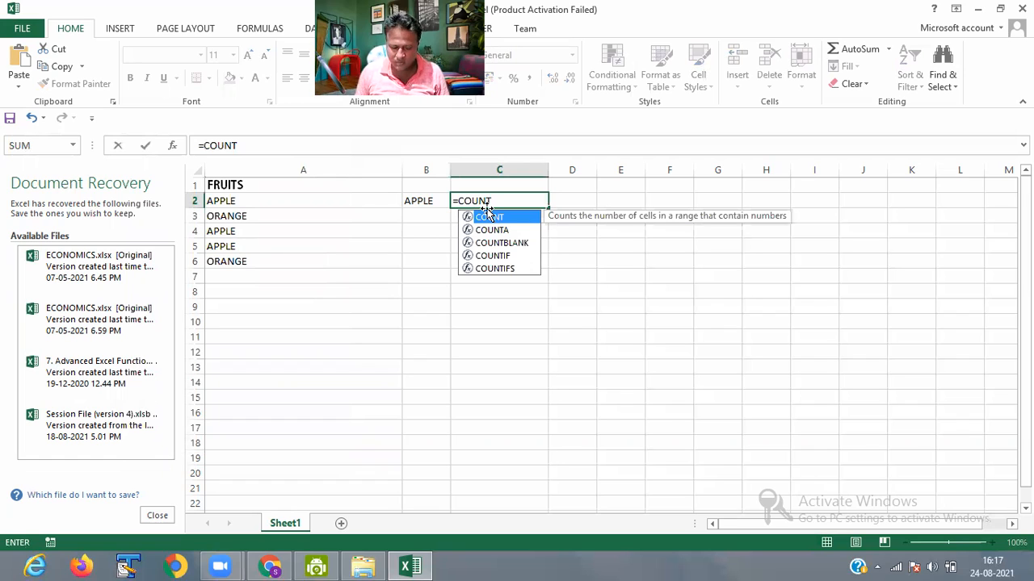
pyautogui.write('A')
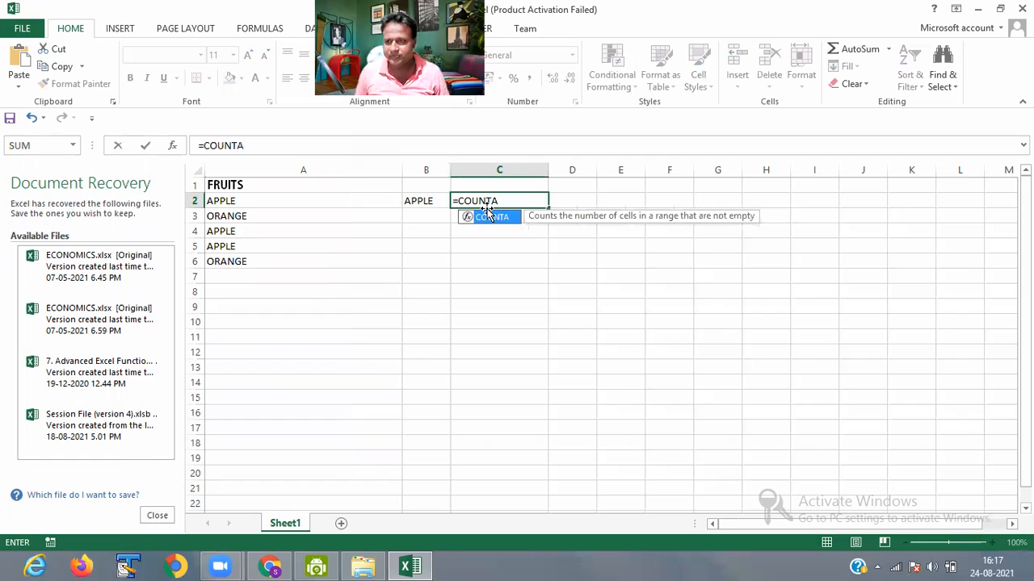
pyautogui.doubleClick(487, 216)
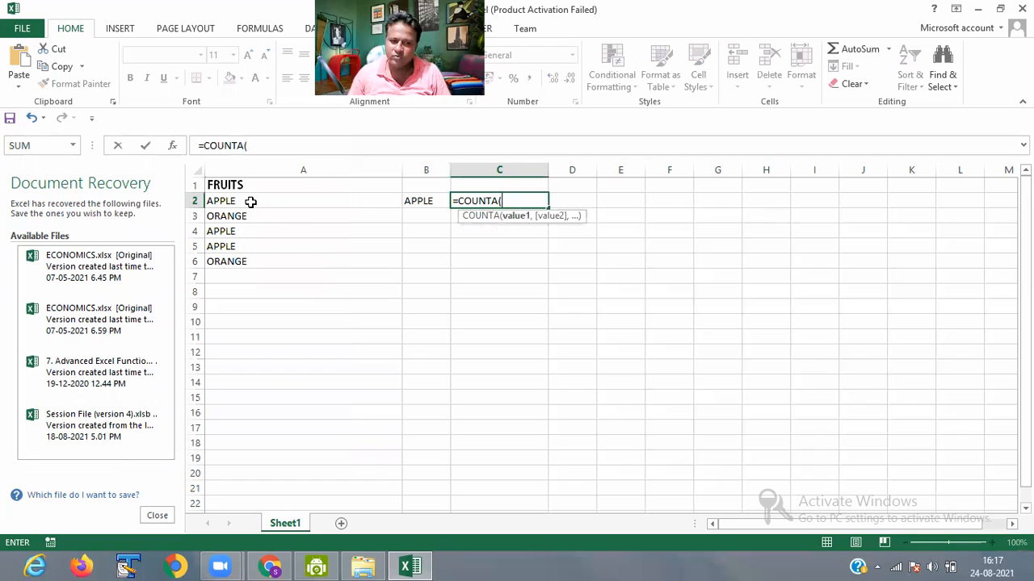
pyautogui.moveTo(246, 185); pyautogui.dragTo(250, 262)
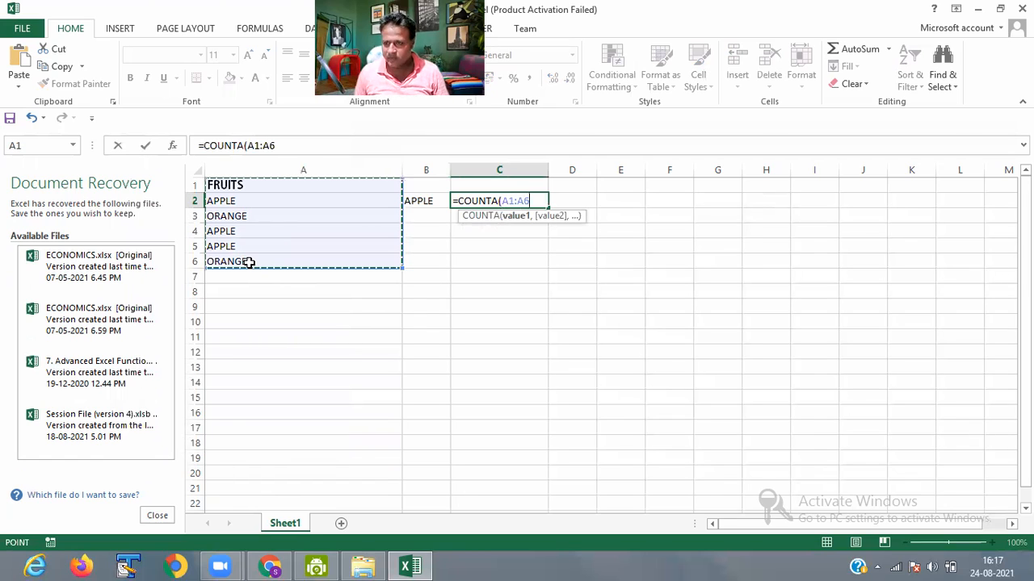
pyautogui.write(')')
pyautogui.press('Return')
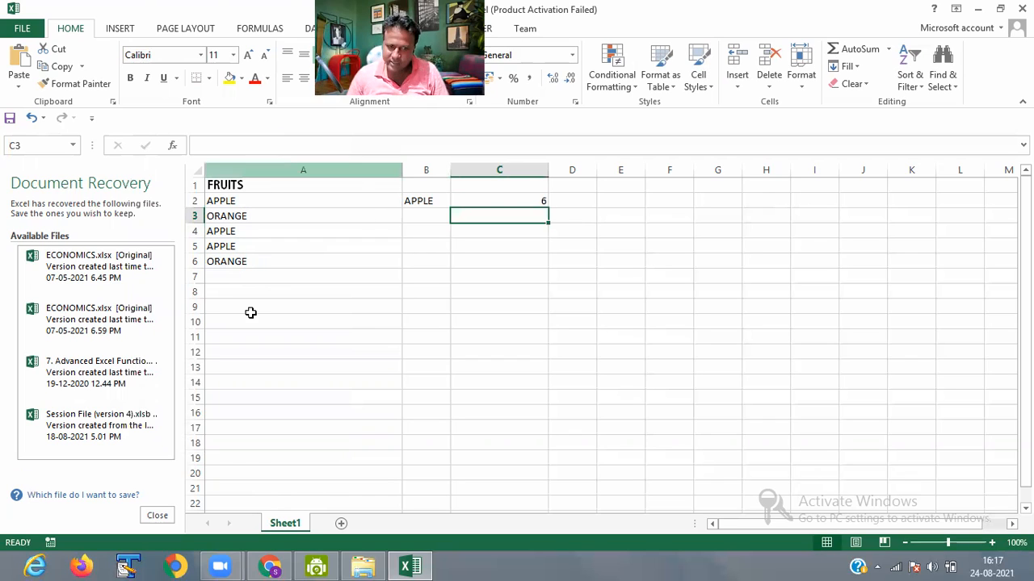
# Step: Change the formula in C2 to =COUNTIF(A1:A6,B2) to count the entries matching APPLE
pyautogui.click(491, 199)
pyautogui.doubleClick(480, 201)
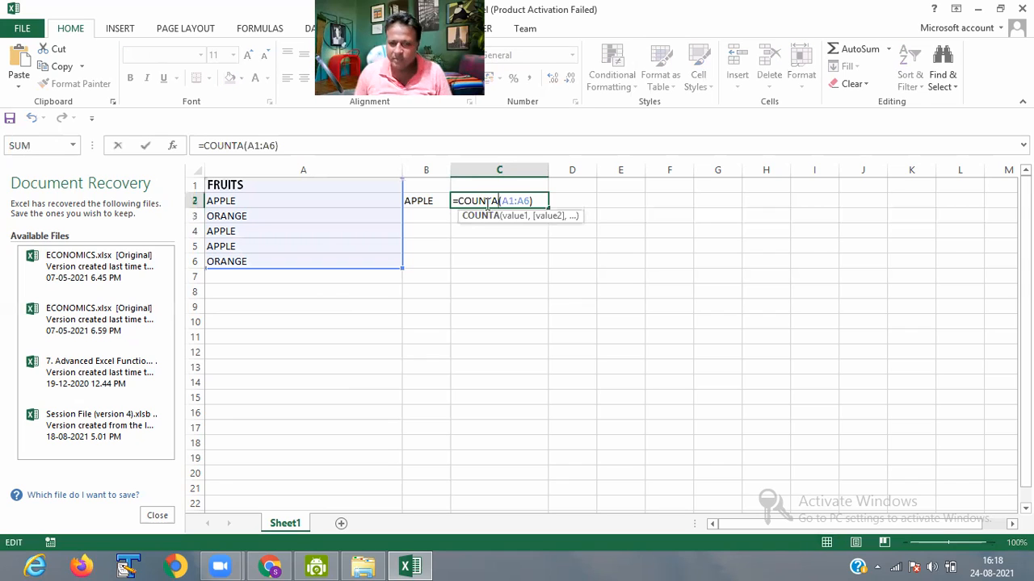
pyautogui.press('BackSpace')
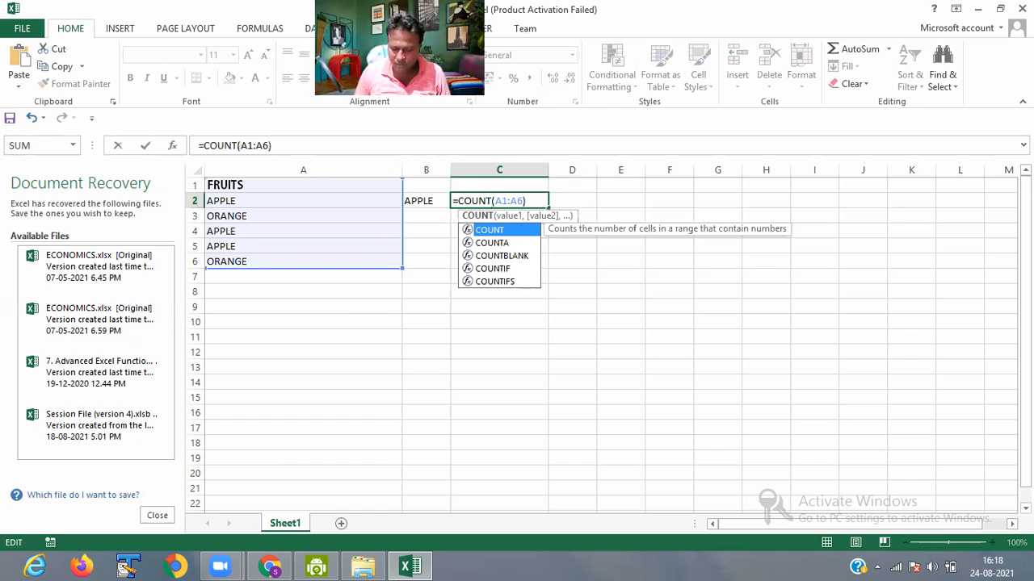
pyautogui.write('IF')
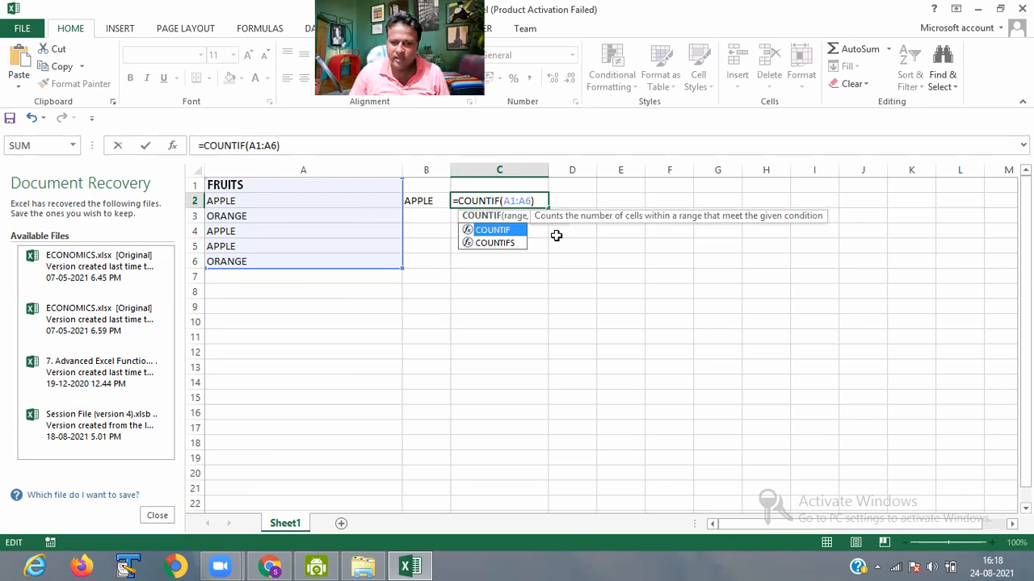
pyautogui.write(')')
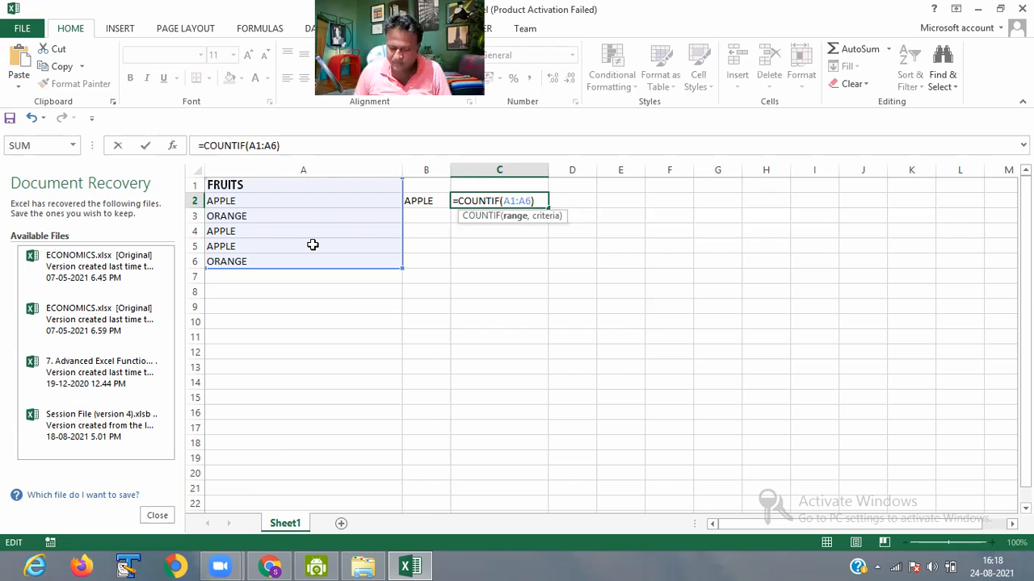
pyautogui.write(',')
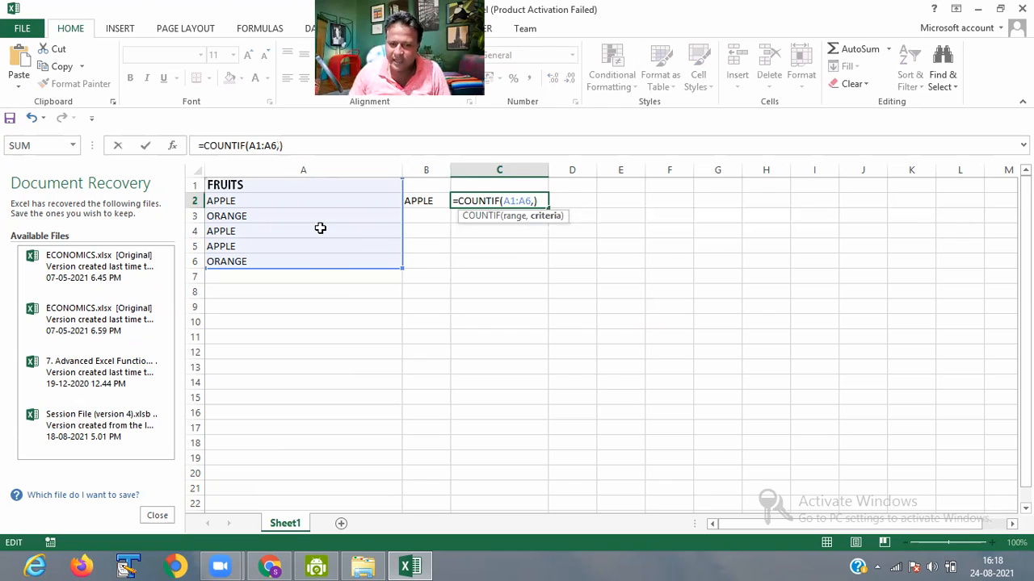
pyautogui.click(428, 201)
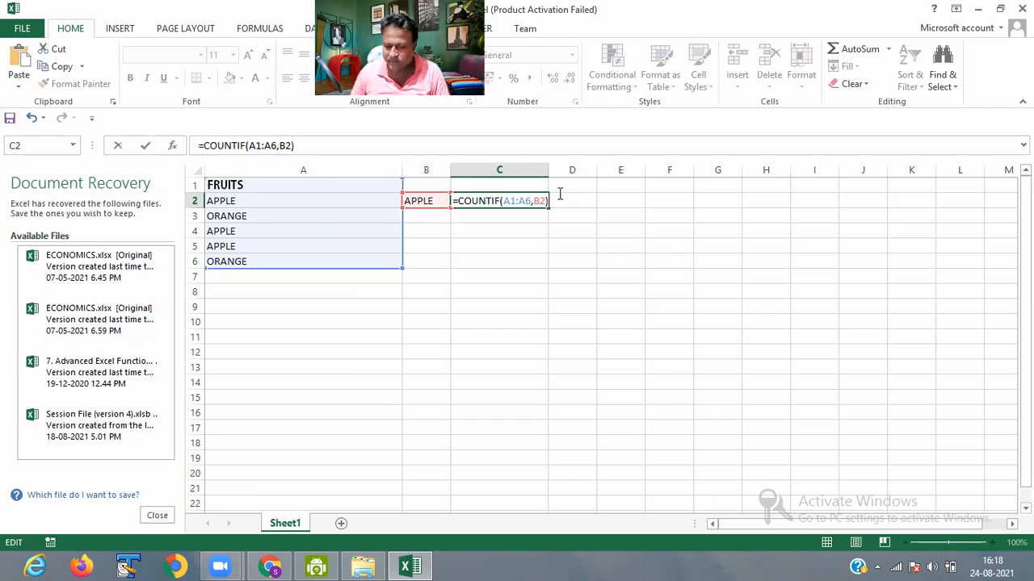
pyautogui.press('Return')
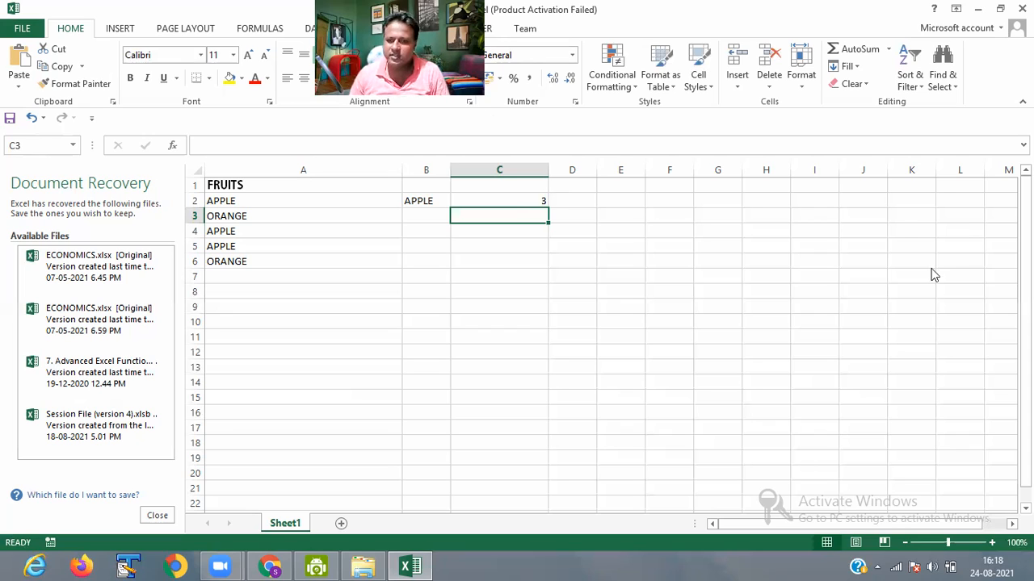
# Step: Open the COMPUTER workbook from the desktop and widen column L to almost twice its width
pyautogui.click(977, 8)
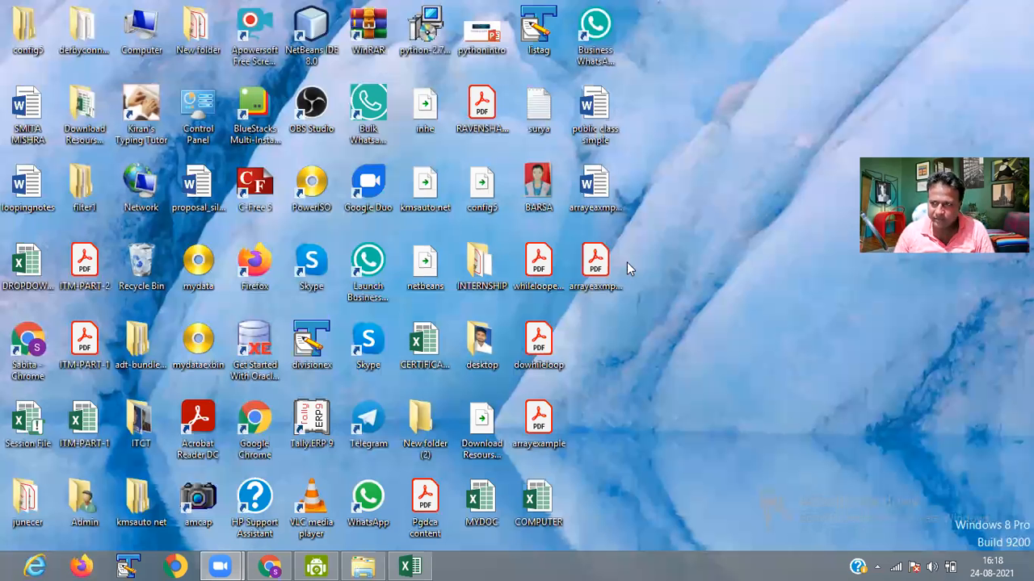
pyautogui.doubleClick(529, 505)
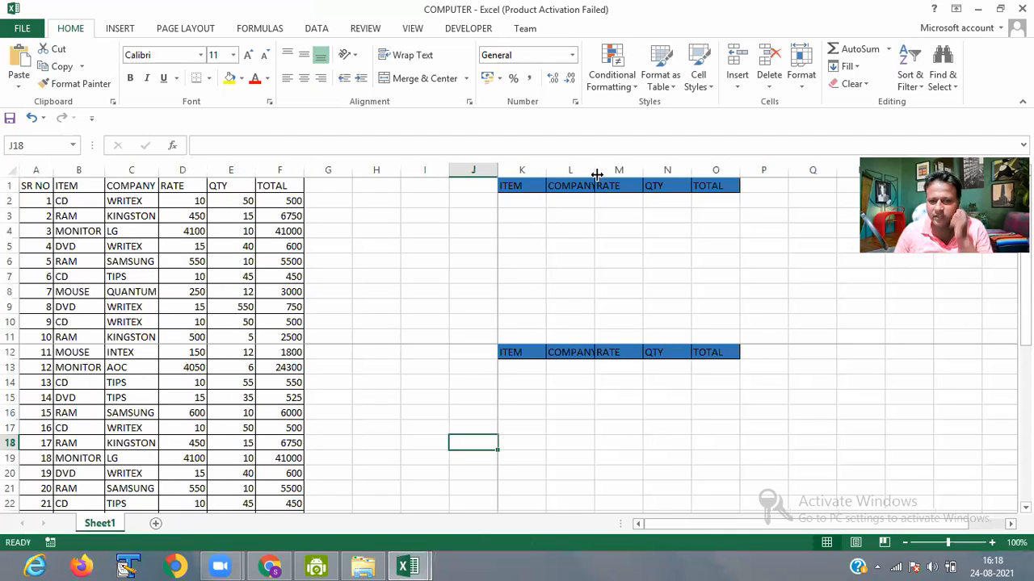
pyautogui.moveTo(597, 174); pyautogui.dragTo(638, 179)
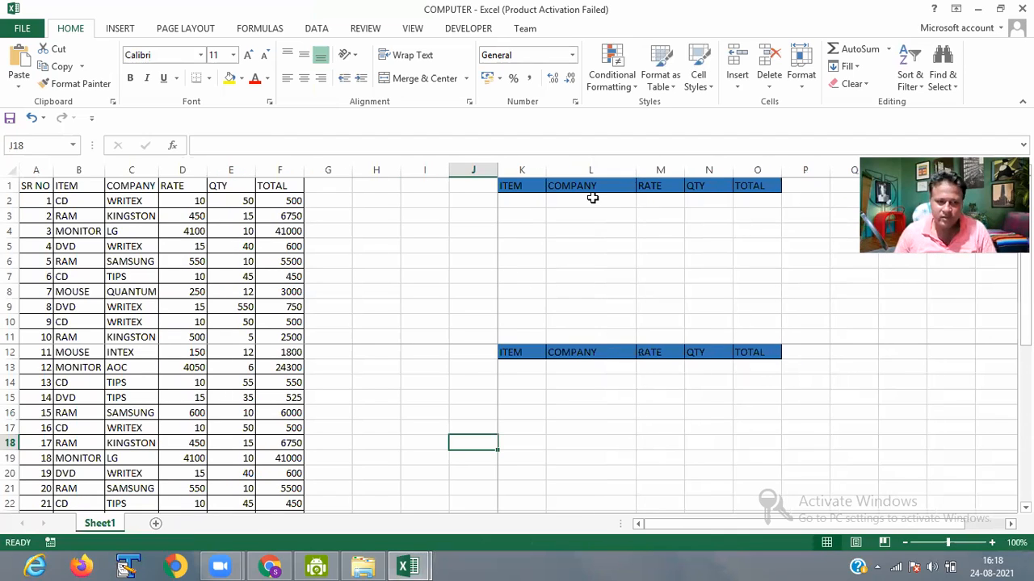
# Step: Enter =COUNTIF(B:B,B3) in K2 under the ITEM heading to count the RAM items in column B
pyautogui.click(520, 202)
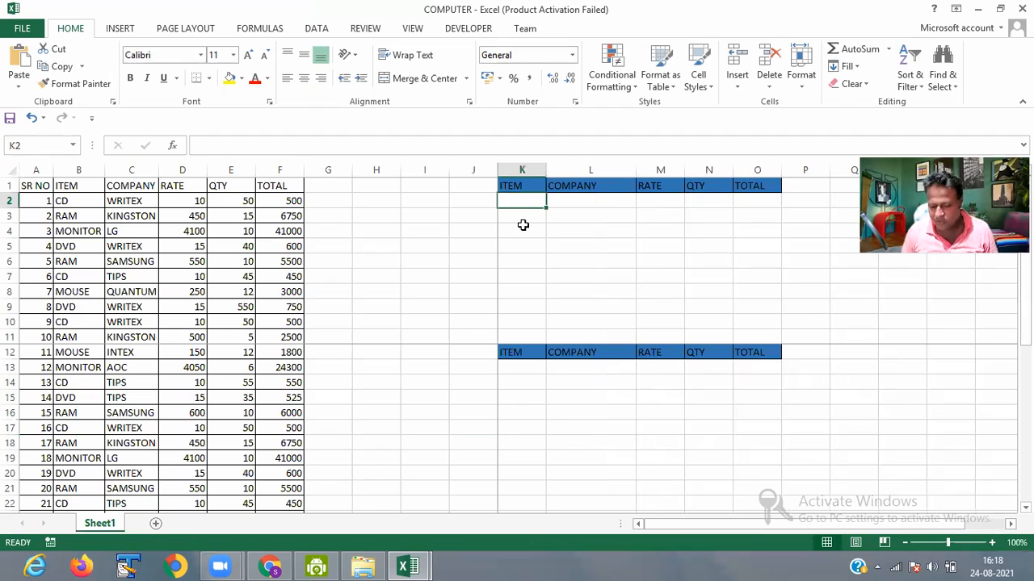
pyautogui.write('=COU')
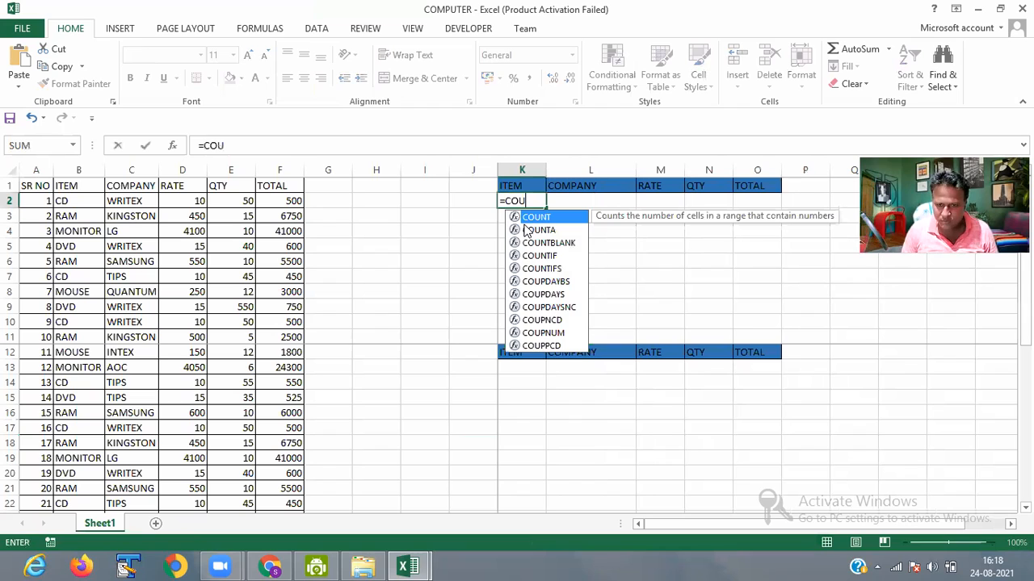
pyautogui.write('NT')
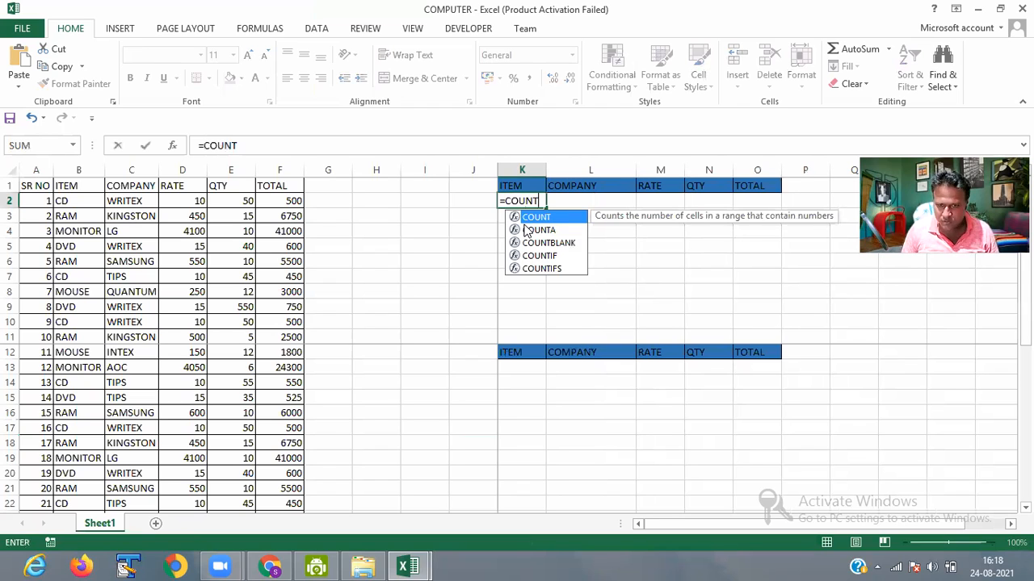
pyautogui.write('IF')
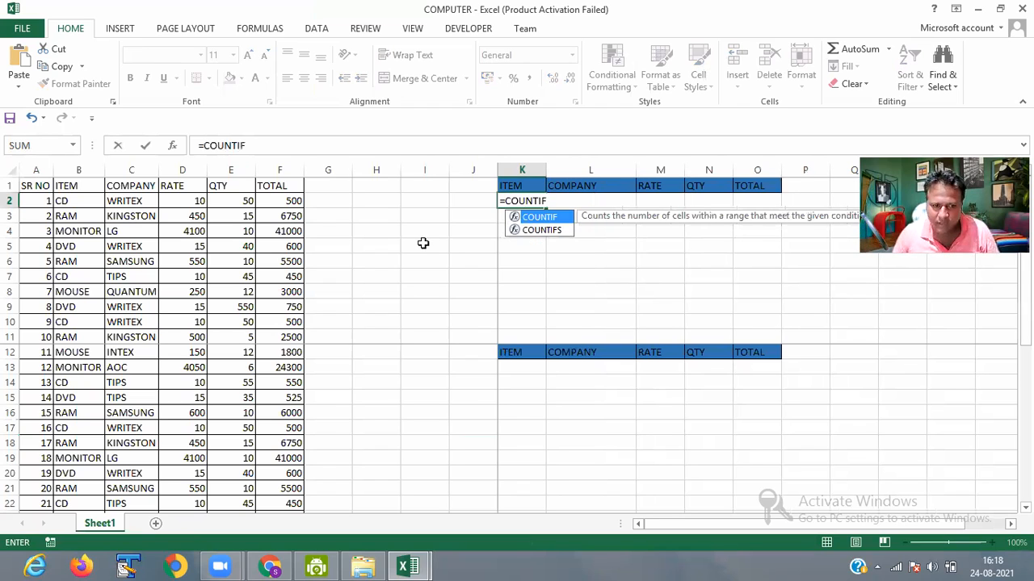
pyautogui.write('(')
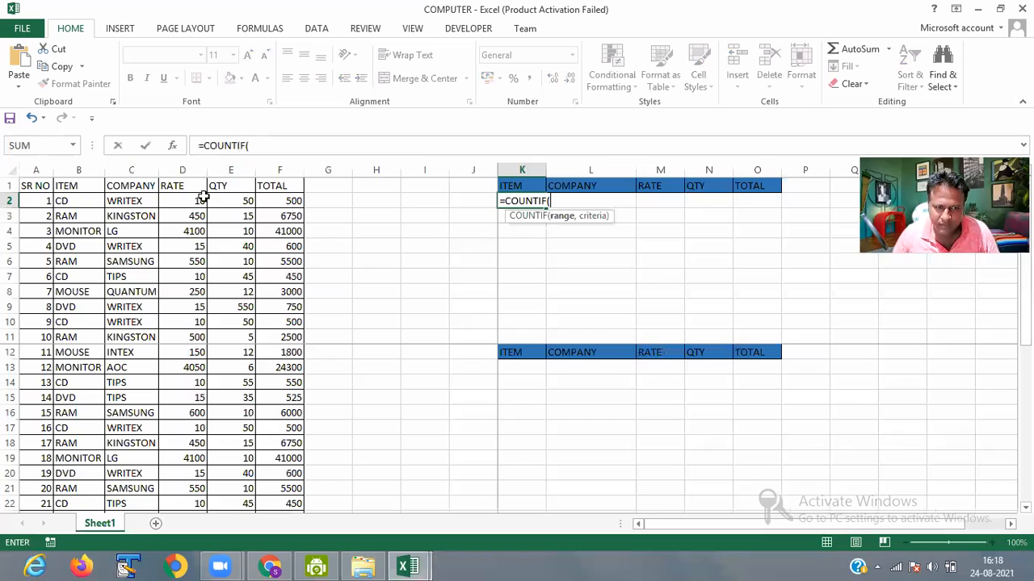
pyautogui.click(78, 170)
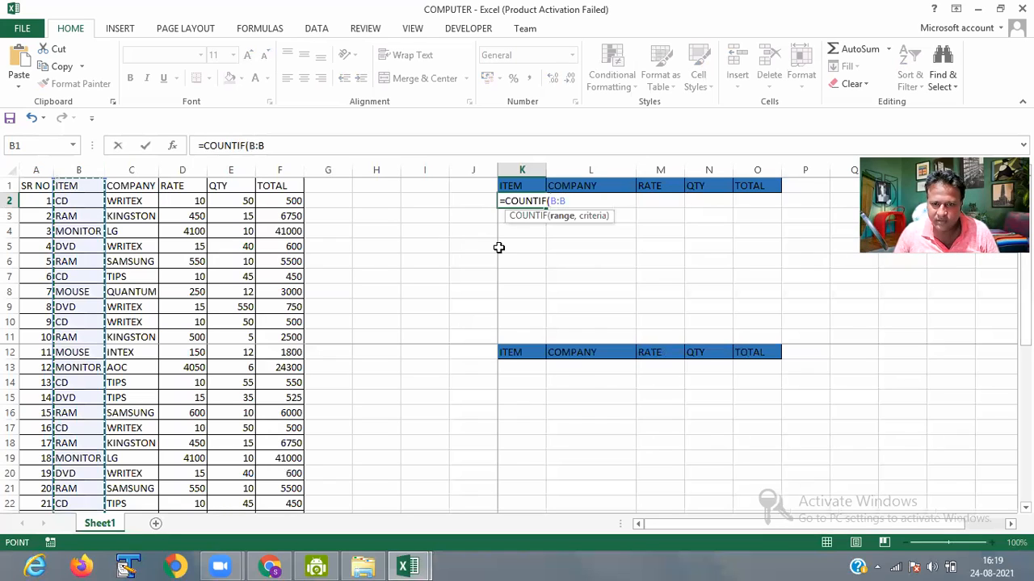
pyautogui.write(',')
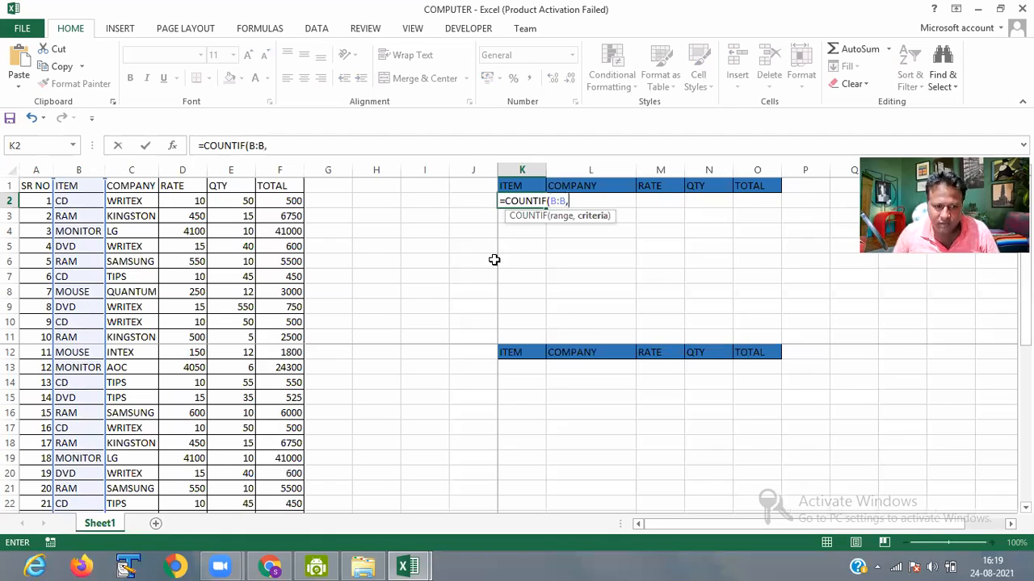
pyautogui.click(68, 214)
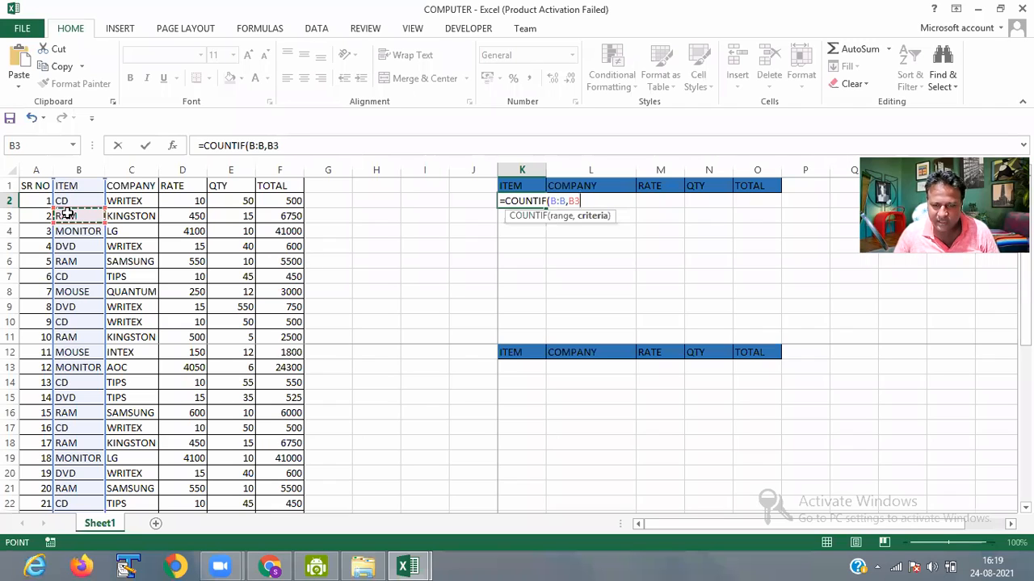
pyautogui.write(')')
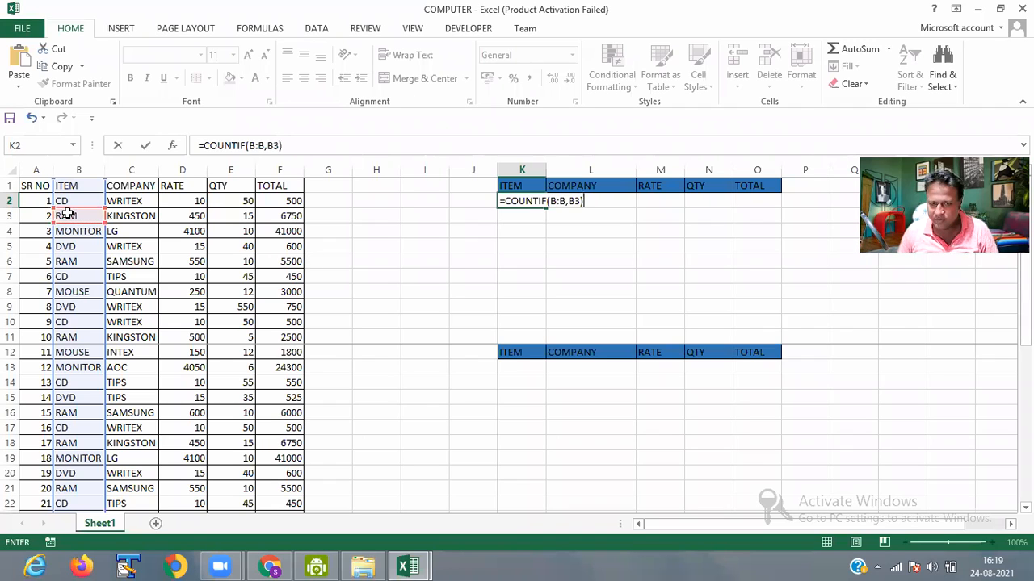
pyautogui.press('Return')
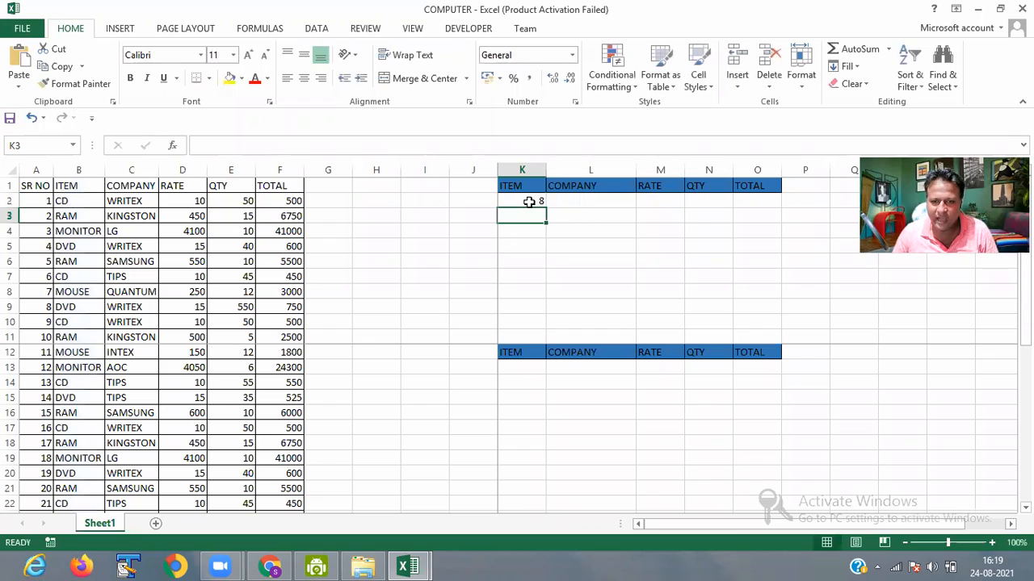
pyautogui.click(528, 202)
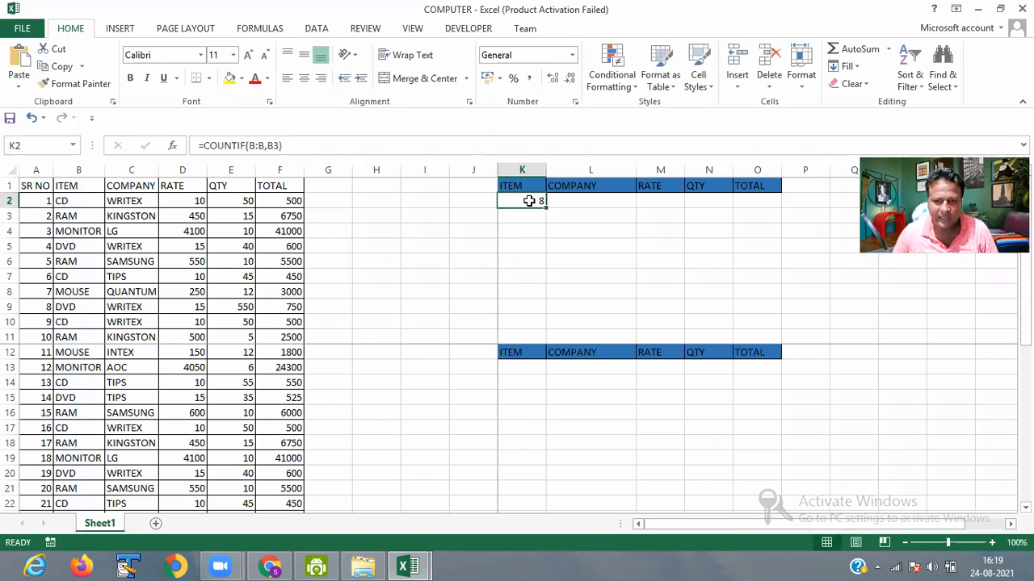
# Step: Enter the label RAM in J2, beside the item count
pyautogui.click(456, 199)
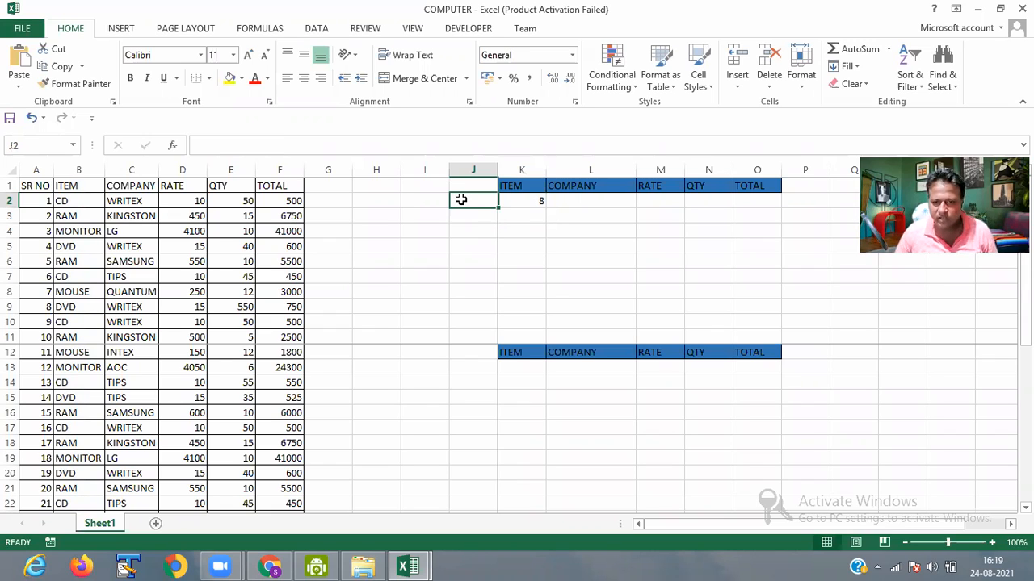
pyautogui.write('RA')
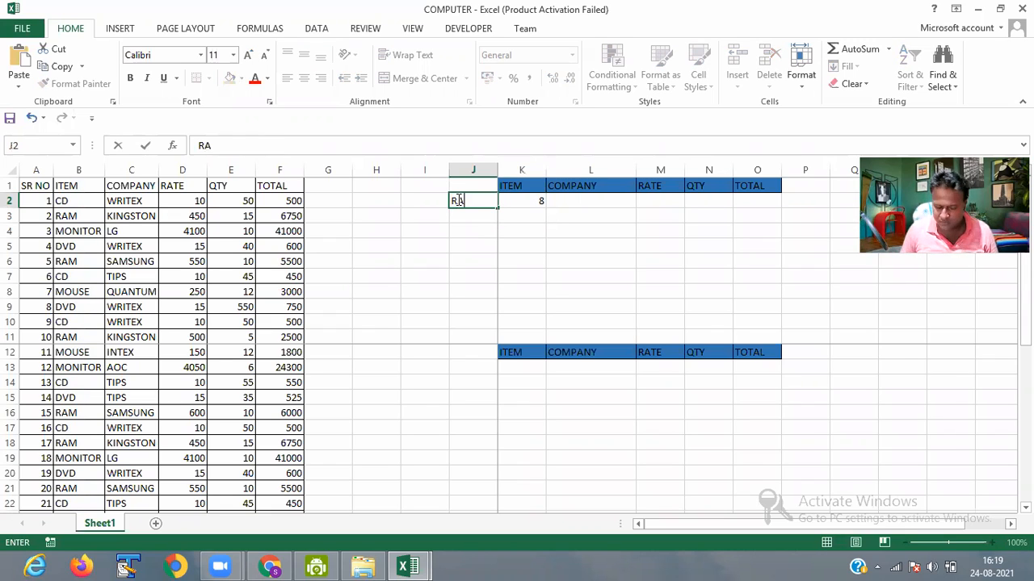
pyautogui.write('M')
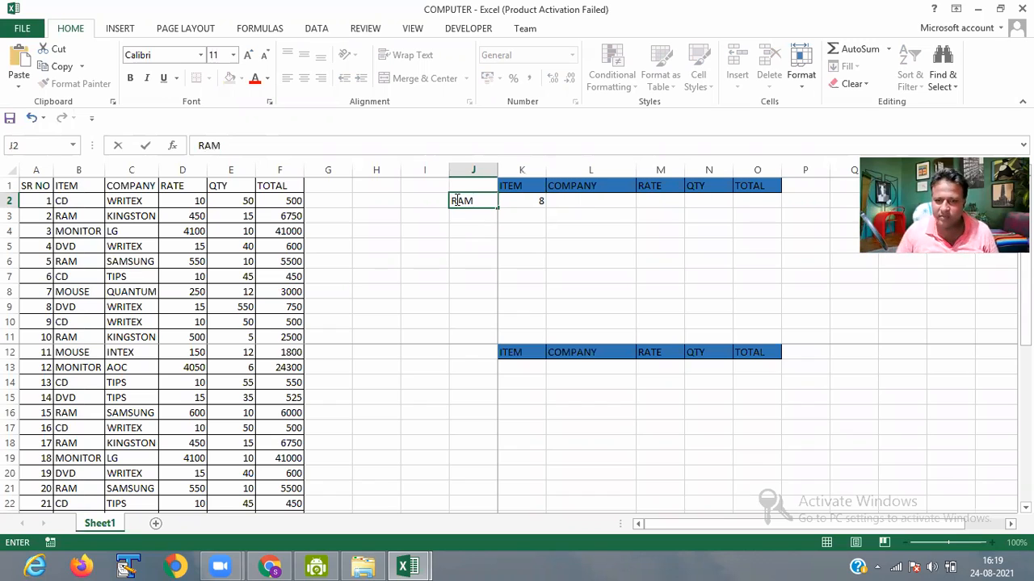
pyautogui.click(577, 204)
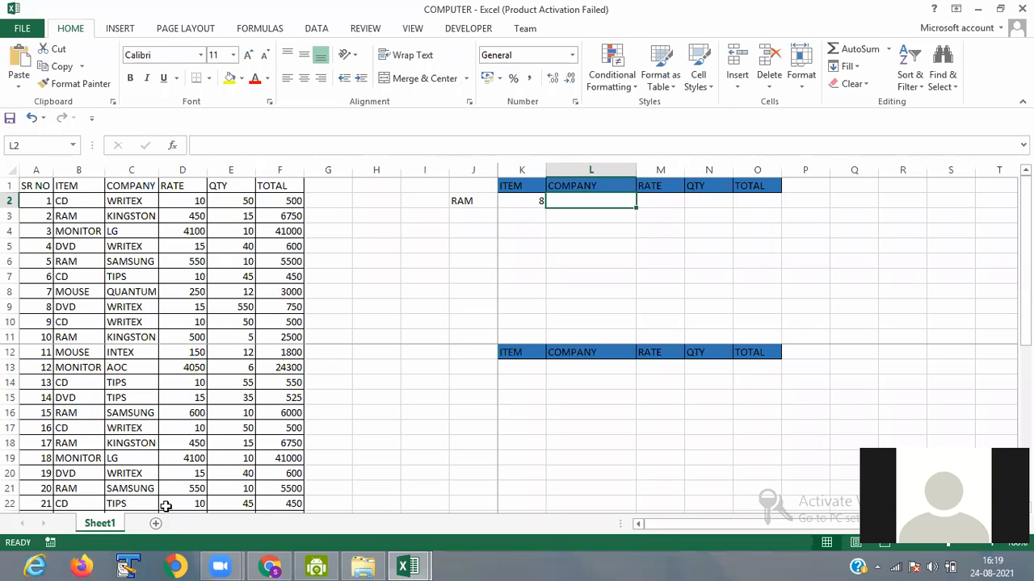
# Step: Minimize the COMPUTER workbook and return to the Book1 workbook with the fruit list
pyautogui.click(980, 15)
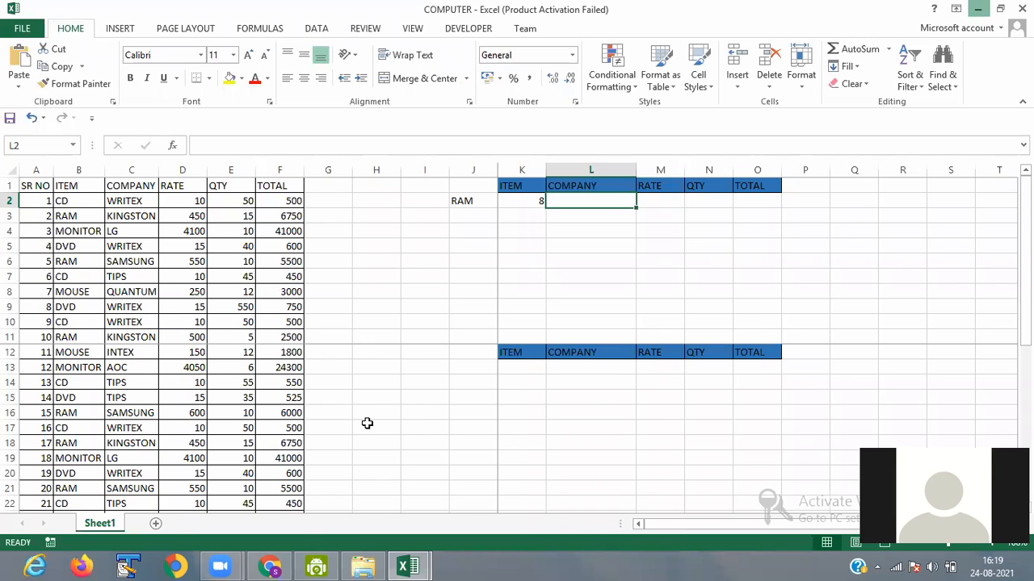
pyautogui.click(520, 191)
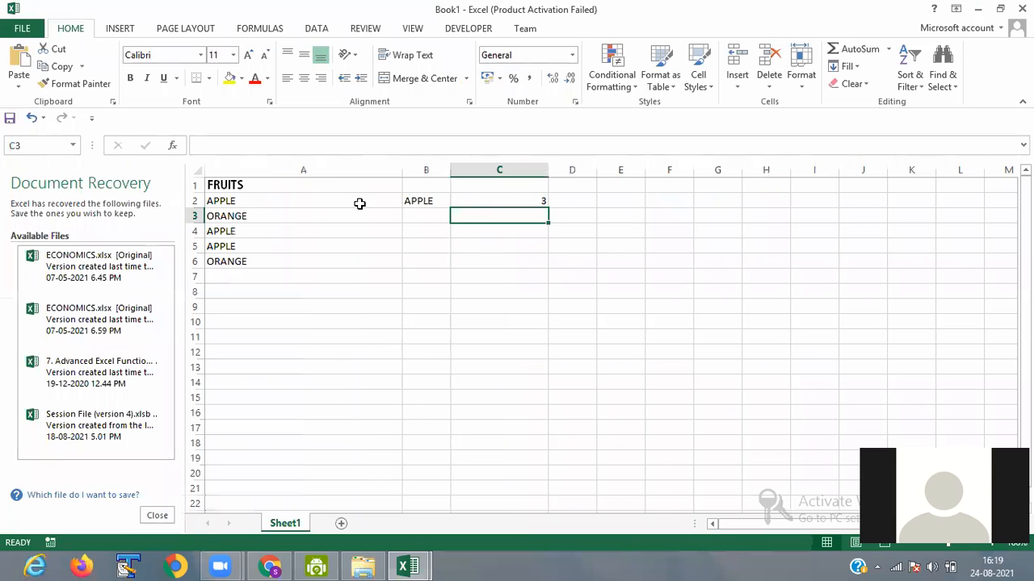
# Step: Close the Office activation wizard and enter the label ORANGE in B3, below APPLE
pyautogui.press('Up')
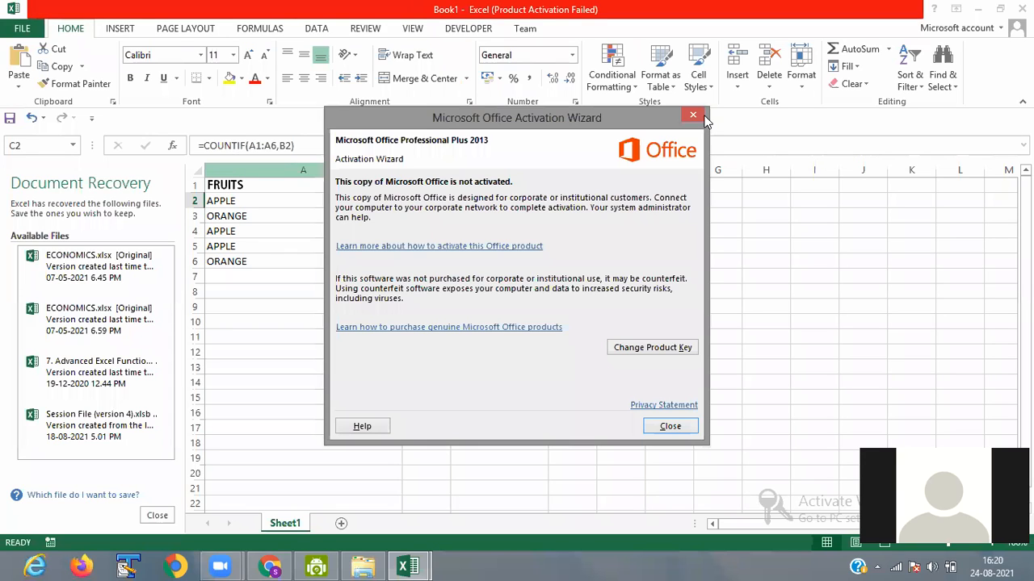
pyautogui.press('Escape')
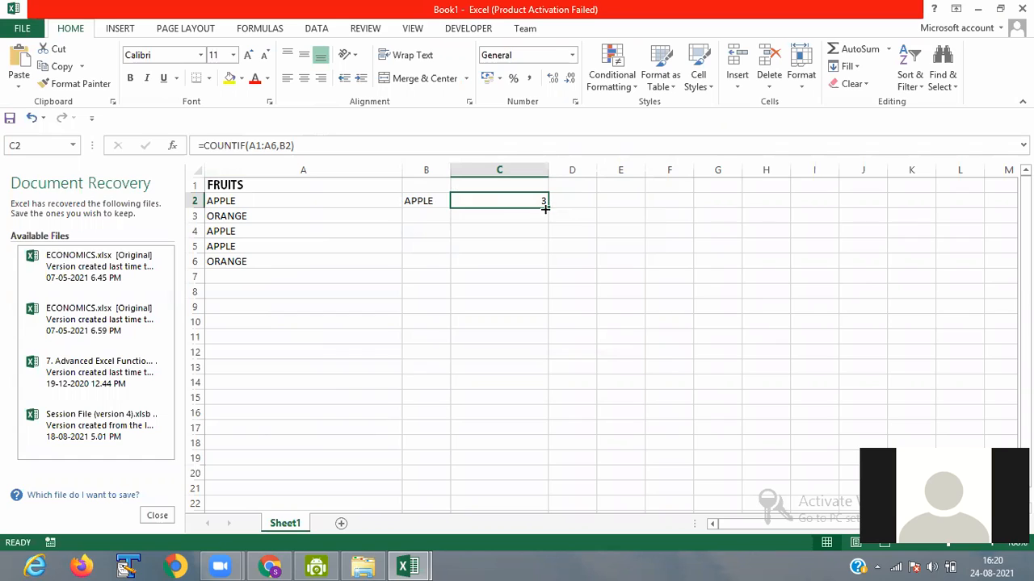
pyautogui.click(412, 216)
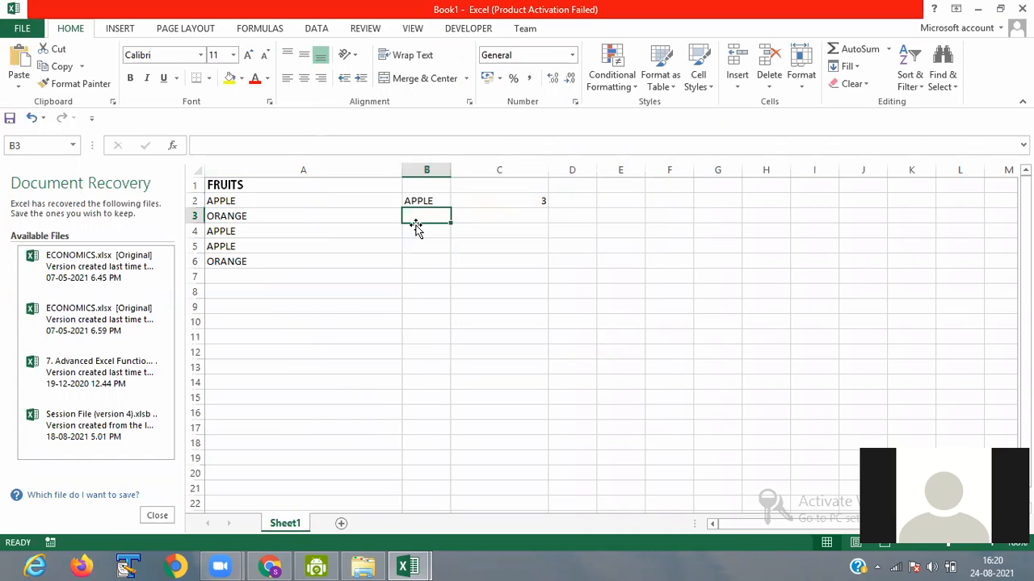
pyautogui.write('ORAN')
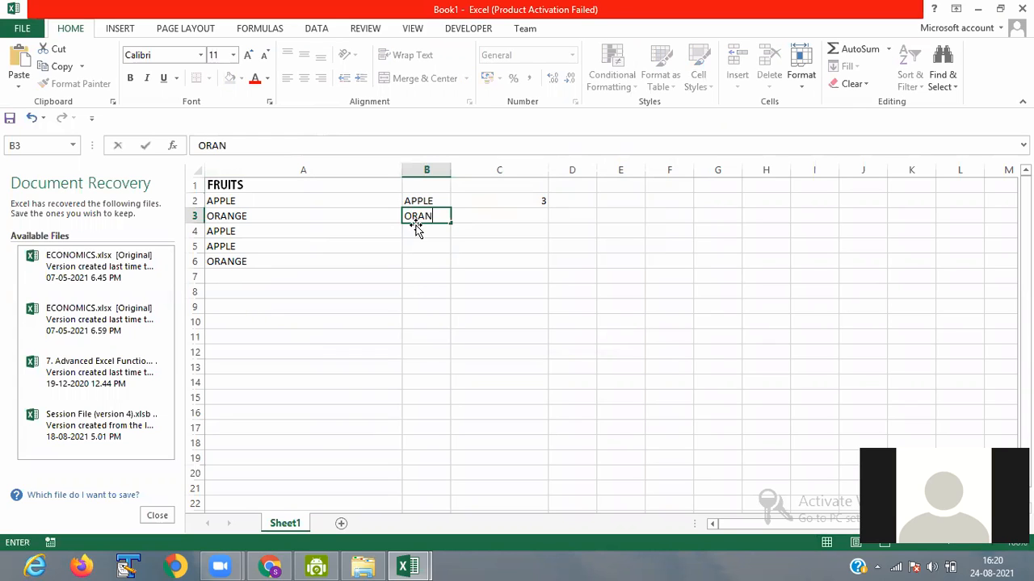
pyautogui.write('GE')
# Step: Enter =COUNTIF(A:A,B3) in C3 to count the ORANGE entries in column A
pyautogui.click(512, 219)
pyautogui.write('=')
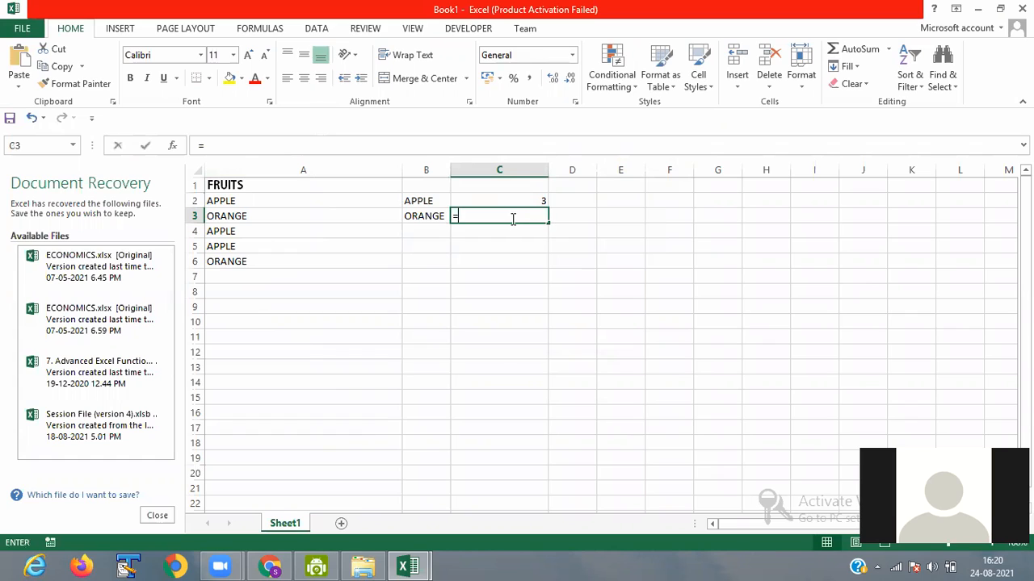
pyautogui.write('C')
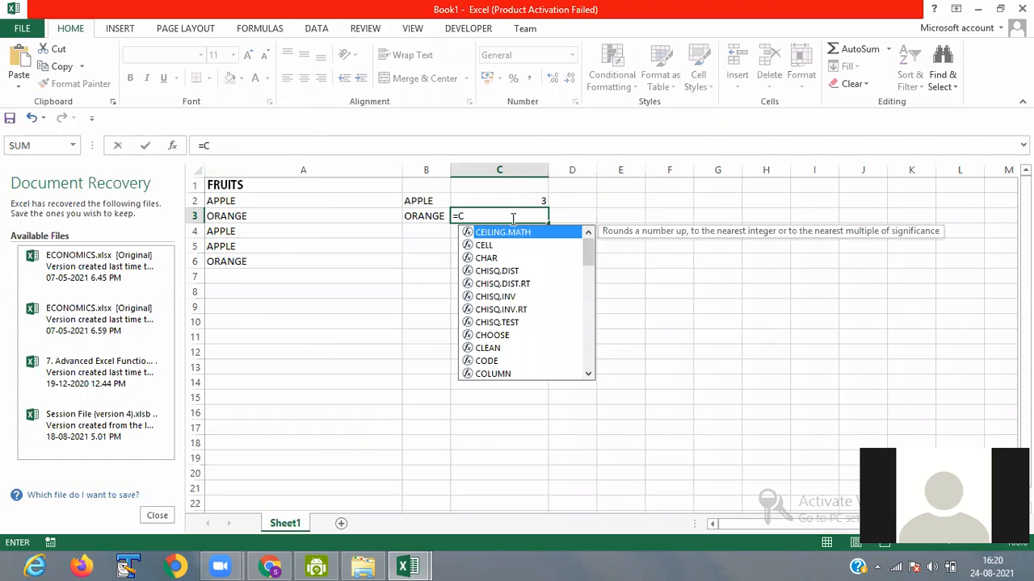
pyautogui.write('OU')
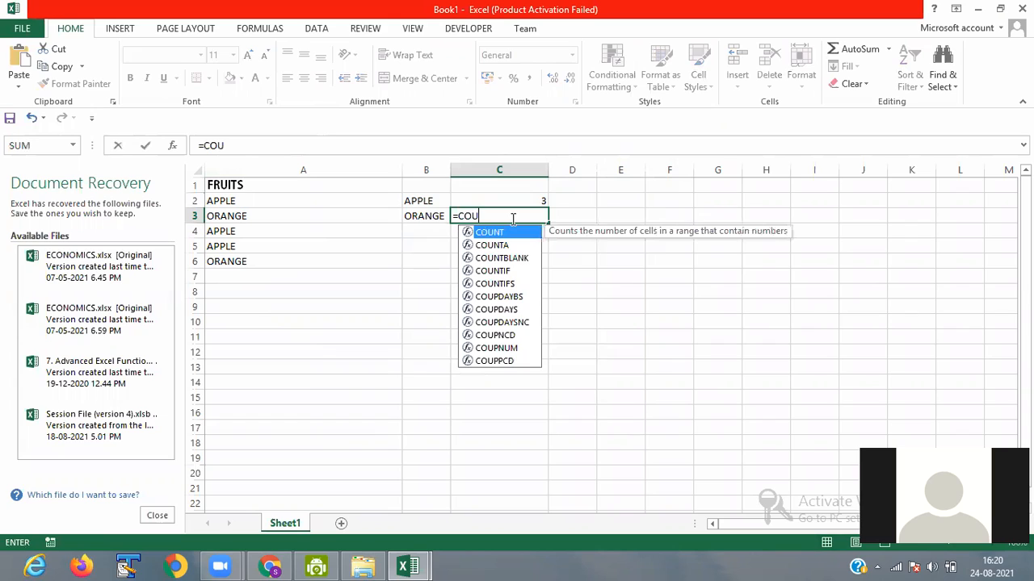
pyautogui.write('N')
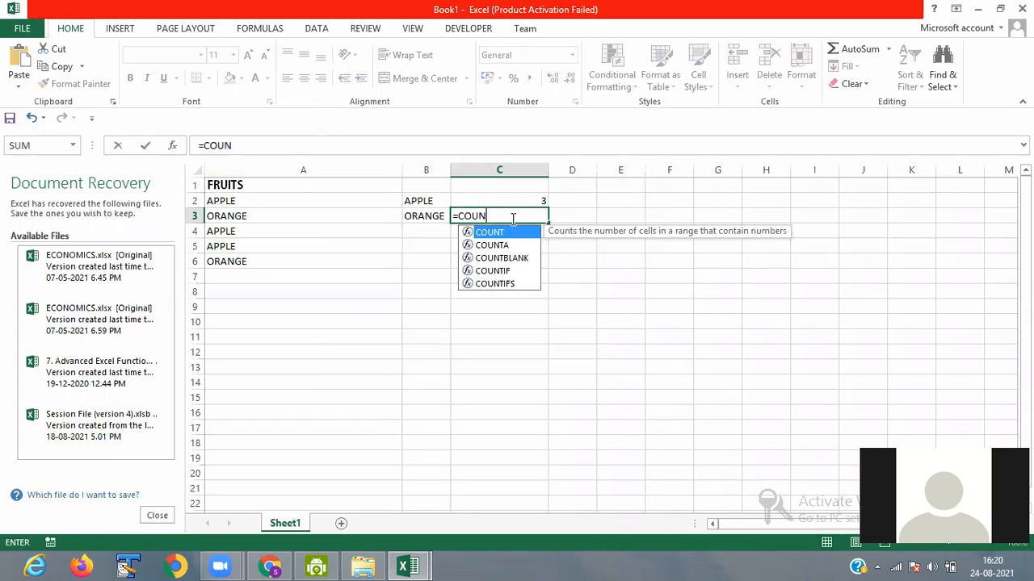
pyautogui.write('TI')
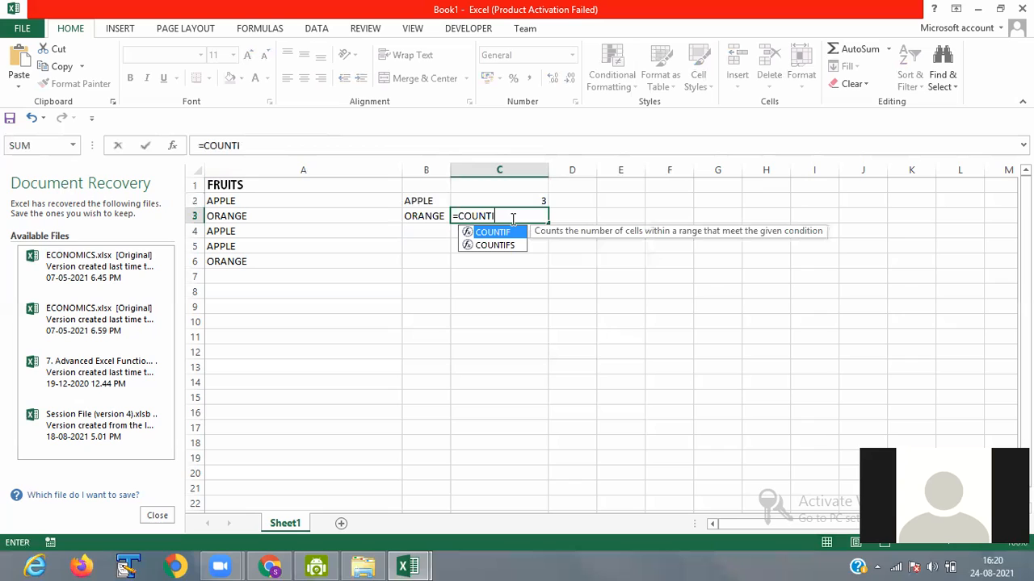
pyautogui.write('F(')
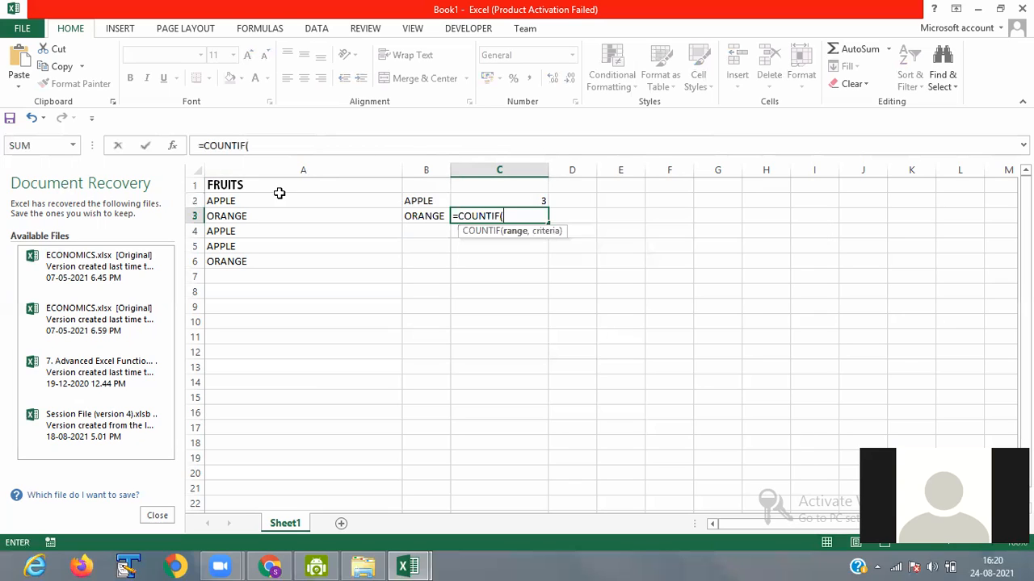
pyautogui.click(271, 181)
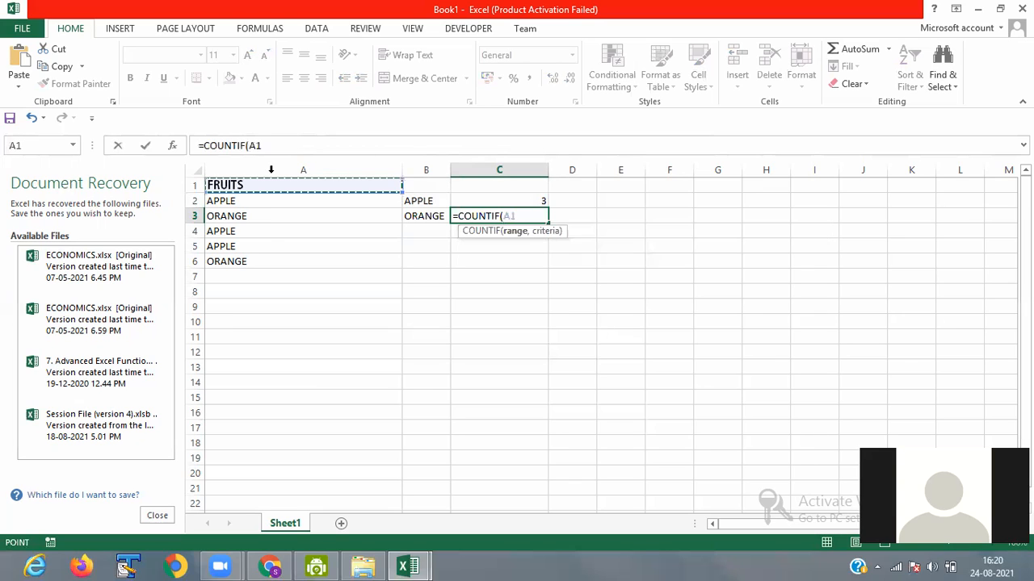
pyautogui.click(271, 169)
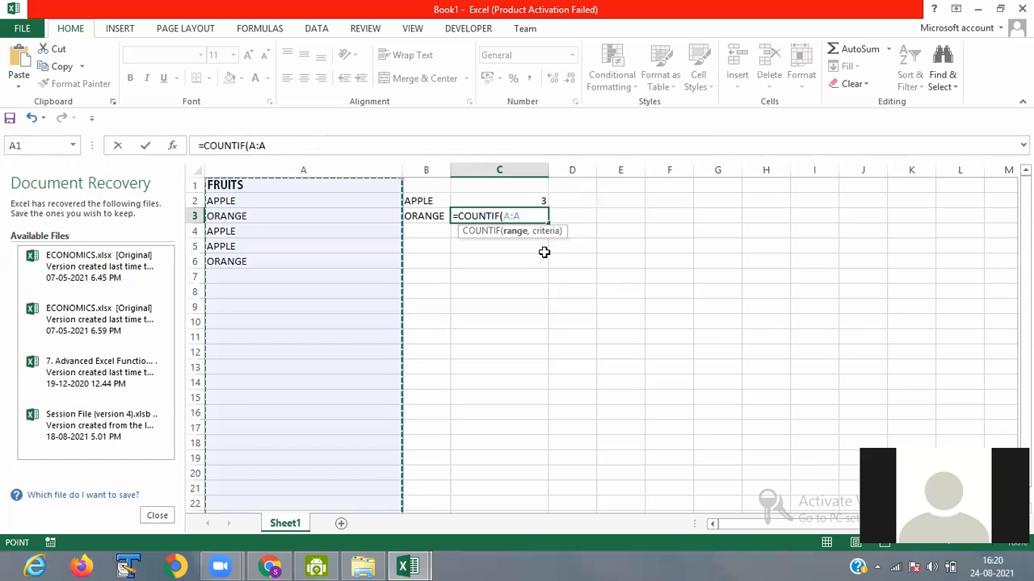
pyautogui.write(',')
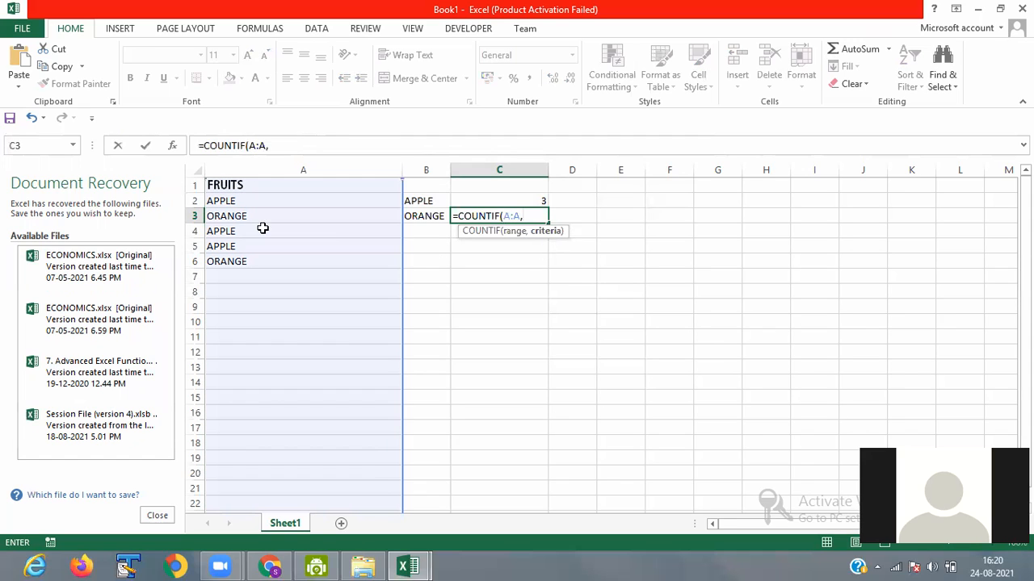
pyautogui.click(426, 216)
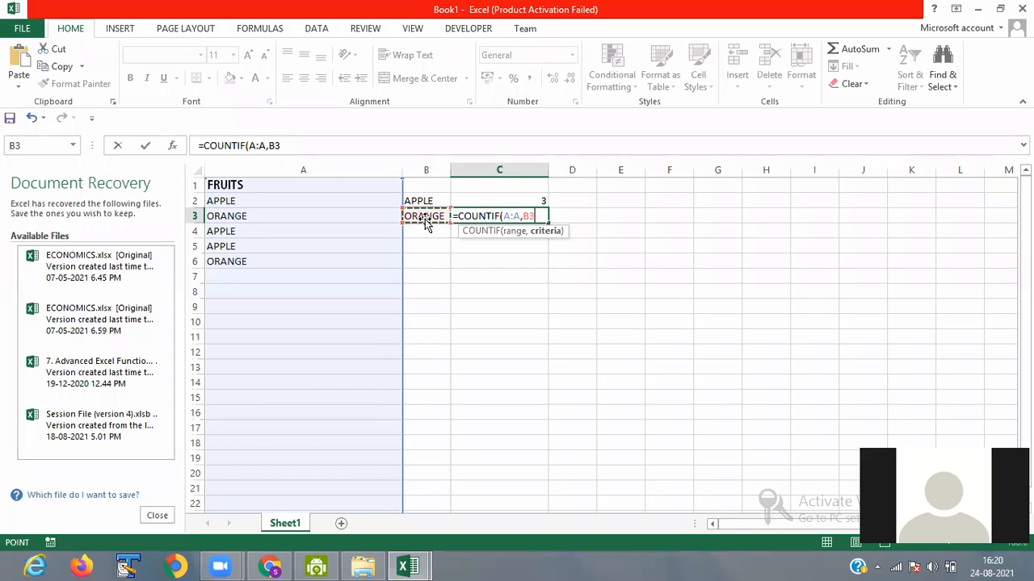
pyautogui.write(')')
pyautogui.press('Return')
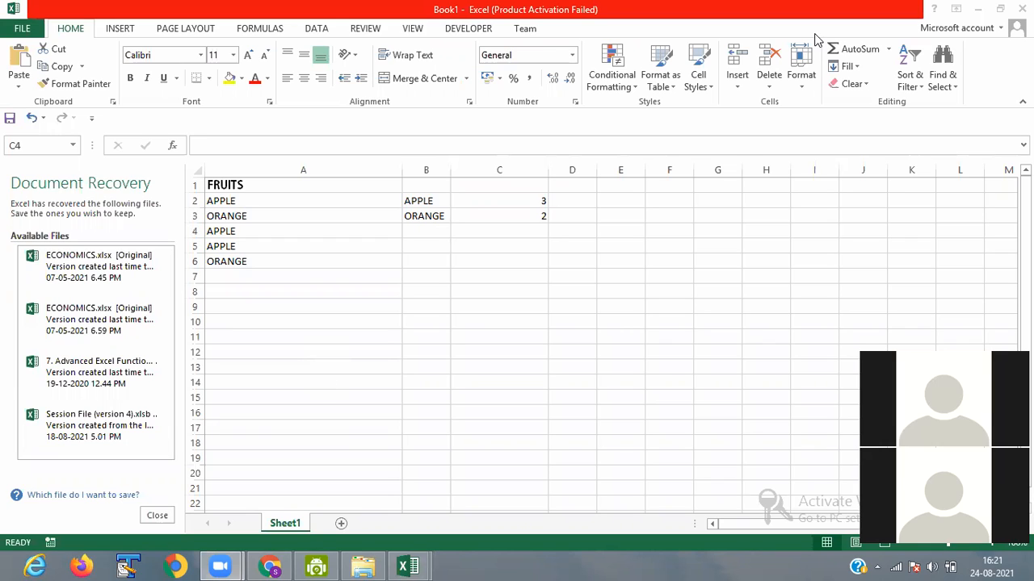
# Step: Switch to the COMPUTER workbook and select K2 to review its COUNTIF formula for RAM
pyautogui.click(431, 259)
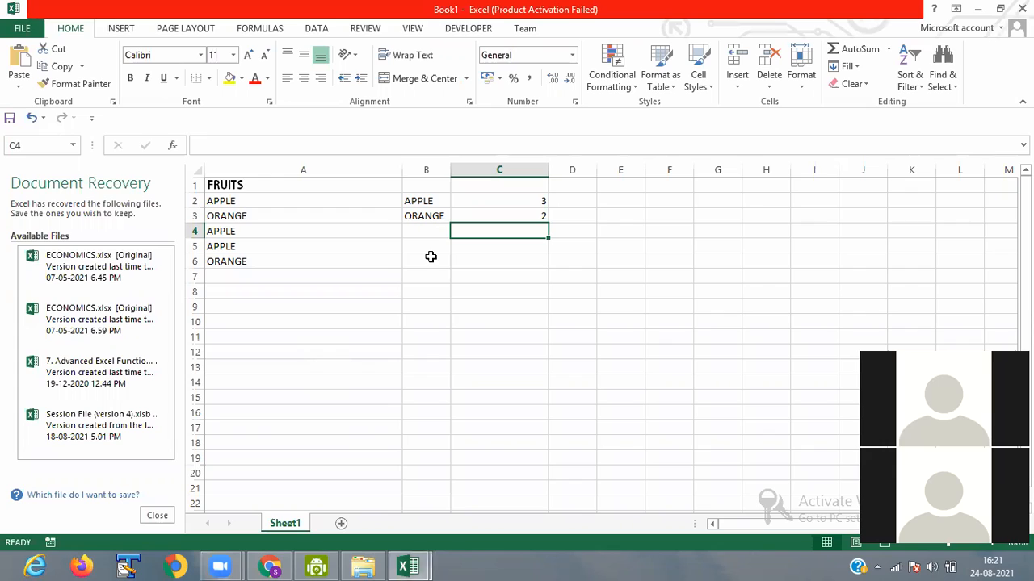
pyautogui.click(431, 257)
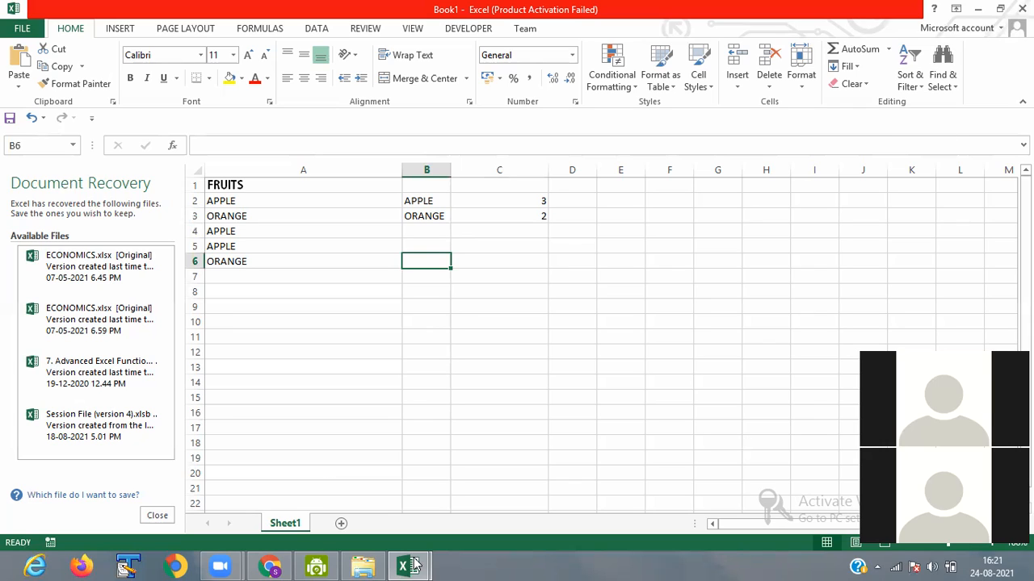
pyautogui.click(489, 488)
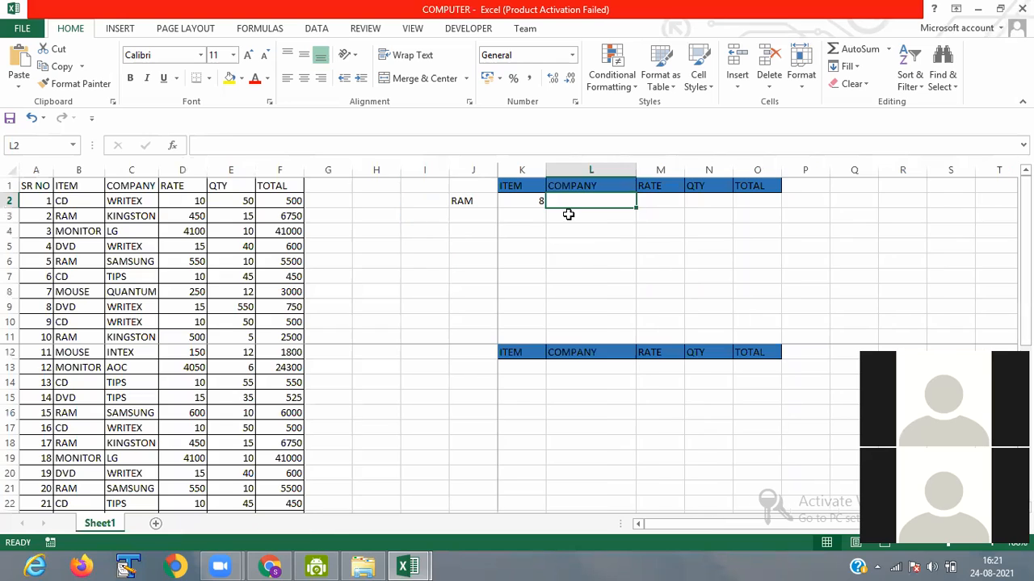
pyautogui.click(528, 198)
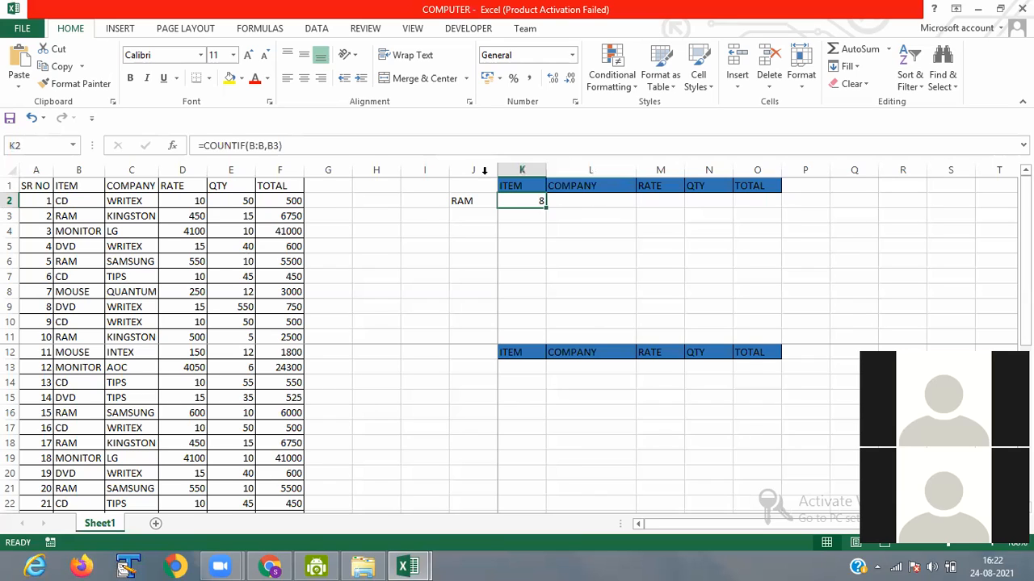
pyautogui.click(555, 200)
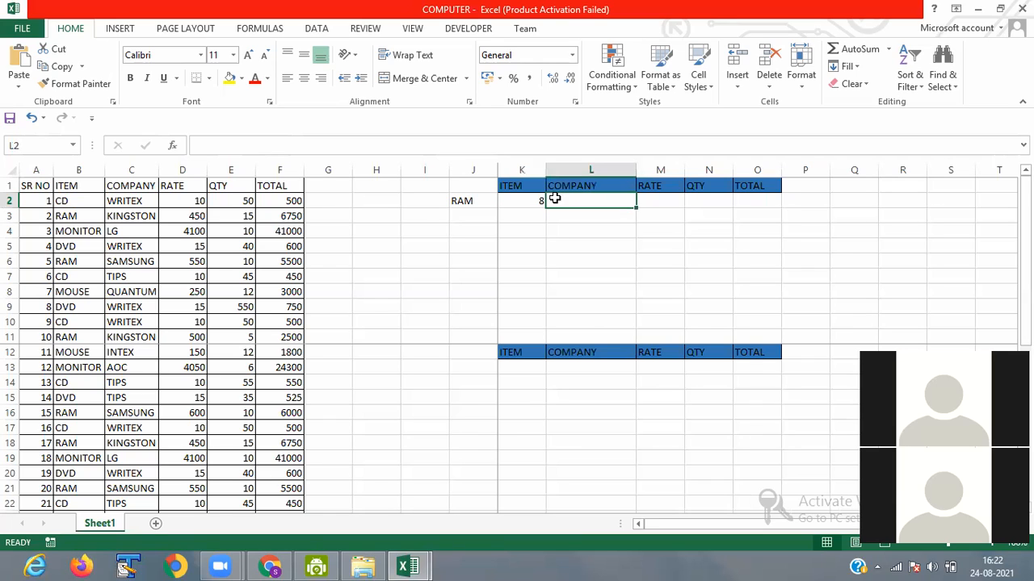
pyautogui.write('=')
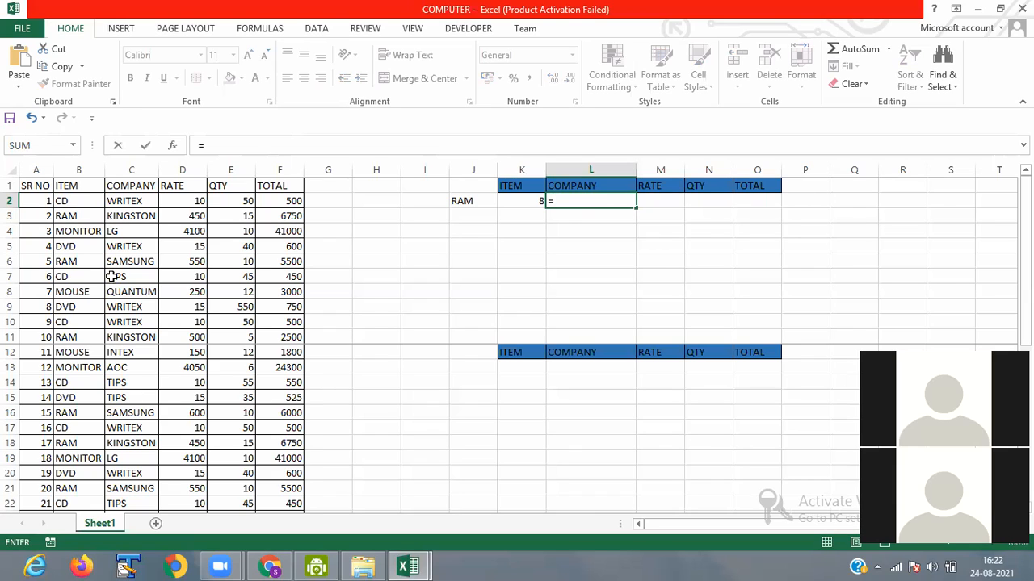
pyautogui.scroll(-7, 111, 277)
pyautogui.scroll(1, 149, 386)
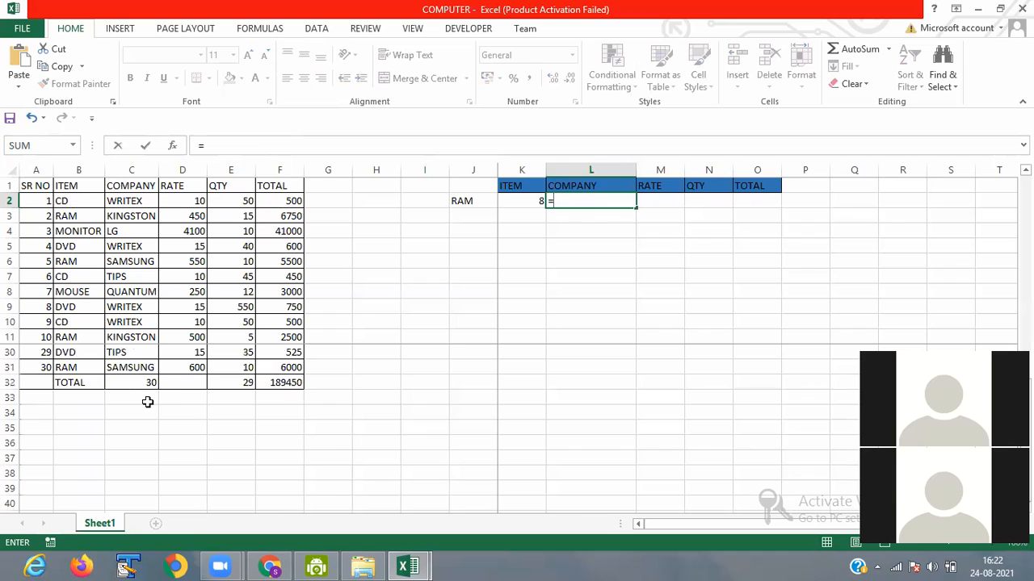
pyautogui.scroll(1, 146, 426)
pyautogui.click(133, 428)
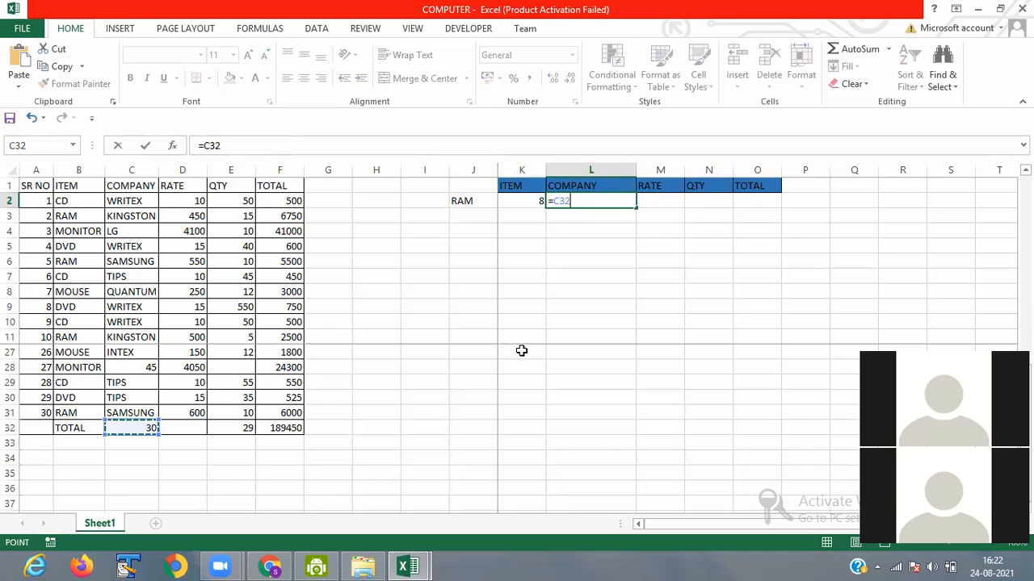
pyautogui.press('BackSpace')
pyautogui.press('BackSpace')
pyautogui.press('BackSpace')
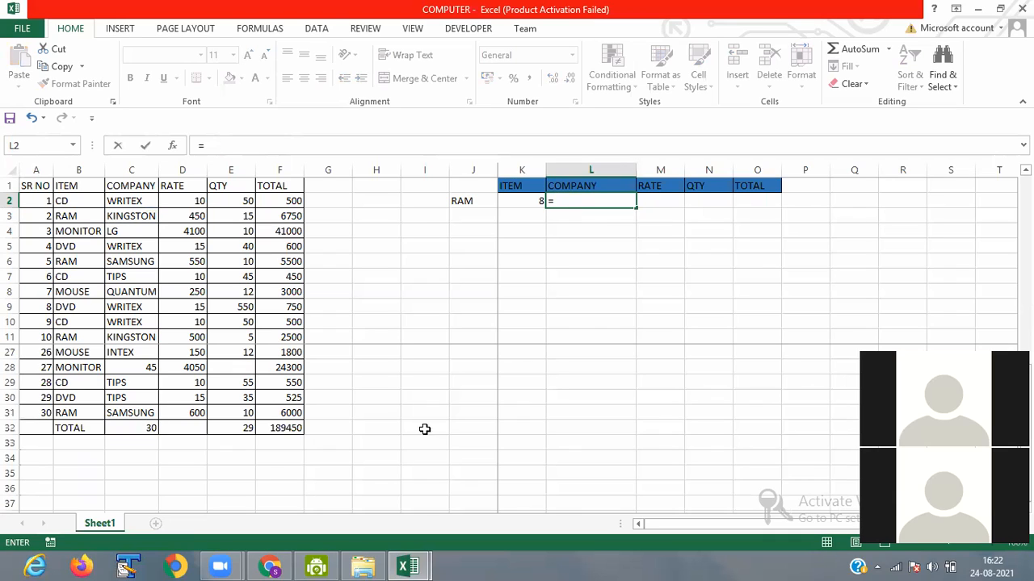
pyautogui.click(425, 428)
pyautogui.scroll(5, 425, 427)
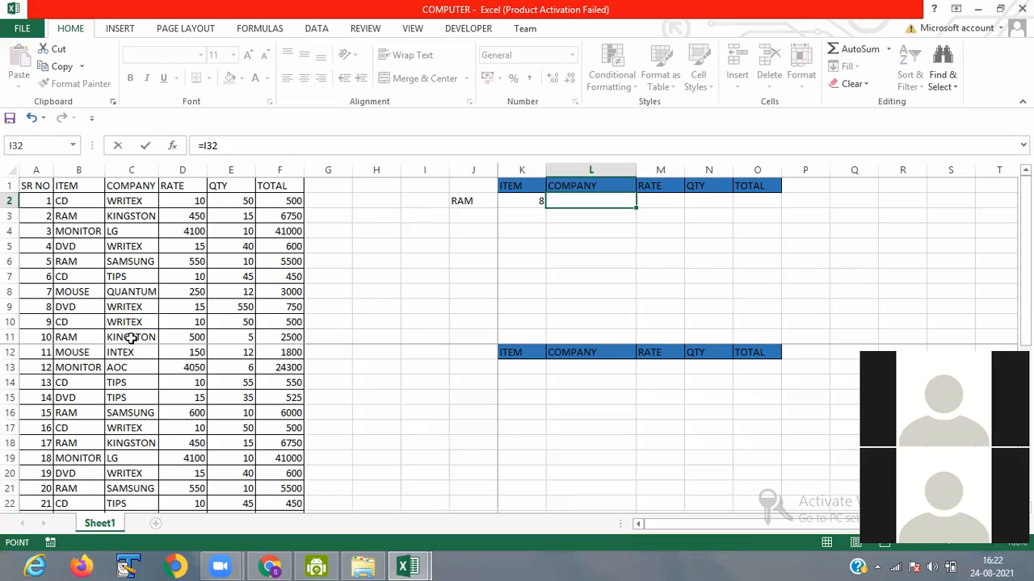
pyautogui.scroll(-5, 145, 440)
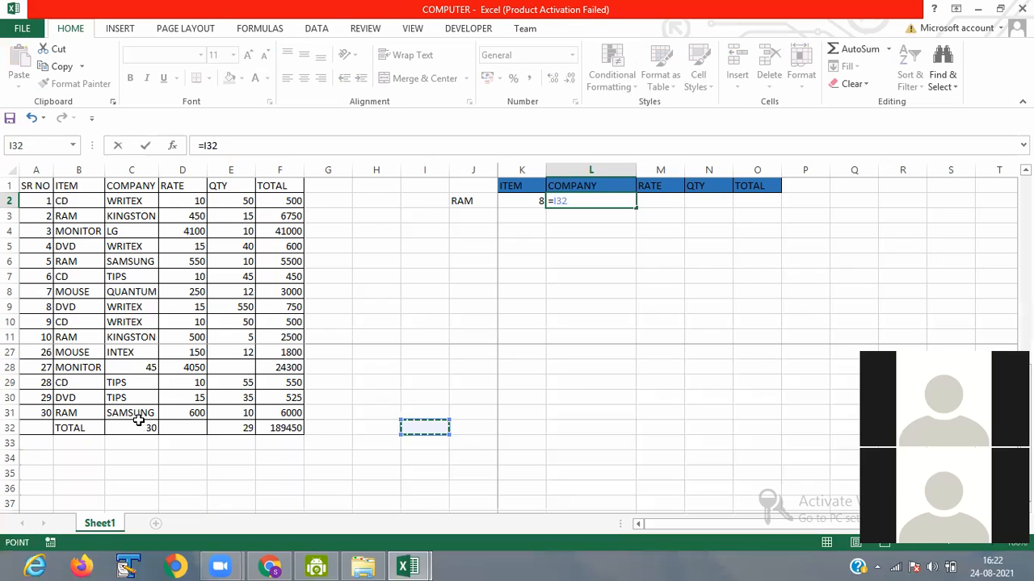
pyautogui.scroll(1, 141, 416)
pyautogui.click(144, 413)
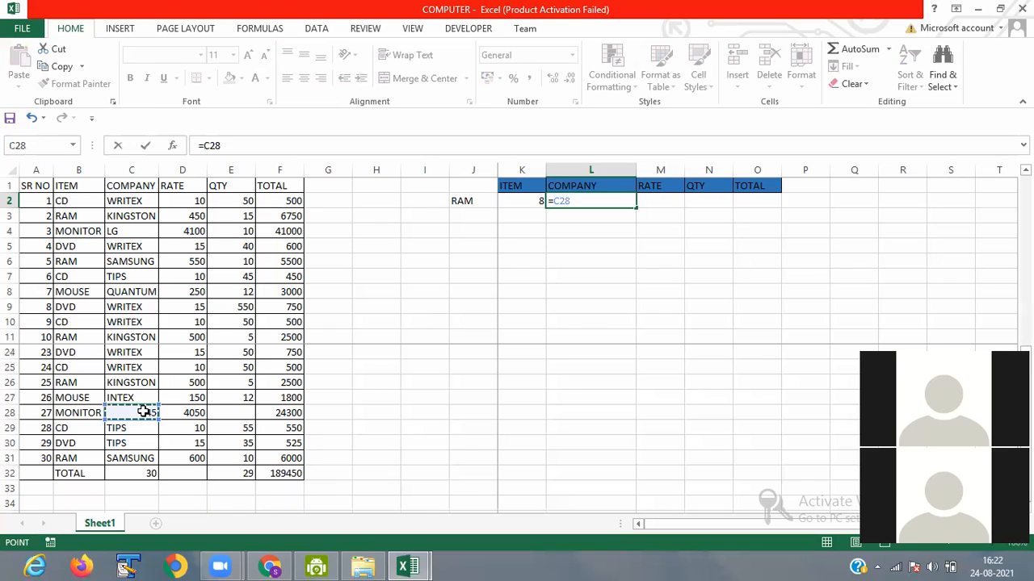
pyautogui.press('BackSpace')
pyautogui.press('BackSpace')
pyautogui.press('BackSpace')
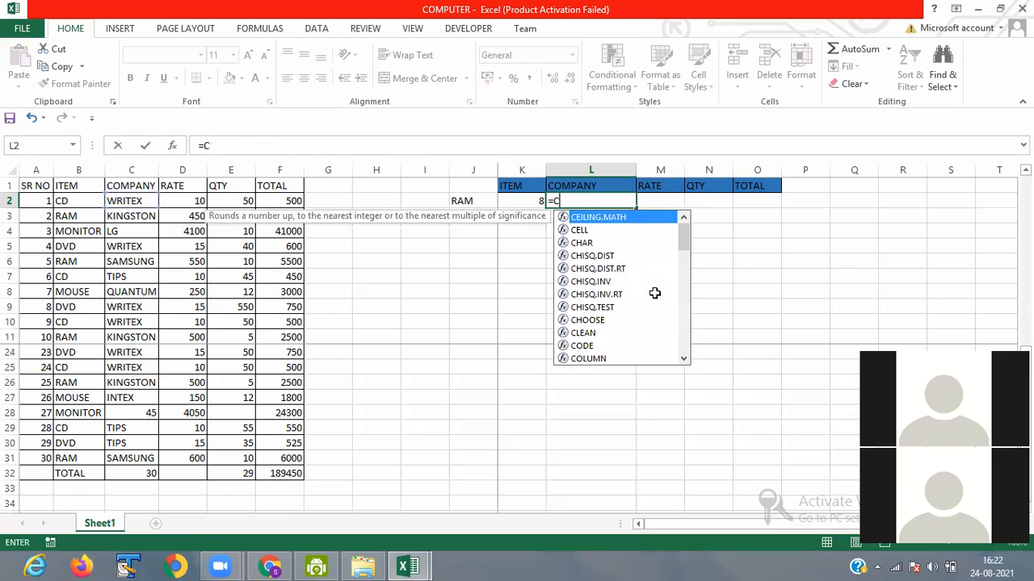
pyautogui.press('F2')
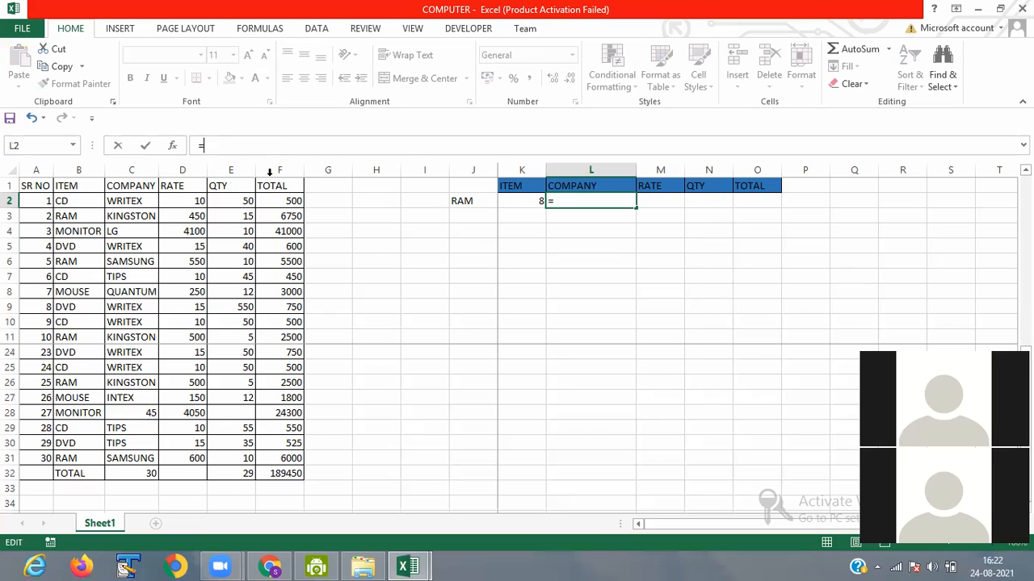
pyautogui.press('BackSpace')
pyautogui.click(376, 503)
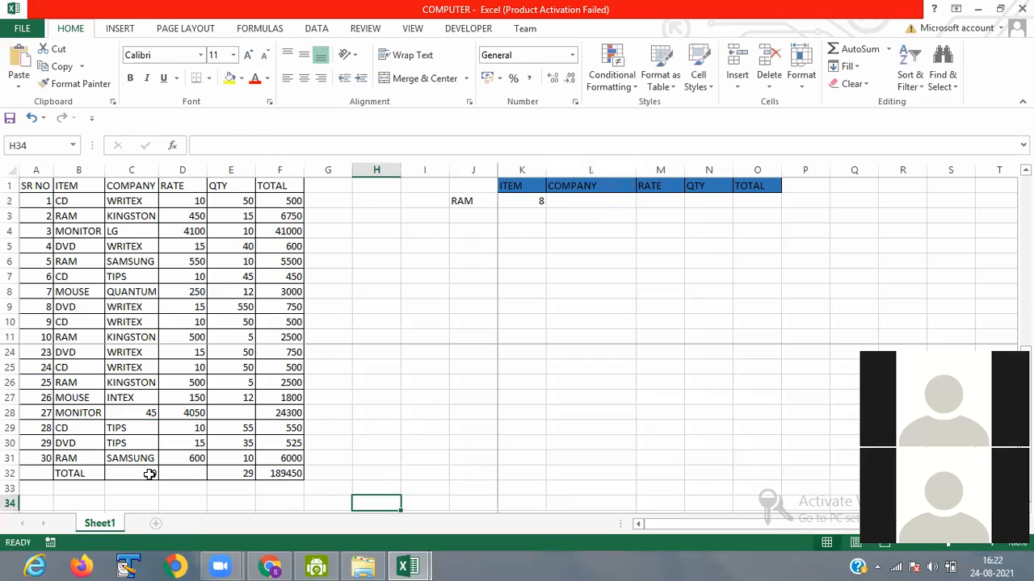
# Step: Examine the COUNTA formula in C32, the total cell of the COMPANY column
pyautogui.click(150, 474)
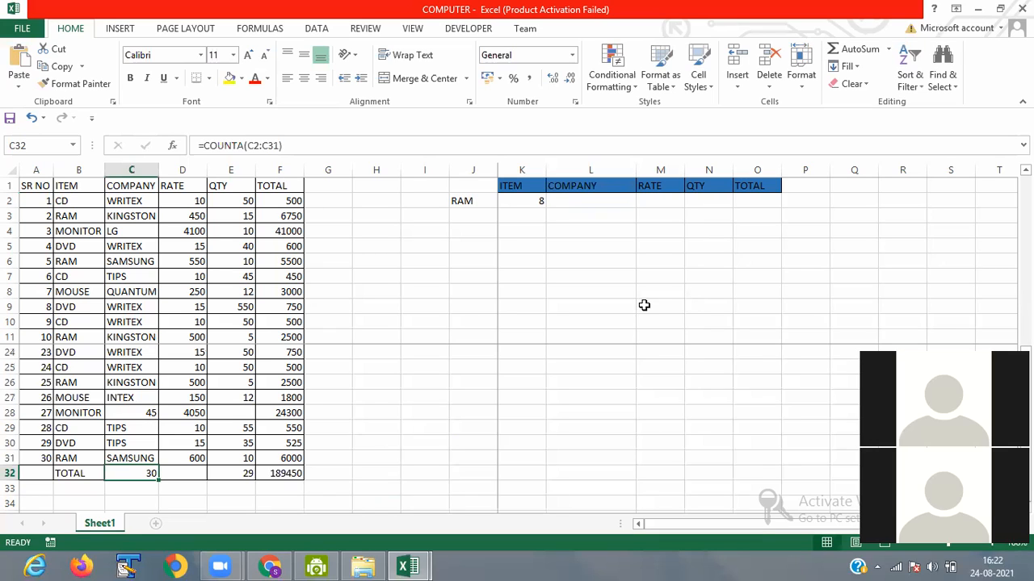
pyautogui.scroll(4, 642, 300)
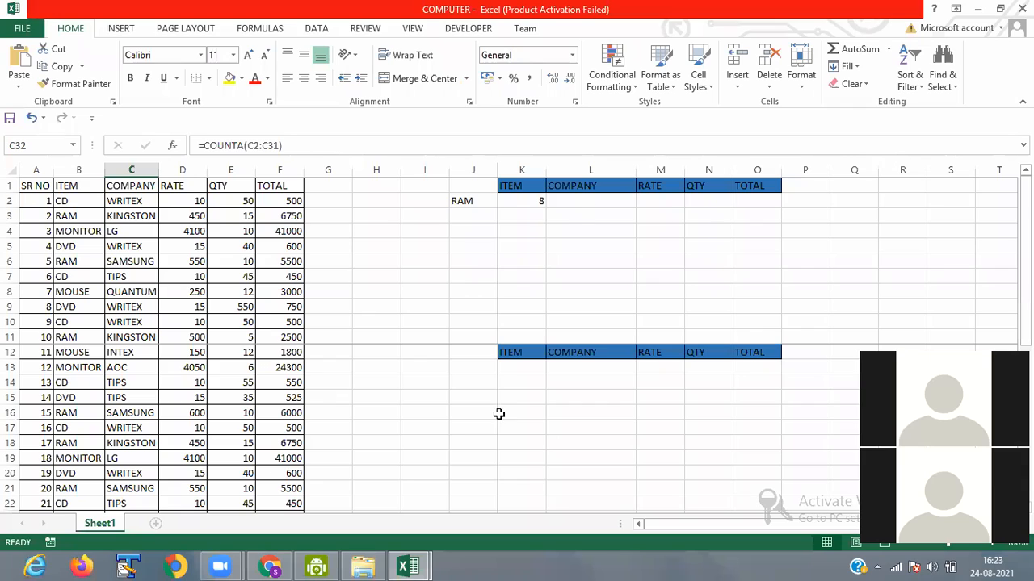
# Step: Enter =COUNT(C2:C31) in H7 to count the numeric entries in the COMPANY column
pyautogui.click(364, 279)
pyautogui.write('=C')
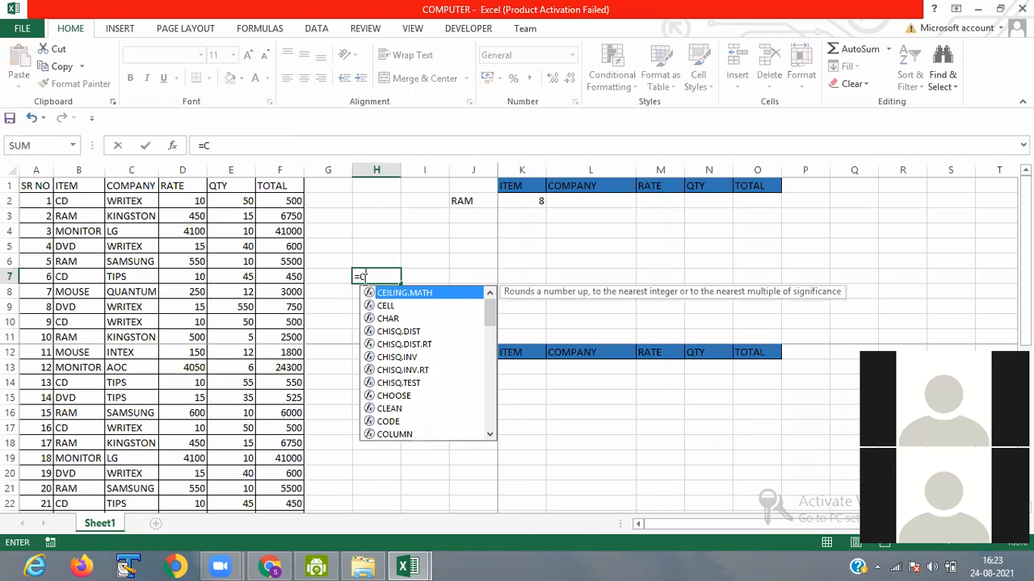
pyautogui.write('OUN')
pyautogui.press('Tab')
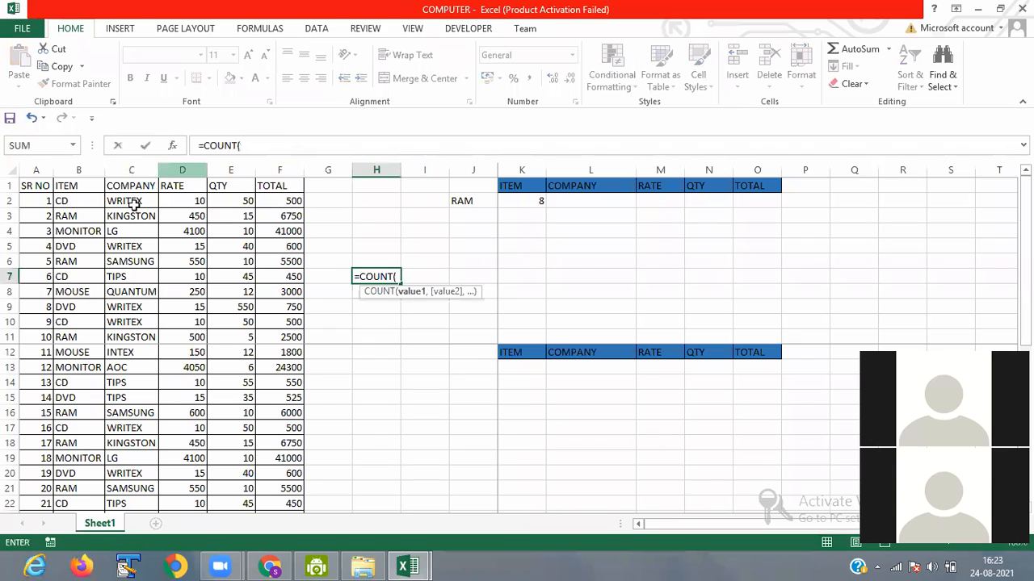
pyautogui.moveTo(132, 201); pyautogui.dragTo(132, 231)
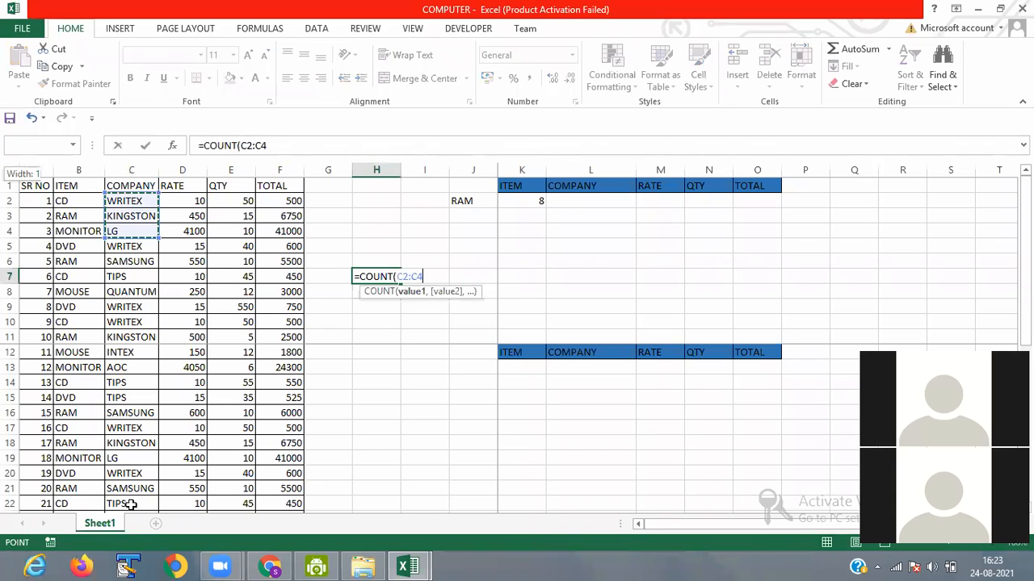
pyautogui.moveTo(128, 557); pyautogui.dragTo(149, 432)
pyautogui.write(')')
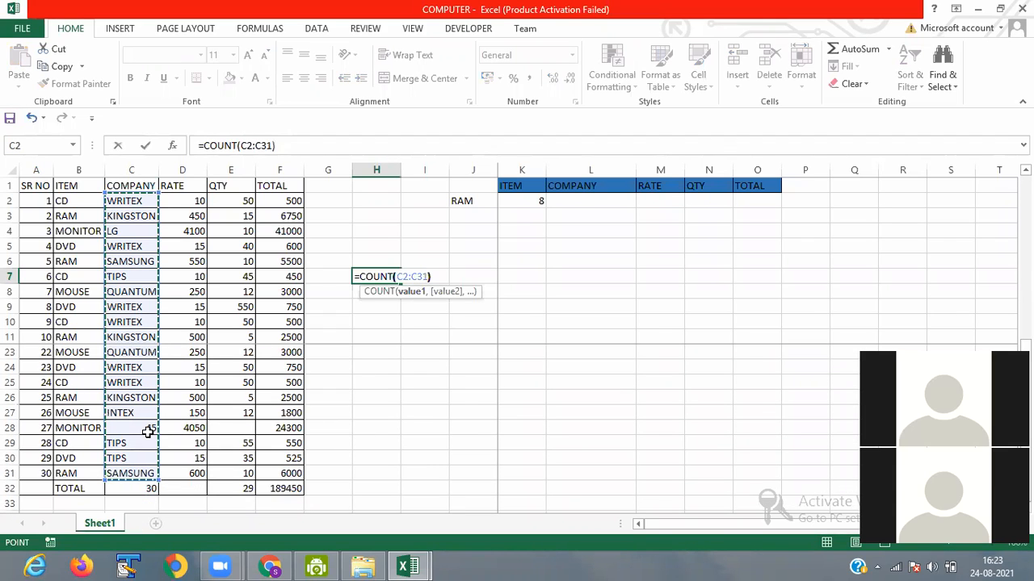
pyautogui.press('Return')
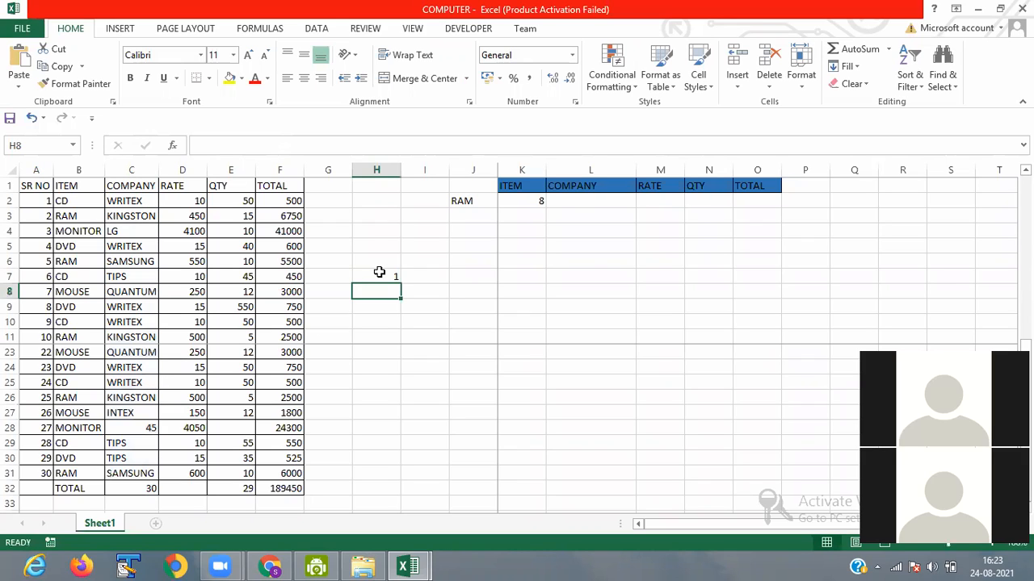
# Step: Delete the COUNT formula from H7 and return to C32 to review the COUNTA formula
pyautogui.click(379, 272)
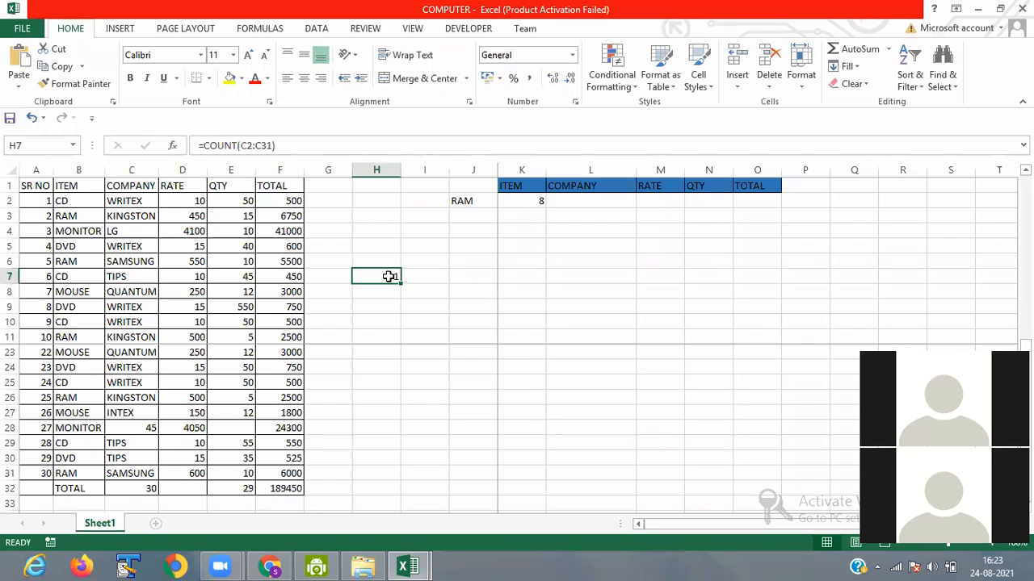
pyautogui.doubleClick(390, 276)
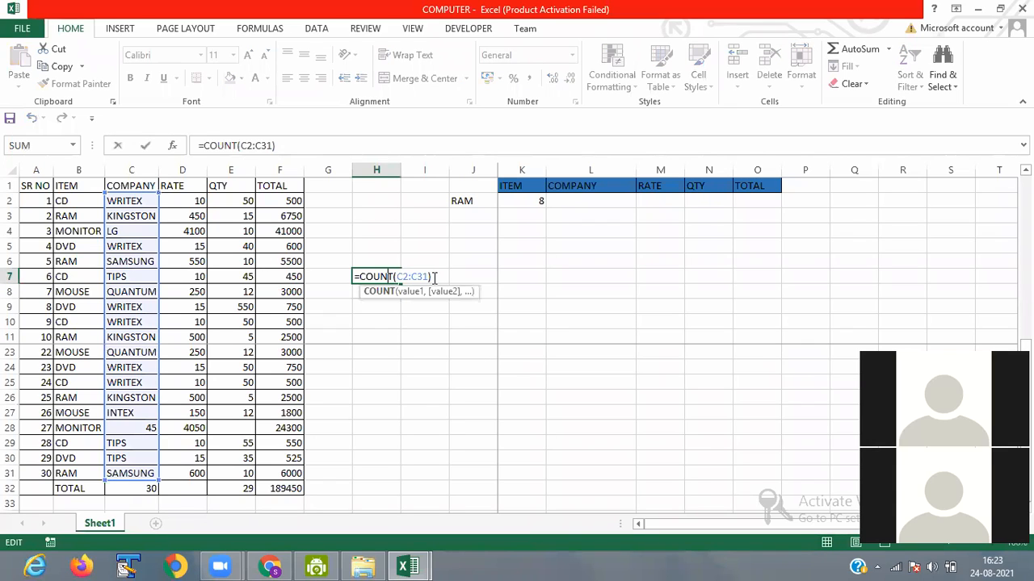
pyautogui.moveTo(436, 277); pyautogui.dragTo(349, 276)
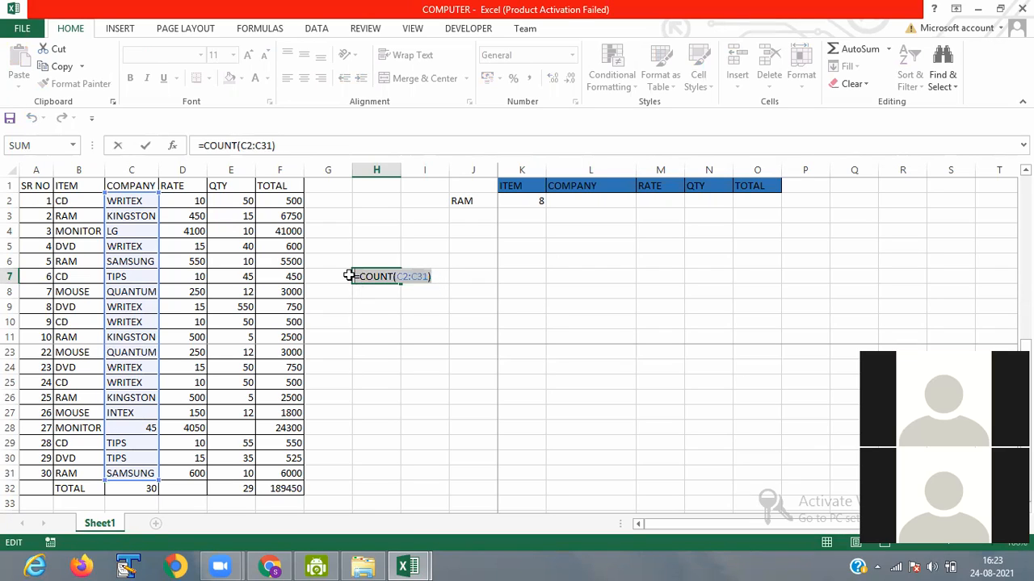
pyautogui.press('BackSpace')
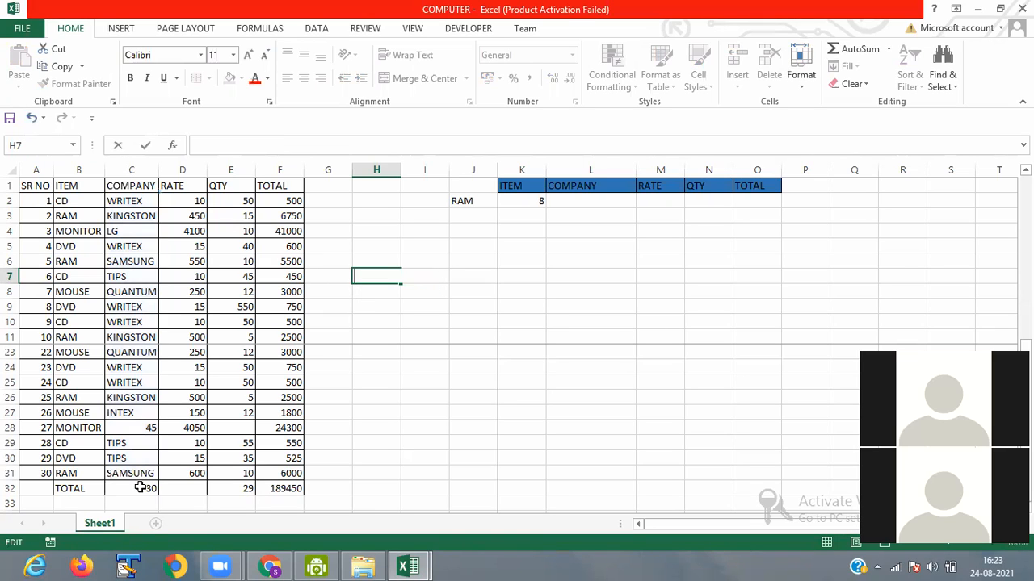
pyautogui.click(141, 487)
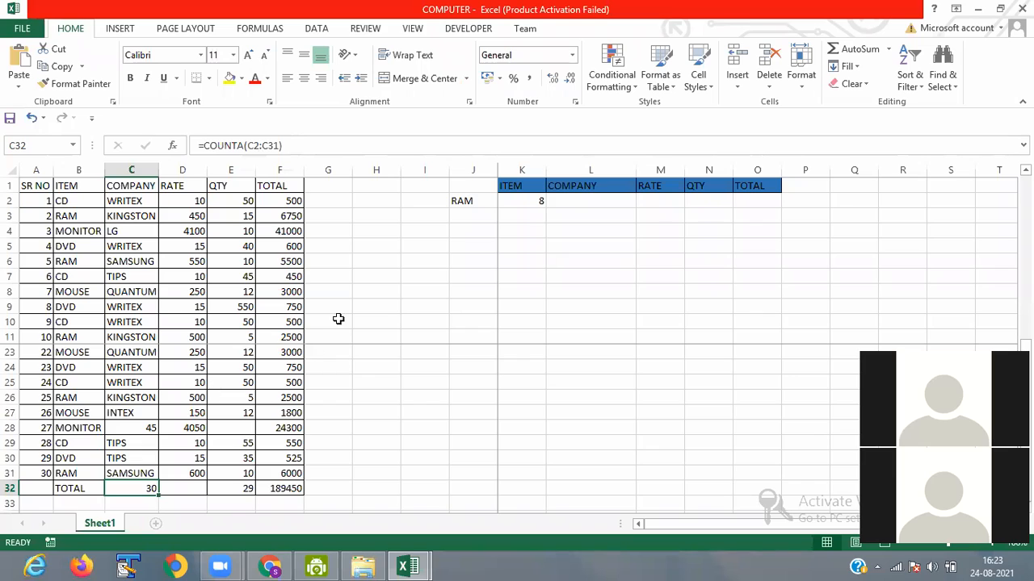
pyautogui.click(385, 241)
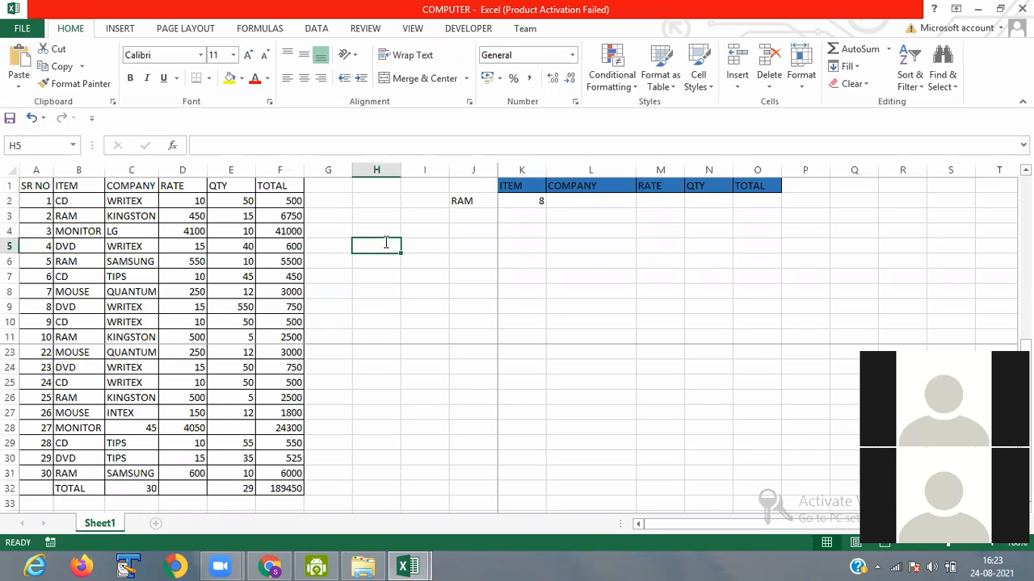
pyautogui.write('=')
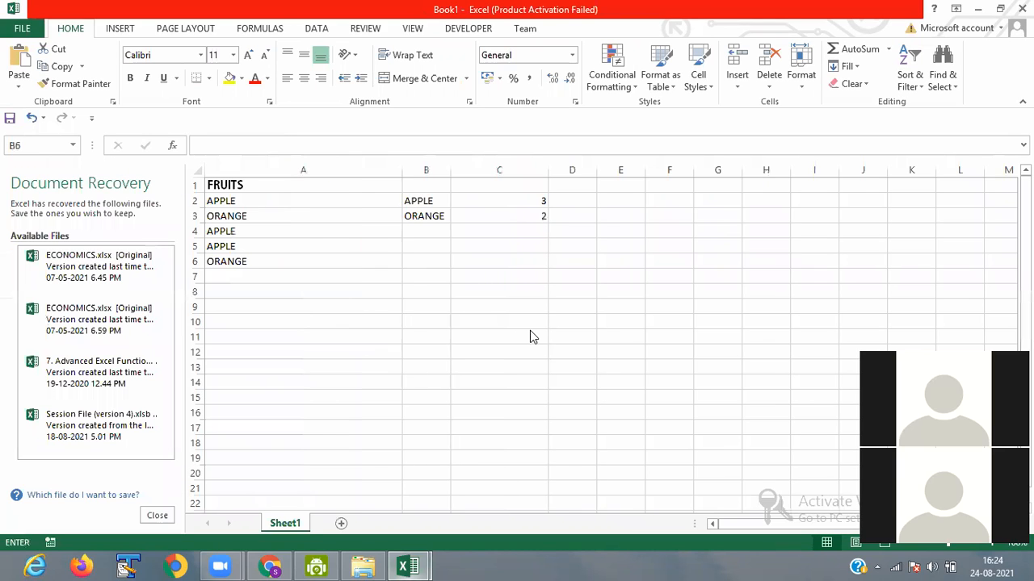
pyautogui.click(426, 337)
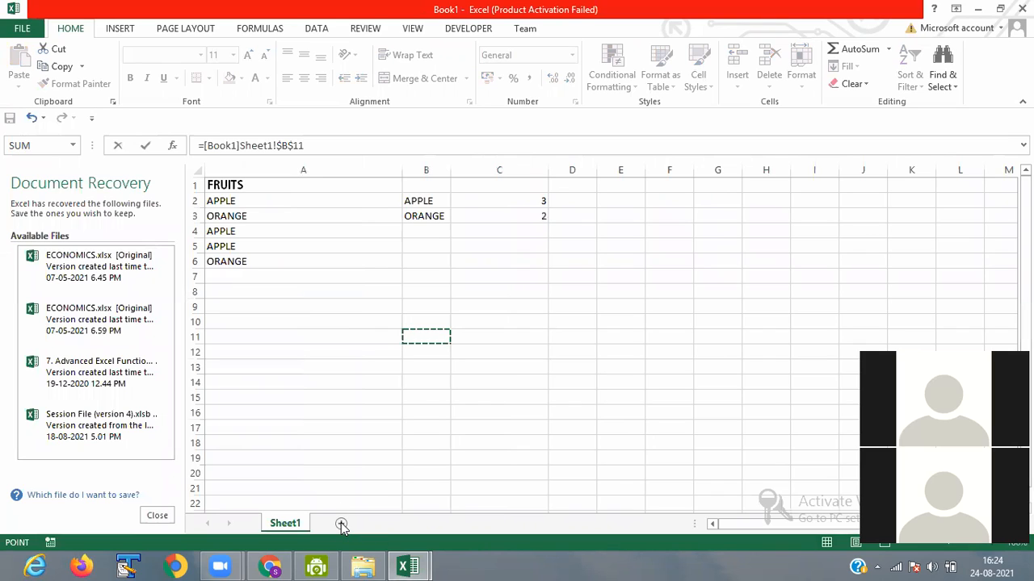
pyautogui.click(421, 385)
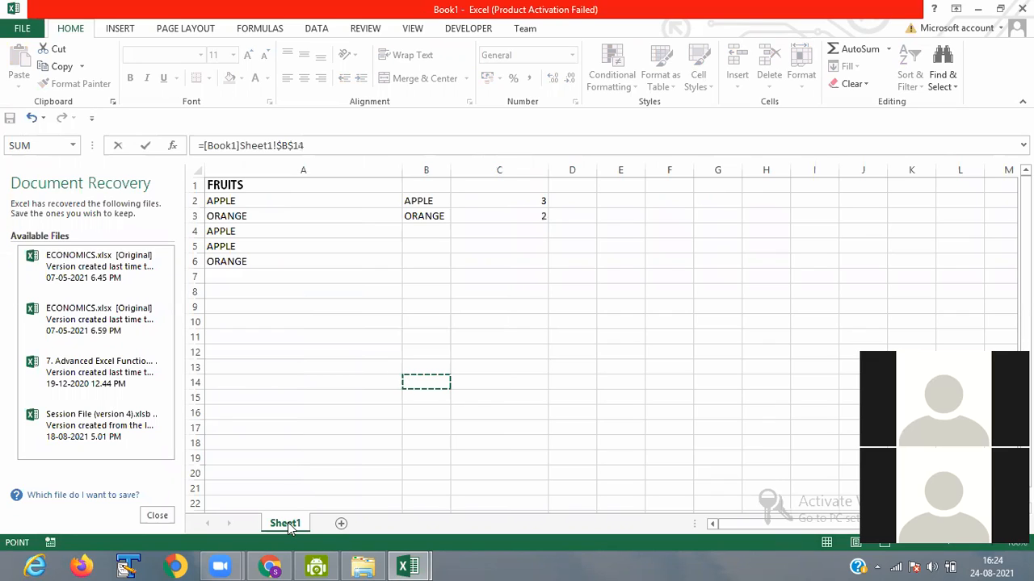
pyautogui.click(373, 364)
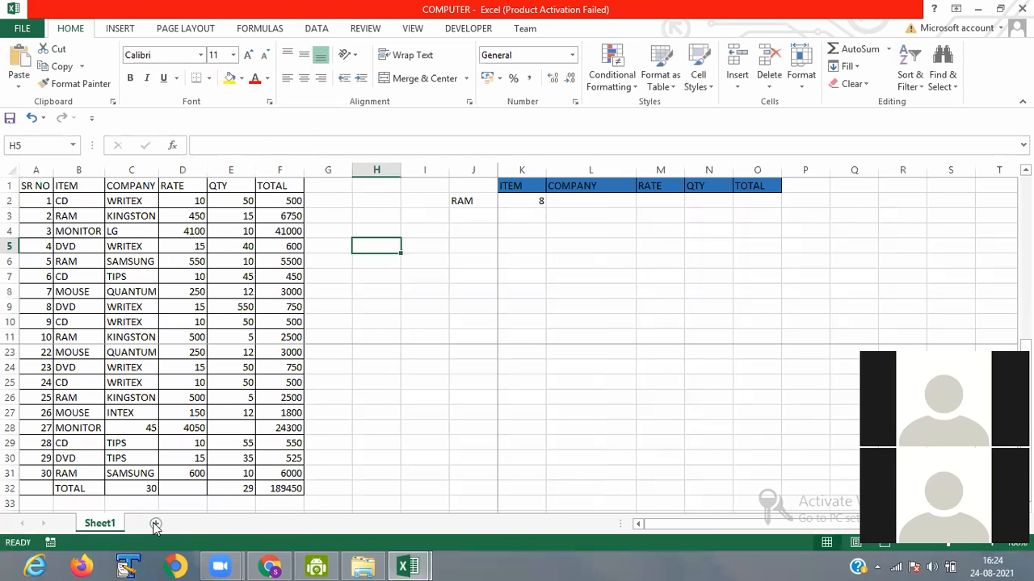
# Step: Add a new worksheet to the COMPUTER workbook and apply all borders to A1:G14
pyautogui.click(155, 524)
pyautogui.click(142, 289)
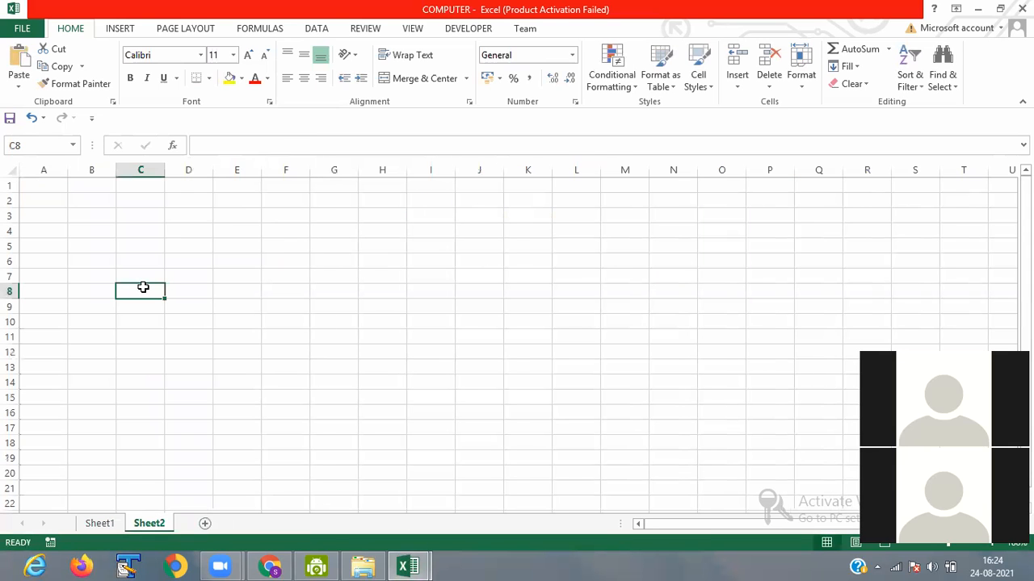
pyautogui.moveTo(29, 190); pyautogui.dragTo(340, 386)
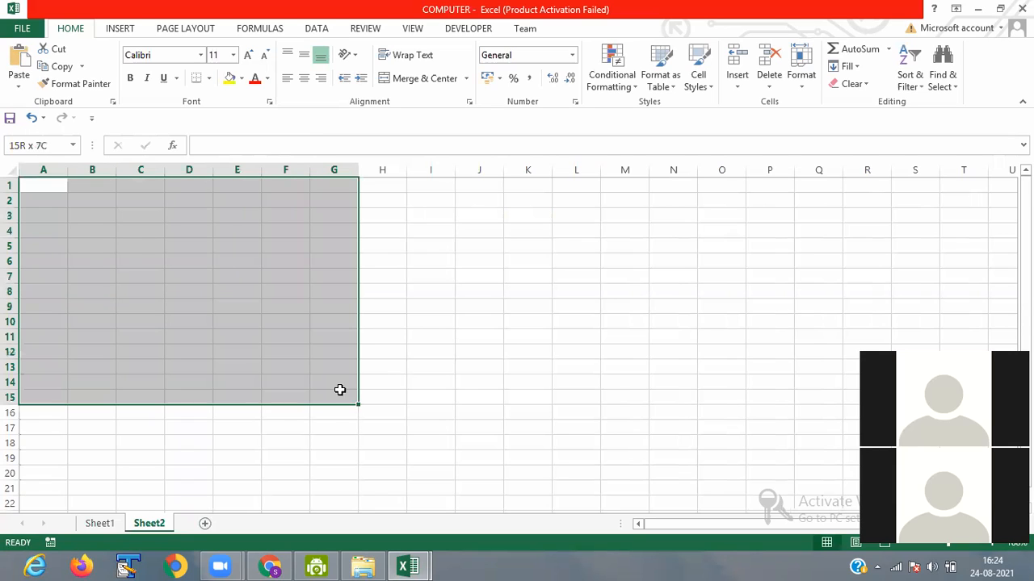
pyautogui.click(211, 79)
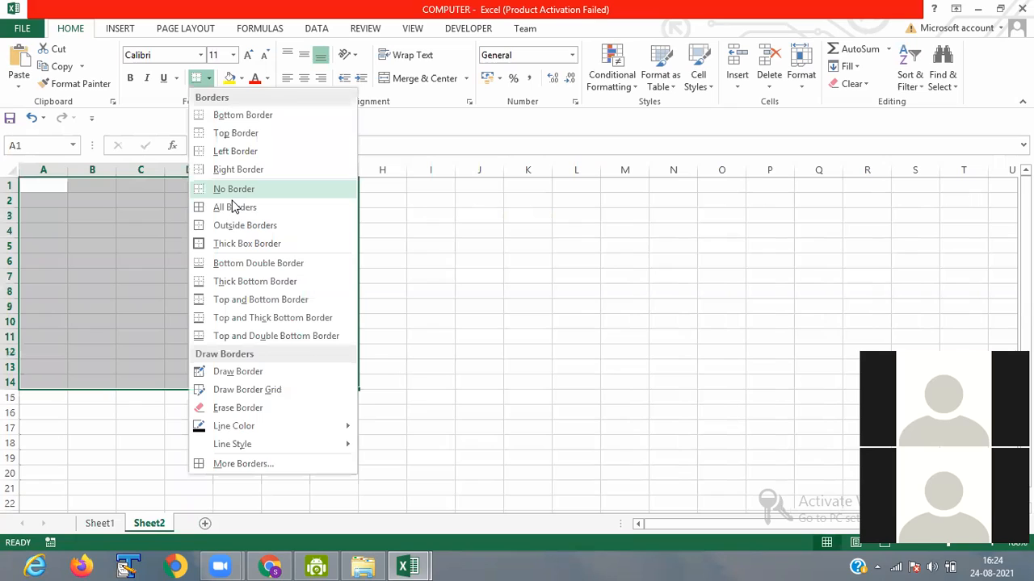
pyautogui.click(234, 208)
pyautogui.click(100, 244)
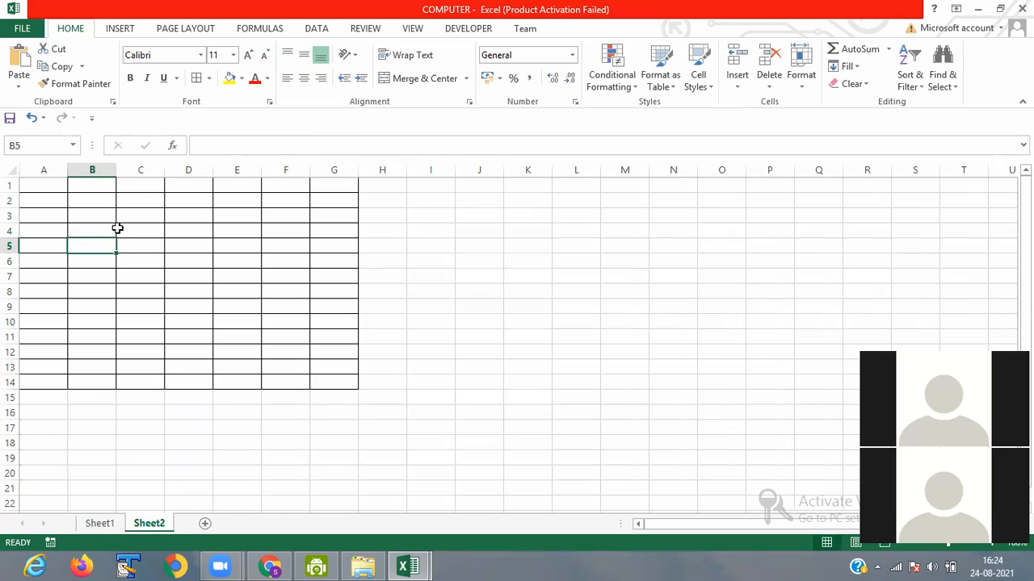
# Step: Enter the sample numbers 1, 5 and 6 in cells A3 to A5
pyautogui.click(39, 219)
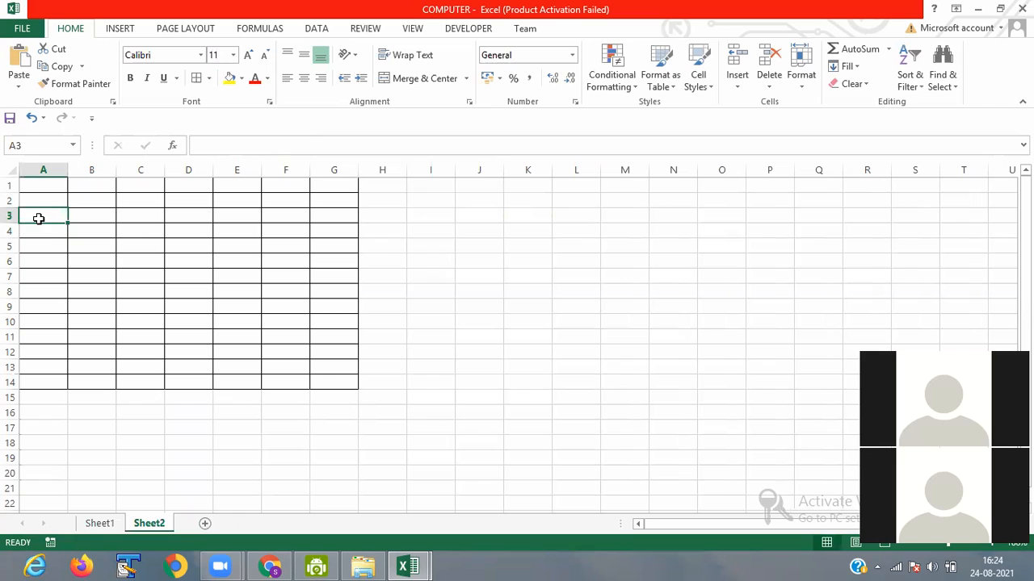
pyautogui.press('F2')
pyautogui.write('1')
pyautogui.press('Return')
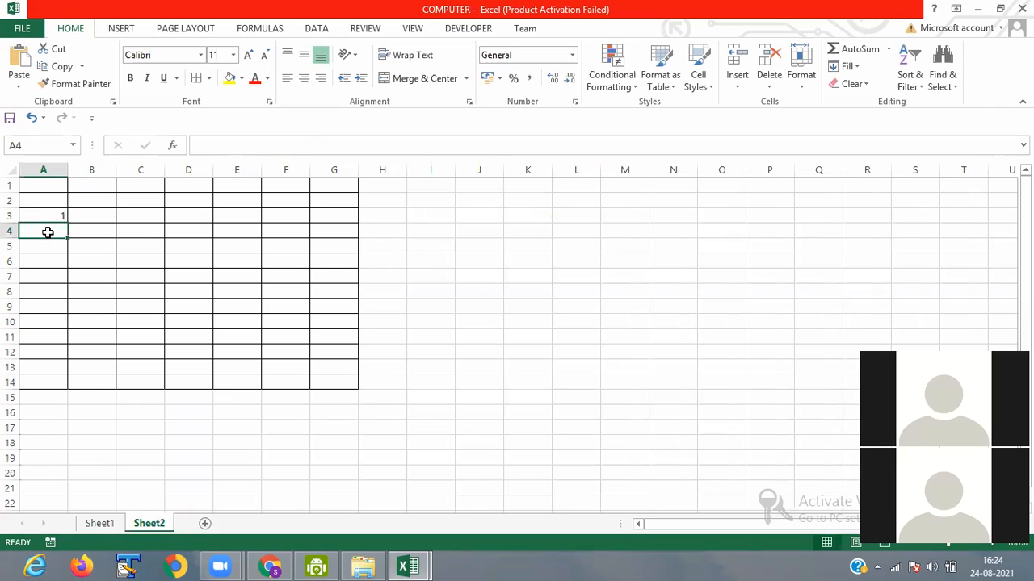
pyautogui.write('5')
pyautogui.press('Return')
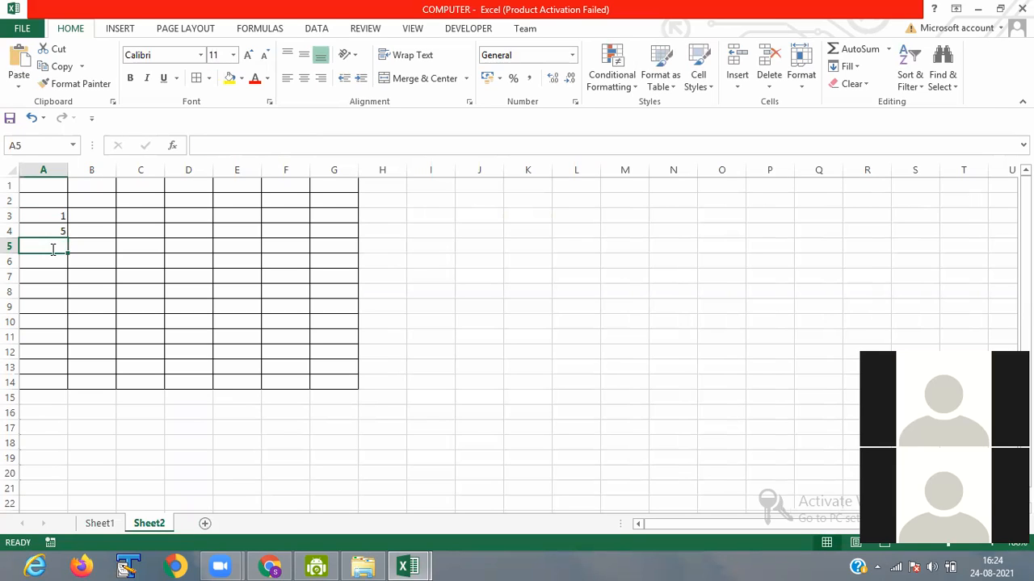
pyautogui.write('5')
pyautogui.press('BackSpace')
pyautogui.write('6')
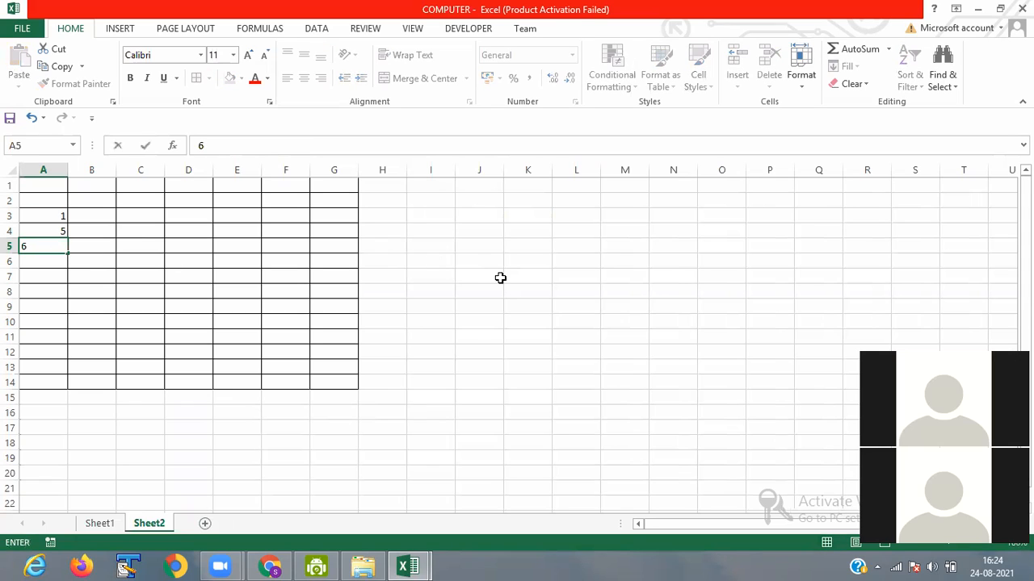
pyautogui.click(413, 260)
# Step: Enter the label COUNT in I1, outside the bordered grid
pyautogui.click(442, 189)
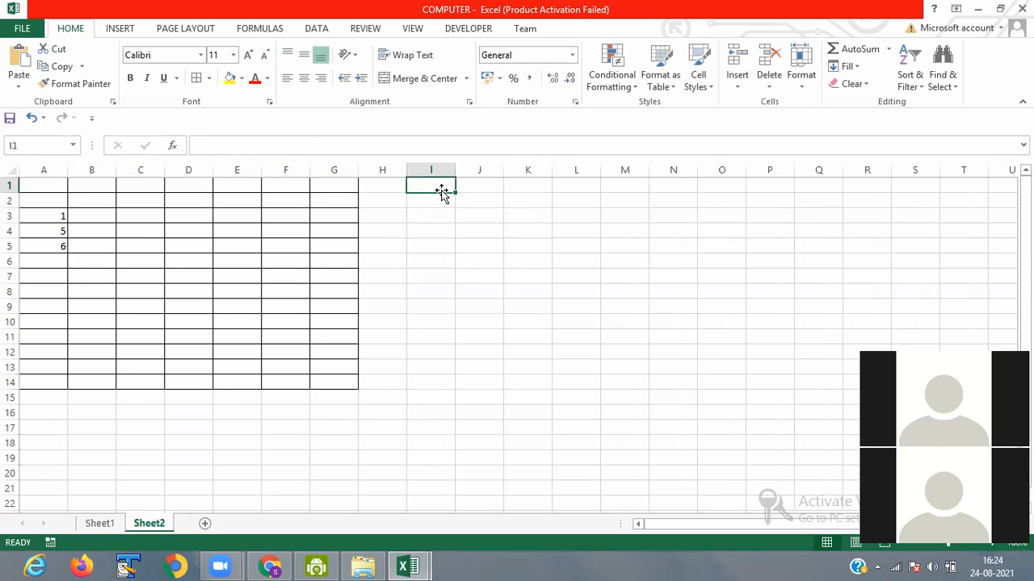
pyautogui.write('COU')
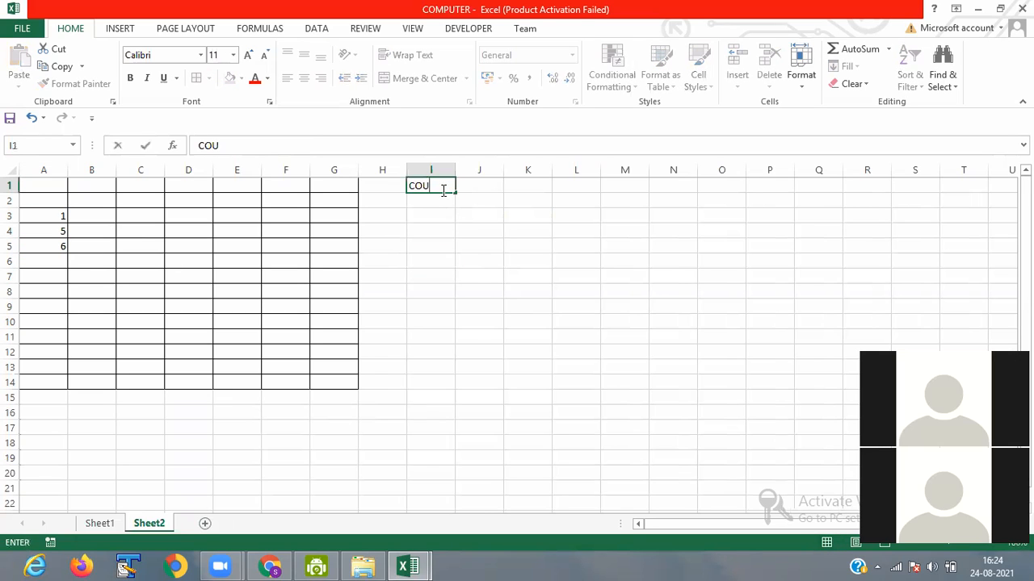
pyautogui.write('NT')
# Step: Enter =COUNT(A2:A14) in J1 to count the numbers in column A, and review the formula
pyautogui.click(479, 186)
pyautogui.write('=')
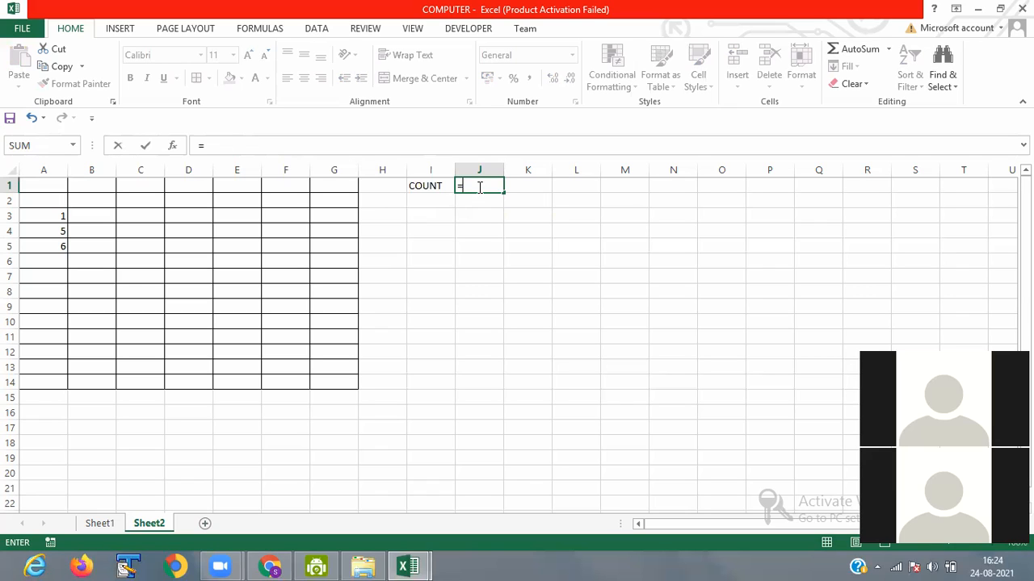
pyautogui.write('COU')
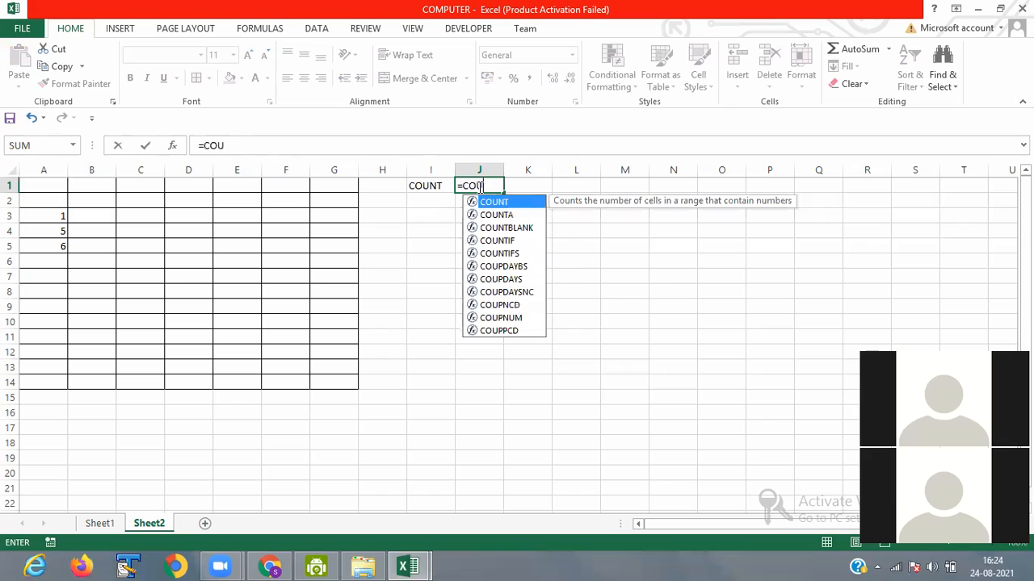
pyautogui.write('NT')
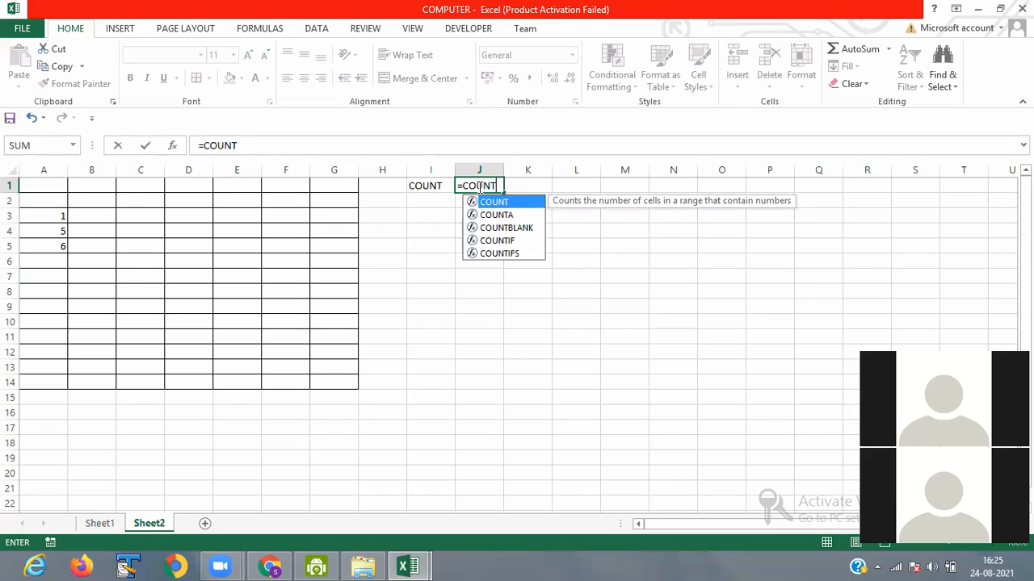
pyautogui.write('(')
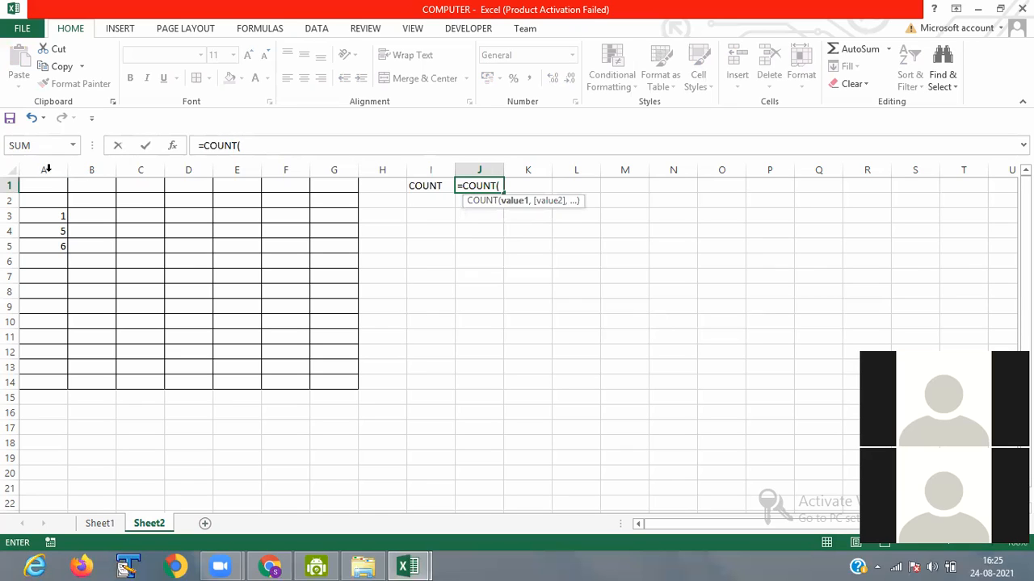
pyautogui.moveTo(37, 194); pyautogui.dragTo(34, 377)
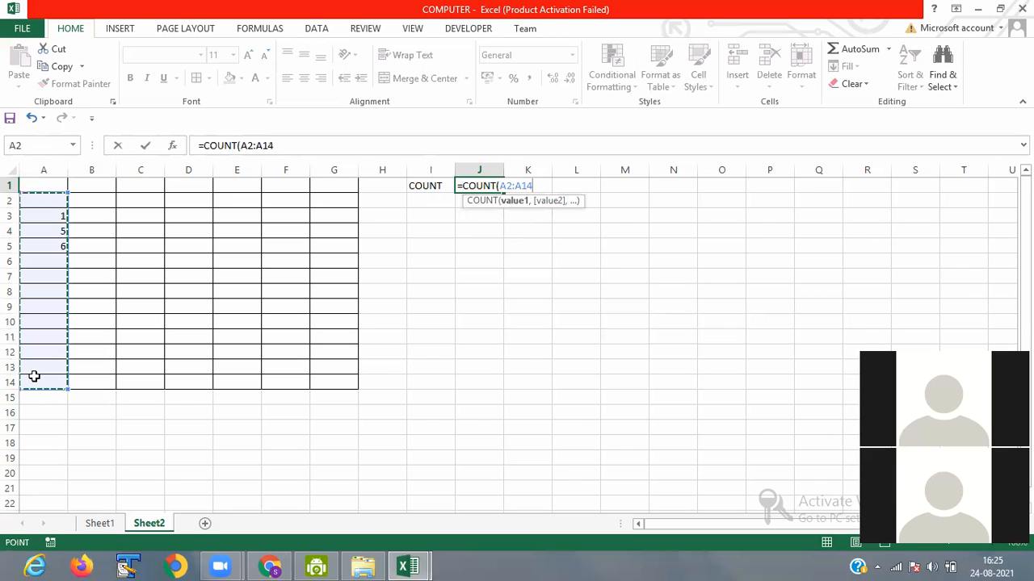
pyautogui.press('Return')
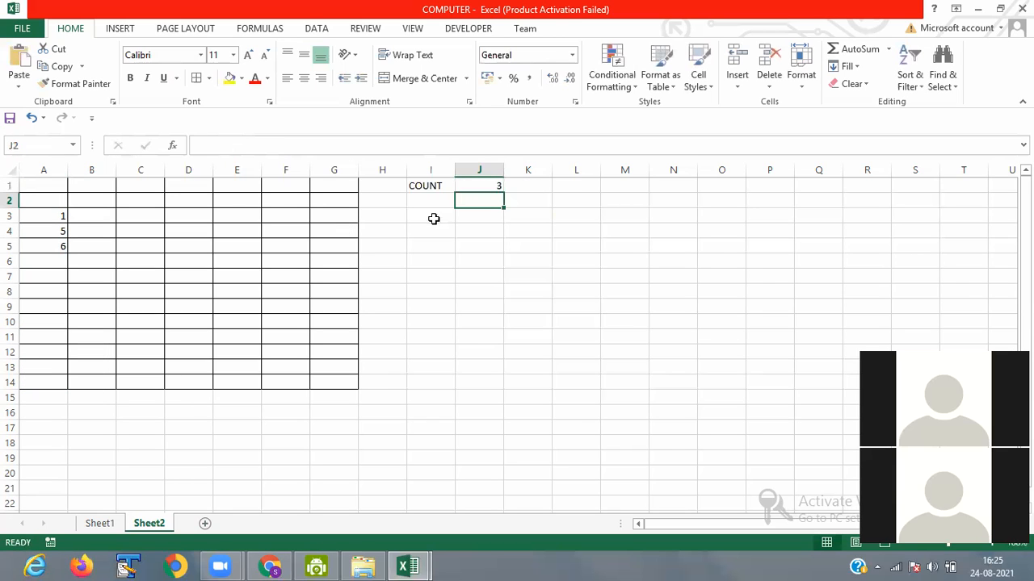
pyautogui.click(489, 188)
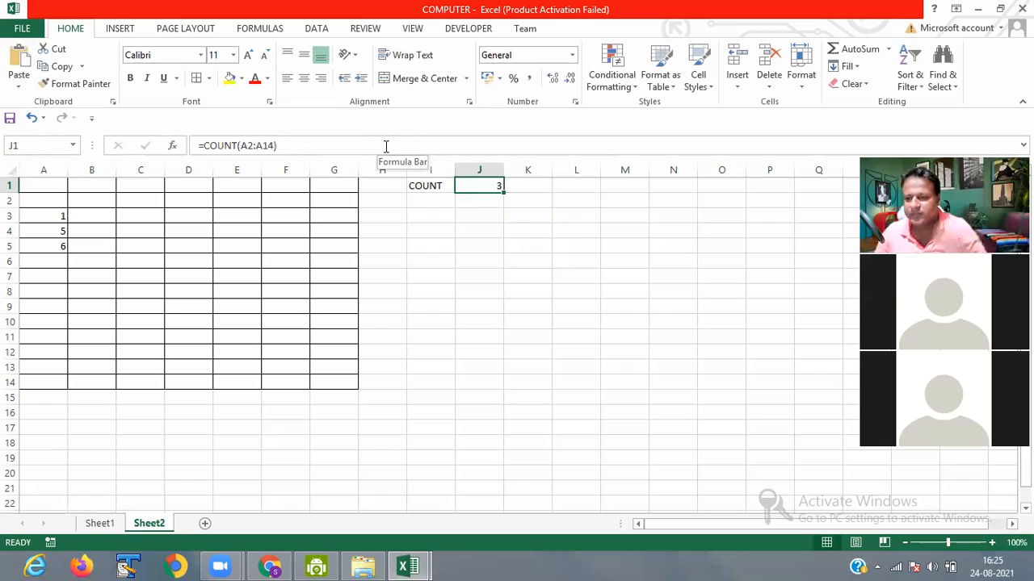
# Step: Enter a second COUNT label in I2, below the first one
pyautogui.click(427, 200)
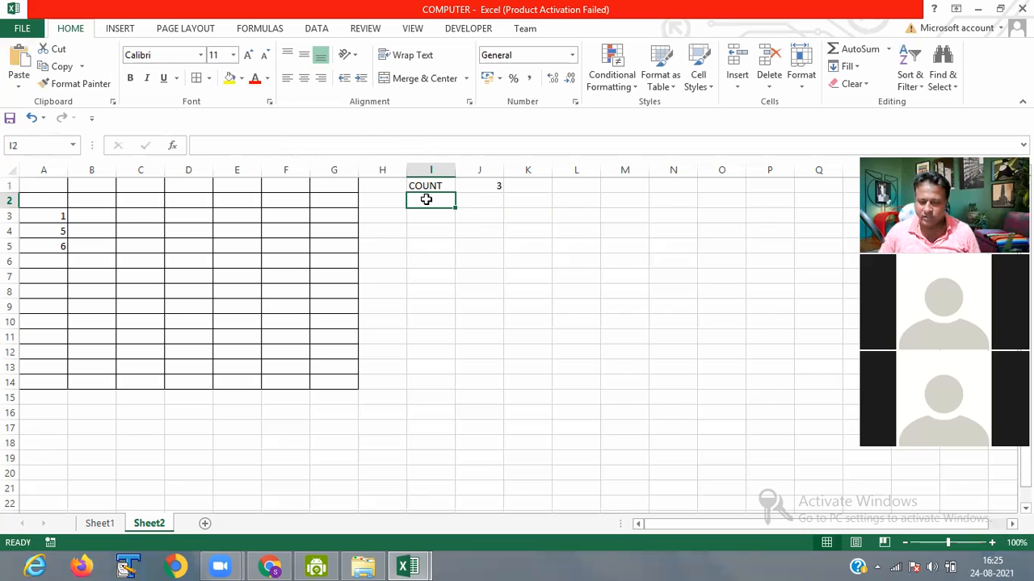
pyautogui.write('COUNT')
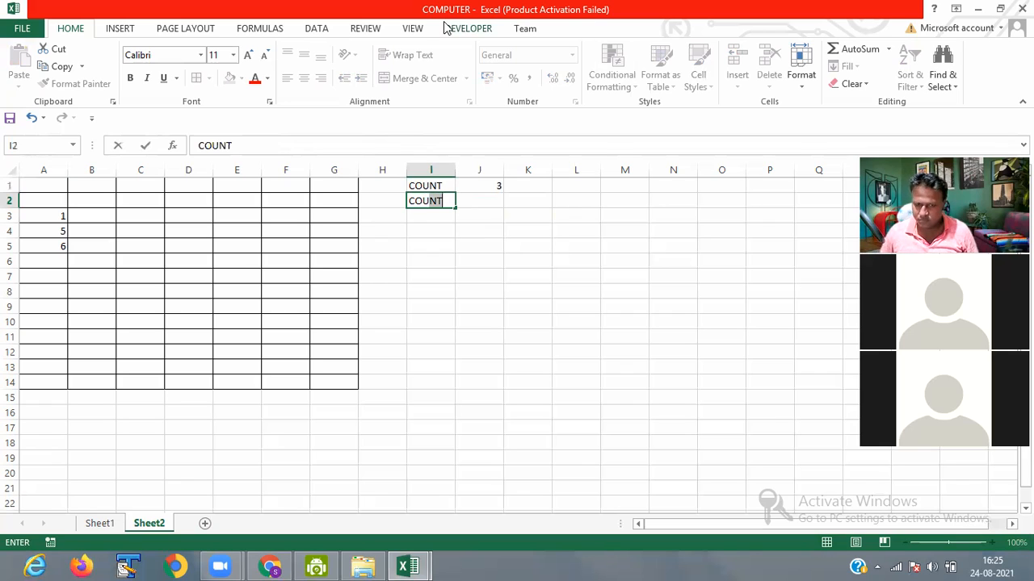
pyautogui.press('Tab')
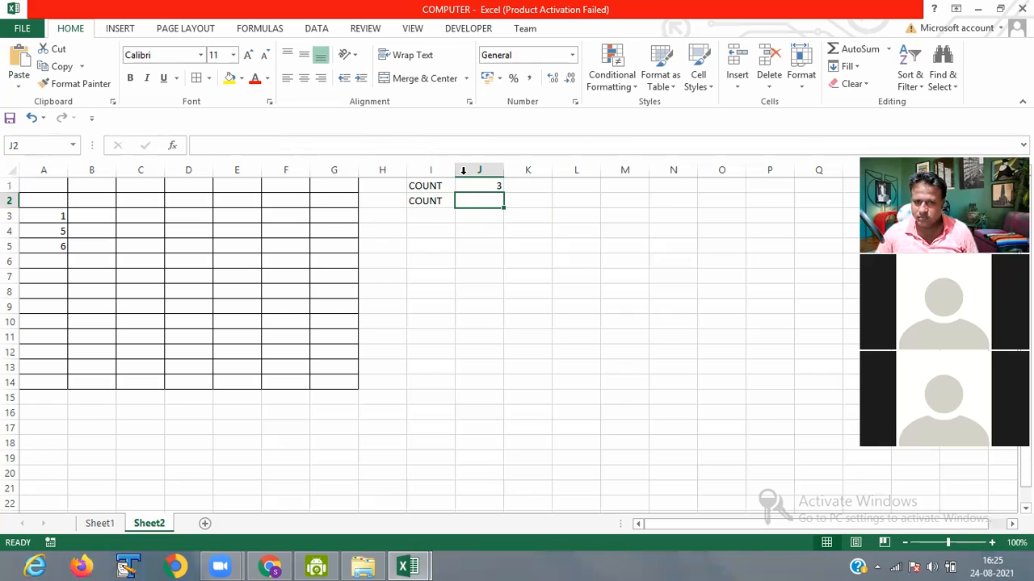
# Step: Change the label in I2 to COUNTA
pyautogui.click(446, 204)
pyautogui.doubleClick(446, 205)
pyautogui.write('A')
pyautogui.click(446, 229)
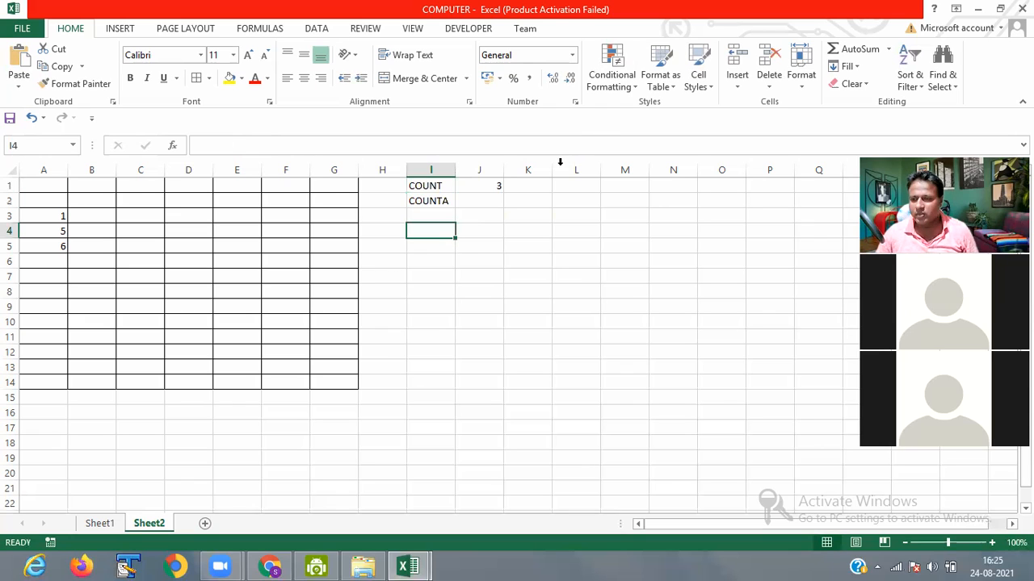
# Step: Extend the COUNT range in J1 across the bordered grid so the formula reads =COUNT(A1:G15)
pyautogui.click(479, 186)
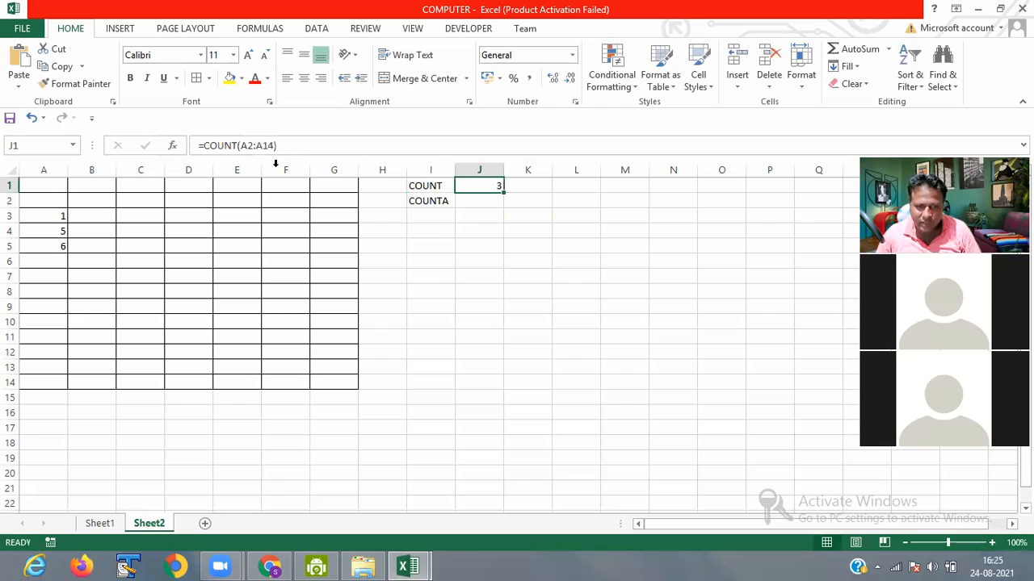
pyautogui.click(275, 147)
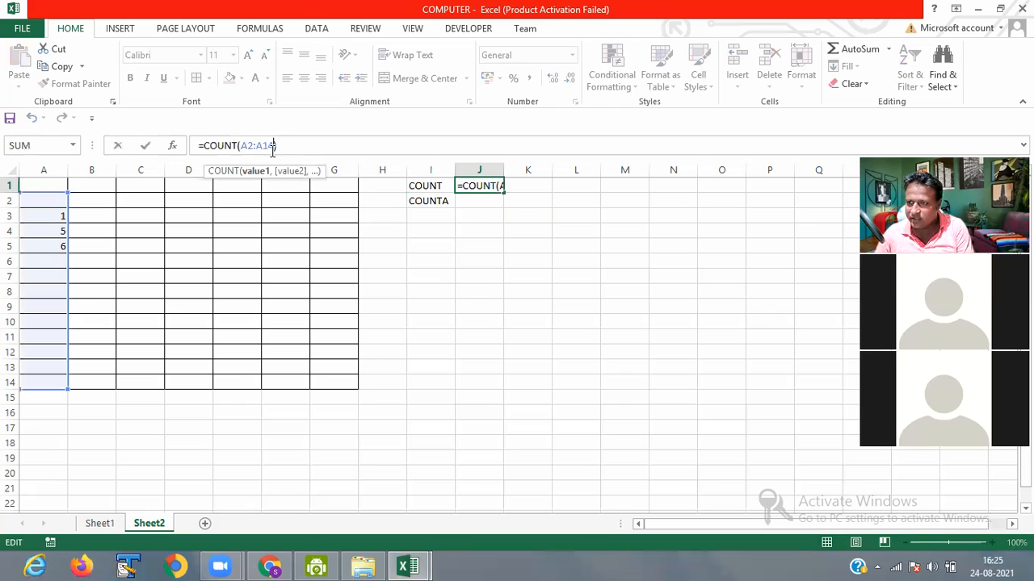
pyautogui.press('BackSpace')
pyautogui.press('BackSpace')
pyautogui.press('BackSpace')
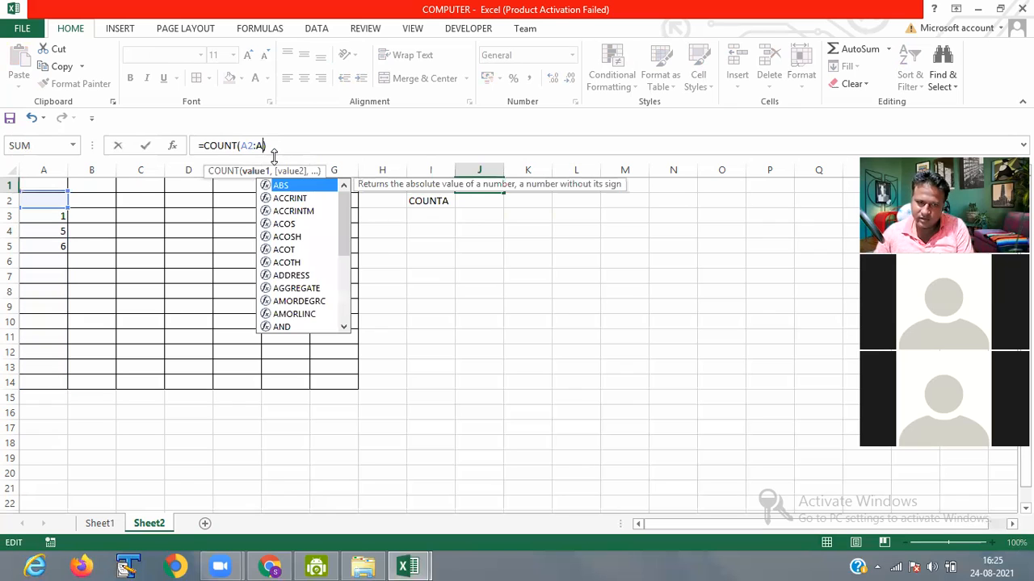
pyautogui.press('BackSpace')
pyautogui.press('BackSpace')
pyautogui.press('BackSpace')
pyautogui.press('BackSpace')
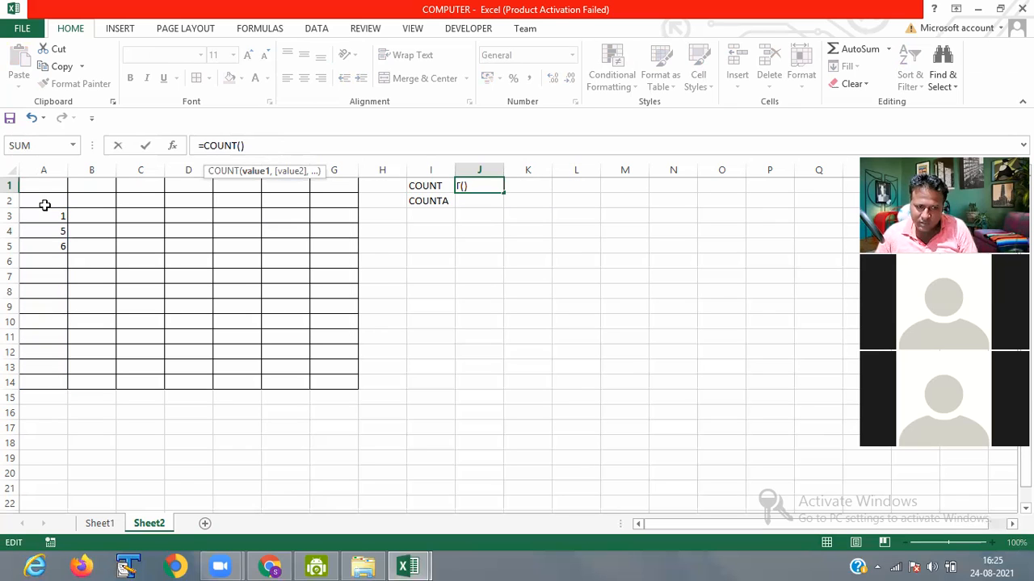
pyautogui.moveTo(42, 189); pyautogui.dragTo(339, 392)
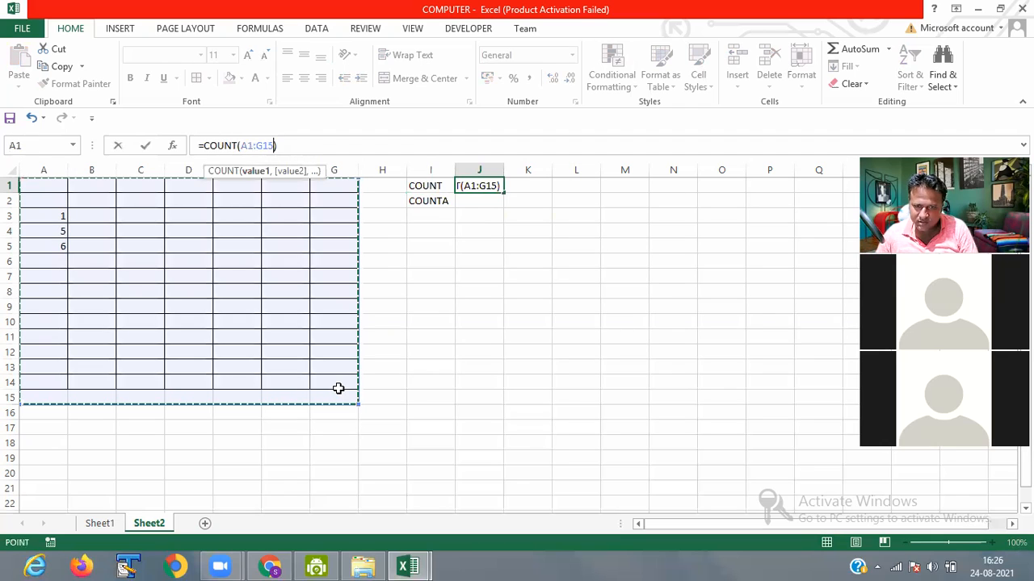
pyautogui.click(500, 186)
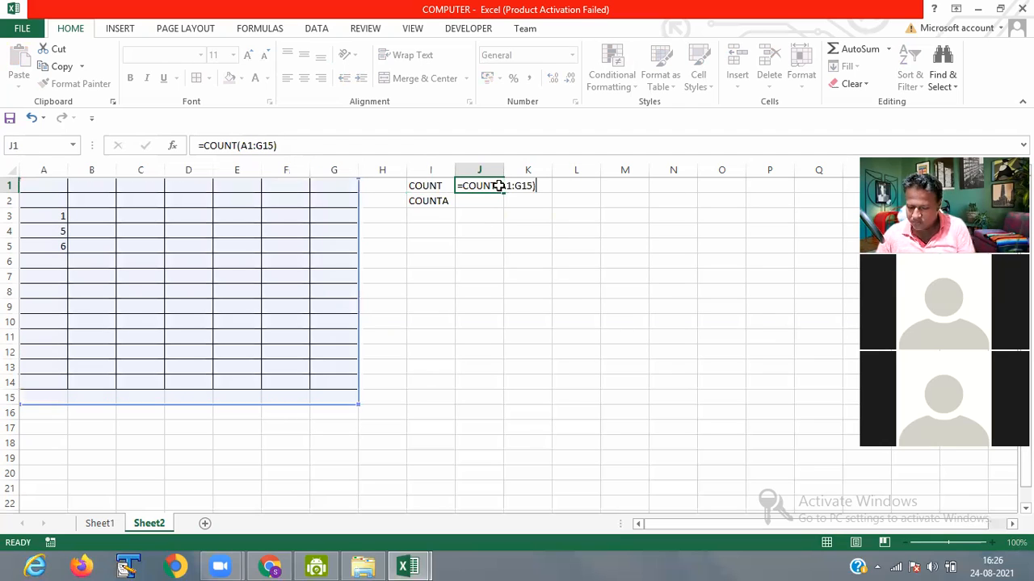
pyautogui.press('Return')
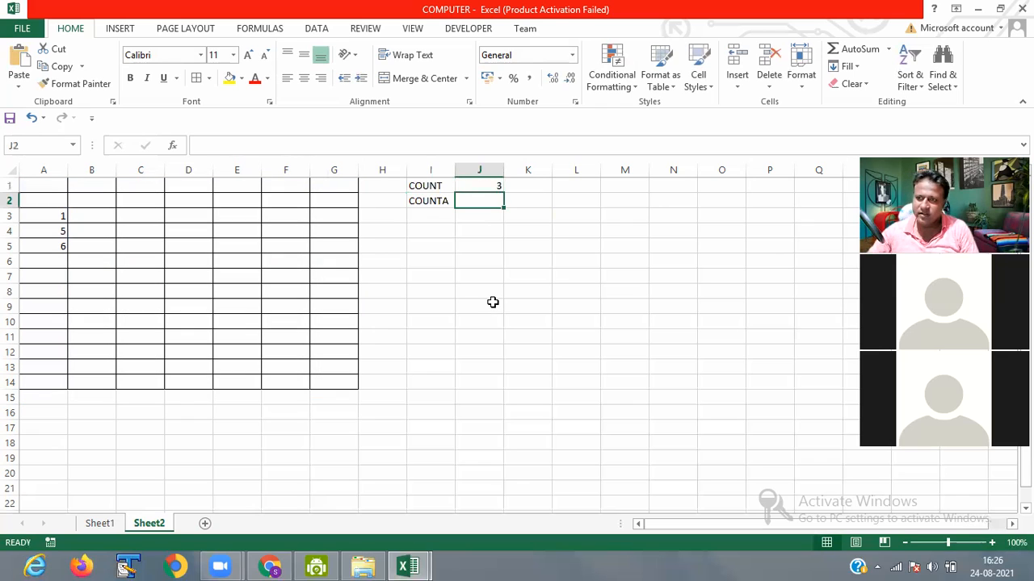
# Step: Enter the mixed sample values AAA, BBB and 67 in cells C4 to C6
pyautogui.click(136, 218)
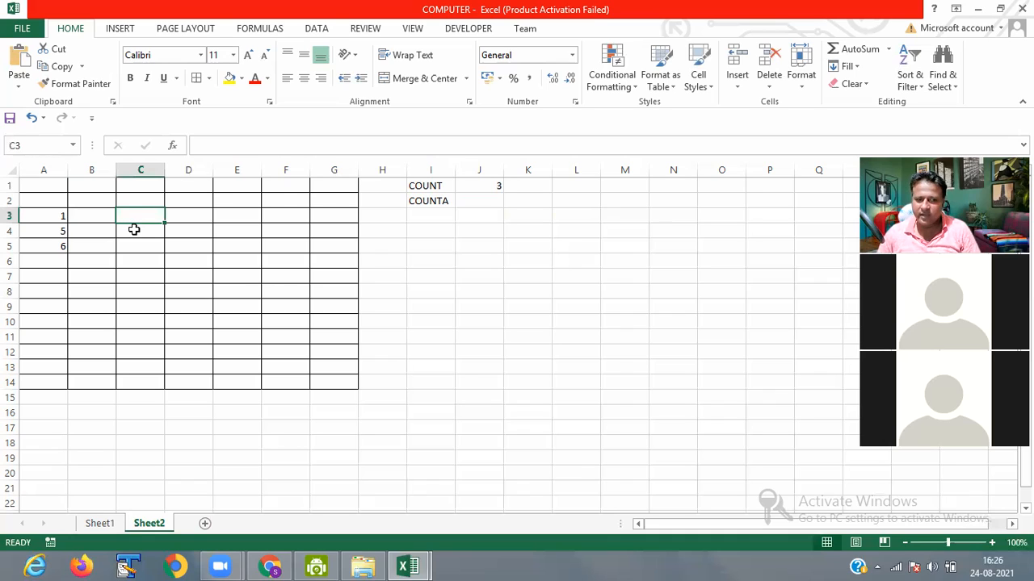
pyautogui.click(134, 230)
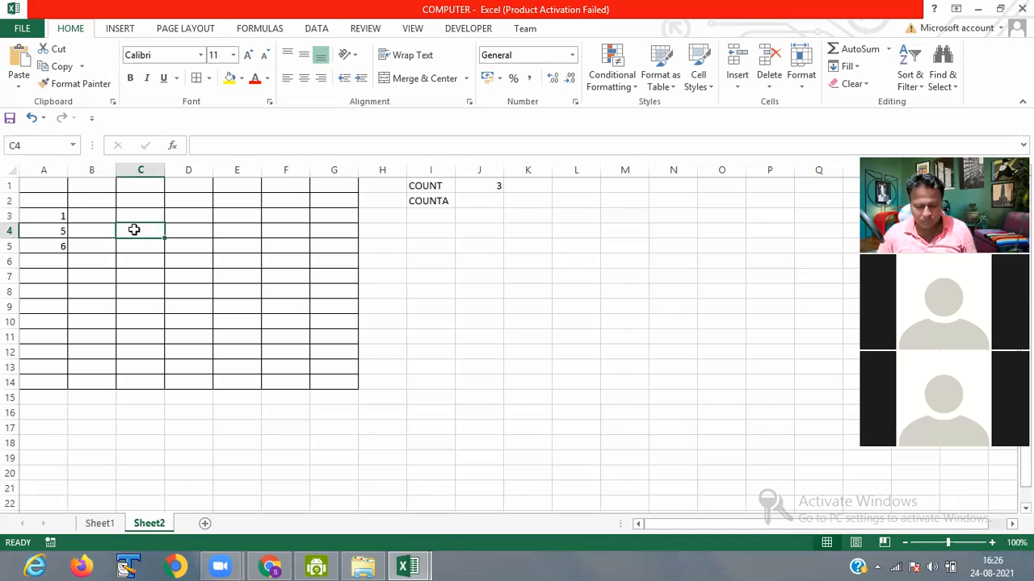
pyautogui.write('AAA')
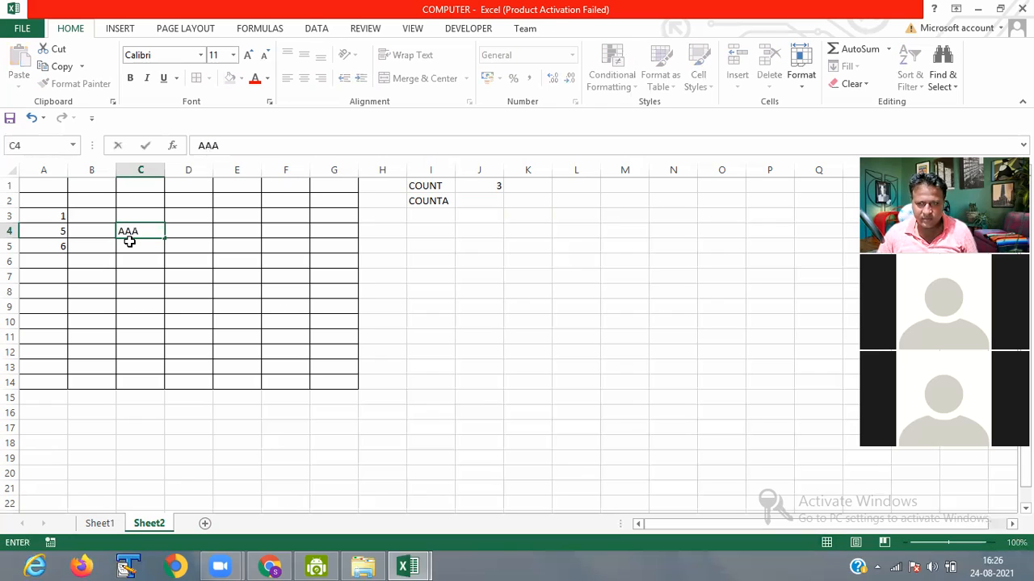
pyautogui.click(129, 241)
pyautogui.write('BBB')
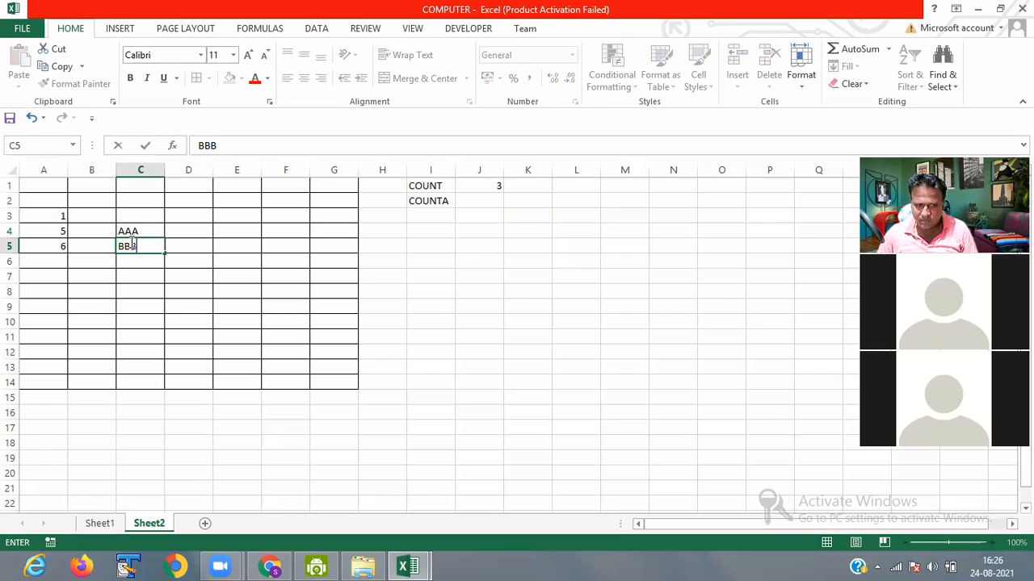
pyautogui.click(136, 260)
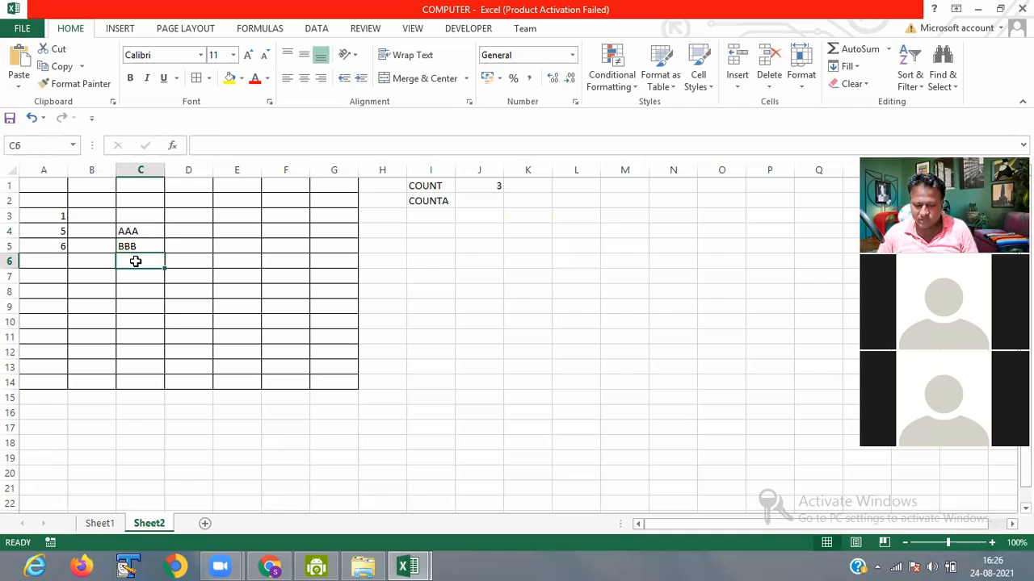
pyautogui.write('67')
pyautogui.click(173, 316)
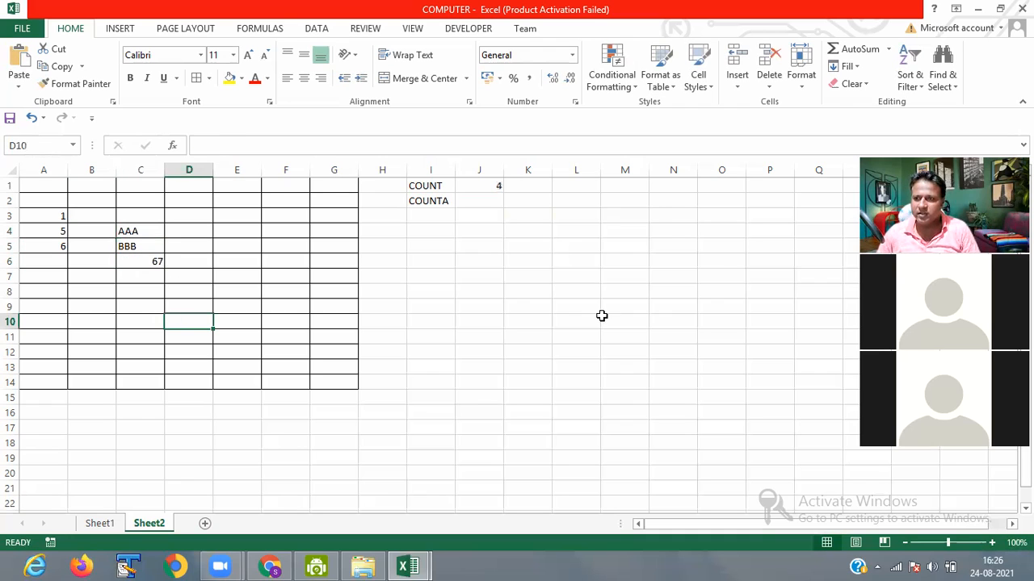
# Step: Replace the COUNT range in J1 with exactly the bordered grid, making the formula =COUNT(A1:G14)
pyautogui.click(481, 187)
pyautogui.moveTo(35, 186); pyautogui.dragTo(339, 382)
pyautogui.click(476, 182)
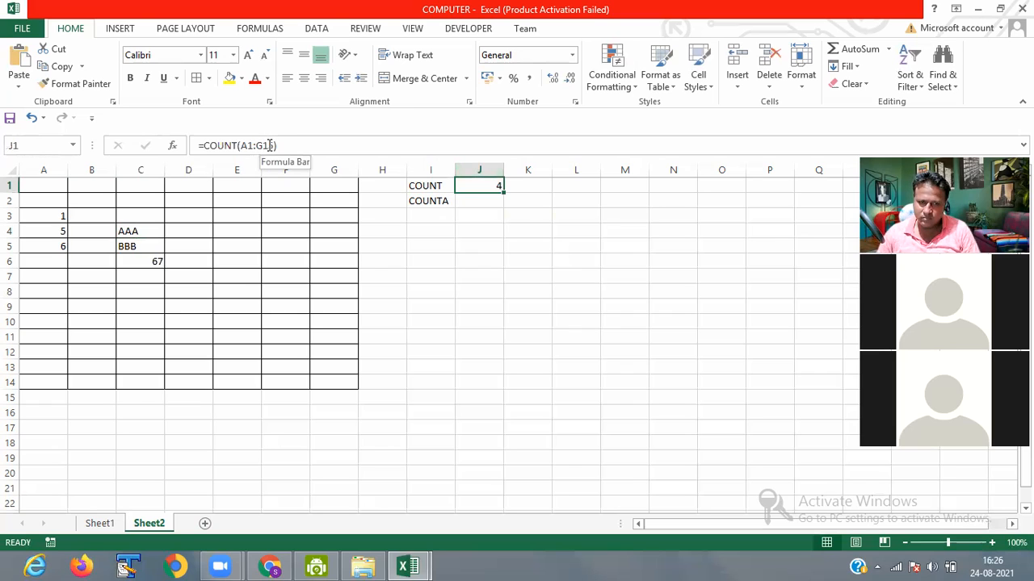
pyautogui.click(271, 145)
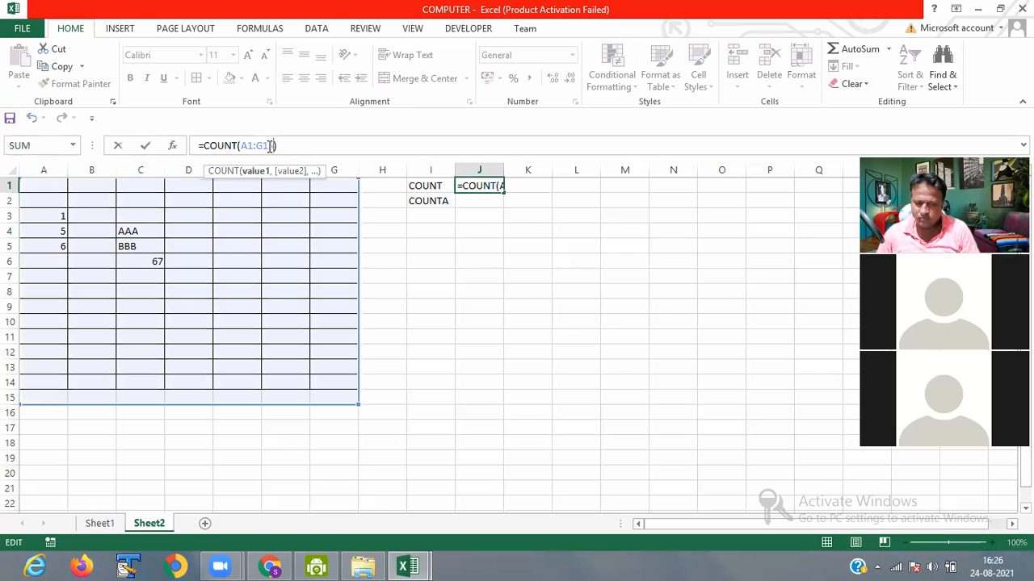
pyautogui.press('BackSpace')
pyautogui.press('BackSpace')
pyautogui.press('BackSpace')
pyautogui.press('BackSpace')
pyautogui.press('BackSpace')
pyautogui.press('BackSpace')
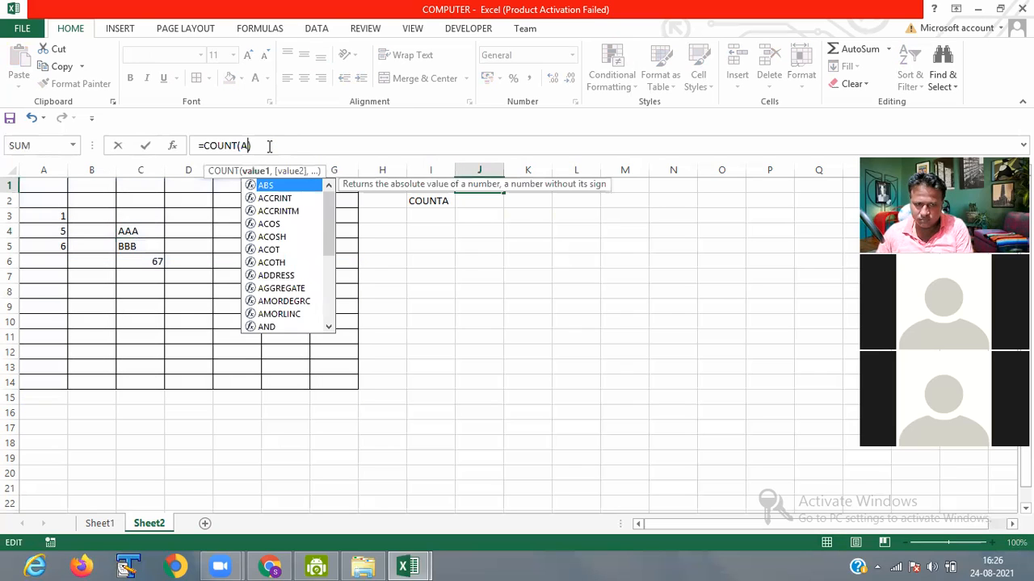
pyautogui.moveTo(37, 186); pyautogui.dragTo(329, 389)
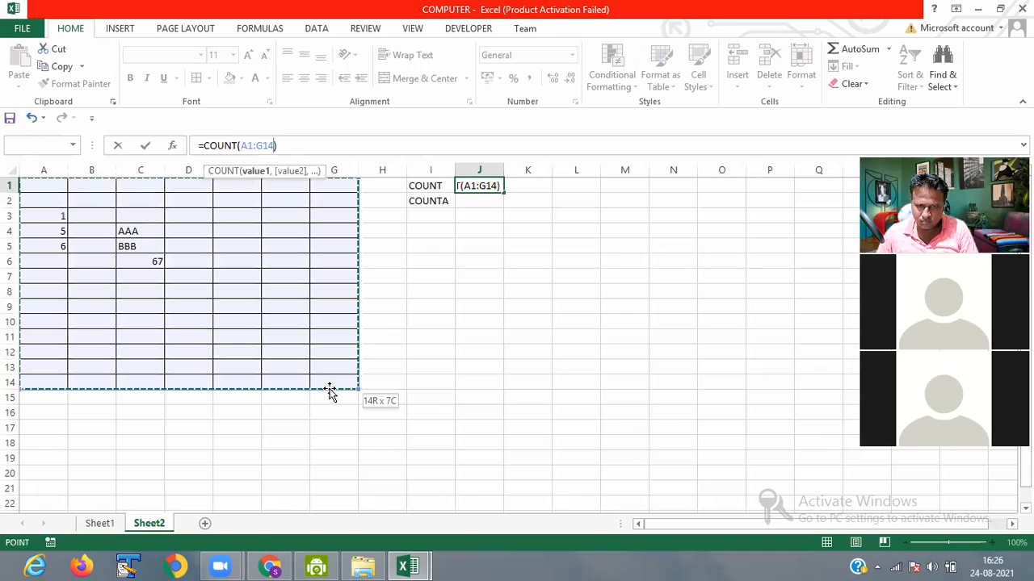
pyautogui.click(327, 146)
pyautogui.press('Return')
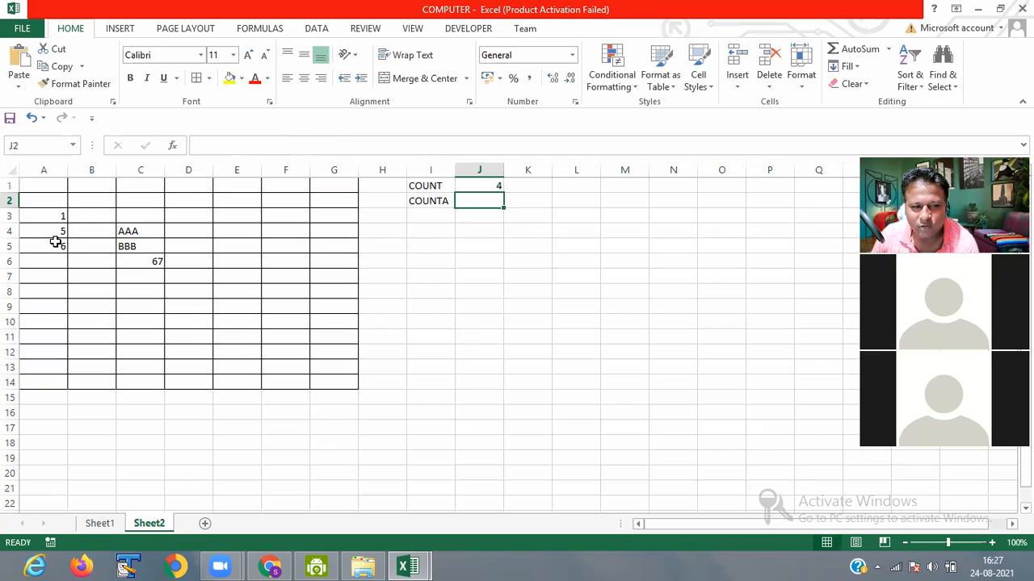
# Step: Enter EEEE in C7 and 56 in C8, and check the COUNT formula in J1
pyautogui.click(140, 260)
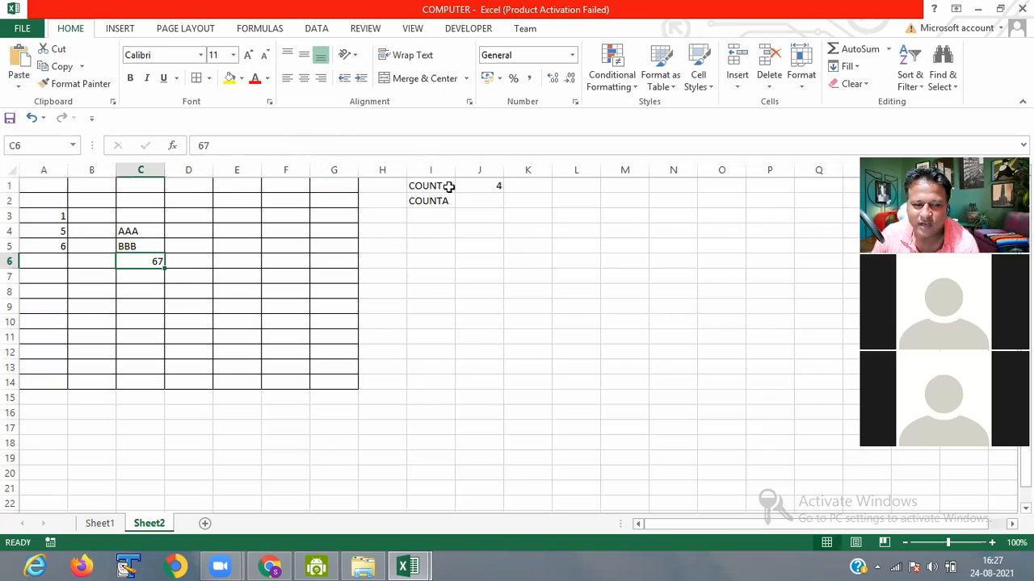
pyautogui.click(140, 281)
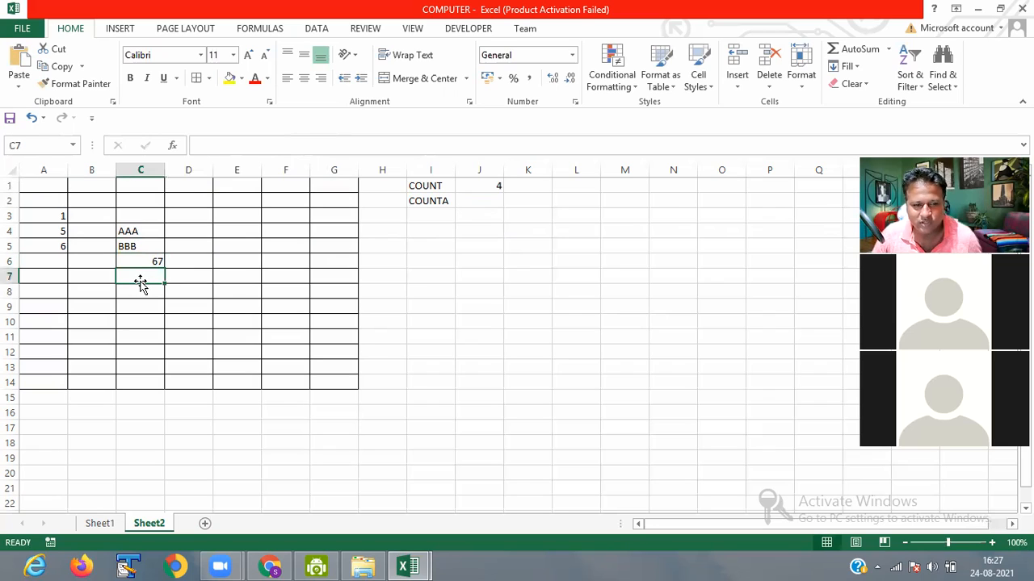
pyautogui.write('EE')
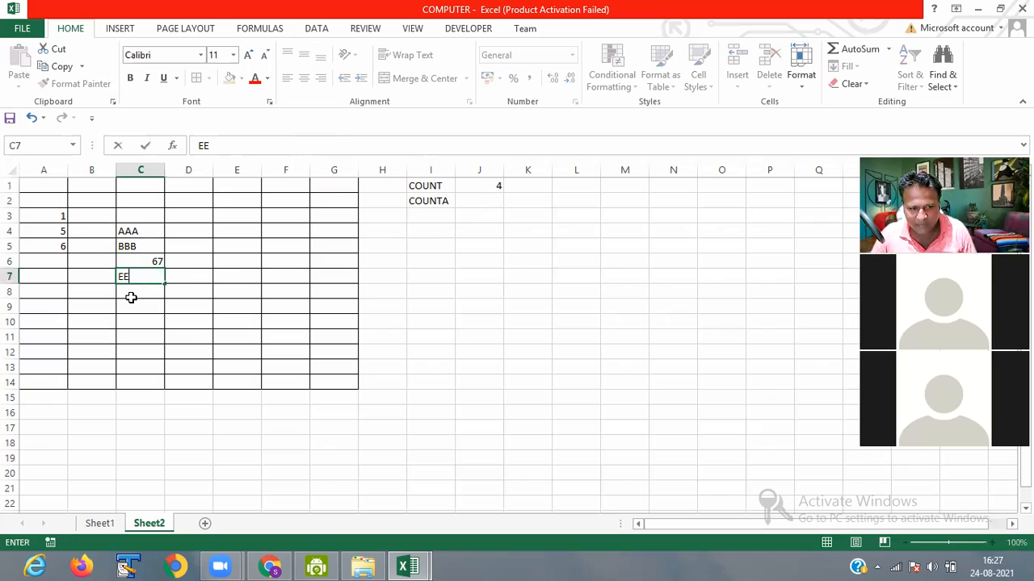
pyautogui.write('EE')
pyautogui.press('Return')
pyautogui.write('5')
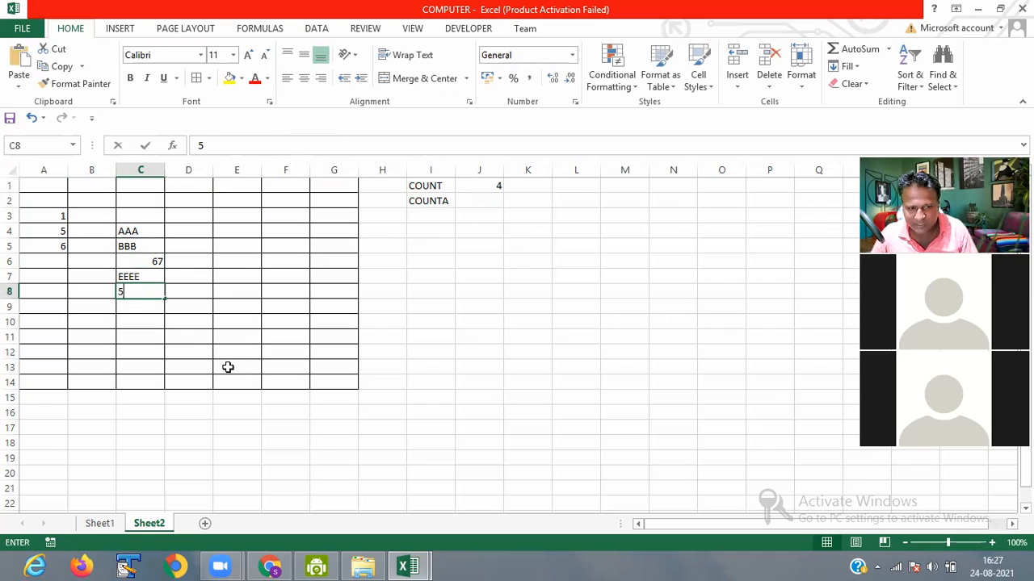
pyautogui.write('6')
pyautogui.click(228, 367)
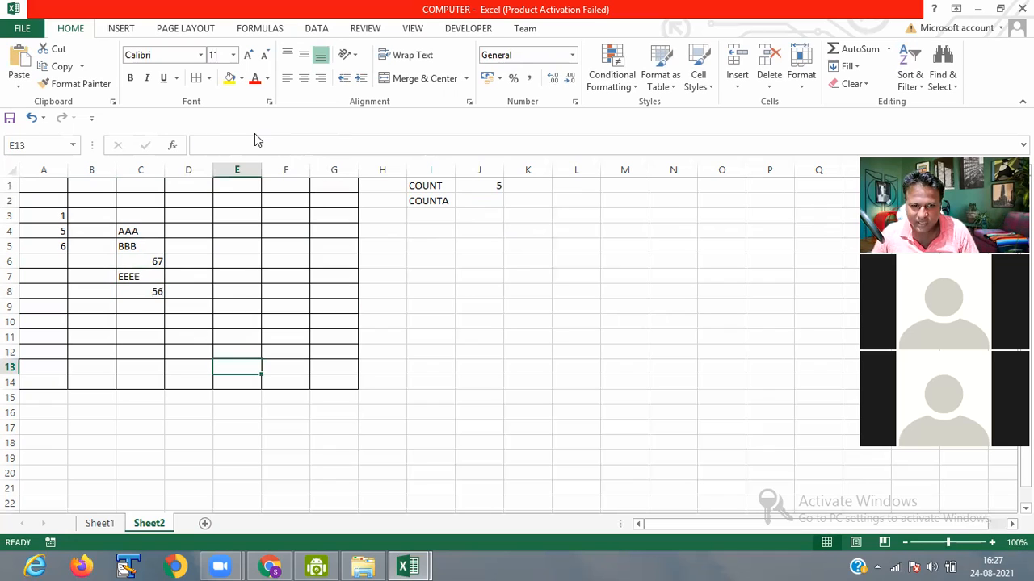
pyautogui.click(463, 184)
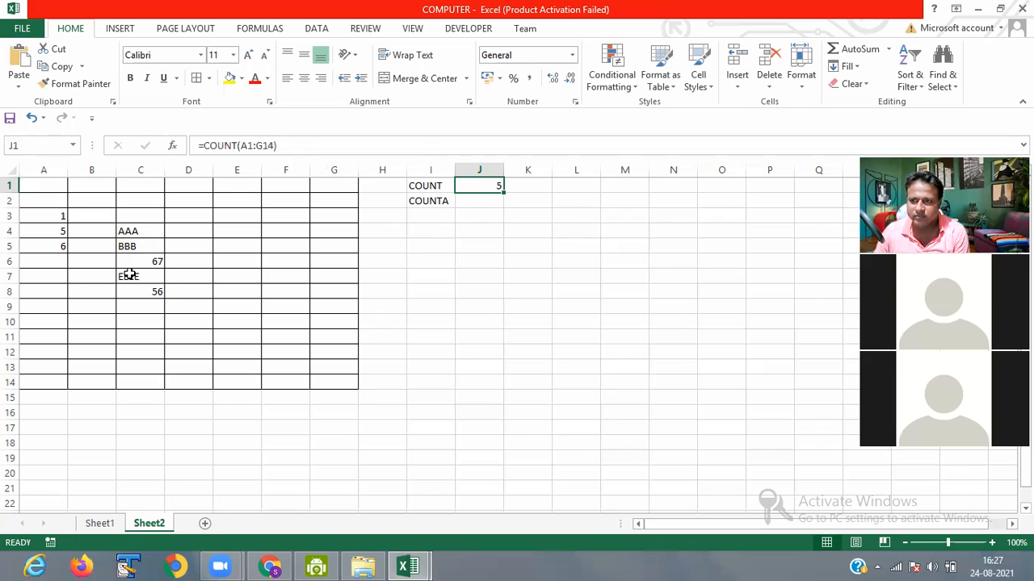
# Step: Enter =COUNTA(A1:G14) in J2 to count all filled cells in the grid, and compare it with the COUNT formula in J1
pyautogui.click(484, 200)
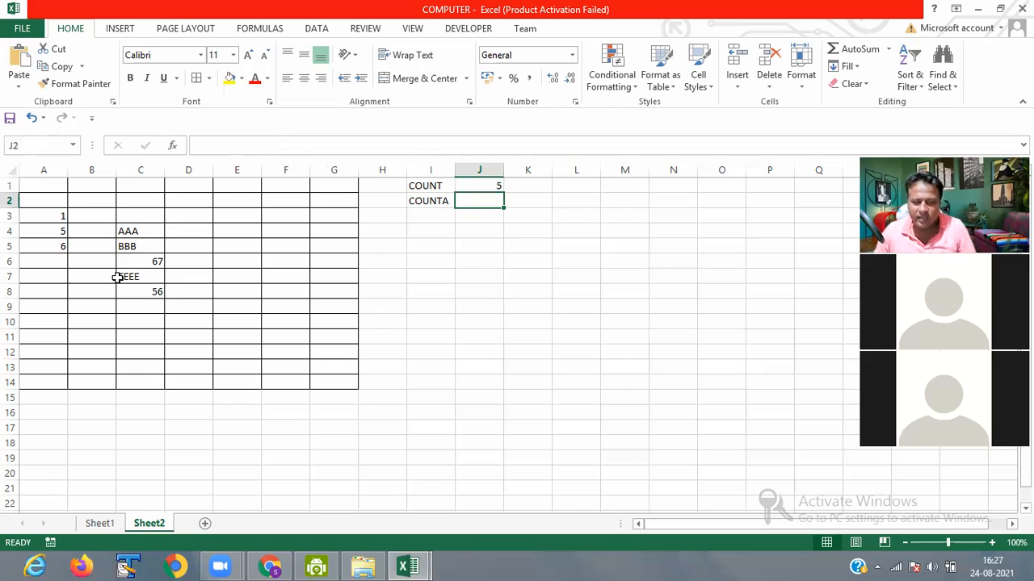
pyautogui.click(992, 542)
pyautogui.click(993, 544)
pyautogui.click(993, 545)
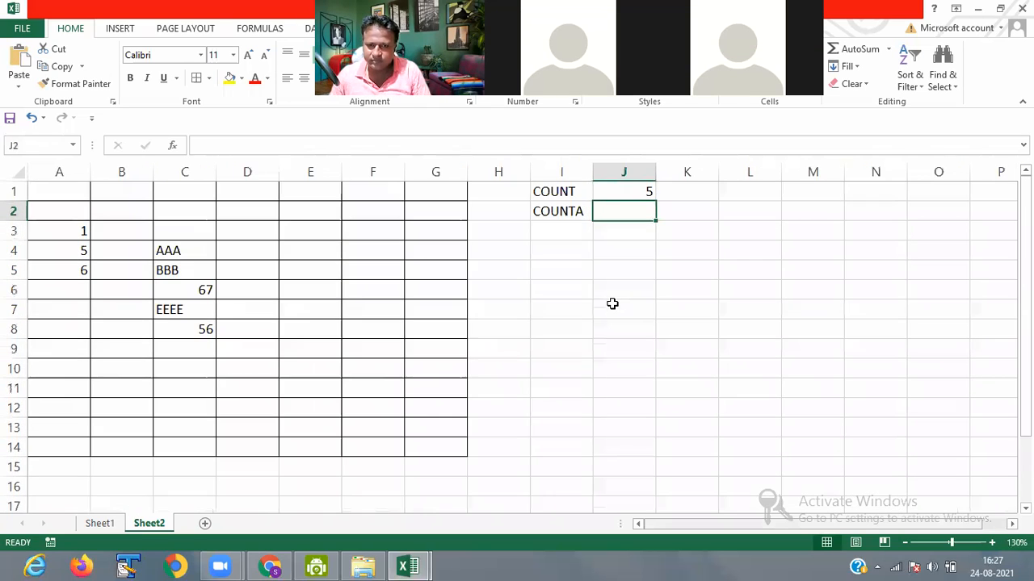
pyautogui.click(594, 314)
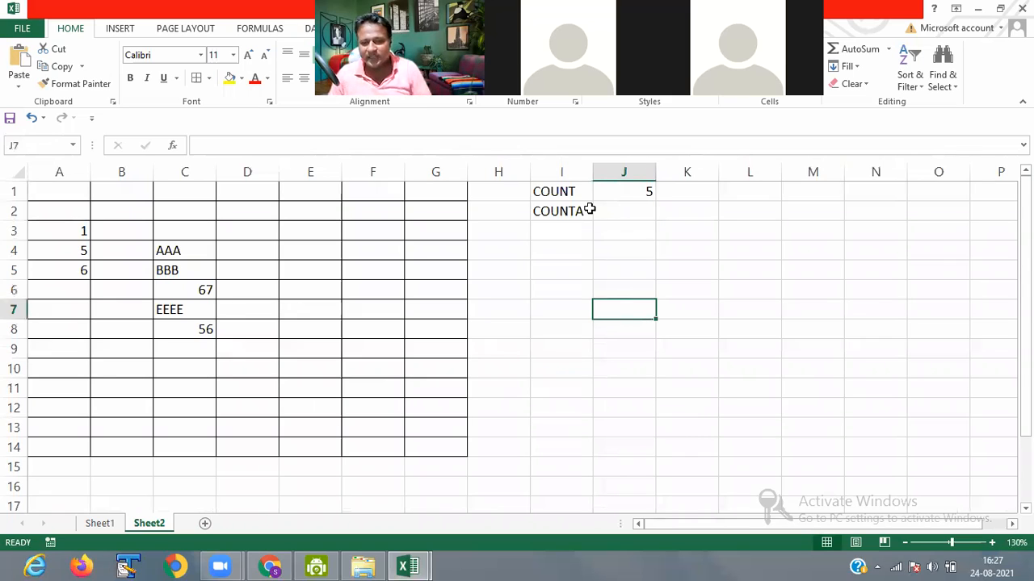
pyautogui.click(633, 206)
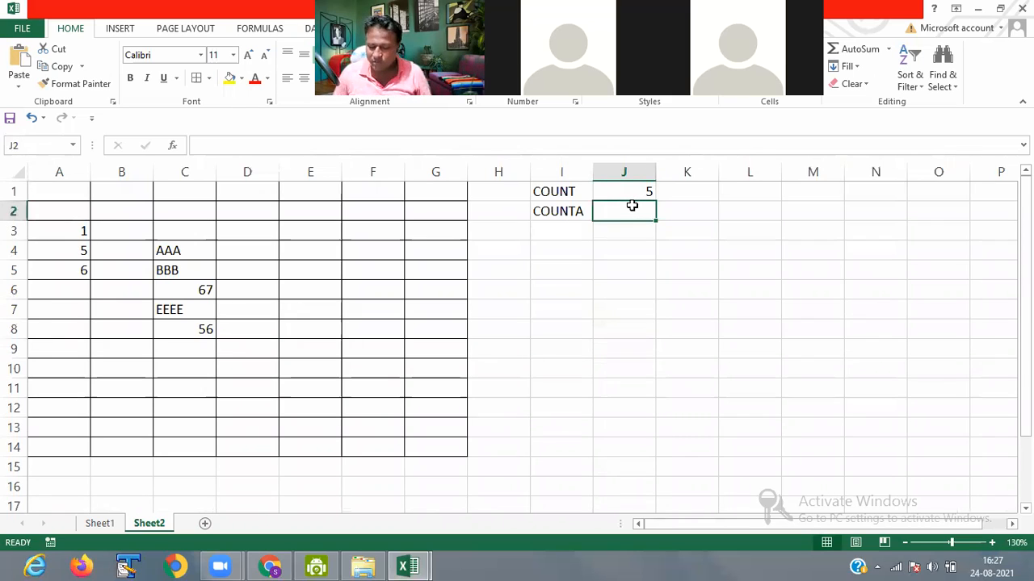
pyautogui.write('=')
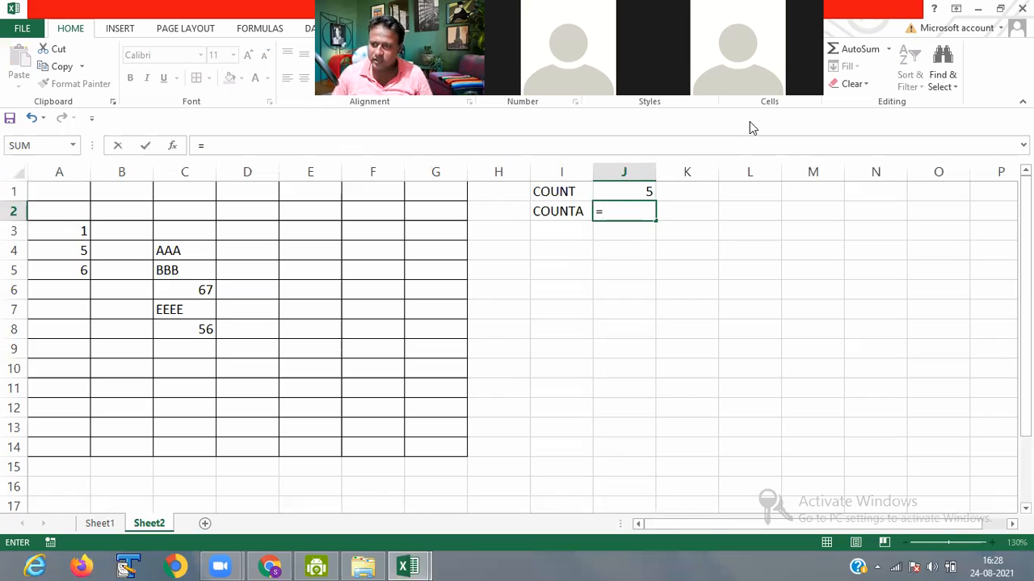
pyautogui.write('COU')
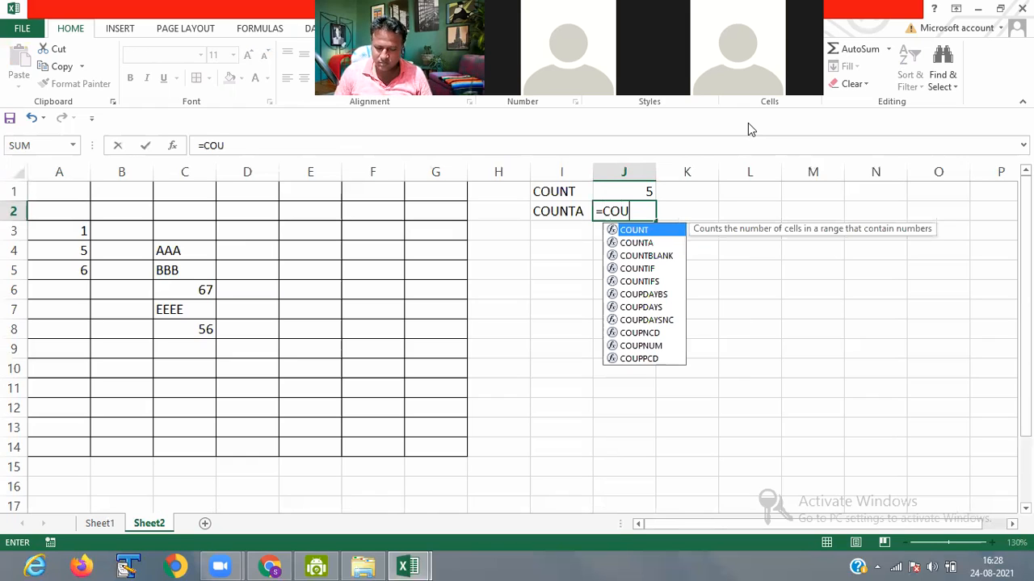
pyautogui.write('NTA(')
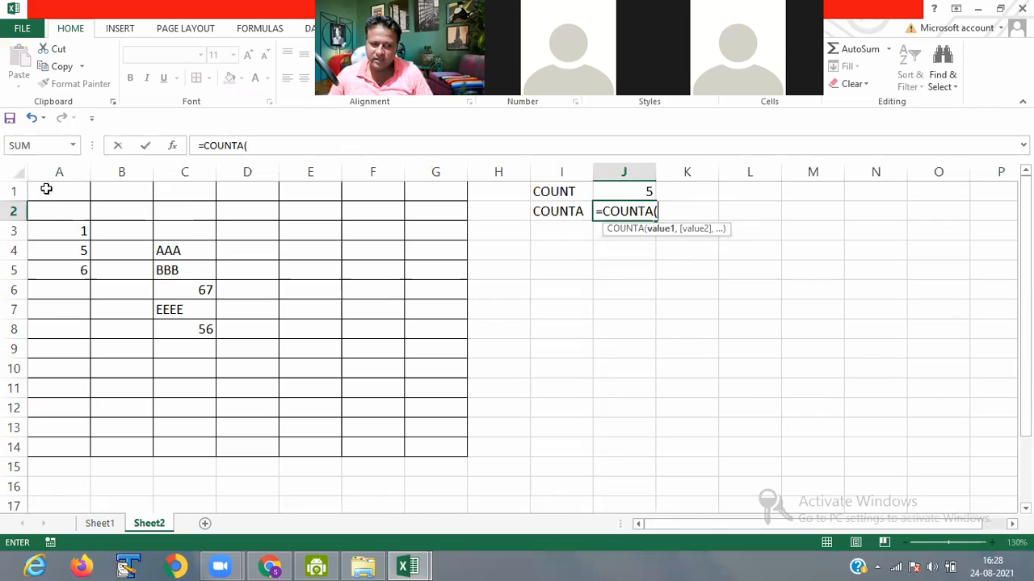
pyautogui.moveTo(59, 191); pyautogui.dragTo(440, 446)
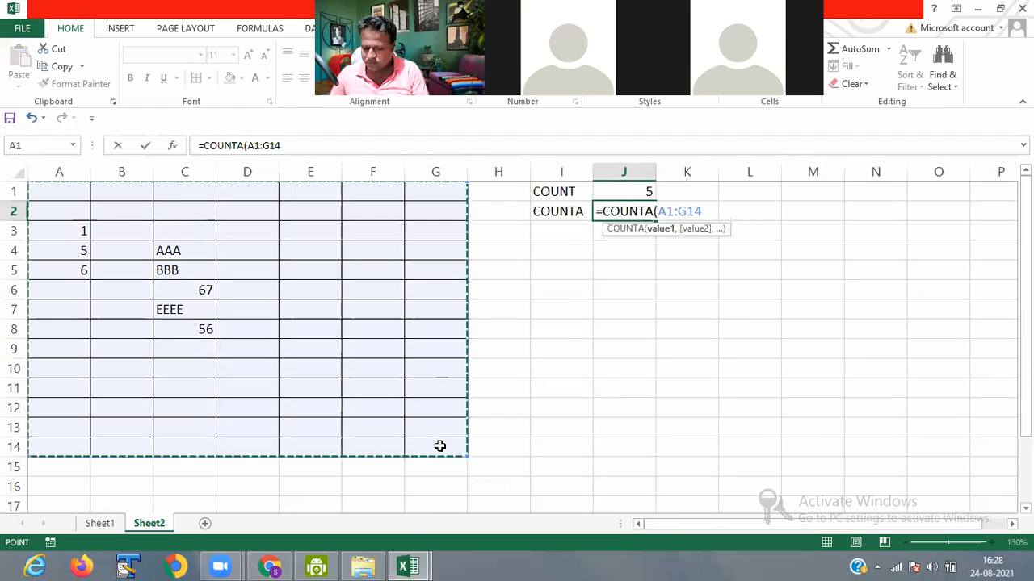
pyautogui.press('Return')
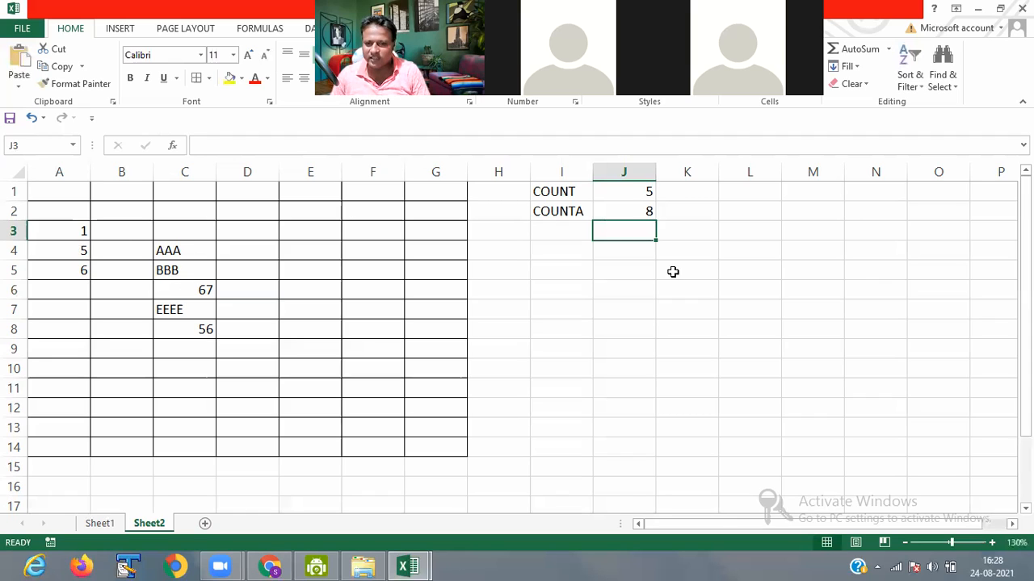
pyautogui.click(629, 194)
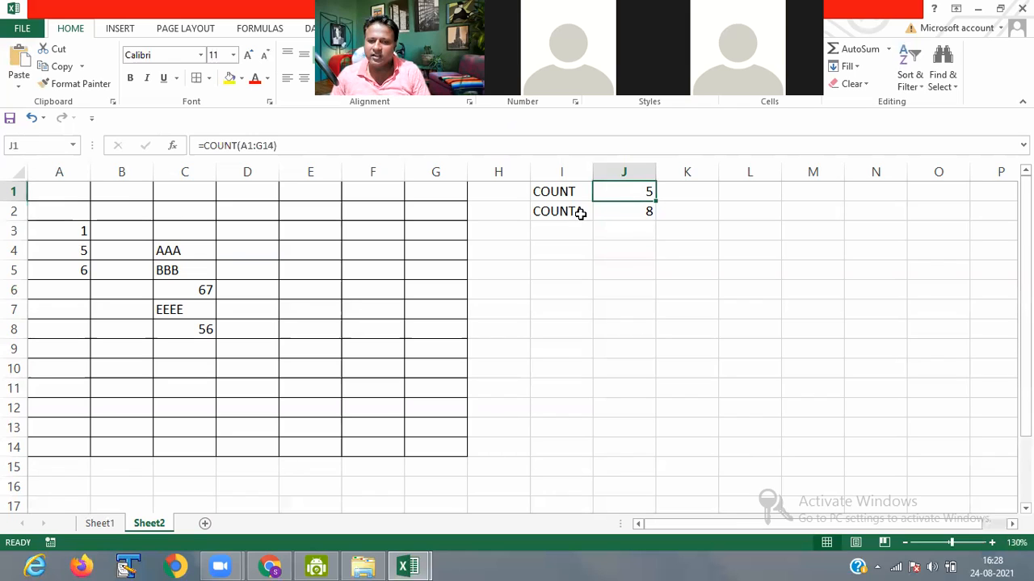
# Step: Compare the COUNTA formula in J2 with the COUNT formula in J1
pyautogui.click(629, 215)
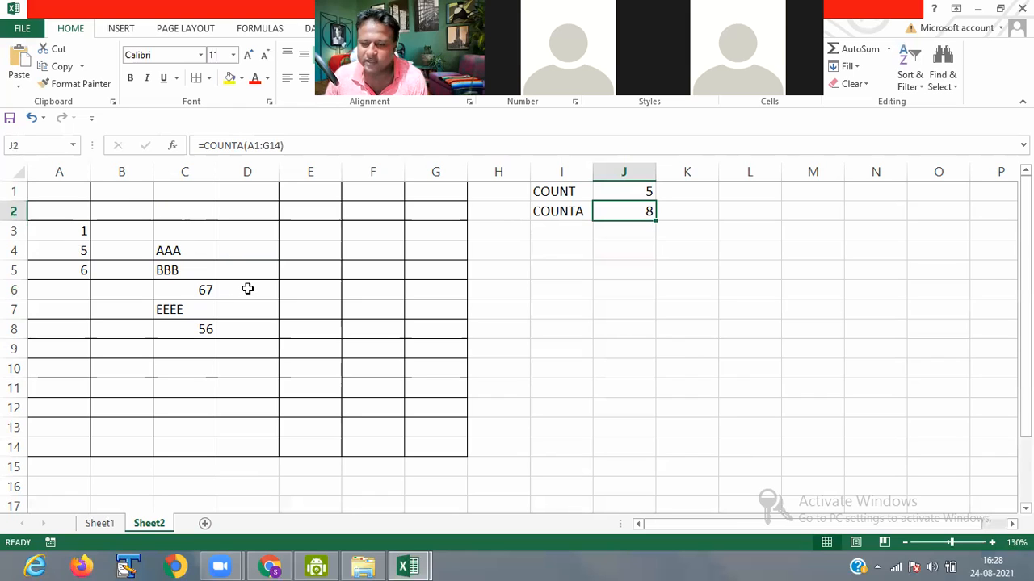
pyautogui.click(626, 191)
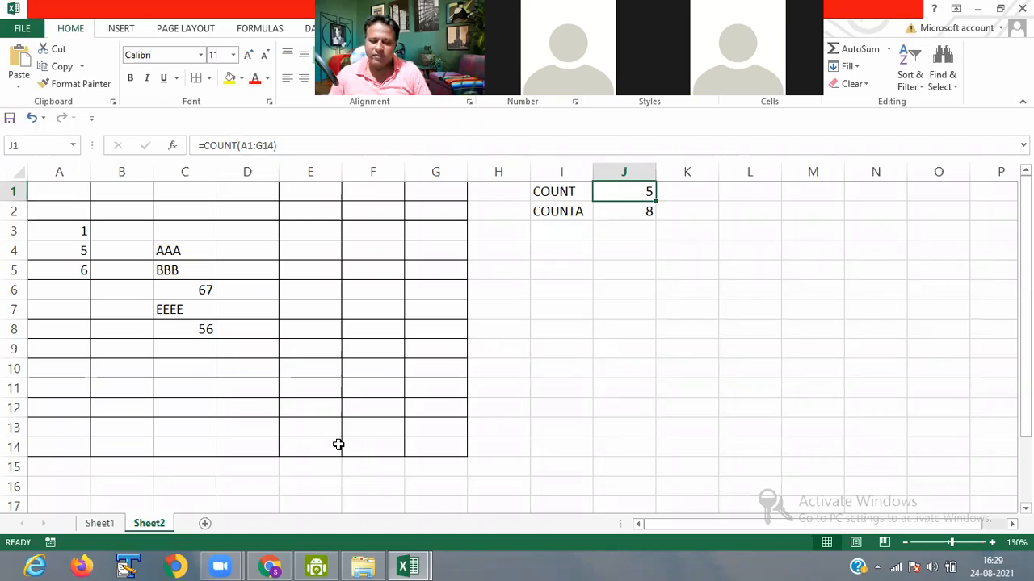
pyautogui.click(408, 566)
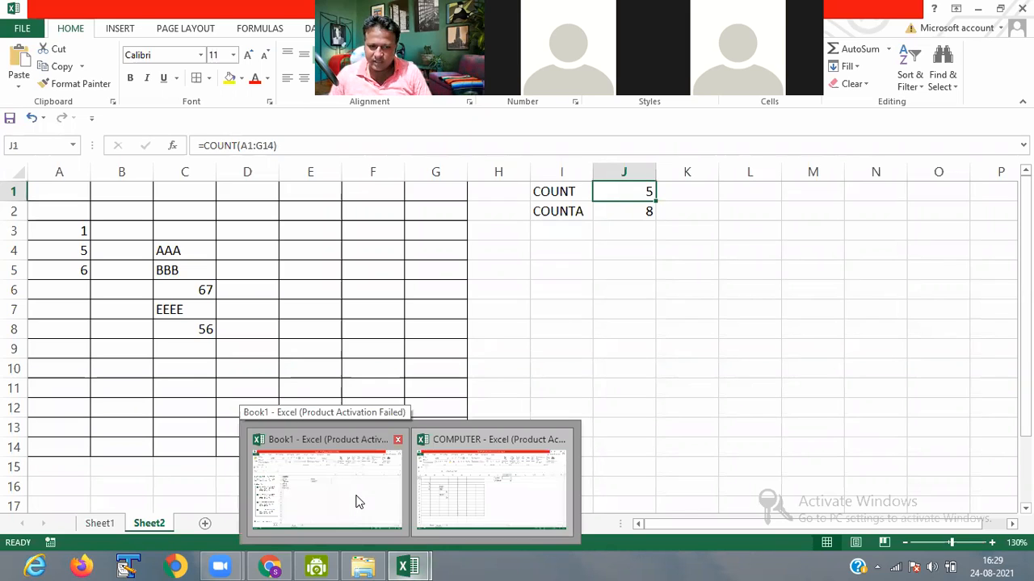
pyautogui.click(357, 502)
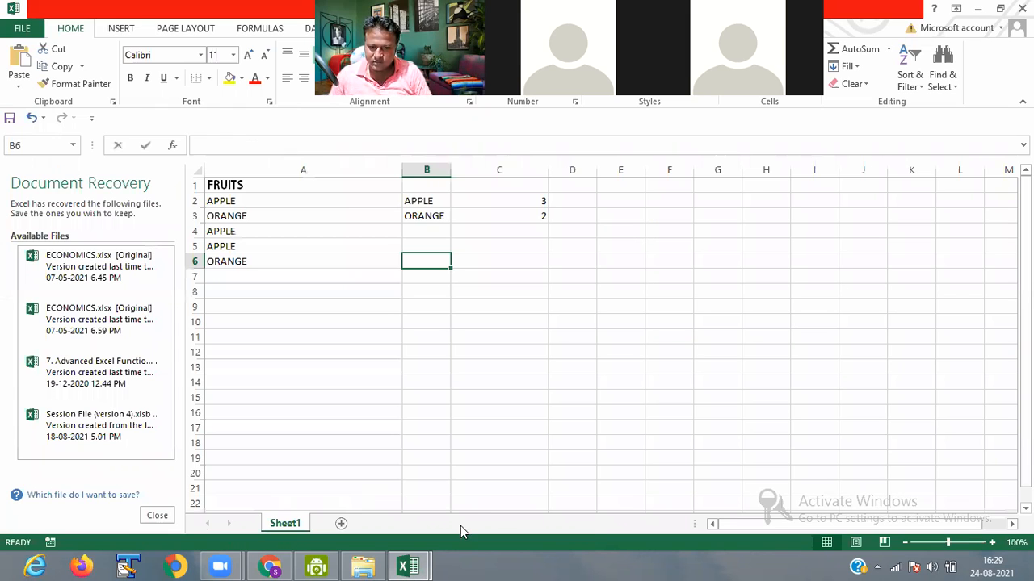
pyautogui.hotkey('alt', 'Tab')
# Step: Open Sheet1 and replace the COUNTIF formula in K2, under the ITEM heading, with the text RAM
pyautogui.click(87, 527)
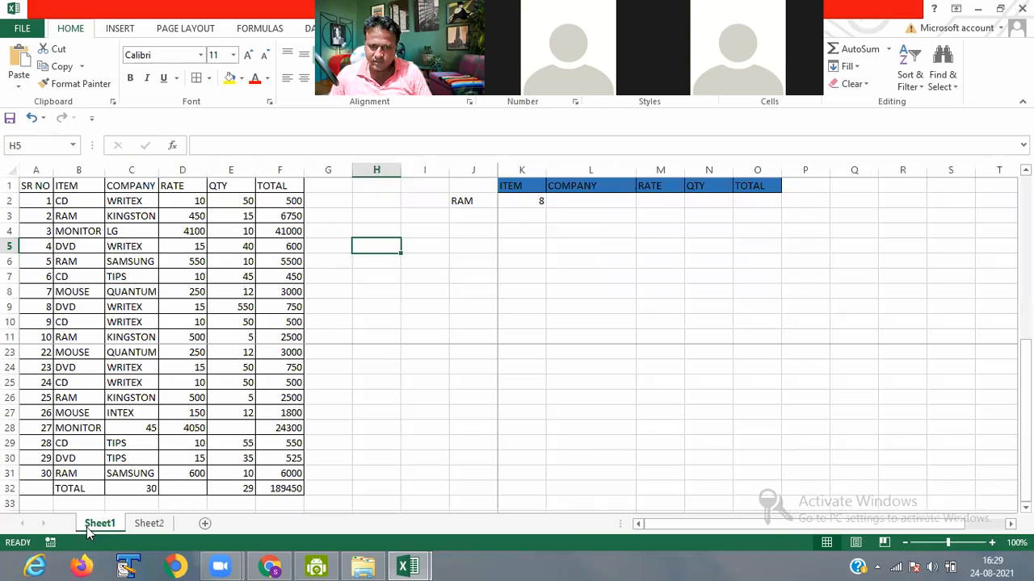
pyautogui.scroll(4, 584, 229)
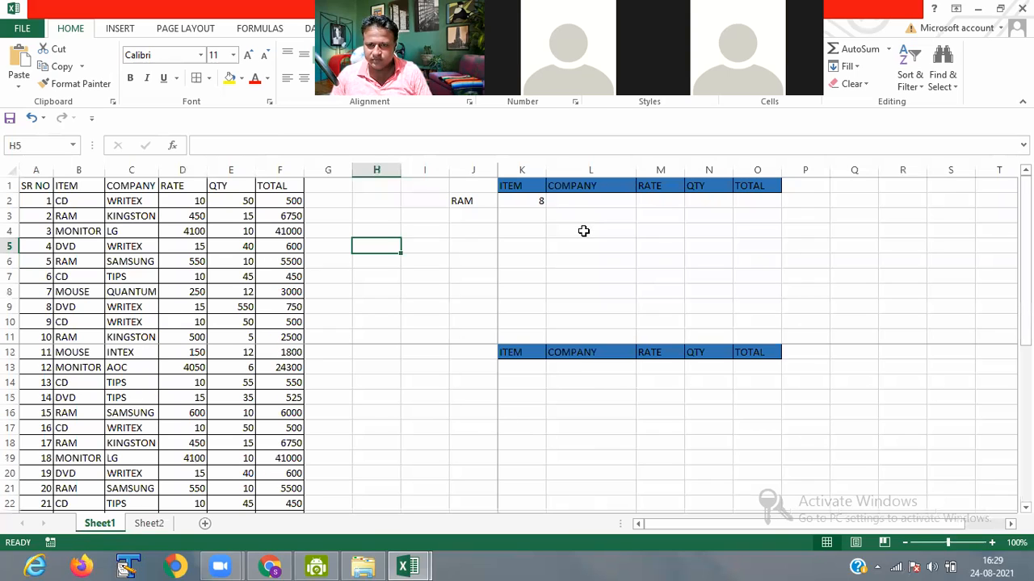
pyautogui.click(565, 230)
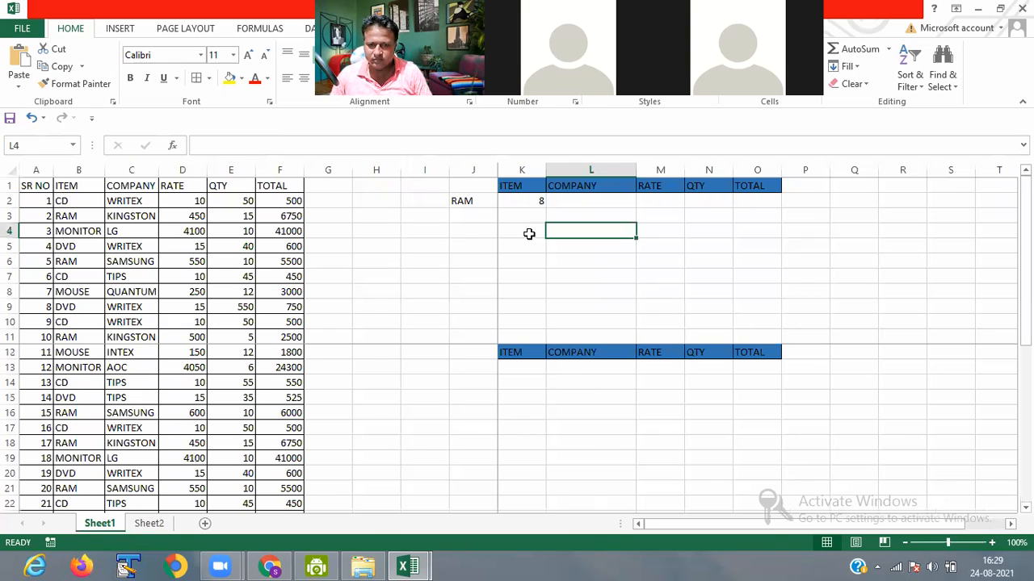
pyautogui.click(520, 199)
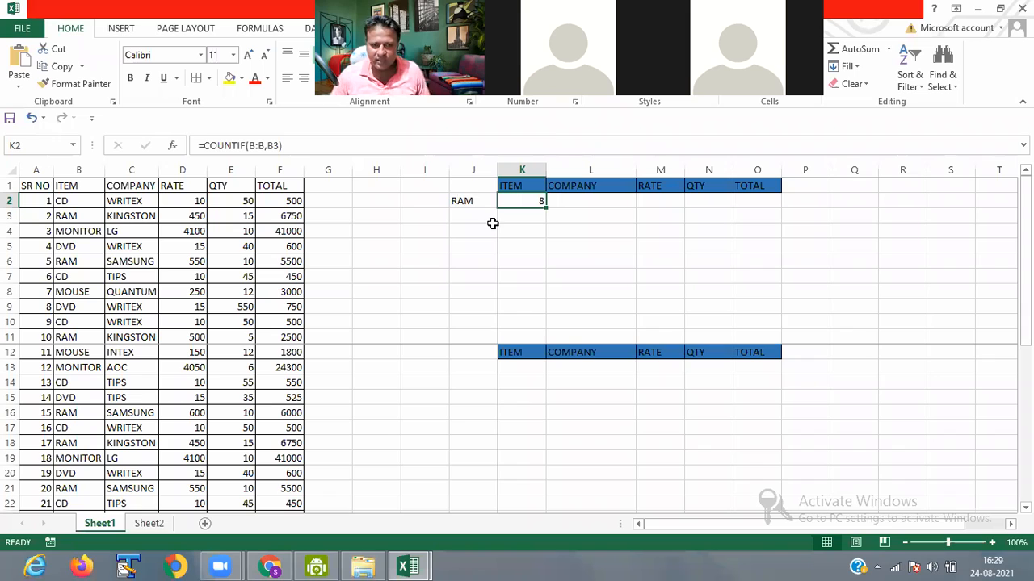
pyautogui.press('BackSpace')
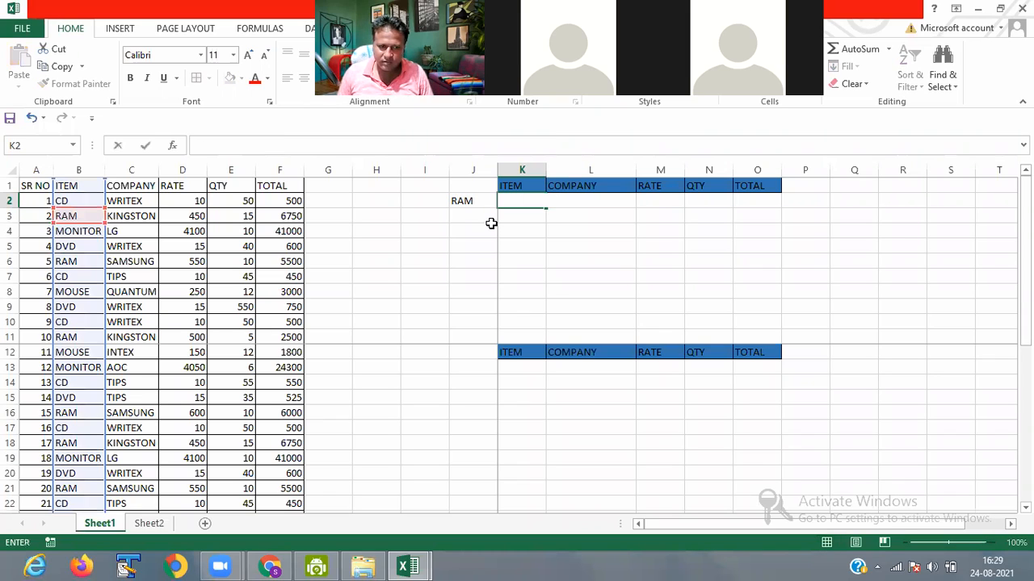
pyautogui.write('R')
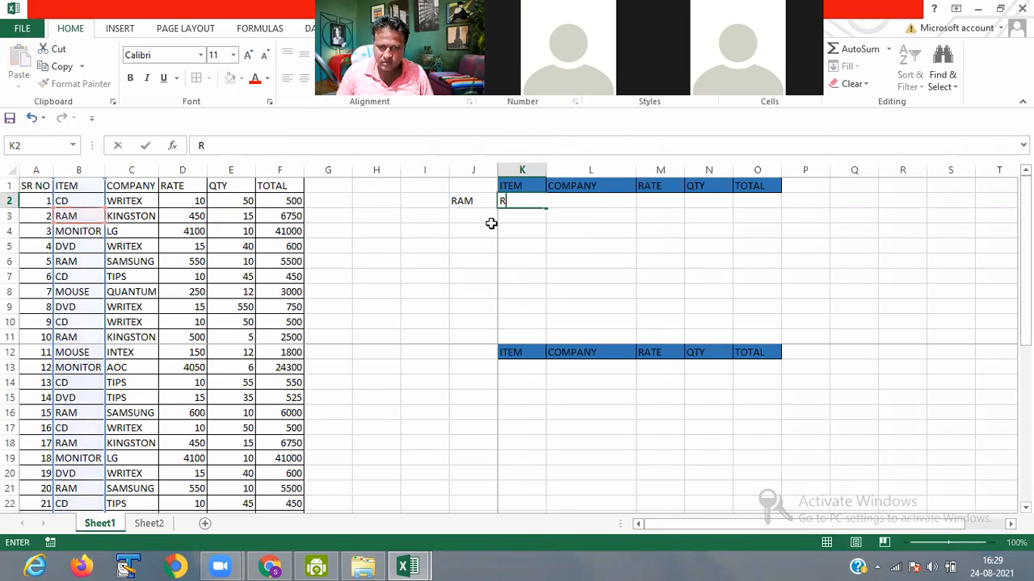
pyautogui.write('AM')
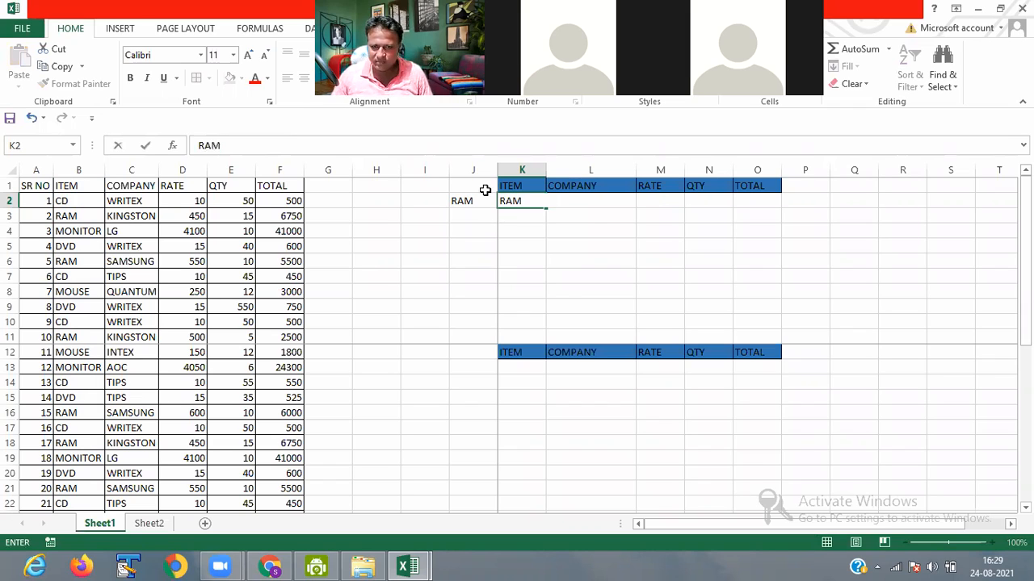
pyautogui.click(575, 247)
# Step: Enter SAMSUNG as the company in L2, beside the RAM item
pyautogui.click(577, 203)
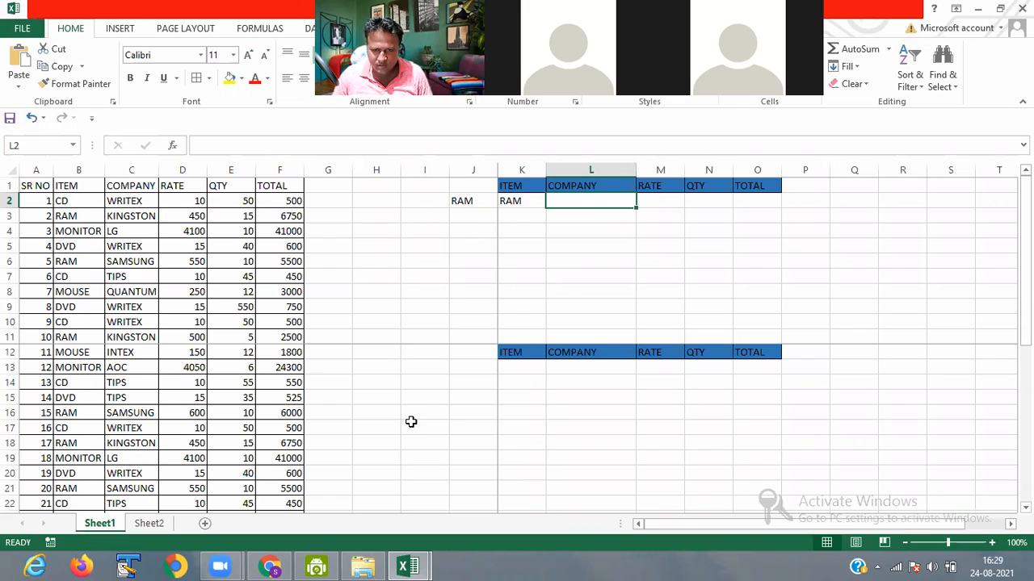
pyautogui.write('SAM')
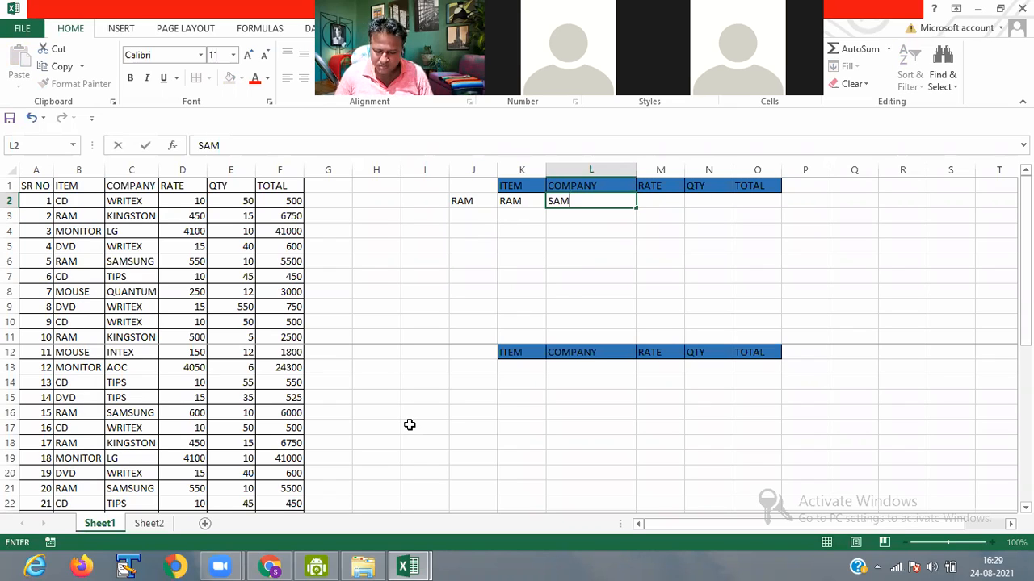
pyautogui.write('SUNG')
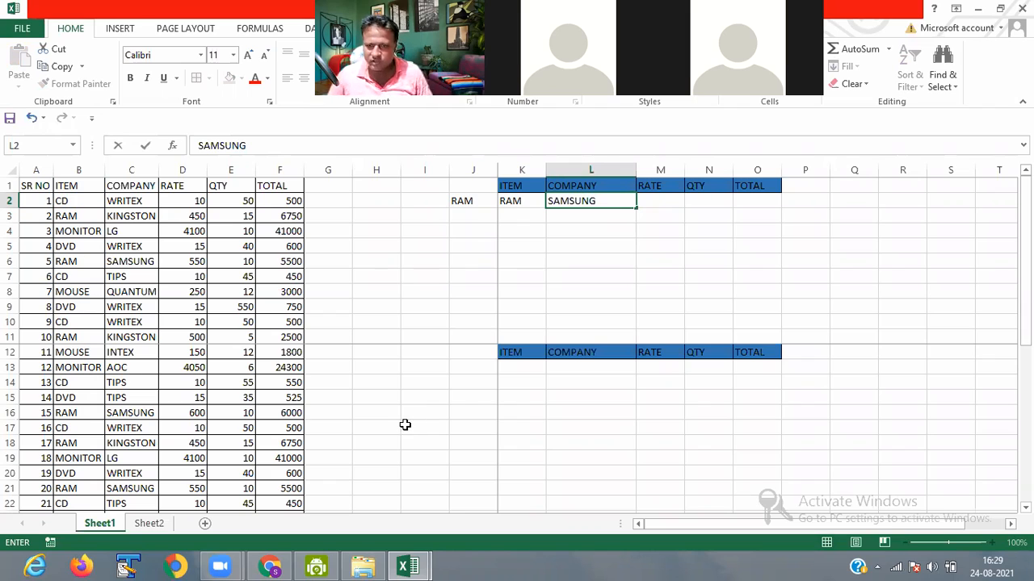
pyautogui.click(583, 308)
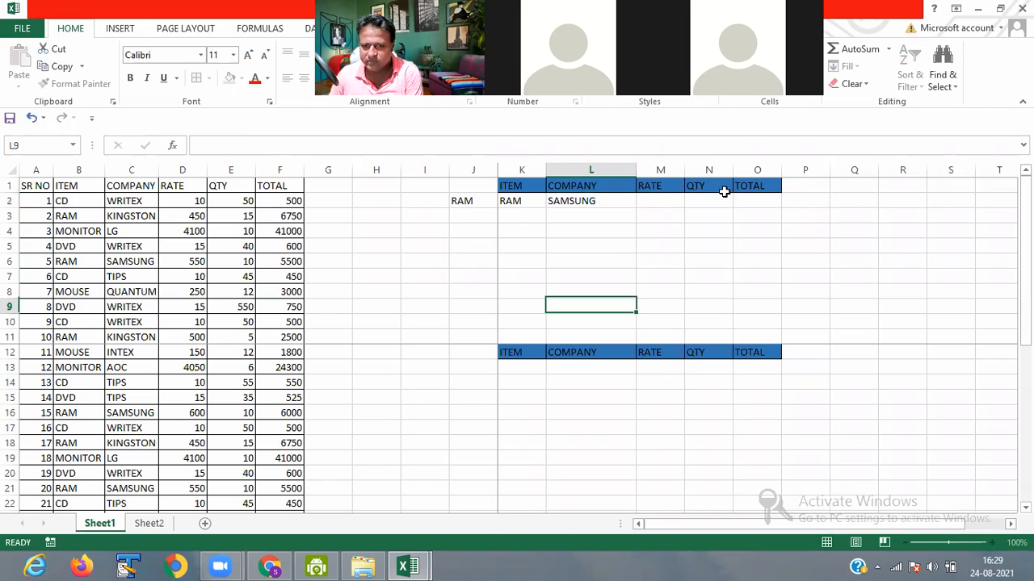
# Step: Begin a formula in cell N2 under the QTY heading
pyautogui.click(702, 198)
pyautogui.write('=')
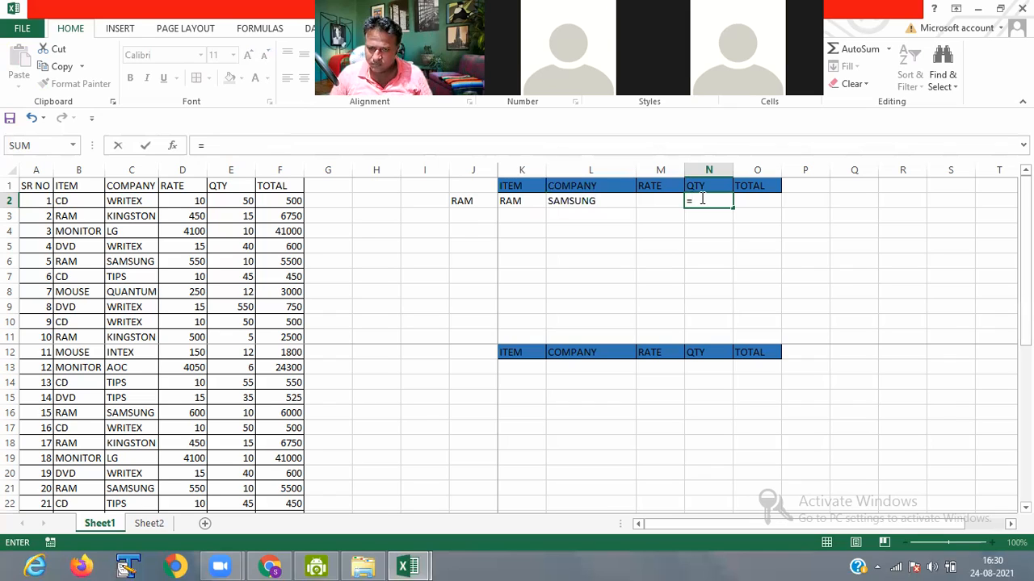
pyautogui.write('I')
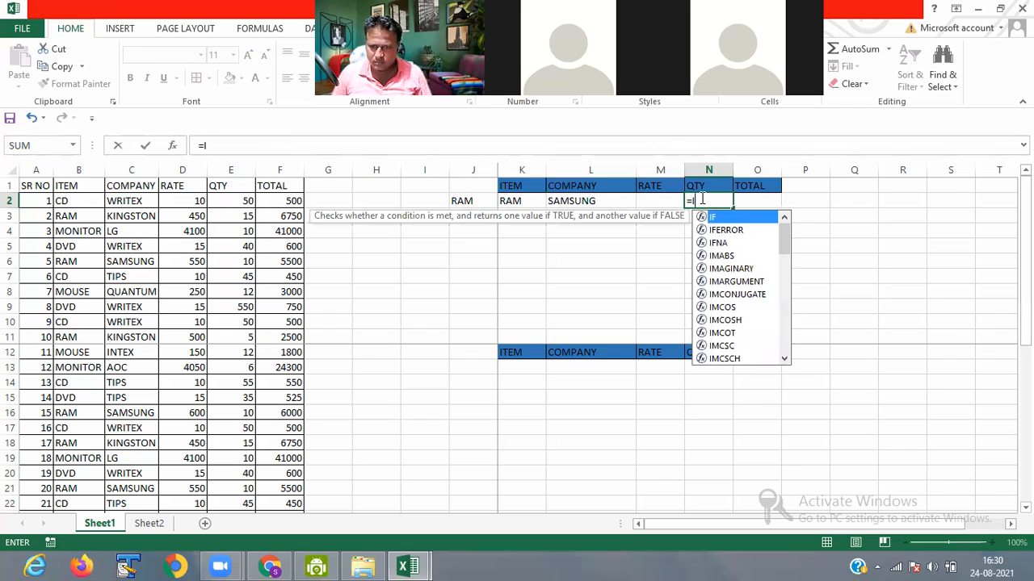
pyautogui.press('BackSpace')
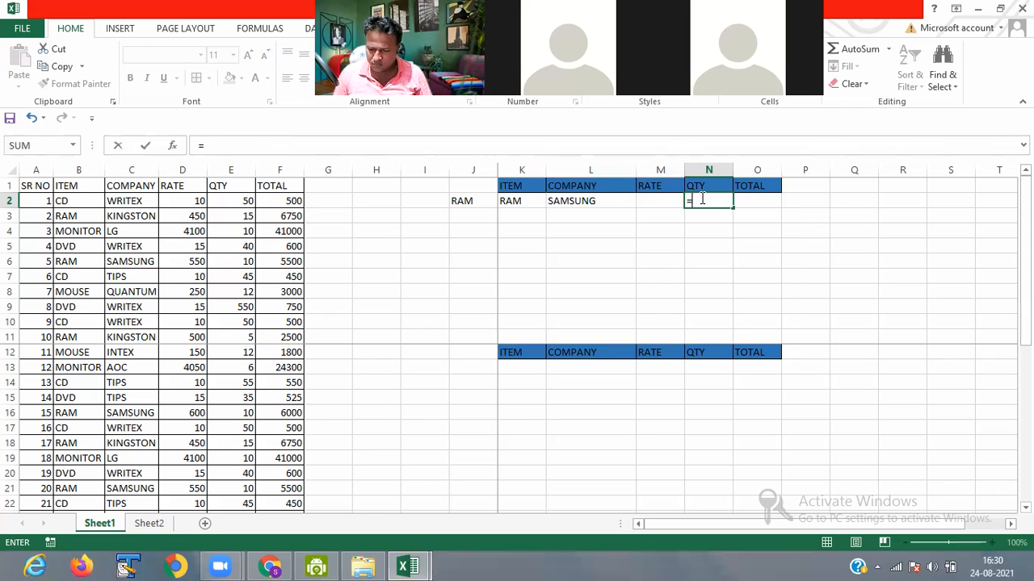
pyautogui.write('if')
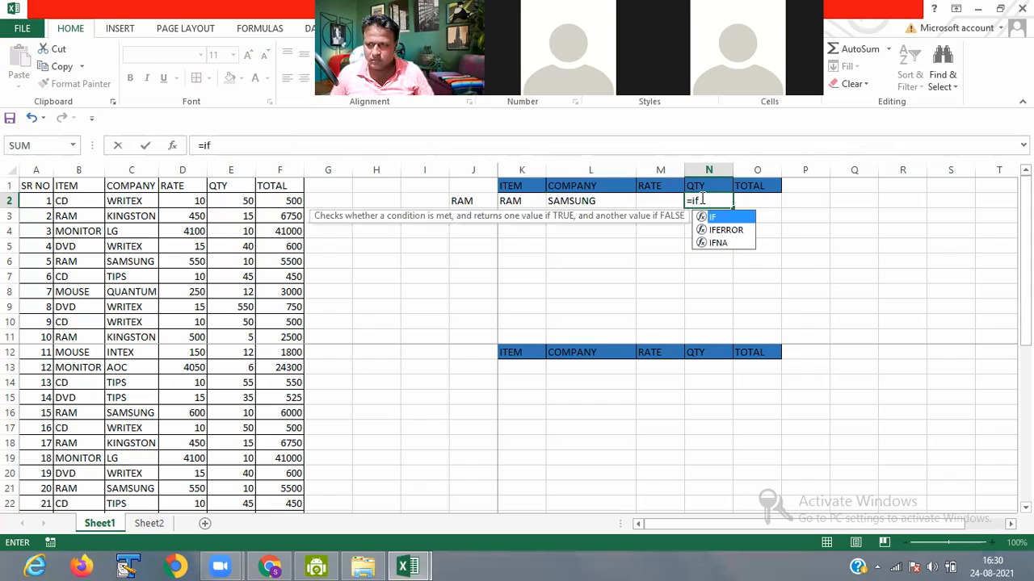
pyautogui.press('BackSpace')
pyautogui.press('BackSpace')
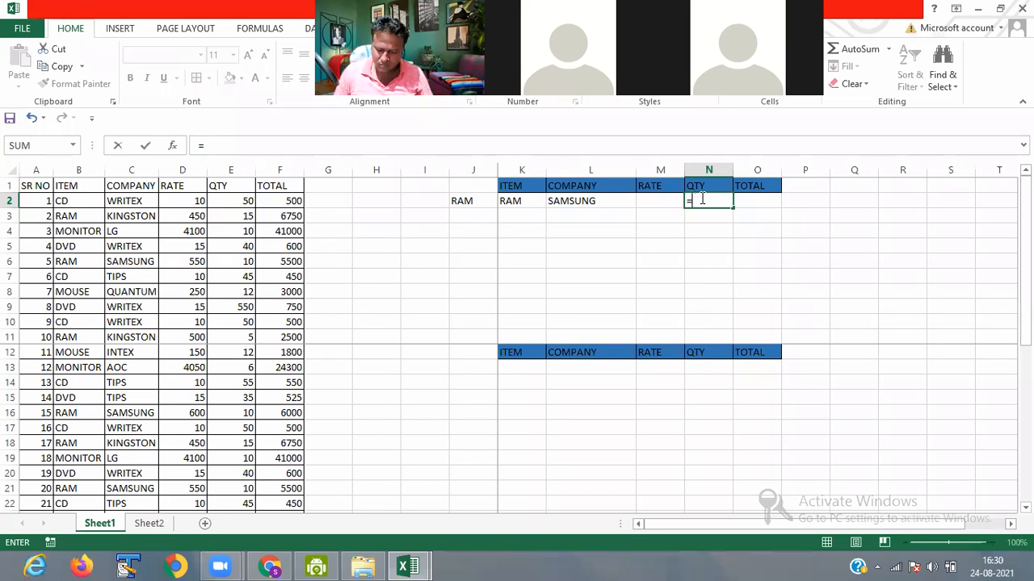
pyautogui.write('cou')
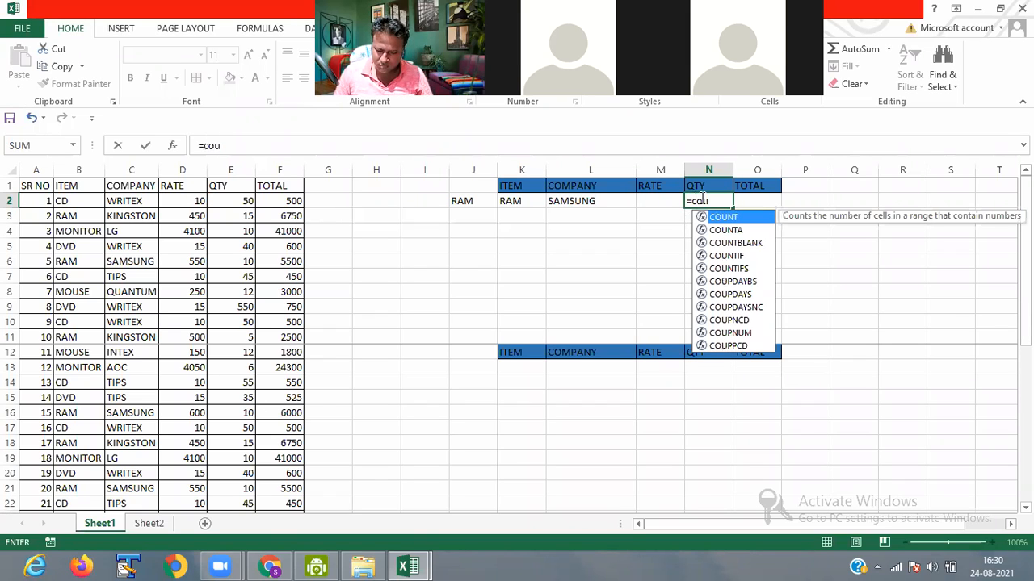
pyautogui.write('unt')
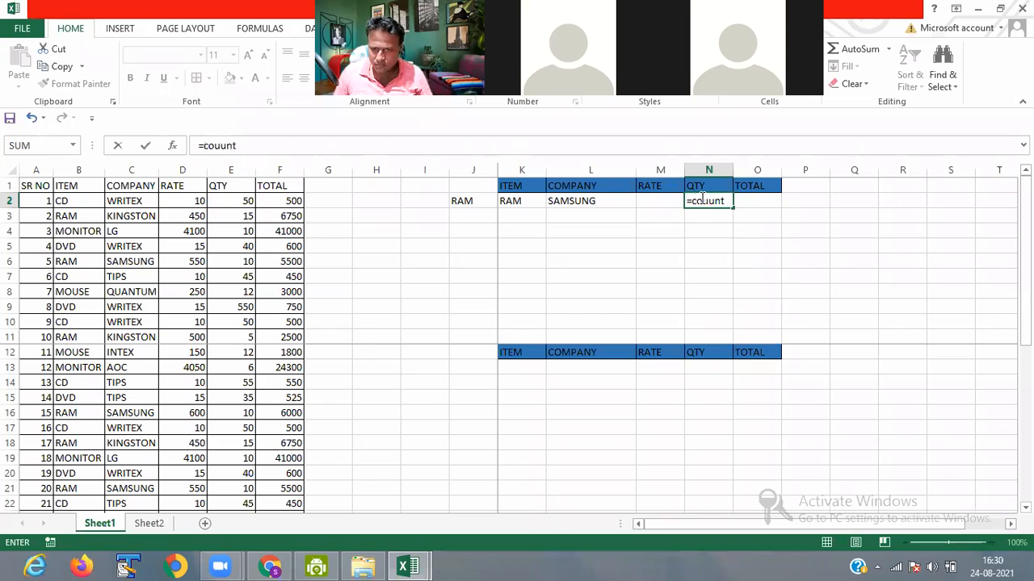
pyautogui.press('BackSpace')
pyautogui.press('BackSpace')
pyautogui.press('BackSpace')
pyautogui.press('BackSpace')
pyautogui.press('BackSpace')
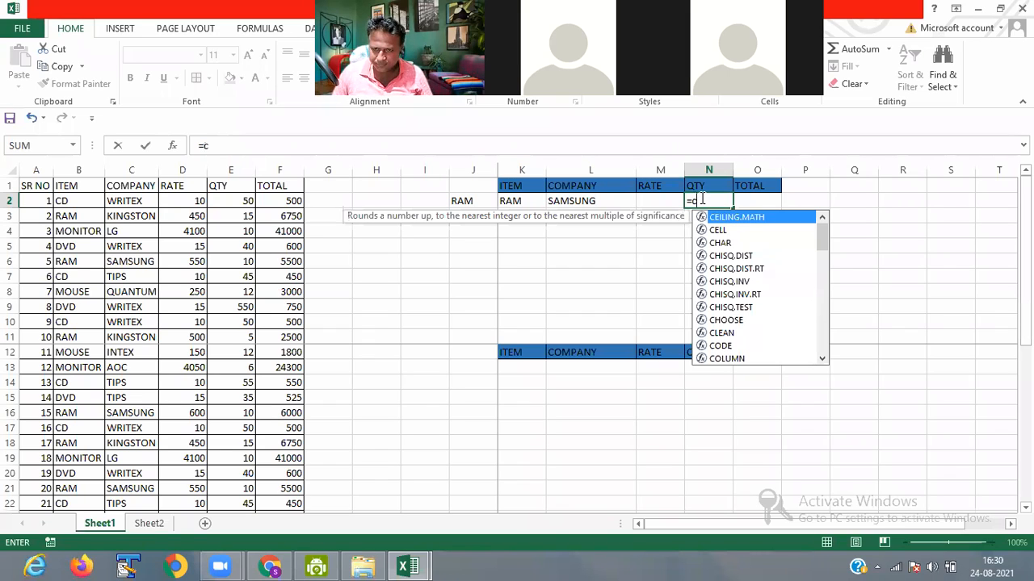
pyautogui.press('BackSpace')
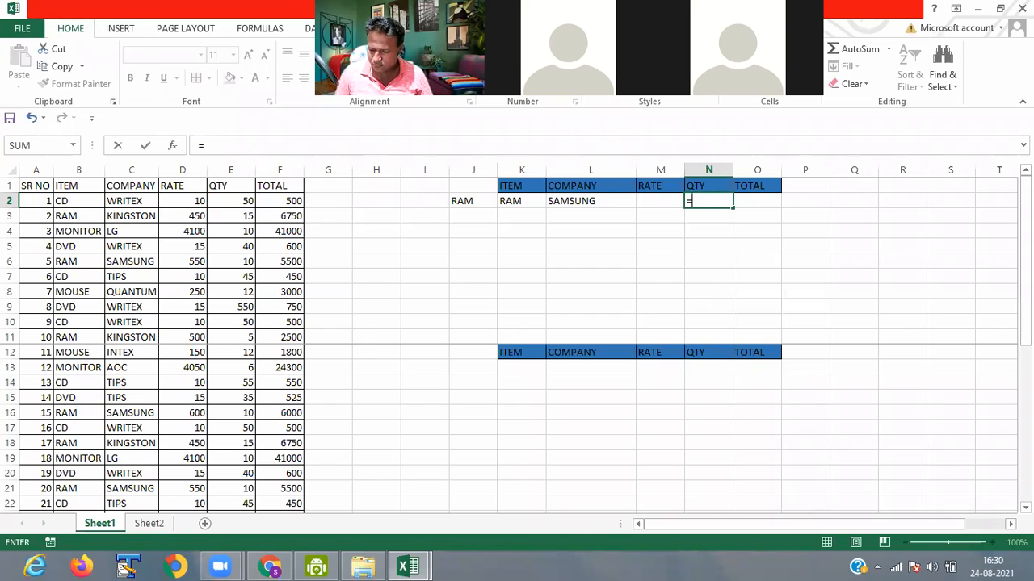
# Step: Start the COUNTIFS function in N2 beneath the QTY heading
pyautogui.write('CO')
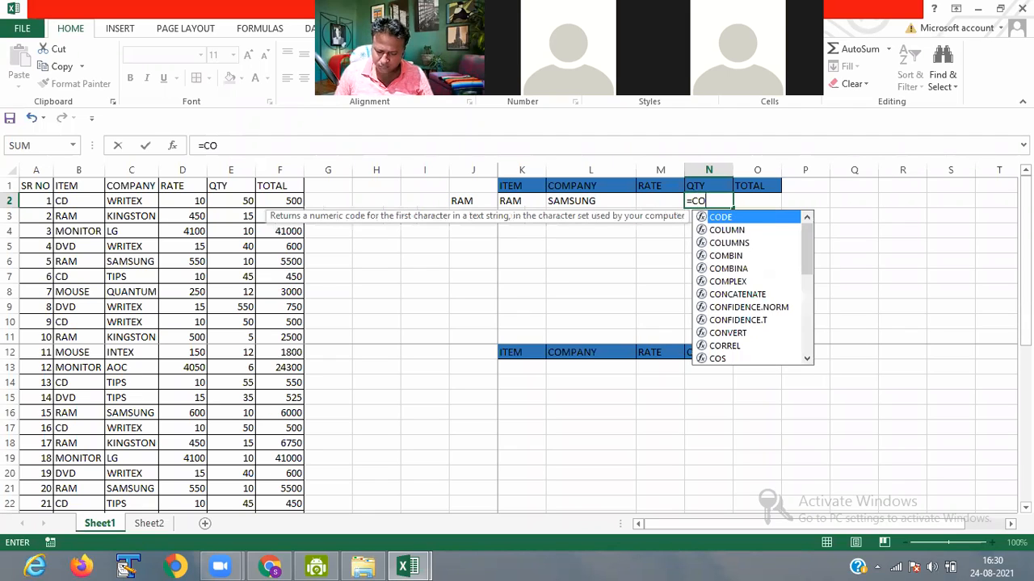
pyautogui.write('UNT')
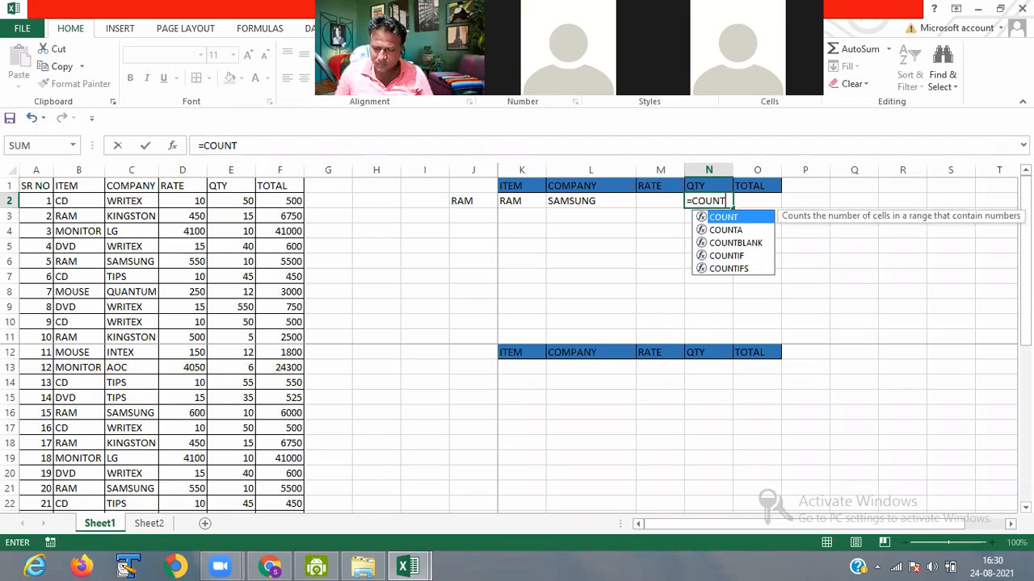
pyautogui.write('IF')
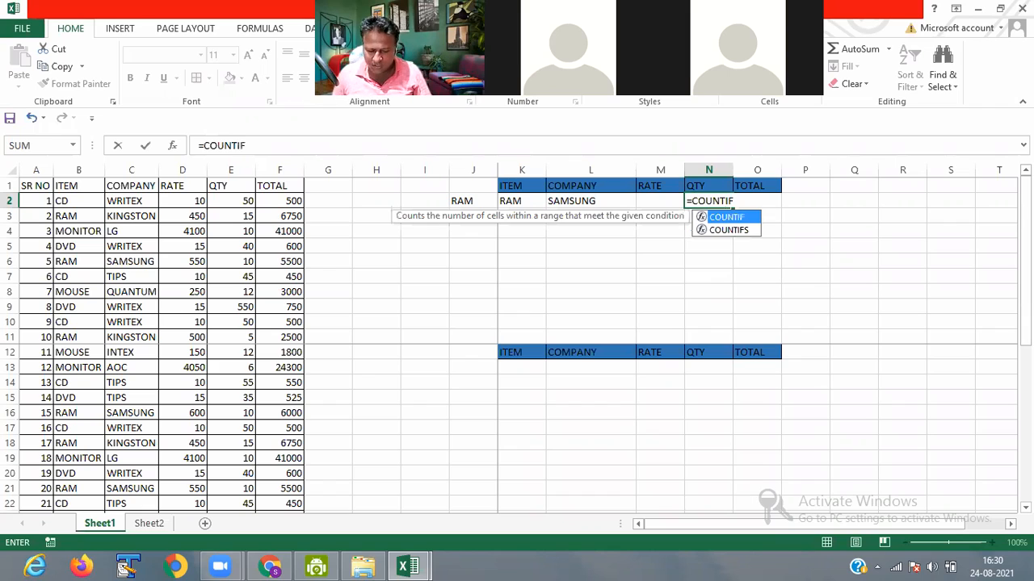
pyautogui.write('S(')
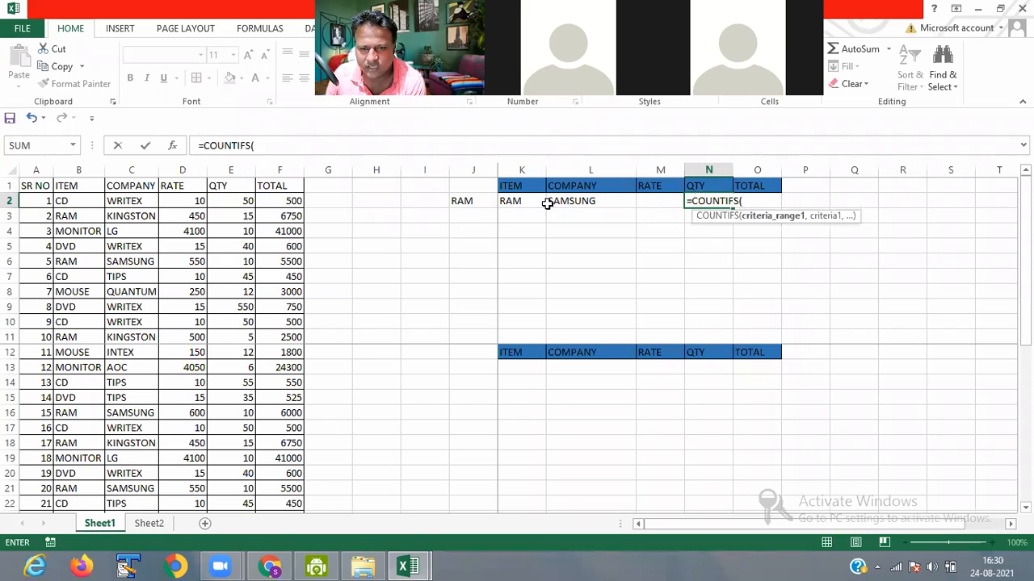
# Step: Try to count SAMSUNG RAM rows by entering =COUNTIFS(K2,B:B,C:C,L2) in N2
pyautogui.click(533, 201)
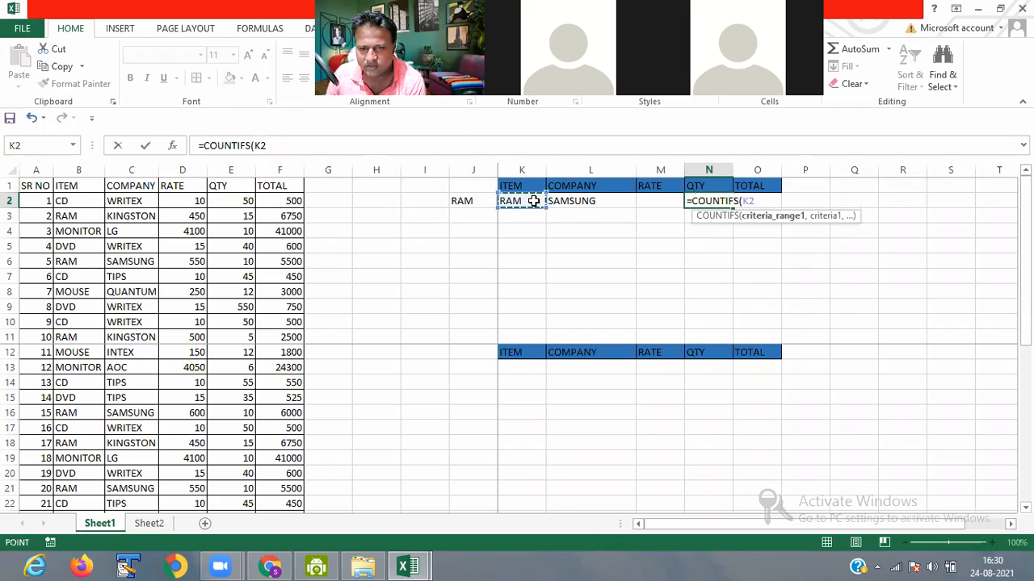
pyautogui.write(',')
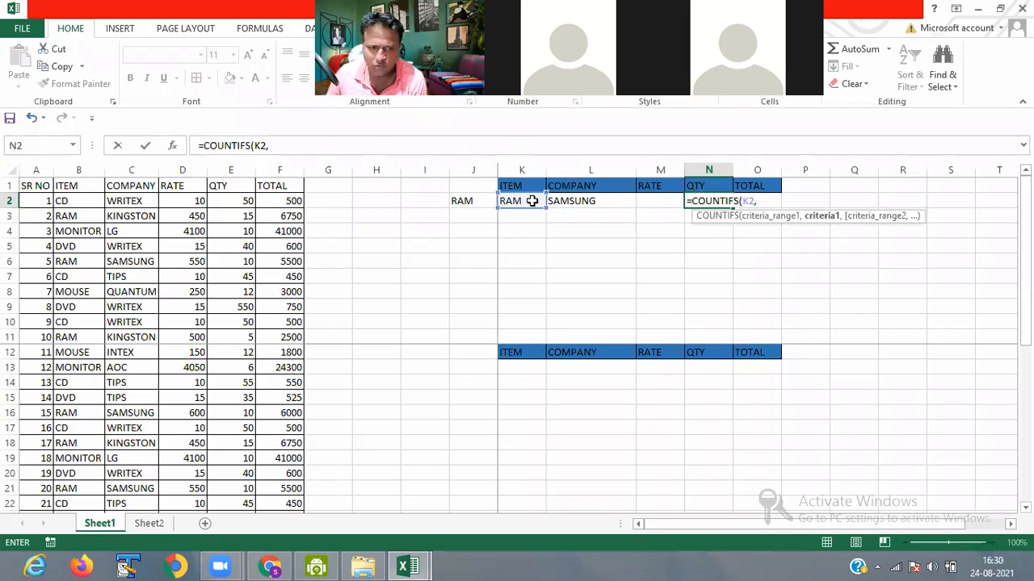
pyautogui.click(79, 170)
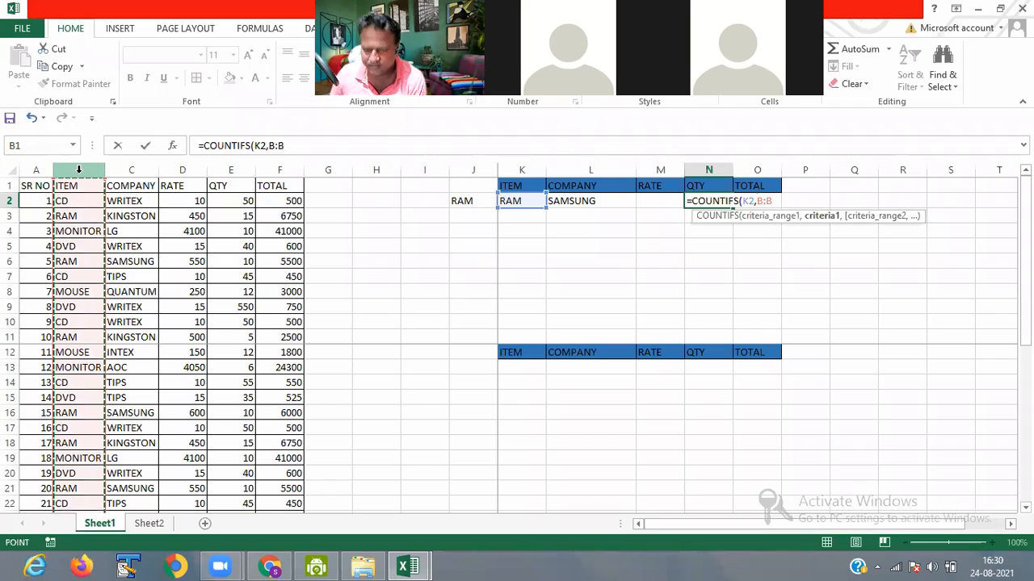
pyautogui.write(',')
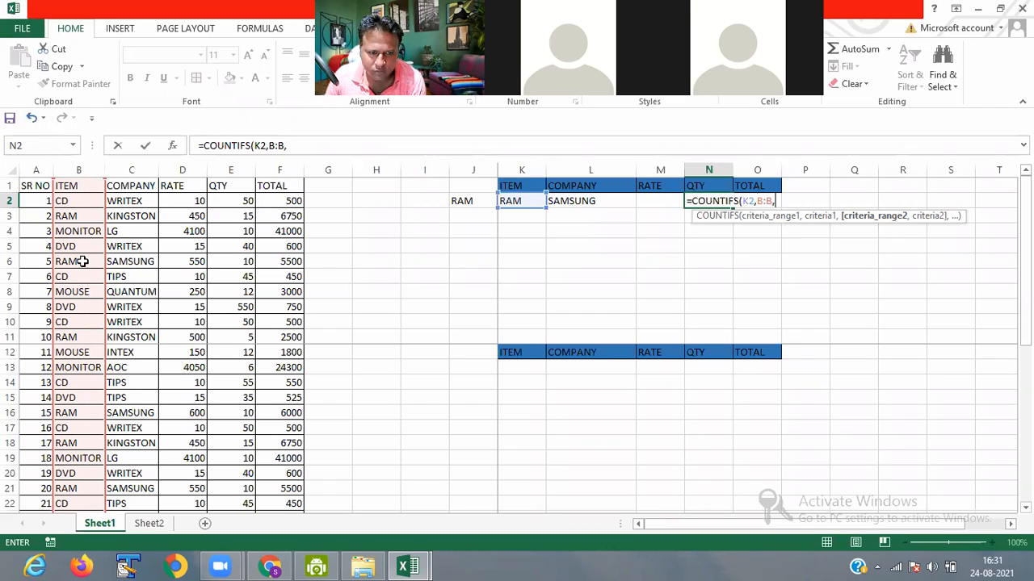
pyautogui.click(124, 168)
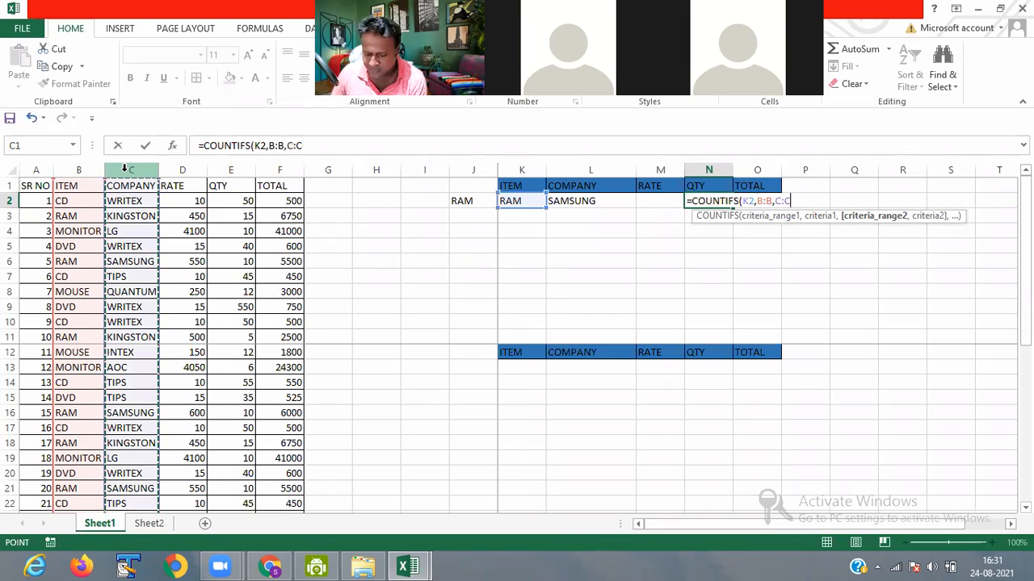
pyautogui.write(',')
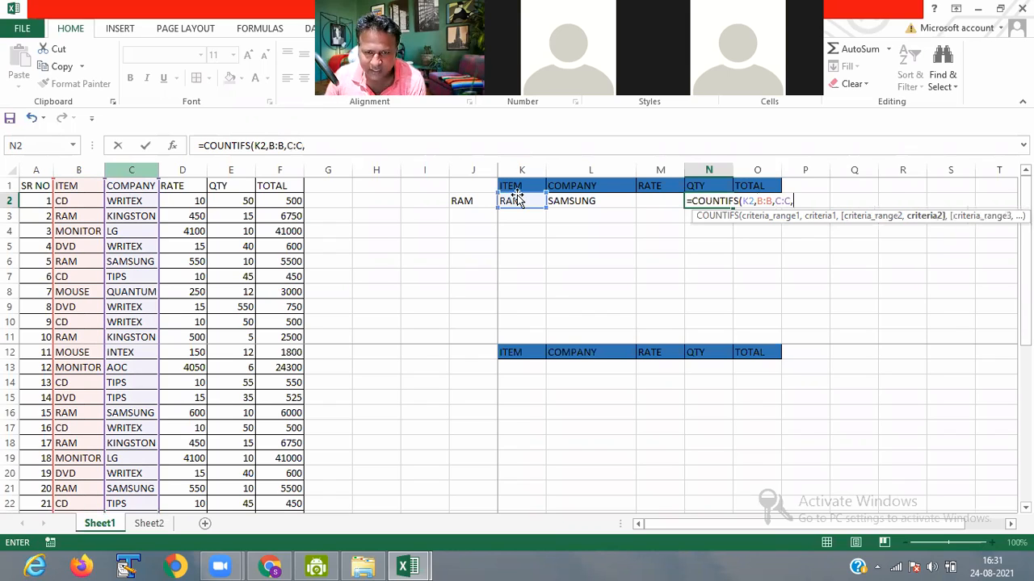
pyautogui.click(564, 207)
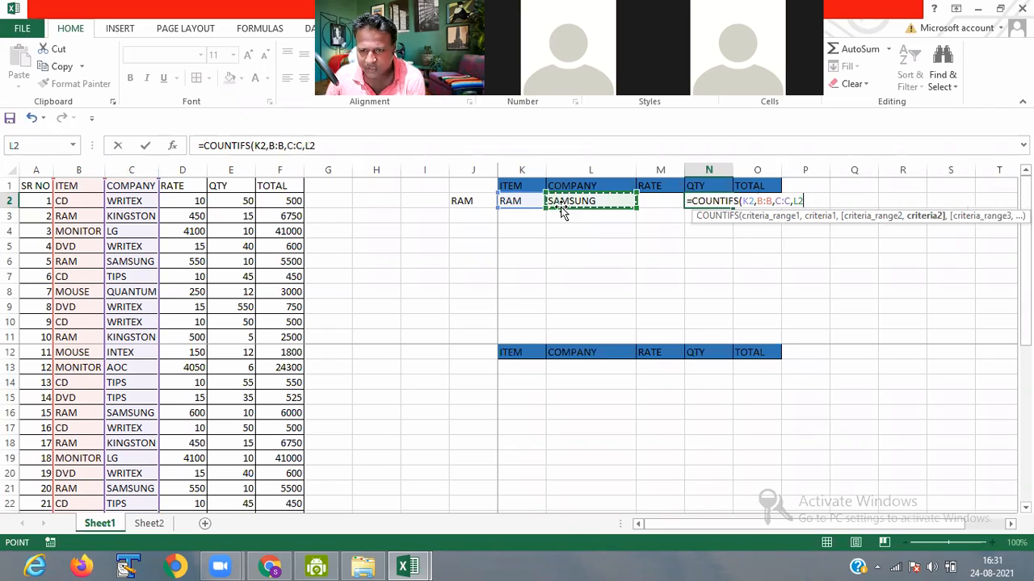
pyautogui.write(')')
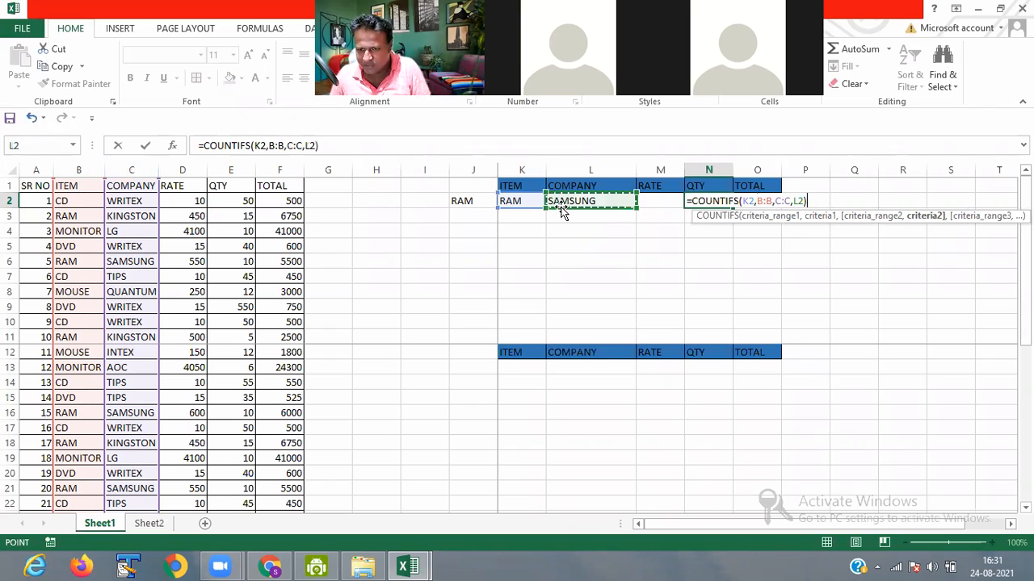
pyautogui.hotkey('ctrl', 'Return')
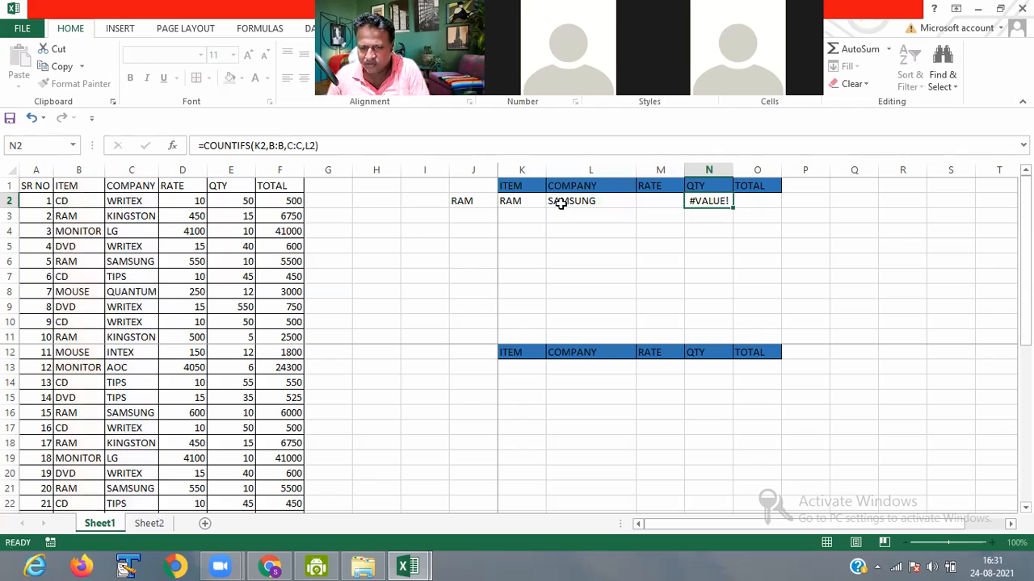
# Step: Reopen the formula in N2 and remove all arguments of its COUNTIFS function
pyautogui.doubleClick(704, 200)
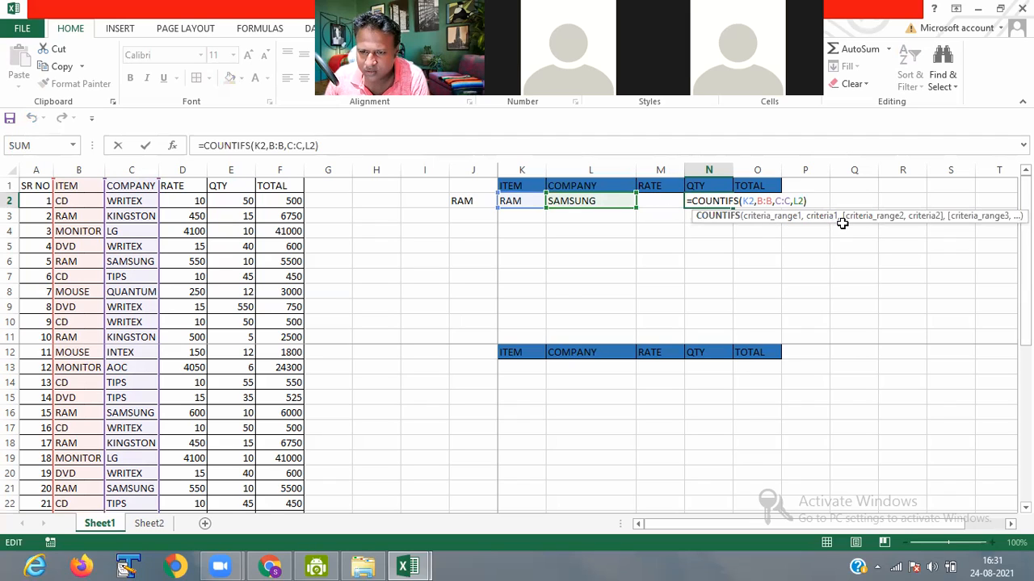
pyautogui.doubleClick(796, 200)
pyautogui.write('L')
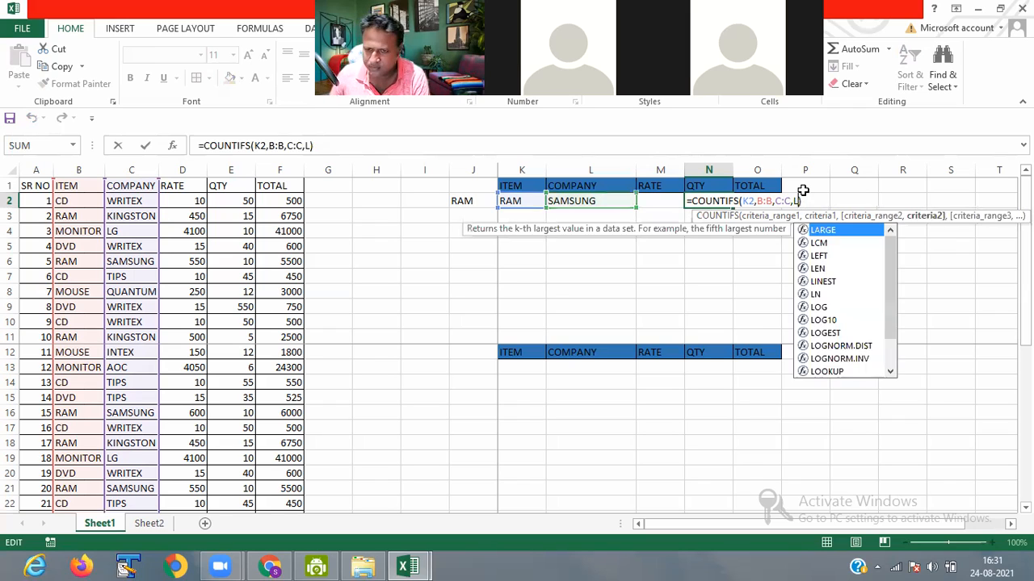
pyautogui.press('BackSpace')
pyautogui.press('BackSpace')
pyautogui.press('BackSpace')
pyautogui.press('BackSpace')
pyautogui.press('BackSpace')
pyautogui.press('BackSpace')
pyautogui.press('BackSpace')
pyautogui.press('BackSpace')
pyautogui.press('BackSpace')
pyautogui.press('BackSpace')
pyautogui.press('BackSpace')
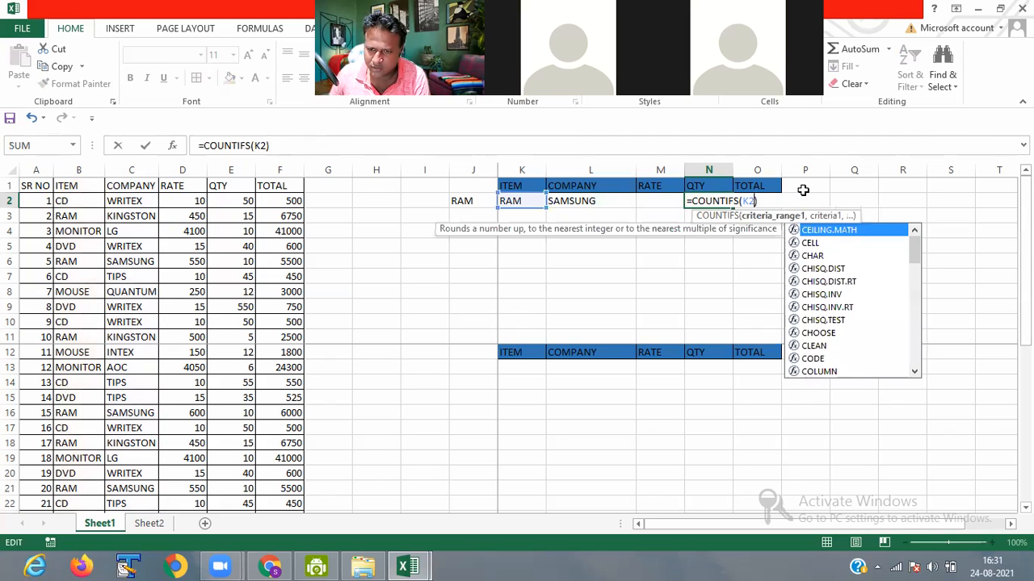
pyautogui.press('BackSpace')
pyautogui.press('BackSpace')
pyautogui.press('BackSpace')
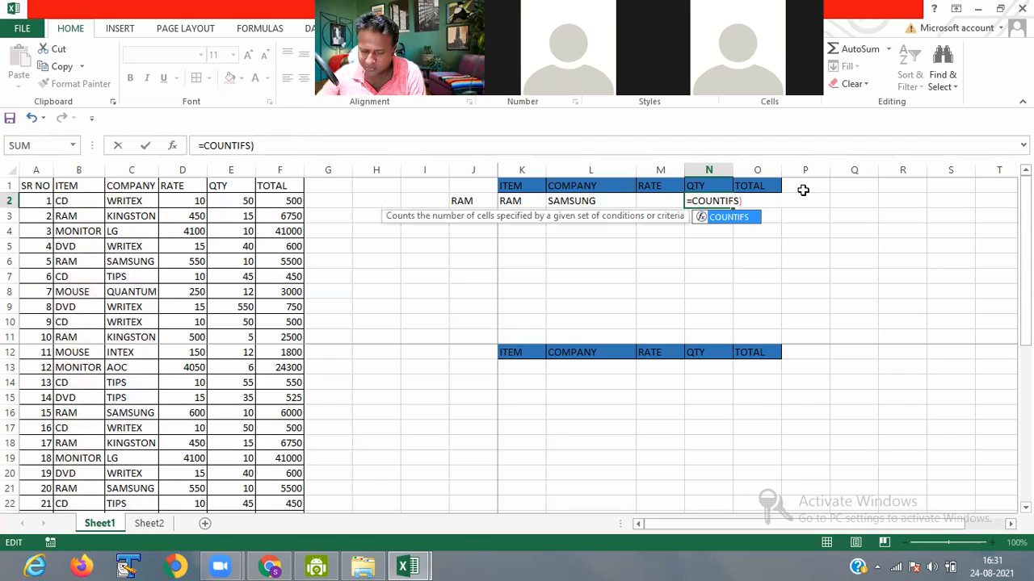
# Step: Complete the formula in N2 as =COUNTIFS(B:B,K2,C:C,L2), with each column range ahead of its criterion cell
pyautogui.write('(')
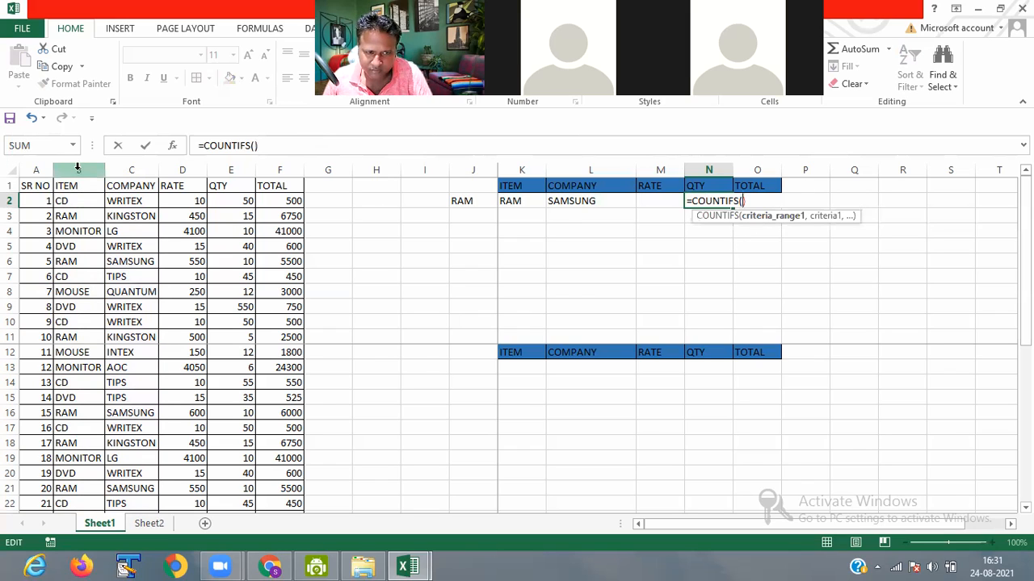
pyautogui.click(77, 169)
pyautogui.write(',')
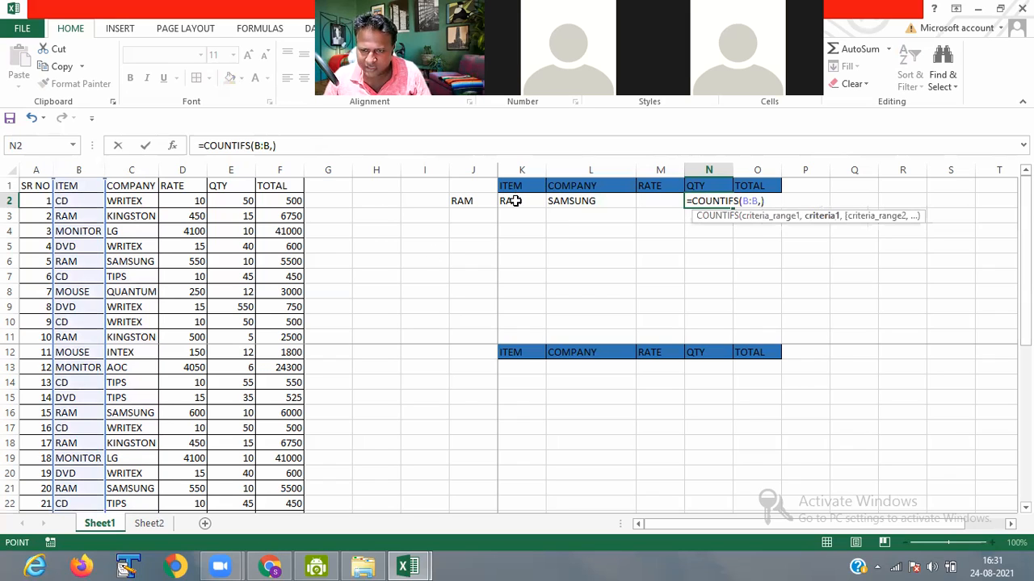
pyautogui.click(515, 201)
pyautogui.write(',')
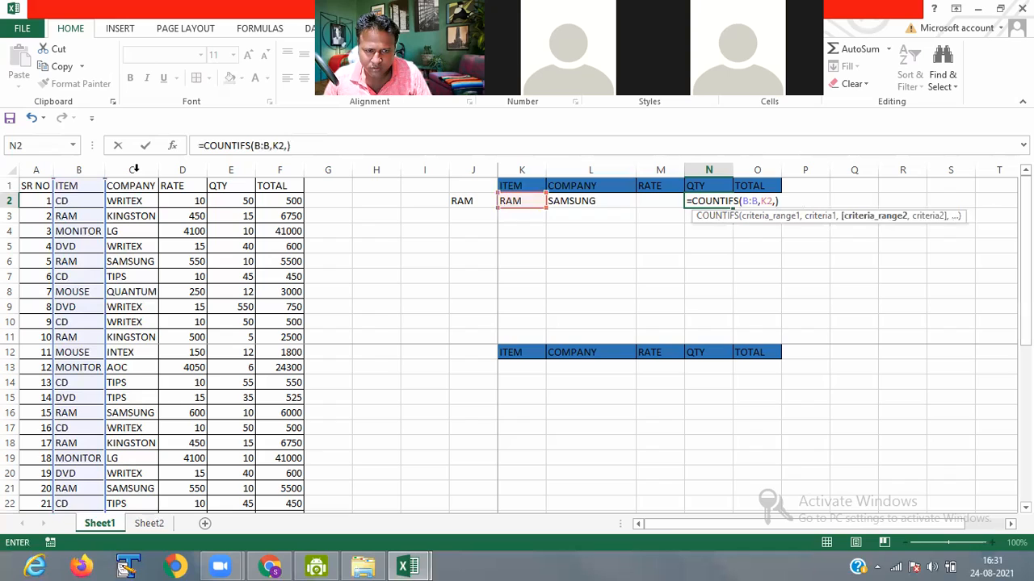
pyautogui.click(135, 168)
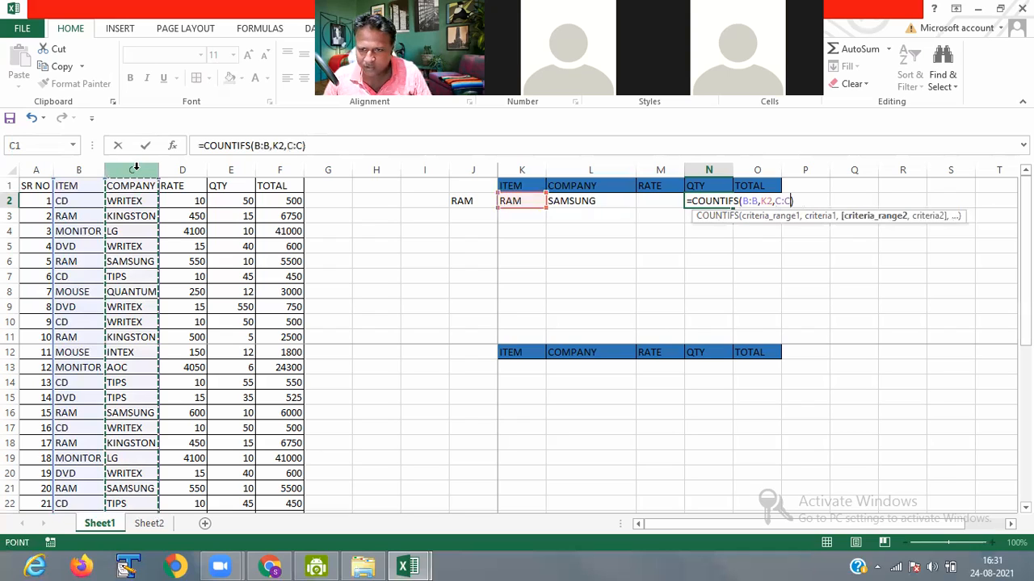
pyautogui.write(',')
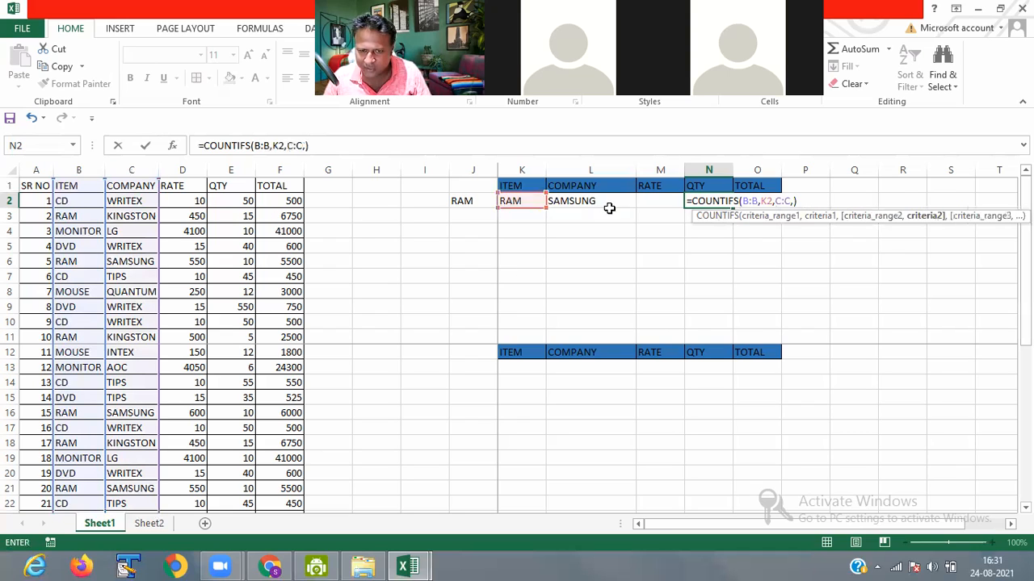
pyautogui.click(600, 203)
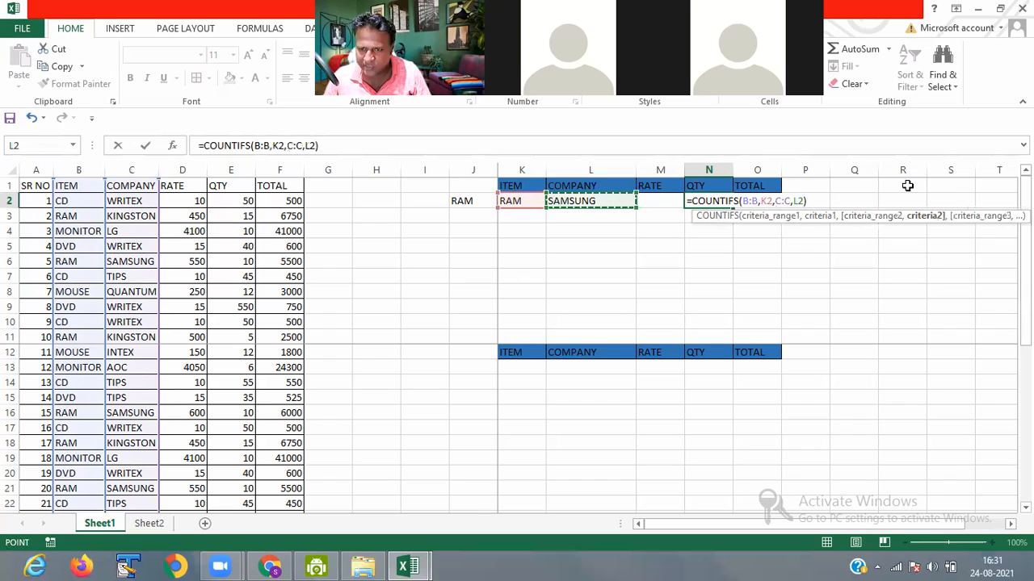
pyautogui.click(813, 200)
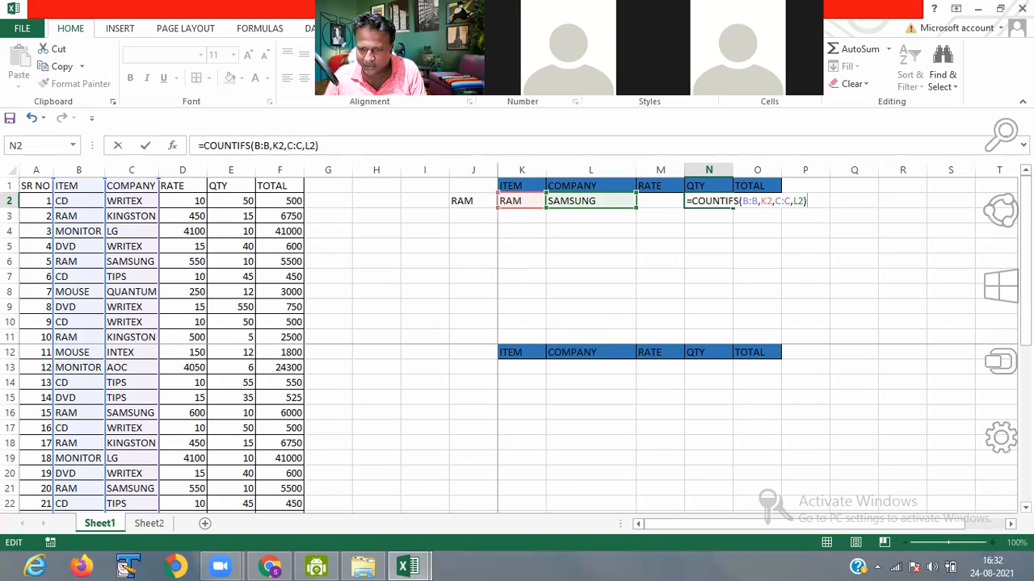
pyautogui.press('Return')
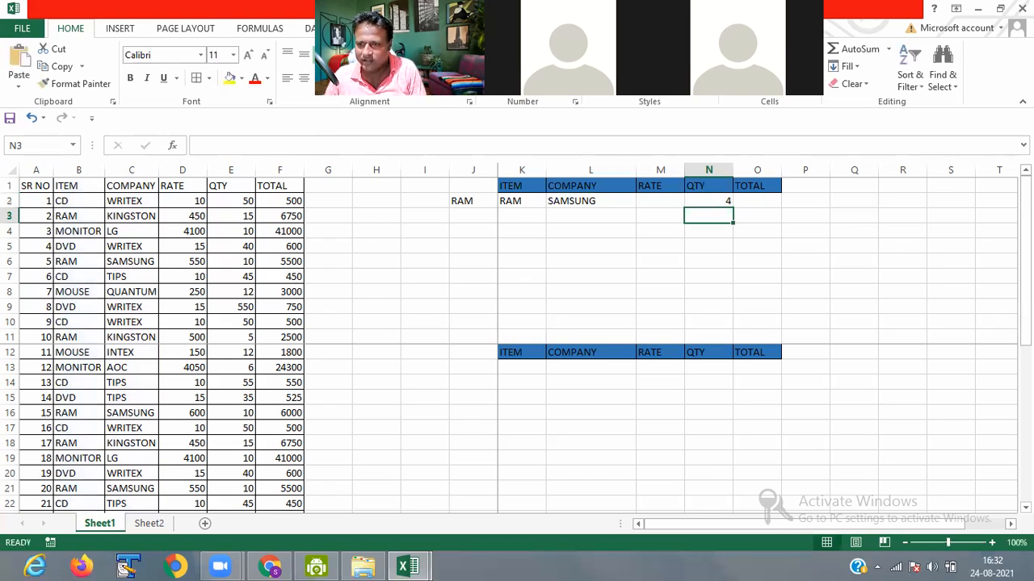
# Step: Review the COUNTIFS formula in N2 against the RAM criterion in K2
pyautogui.click(511, 200)
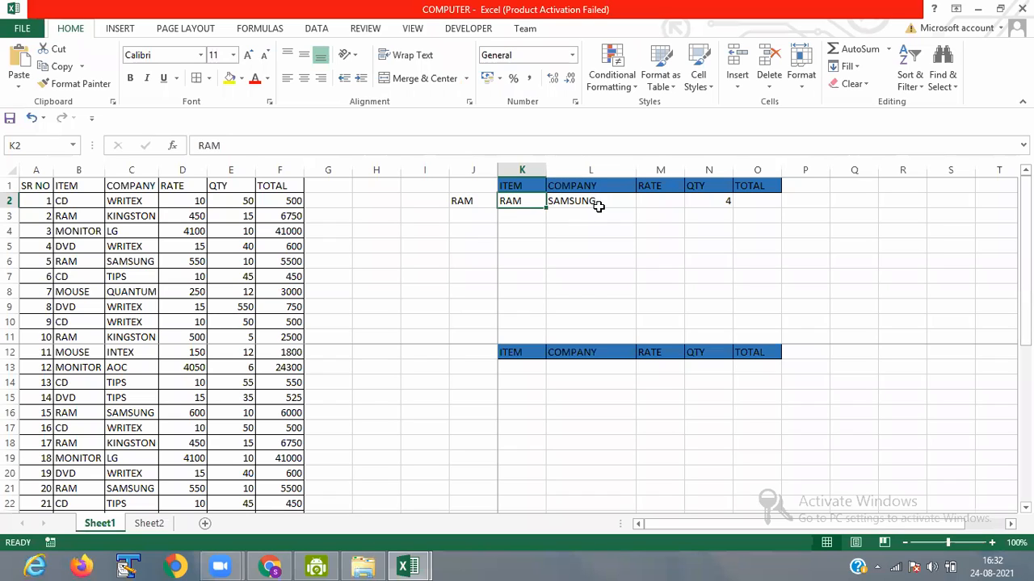
pyautogui.click(718, 199)
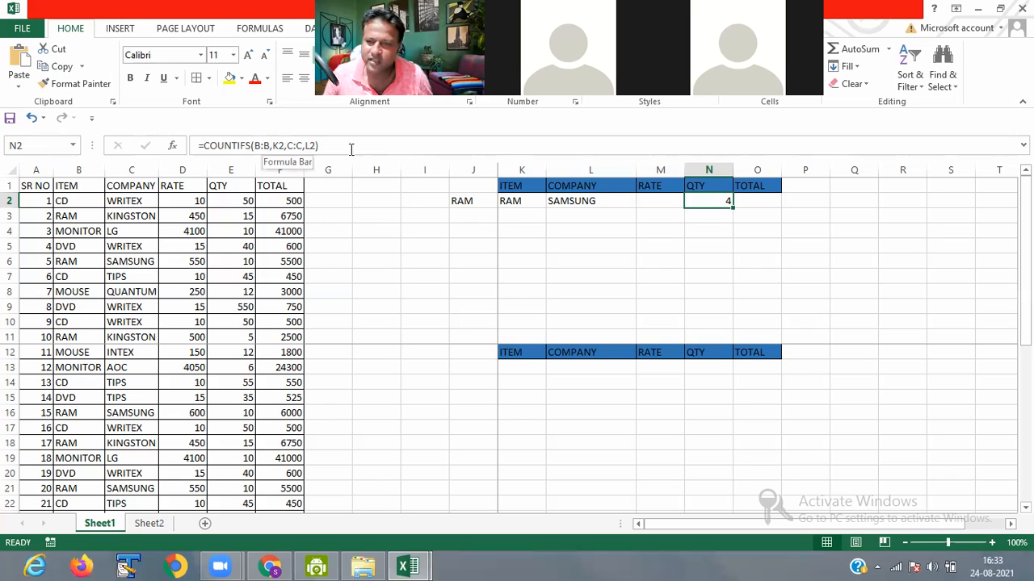
pyautogui.click(522, 202)
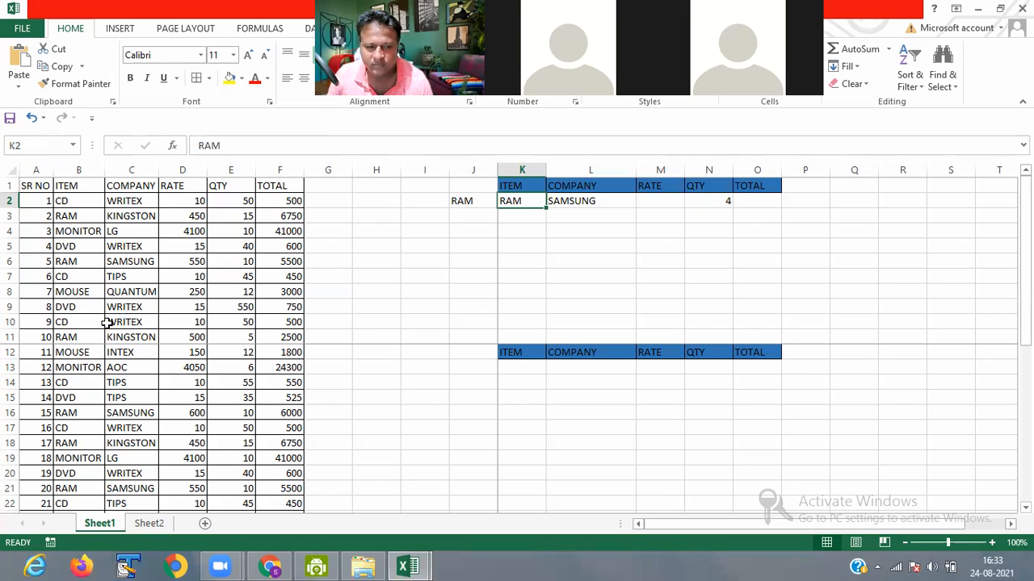
# Step: Change the COUNTA formula in C32, in the TOTAL row under COMPANY, to =COUNTA(C2:C30)
pyautogui.scroll(-3, 119, 310)
pyautogui.scroll(-2, 119, 310)
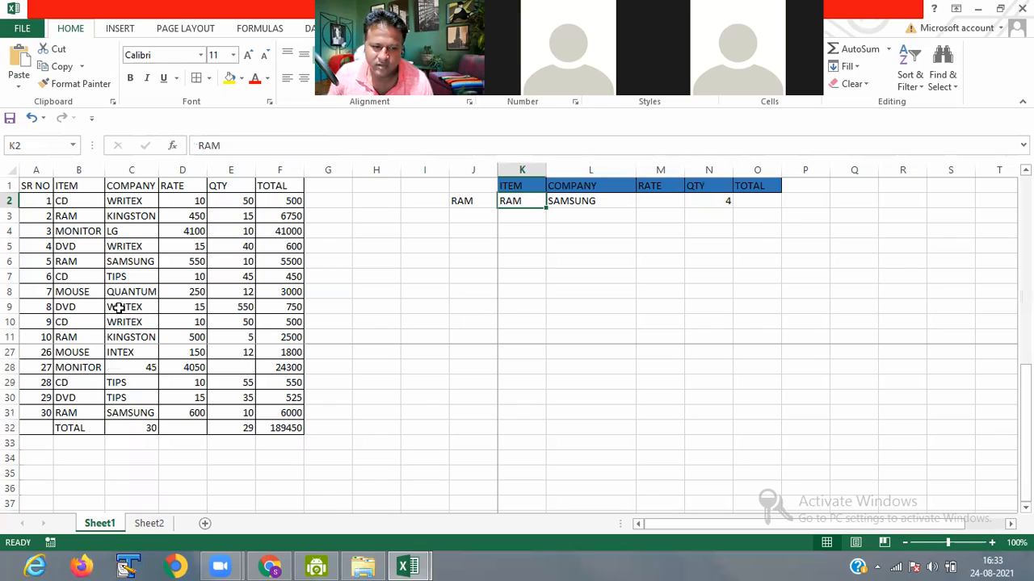
pyautogui.click(134, 427)
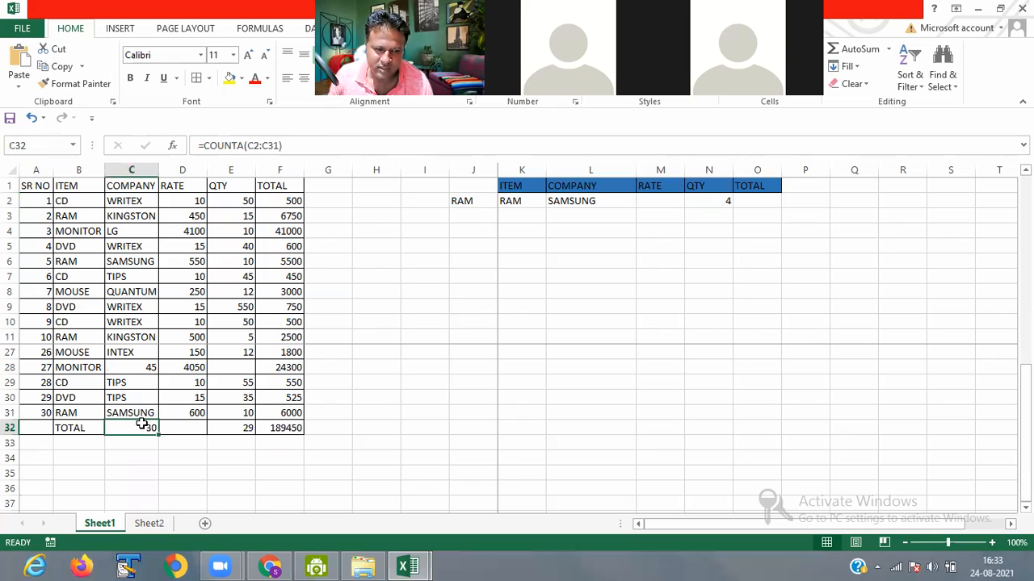
pyautogui.click(280, 145)
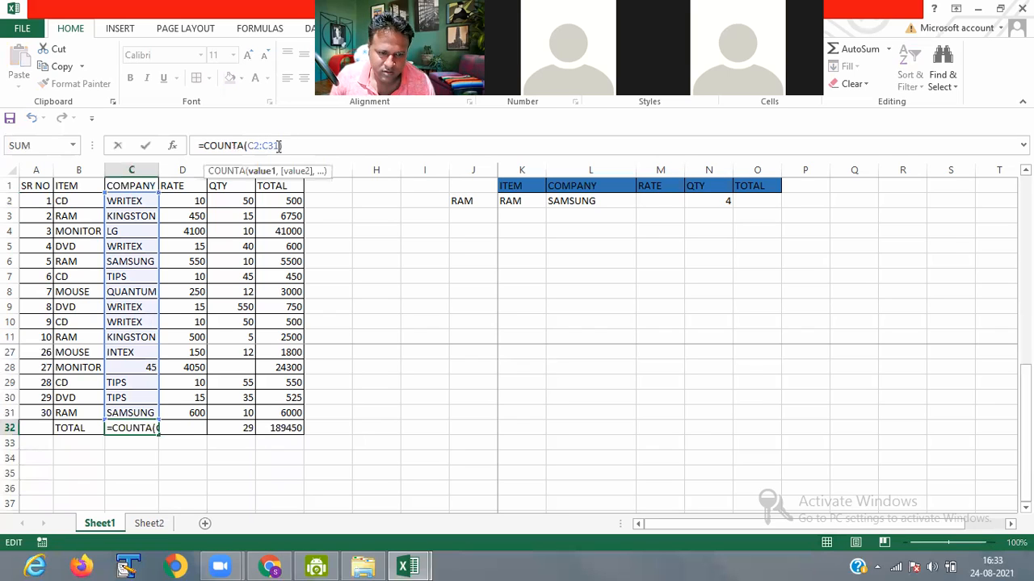
pyautogui.press('BackSpace')
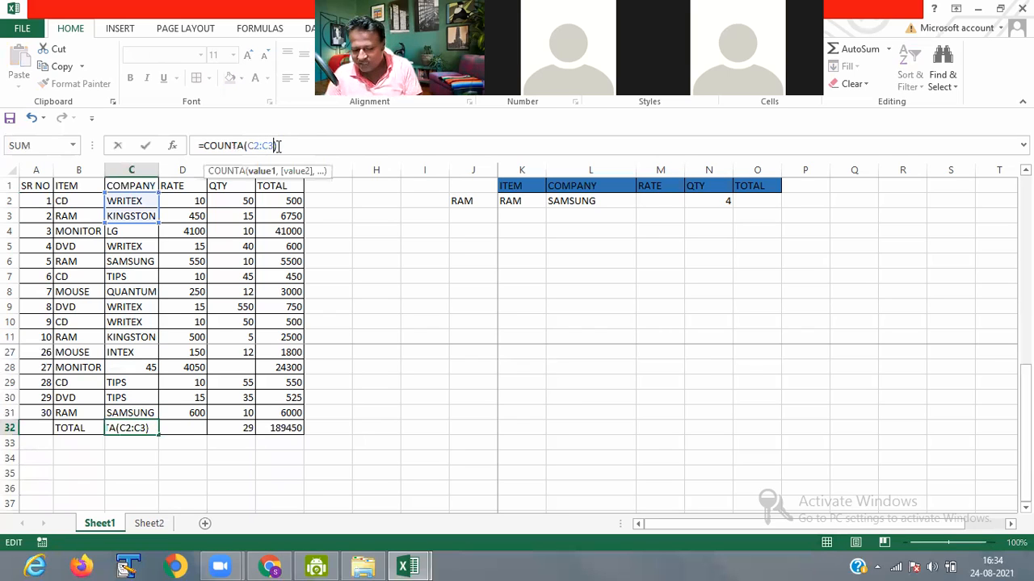
pyautogui.write('0)')
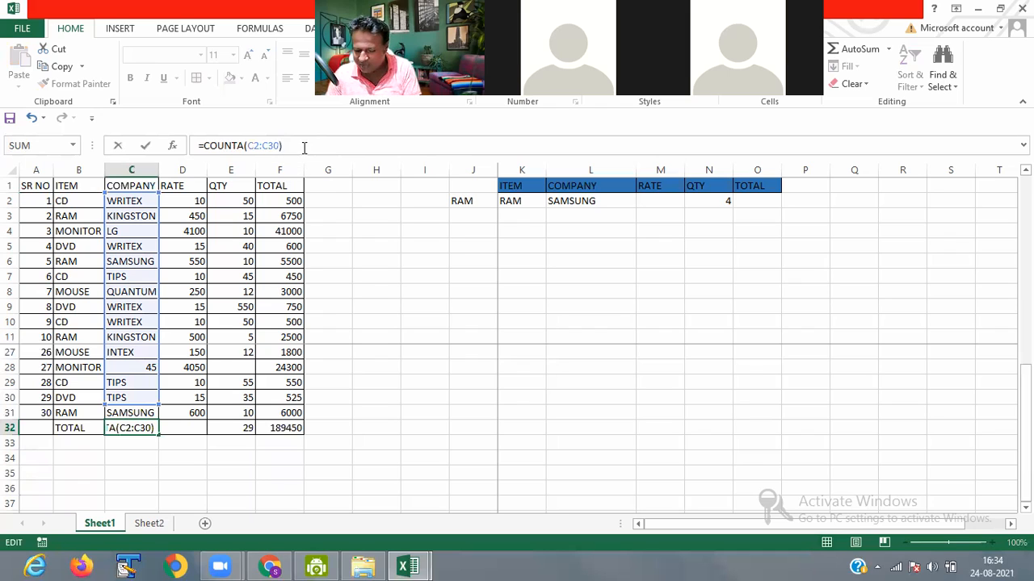
pyautogui.press('Return')
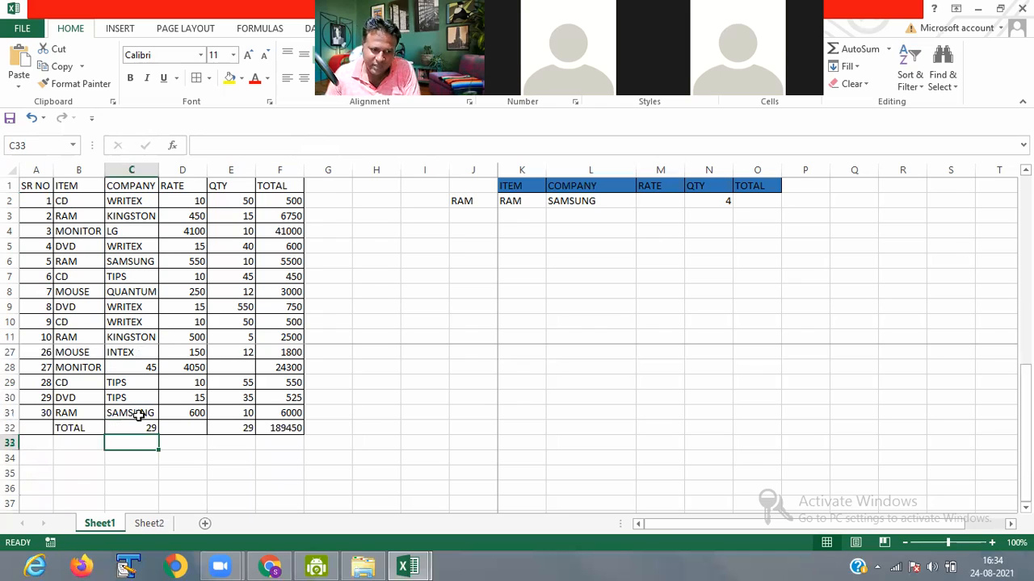
# Step: Replace the company entry in C28, in the row with SR NO 27, with LG
pyautogui.click(144, 368)
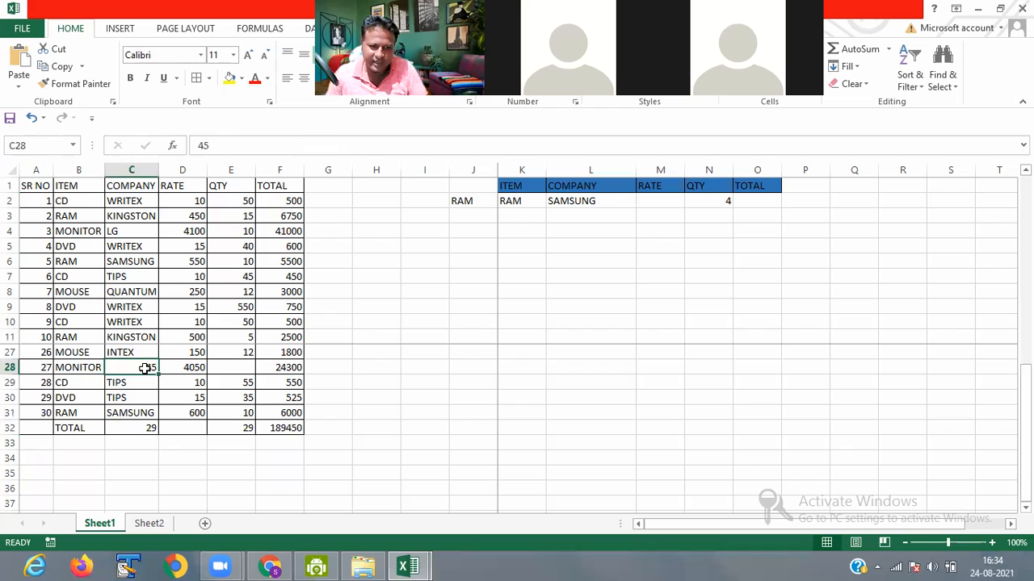
pyautogui.press('BackSpace')
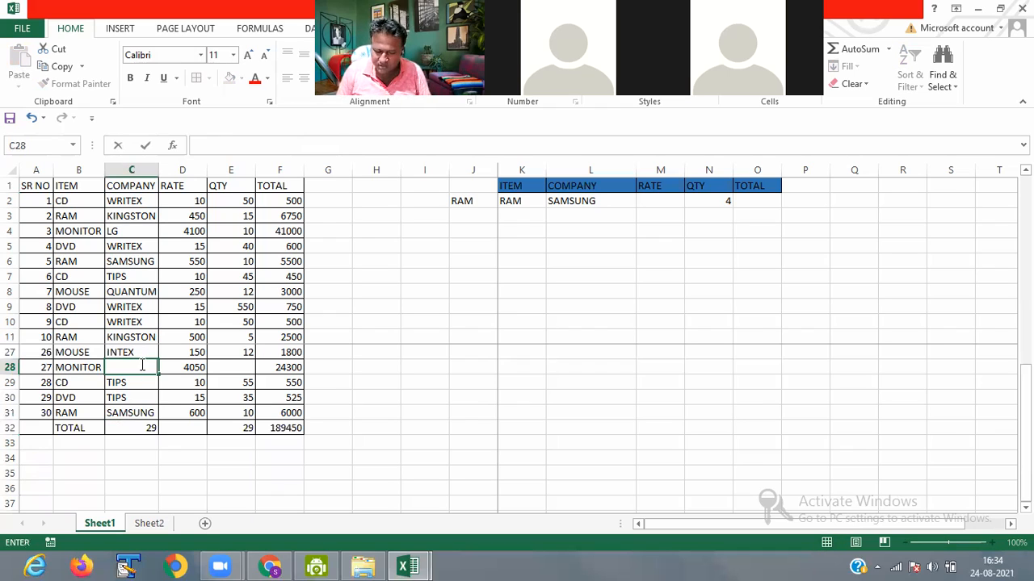
pyautogui.write('LG')
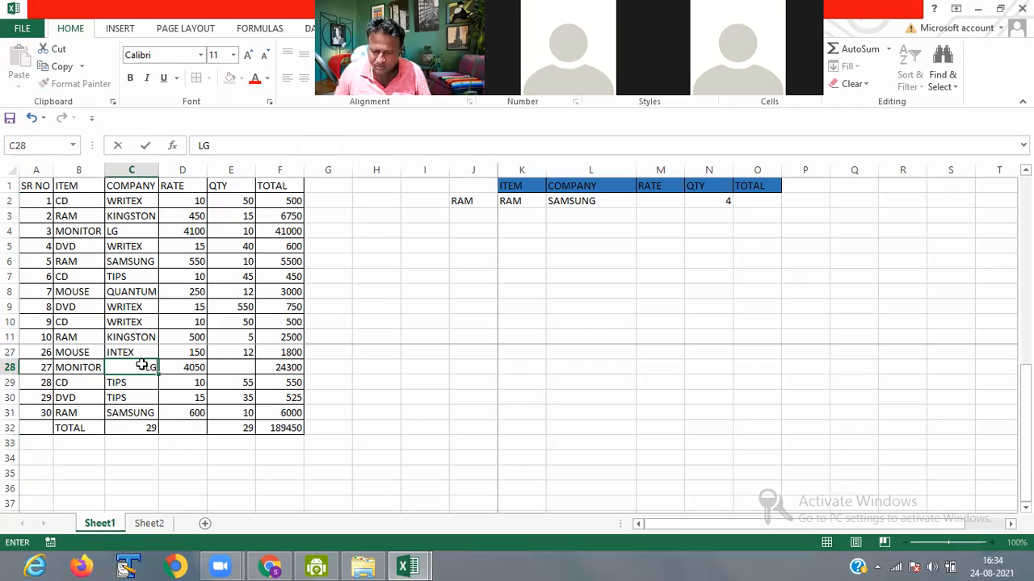
pyautogui.press('Return')
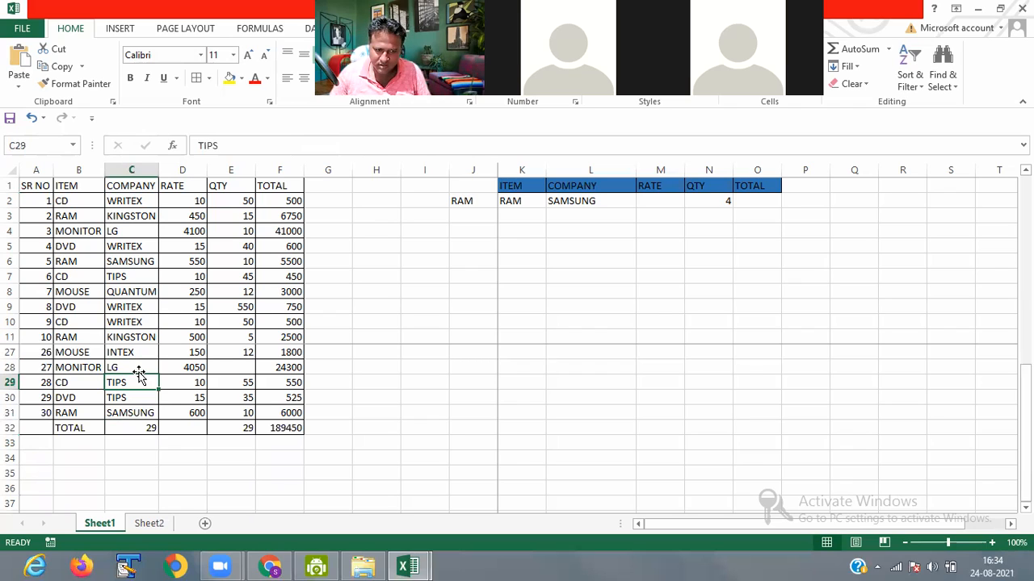
pyautogui.press('Up')
# Step: Compare the COUNTA total in C32 with the company entries in C2:C30
pyautogui.click(143, 431)
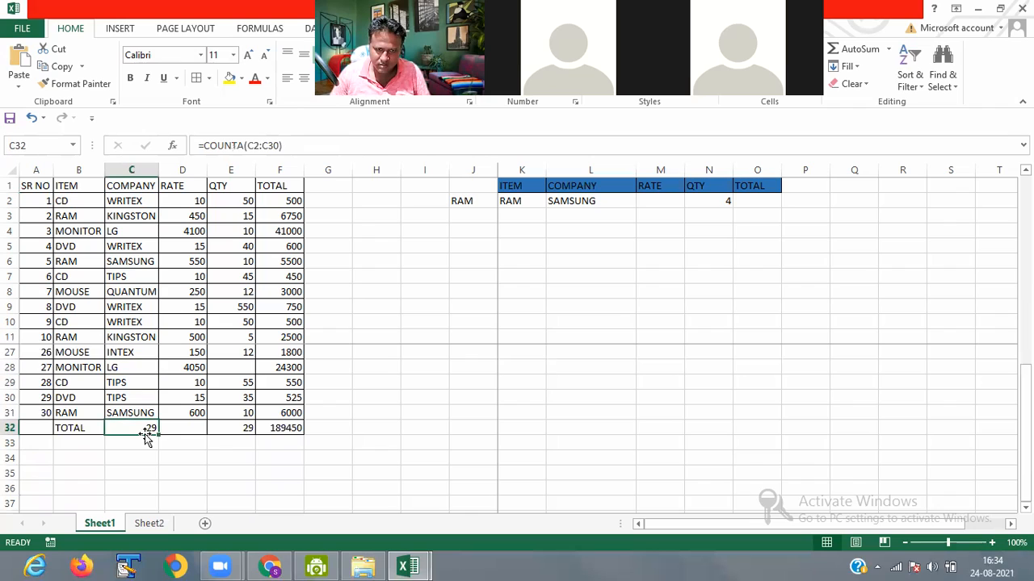
pyautogui.scroll(5, 151, 253)
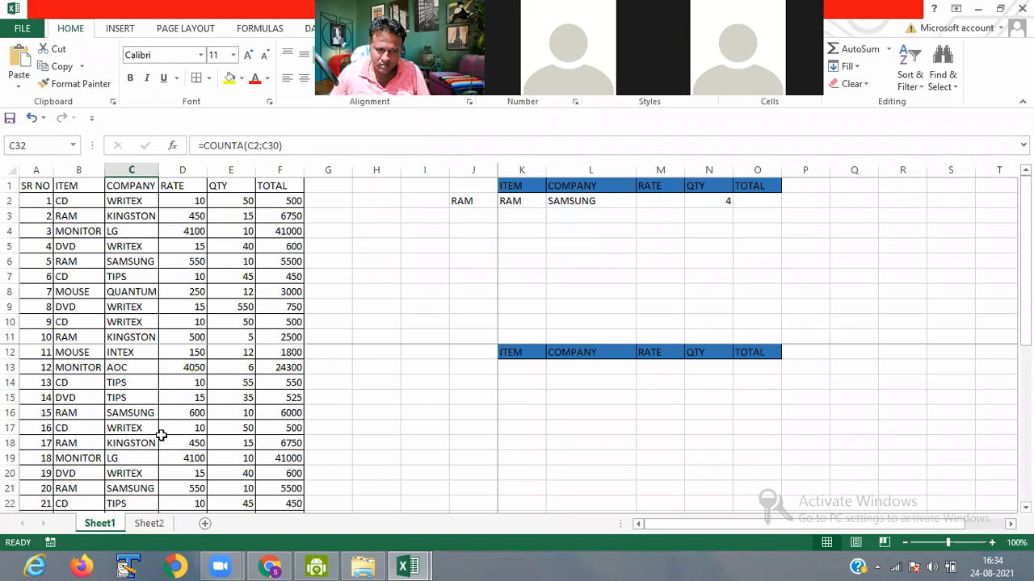
pyautogui.scroll(-4, 132, 443)
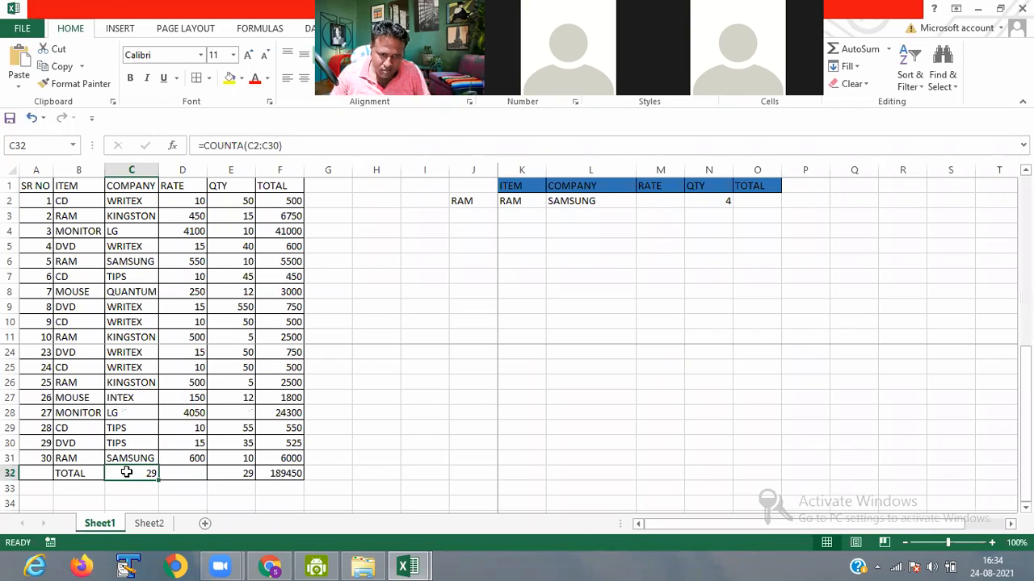
pyautogui.scroll(4, 127, 361)
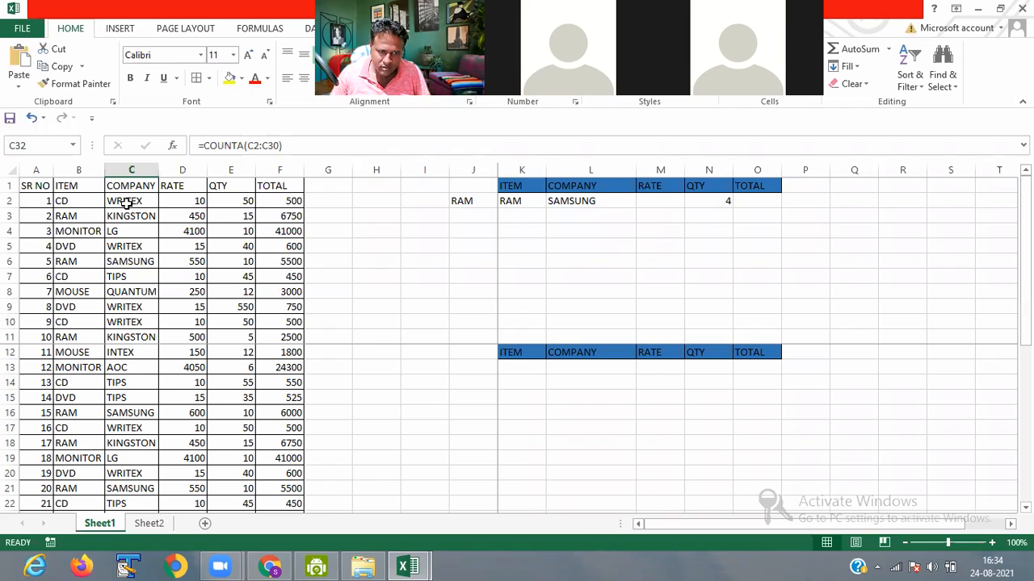
pyautogui.moveTo(127, 203); pyautogui.dragTo(143, 460)
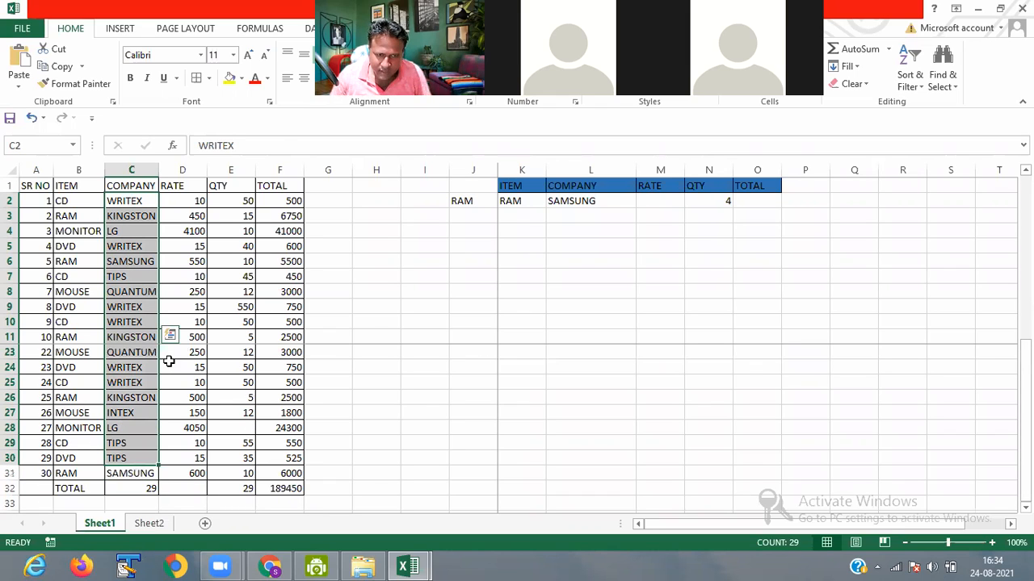
pyautogui.scroll(4, 151, 347)
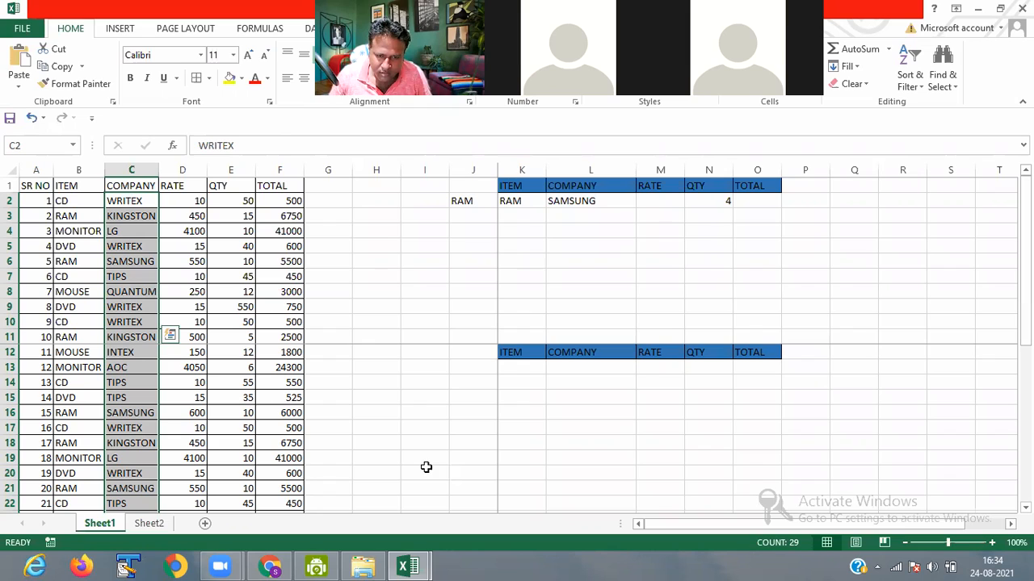
pyautogui.rightClick(158, 494)
pyautogui.hotkey('alt', 'Tab')
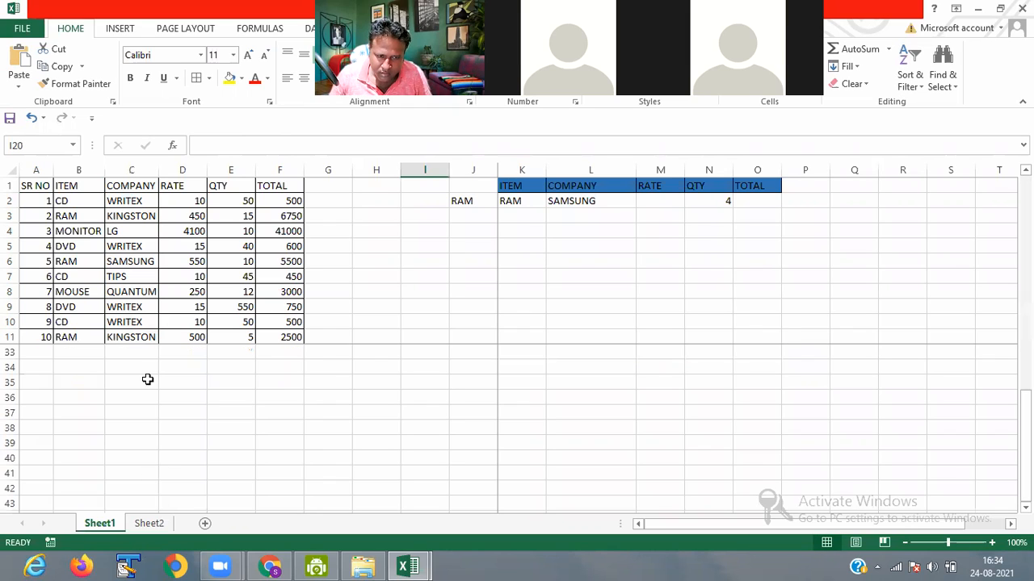
pyautogui.scroll(4, 163, 433)
# Step: Change the function in C32, in the TOTAL row under COMPANY, from COUNTA to COUNT, giving =COUNT(C2:C30)
pyautogui.click(143, 471)
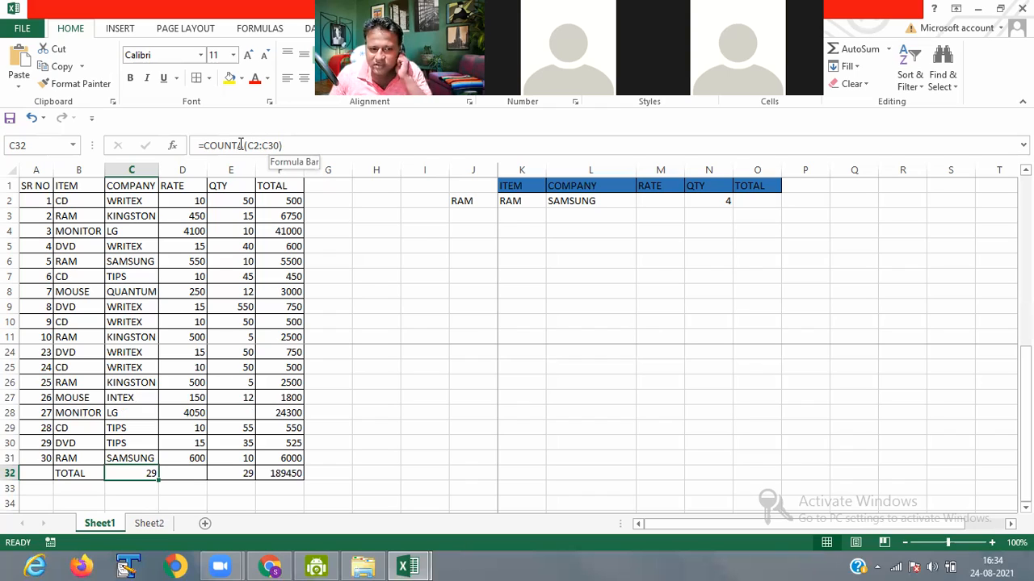
pyautogui.click(242, 145)
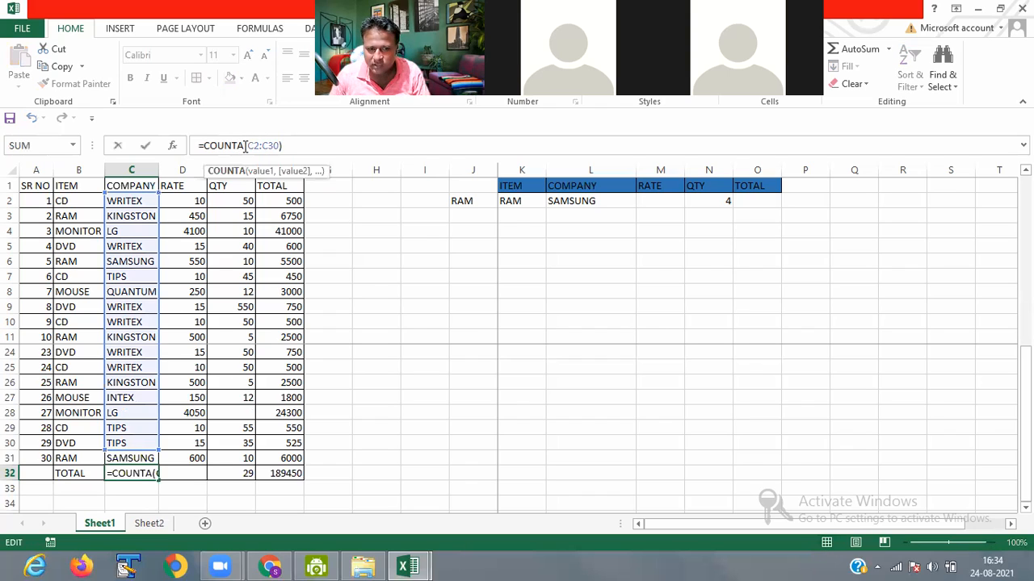
pyautogui.press('BackSpace')
pyautogui.click(309, 145)
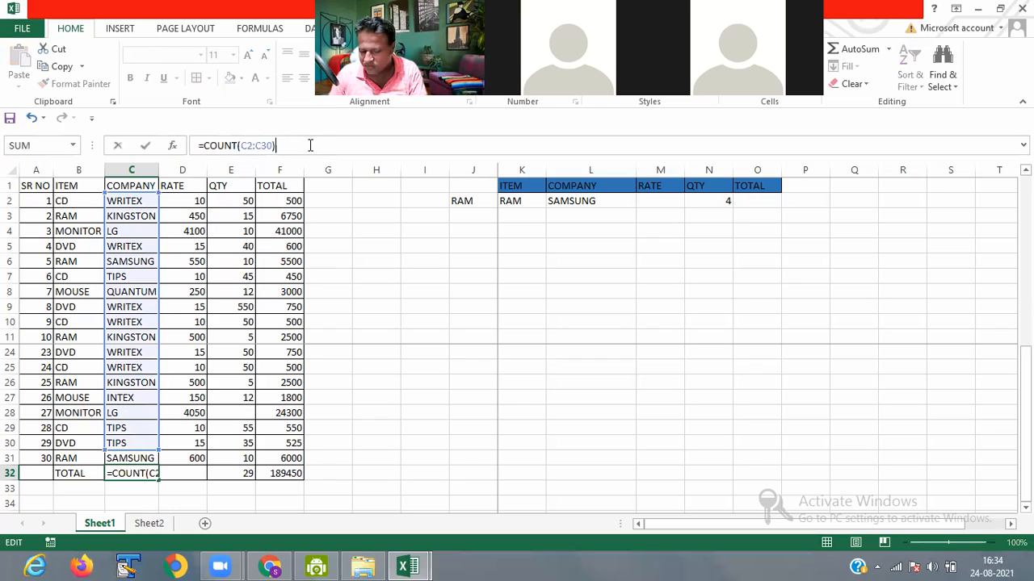
pyautogui.press('Return')
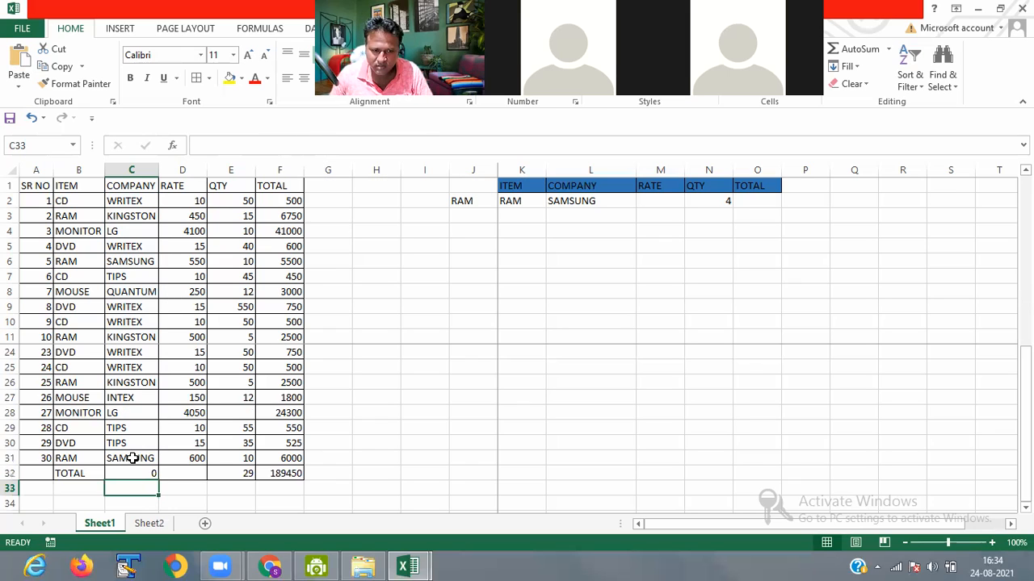
pyautogui.press('Up')
pyautogui.press('Up')
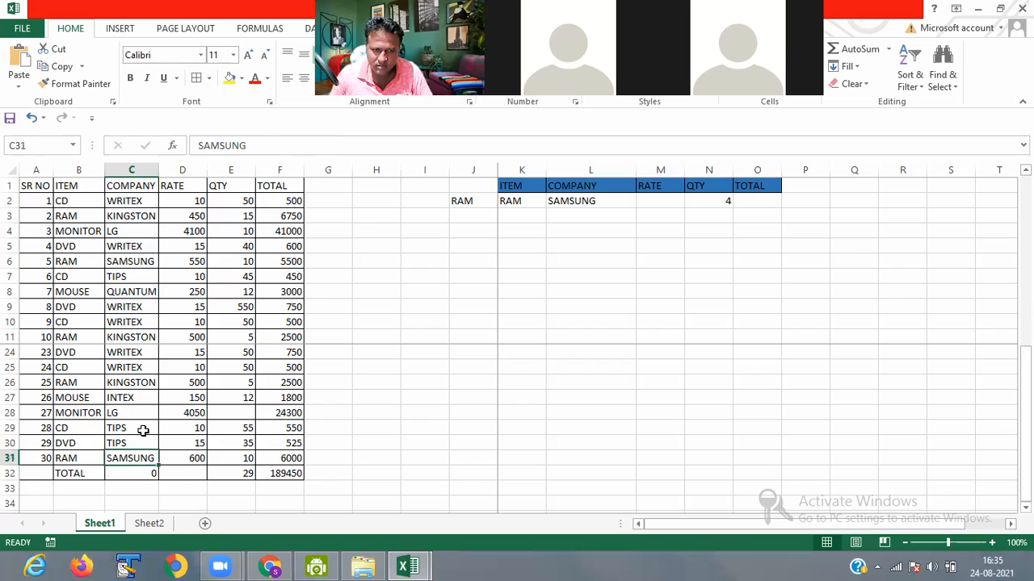
pyautogui.scroll(-1, 141, 420)
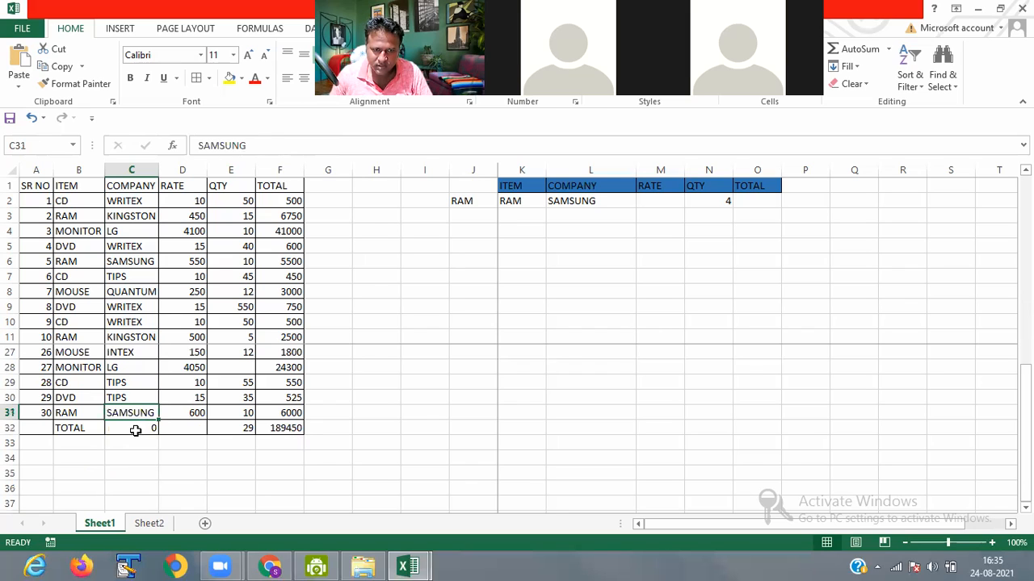
pyautogui.press('Down')
pyautogui.scroll(5, 130, 315)
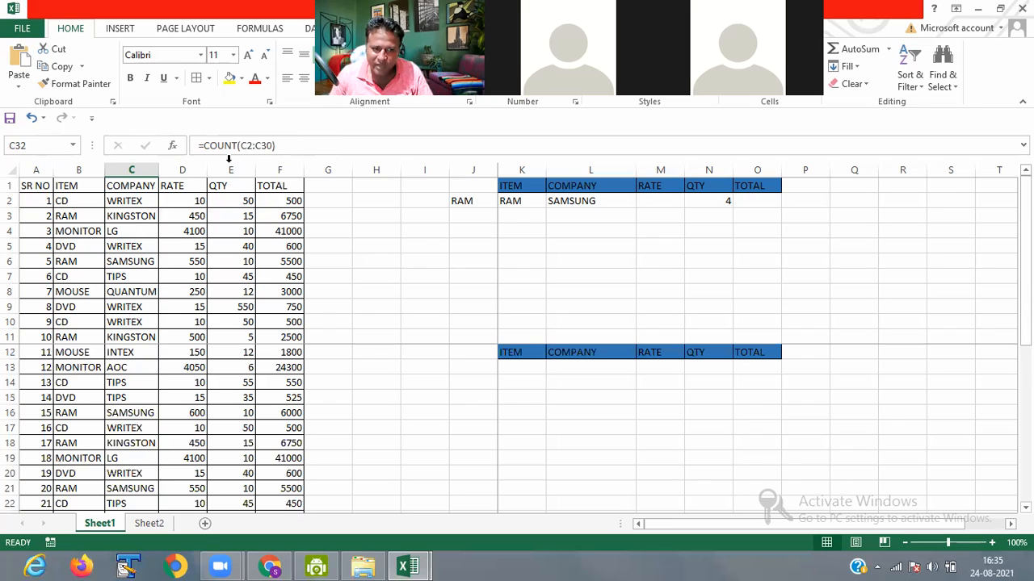
# Step: Clear the range in the COUNT formula of C32 and enter it again as C2:C30
pyautogui.click(272, 146)
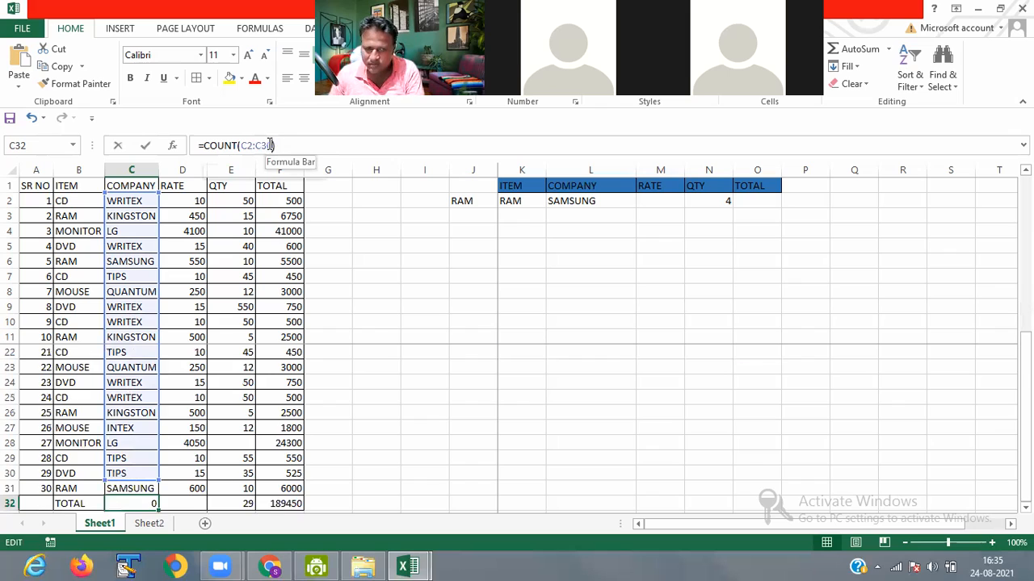
pyautogui.press('BackSpace')
pyautogui.press('BackSpace')
pyautogui.press('BackSpace')
pyautogui.press('BackSpace')
pyautogui.press('BackSpace')
pyautogui.press('BackSpace')
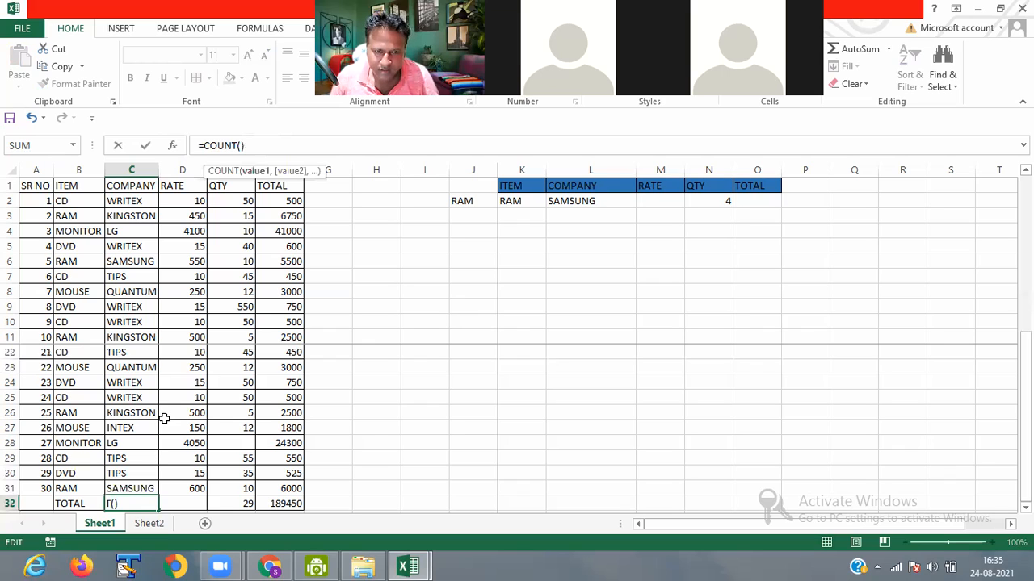
pyautogui.click(125, 202)
pyautogui.write(':')
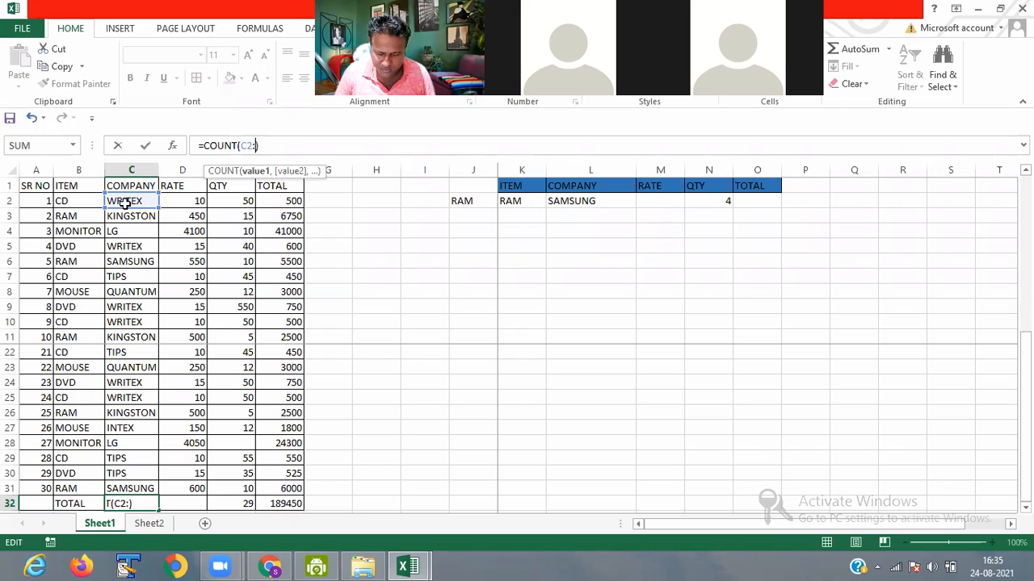
pyautogui.write('C30')
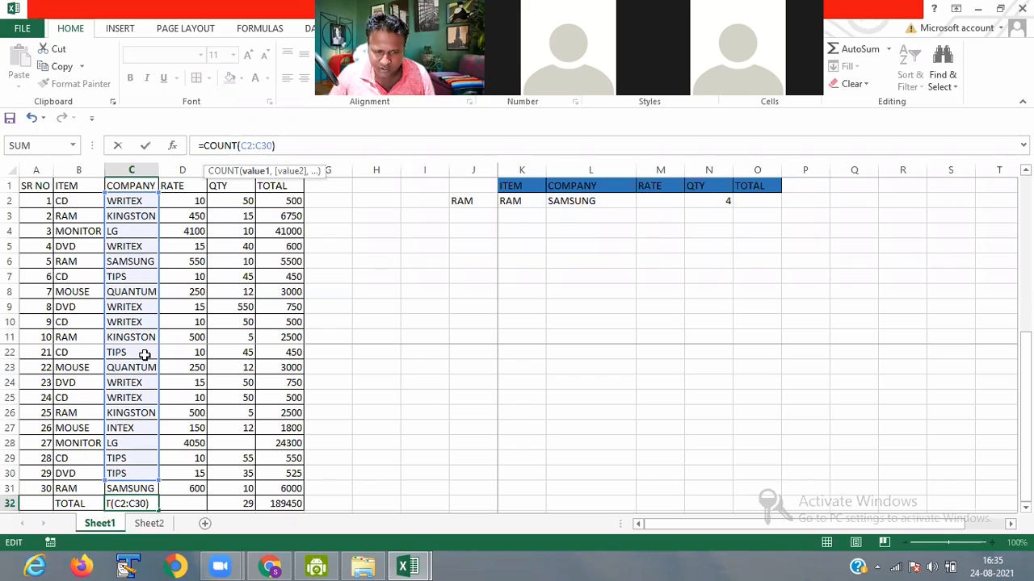
pyautogui.click(301, 146)
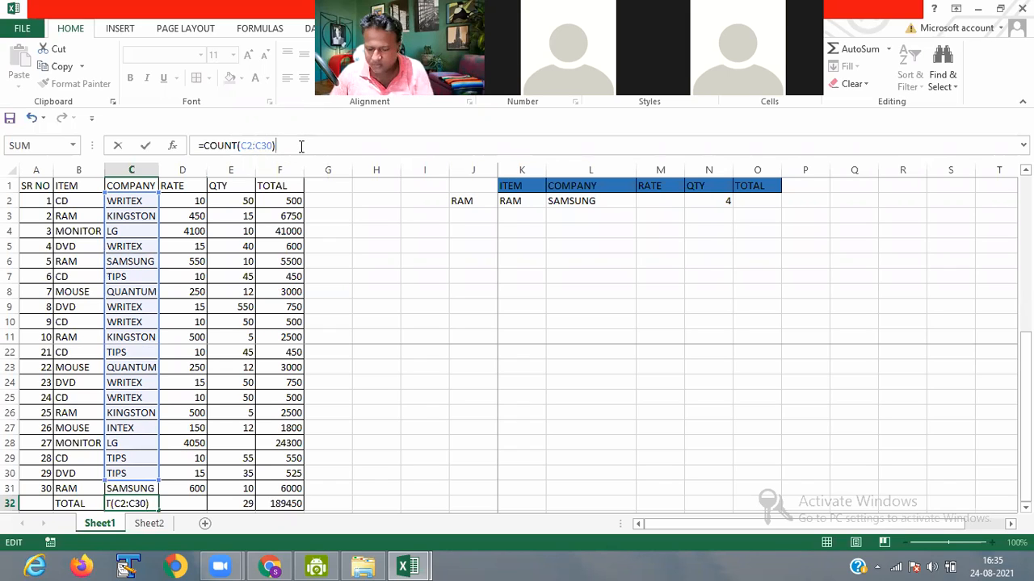
pyautogui.press('Return')
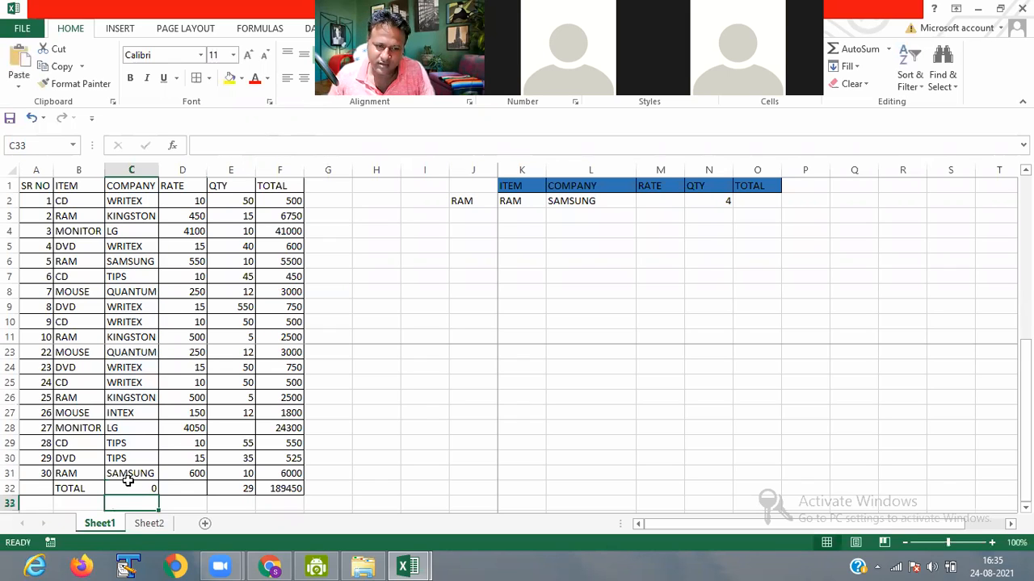
pyautogui.click(127, 484)
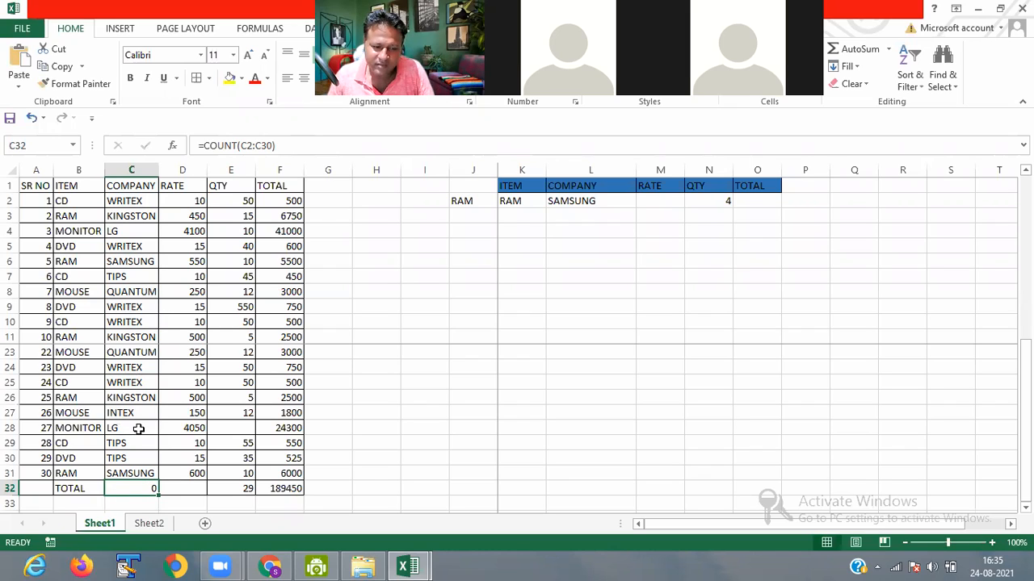
# Step: Enter a COUNT formula over D2:D31 in D32, in the TOTAL row under RATE
pyautogui.click(181, 491)
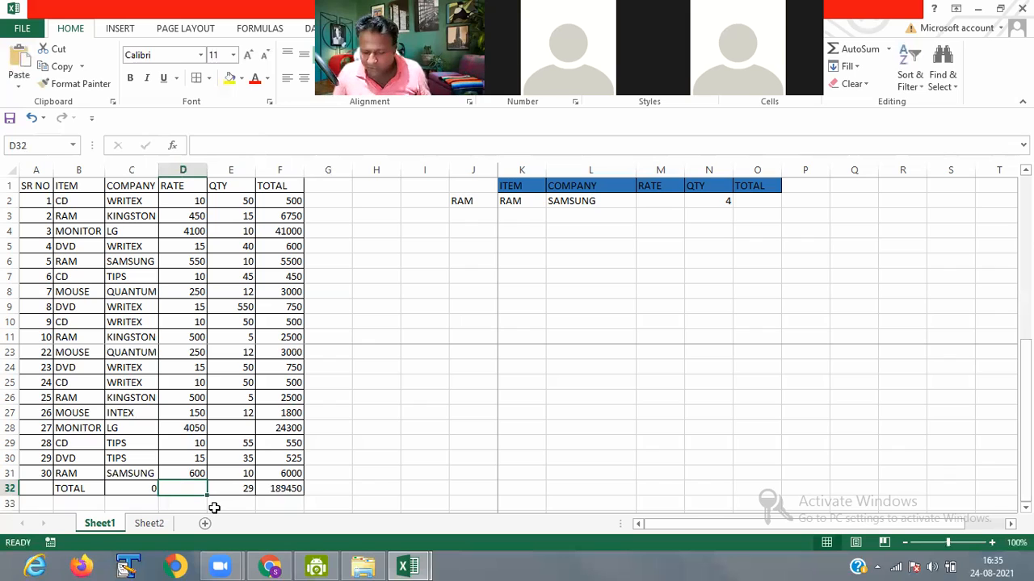
pyautogui.write('=C')
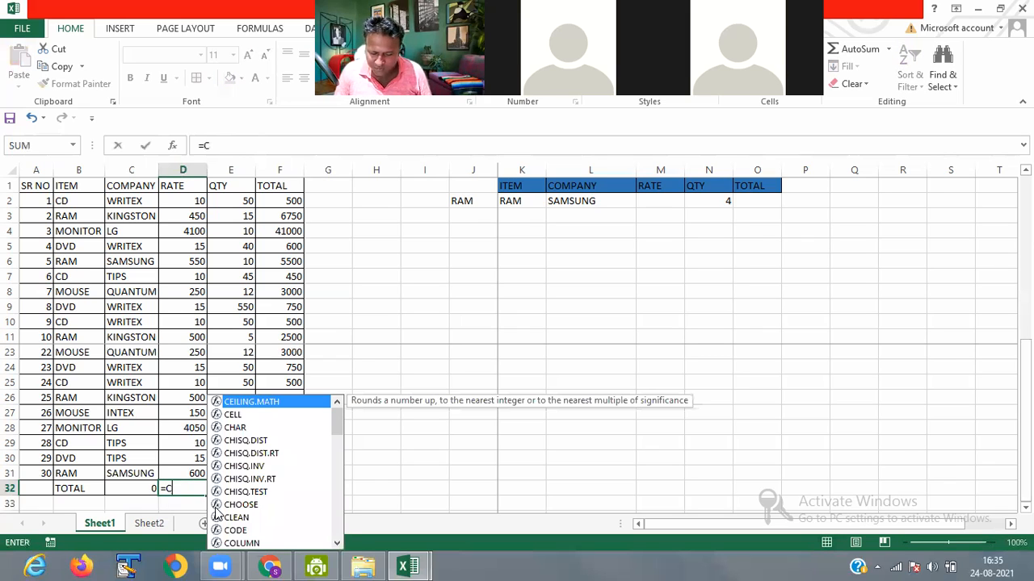
pyautogui.write('OUNT')
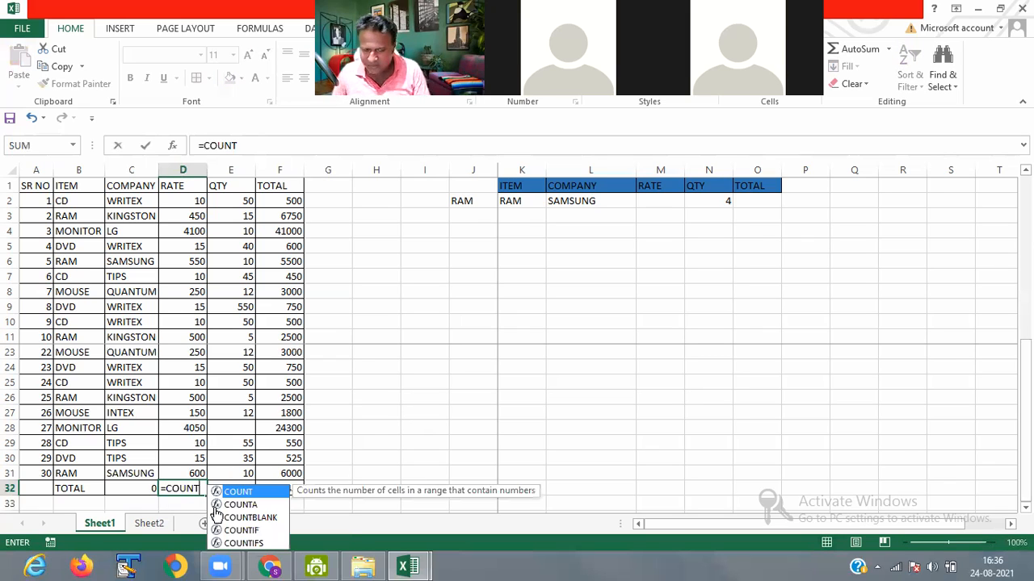
pyautogui.write('(')
pyautogui.scroll(3, 154, 292)
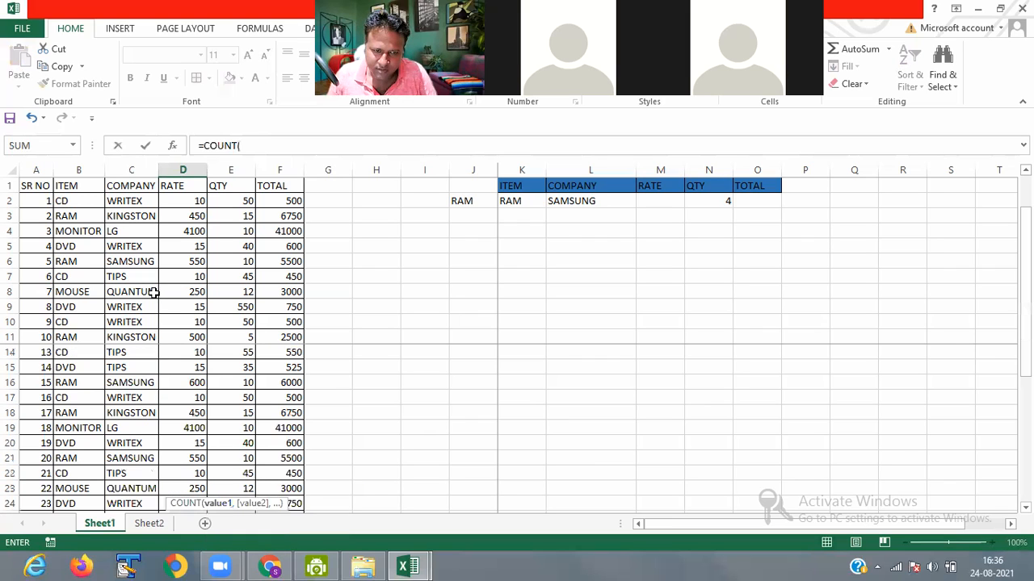
pyautogui.scroll(1, 178, 210)
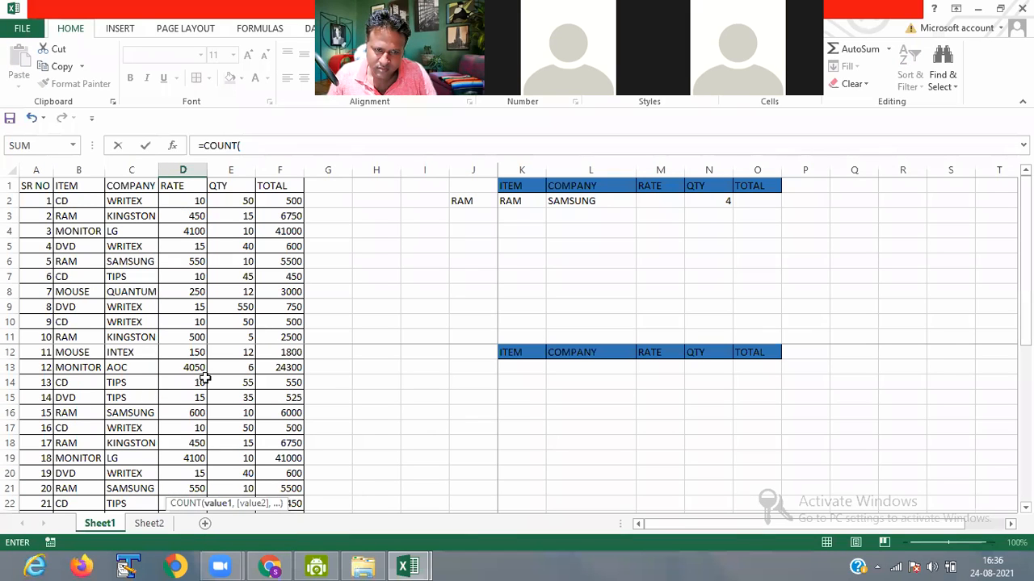
pyautogui.moveTo(182, 200); pyautogui.dragTo(199, 443)
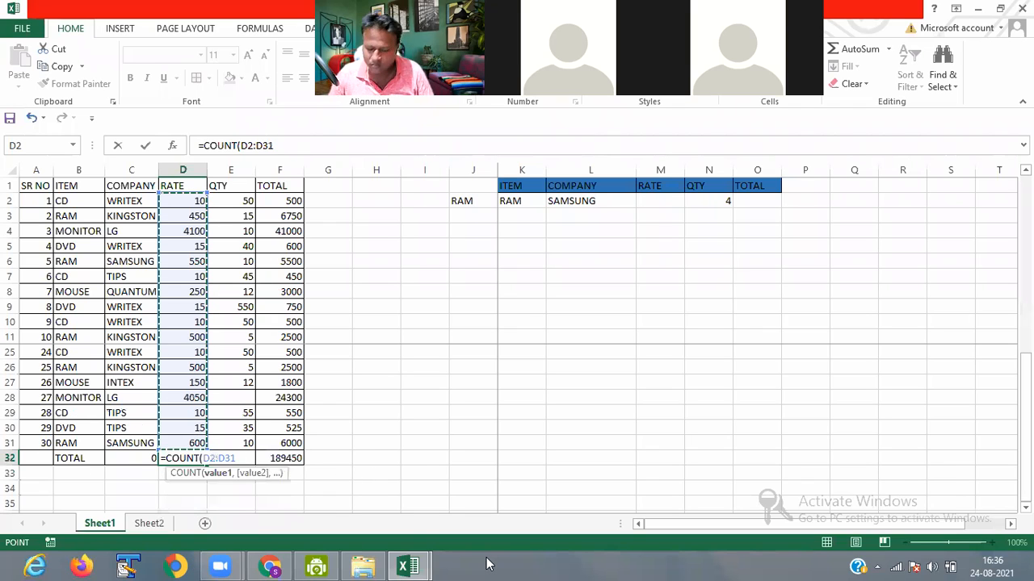
pyautogui.press('Return')
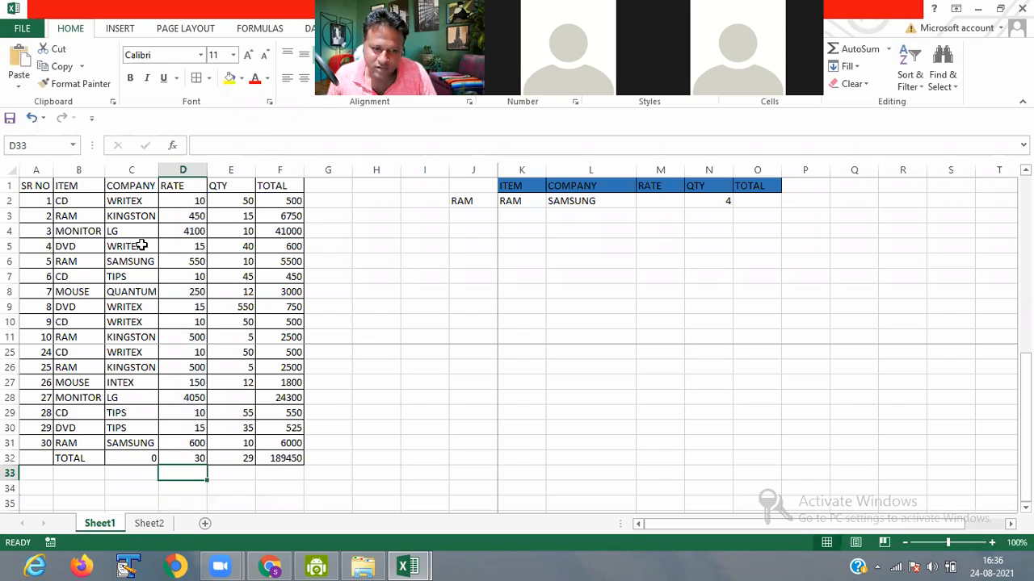
# Step: Change the function in C32, in the TOTAL row under COMPANY, from COUNT to COUNTA, giving =COUNTA(C2:C30)
pyautogui.click(130, 457)
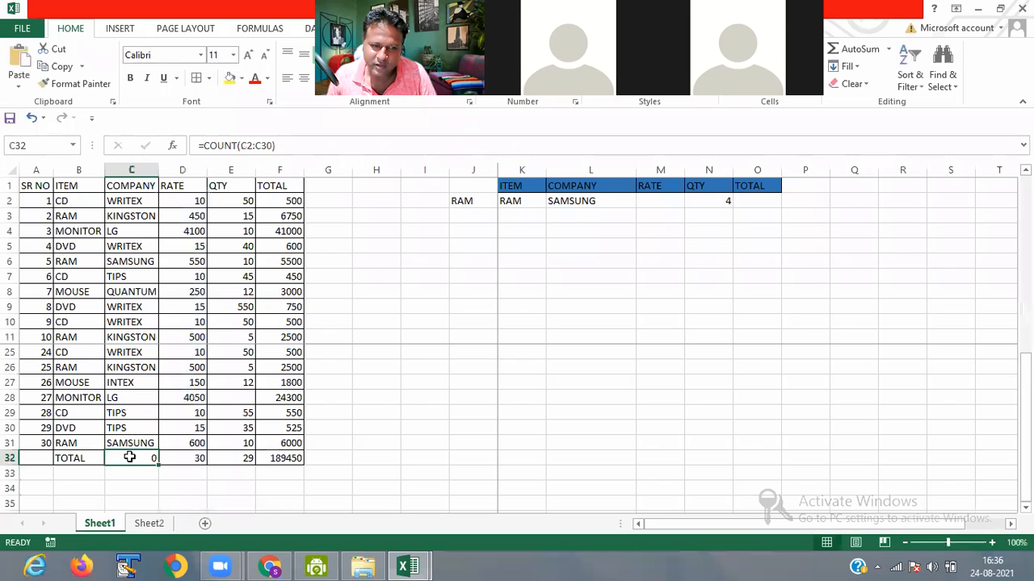
pyautogui.click(235, 146)
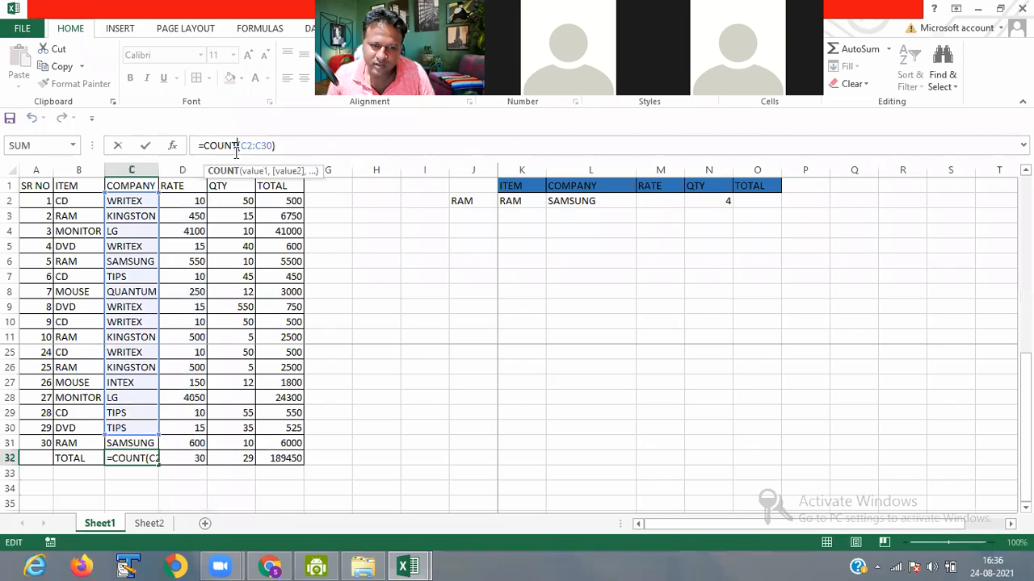
pyautogui.write('A')
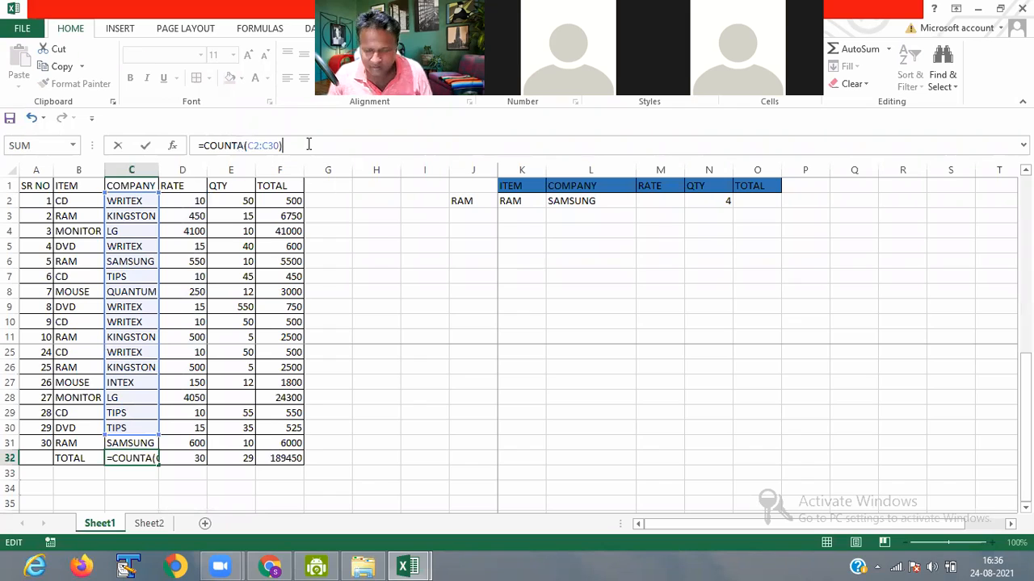
pyautogui.press('Return')
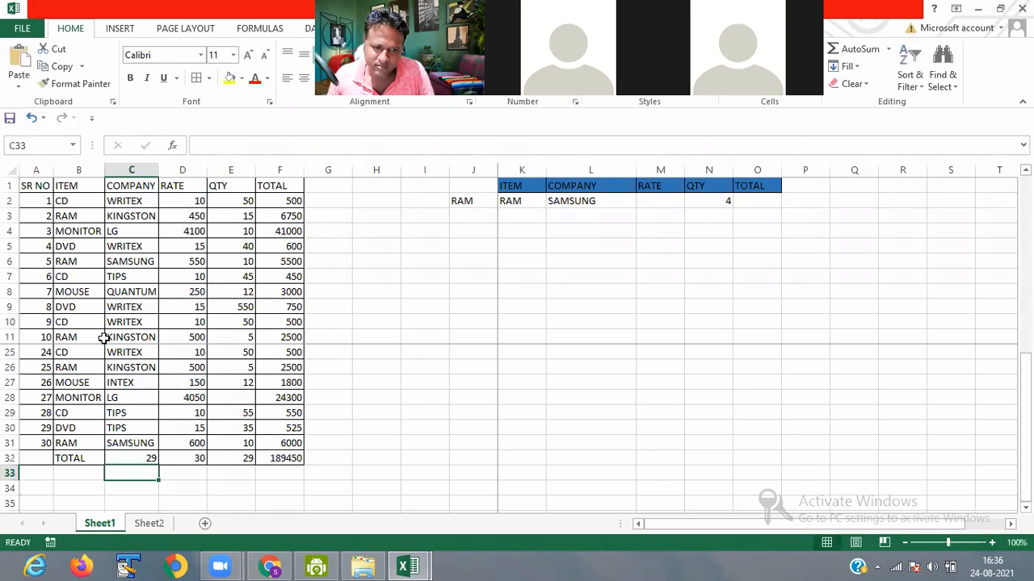
# Step: Examine the RAM criterion in K2 and the COUNTIFS formula under QTY in N2
pyautogui.scroll(4, 125, 331)
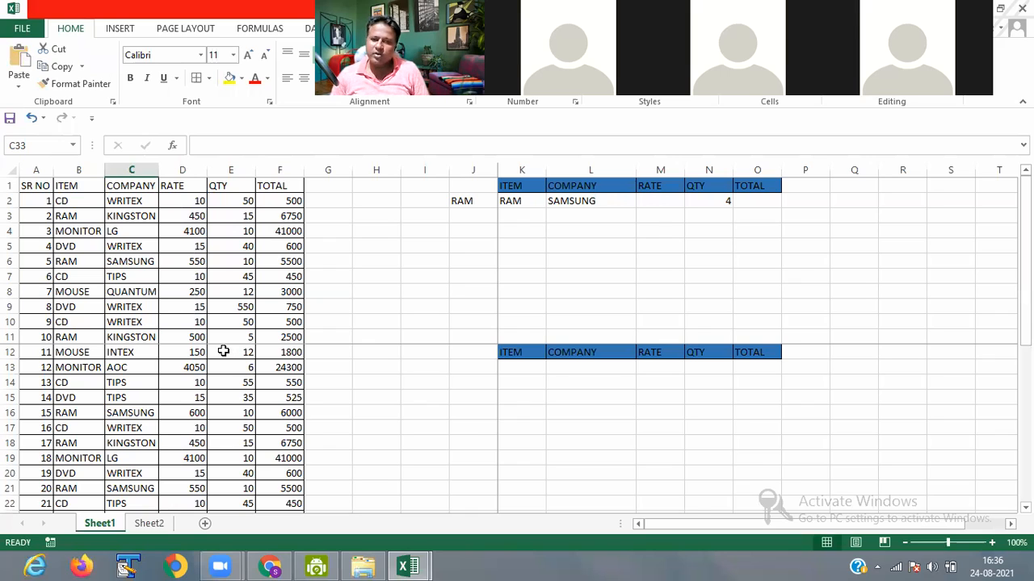
pyautogui.scroll(-3, 224, 352)
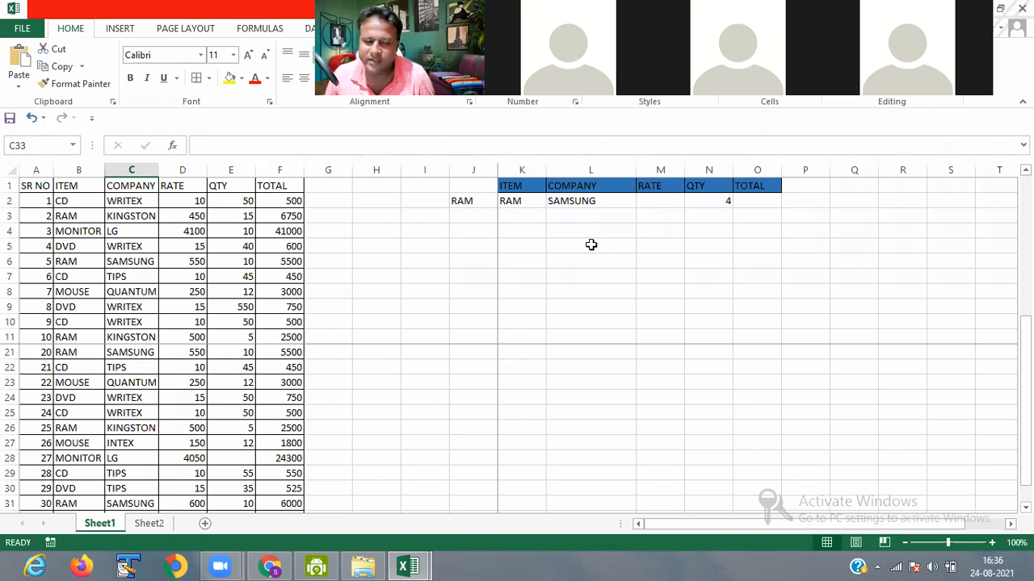
pyautogui.click(520, 201)
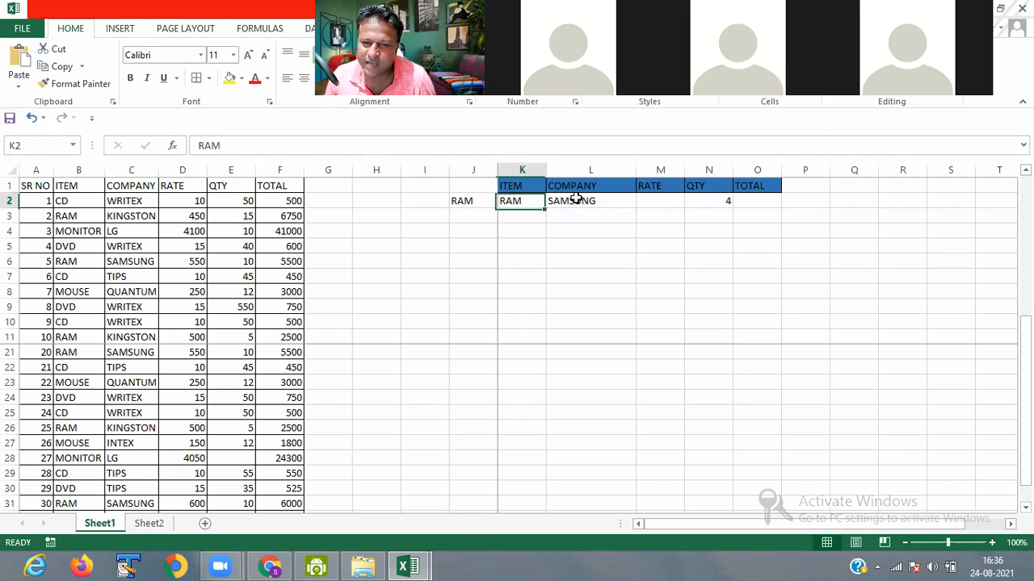
pyautogui.click(716, 203)
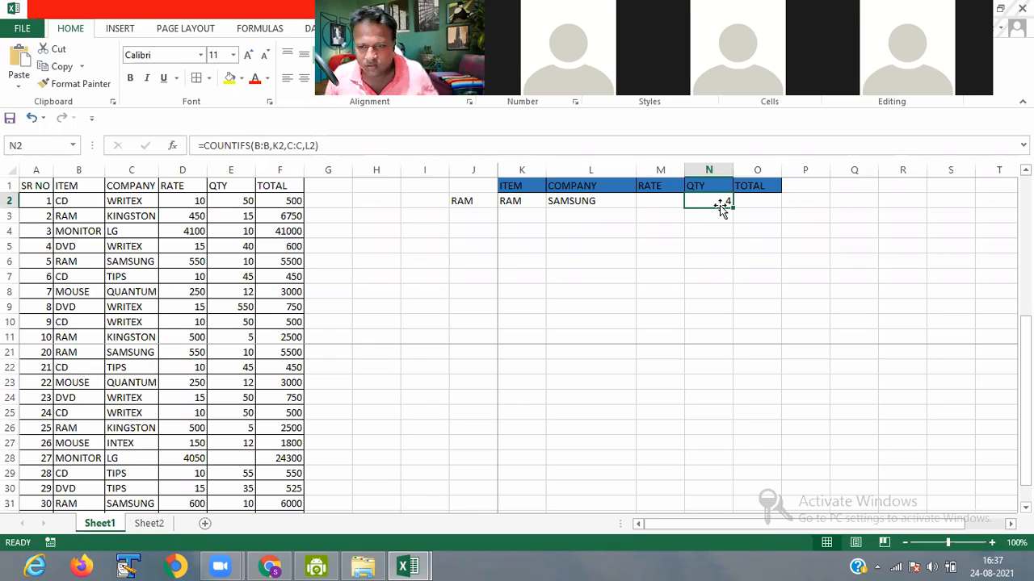
# Step: Begin a COUNTIFS formula in O2 with the ITEM column B:B as first criteria range and K2 as its criterion
pyautogui.click(749, 199)
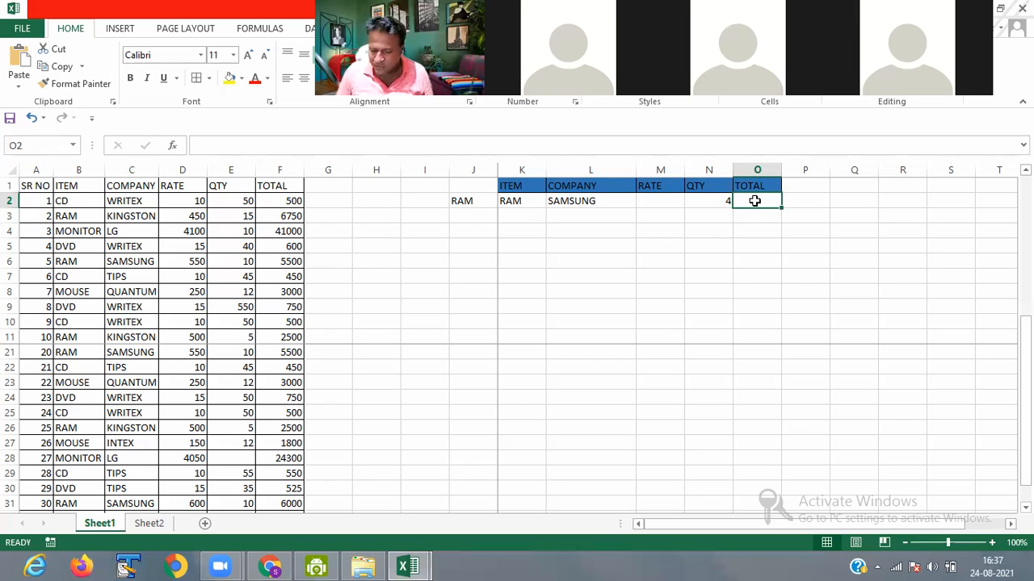
pyautogui.write('=C')
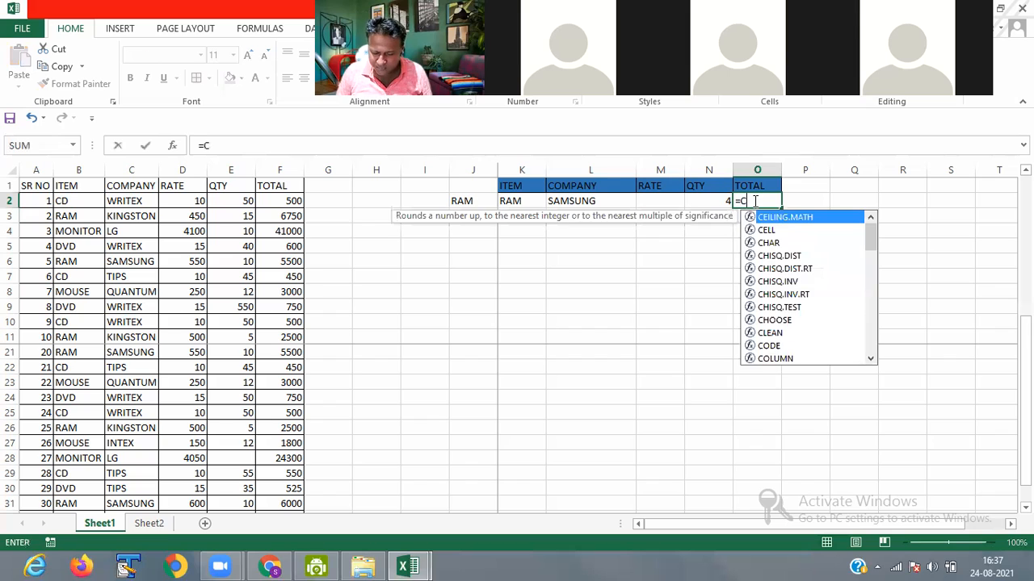
pyautogui.write('OUN')
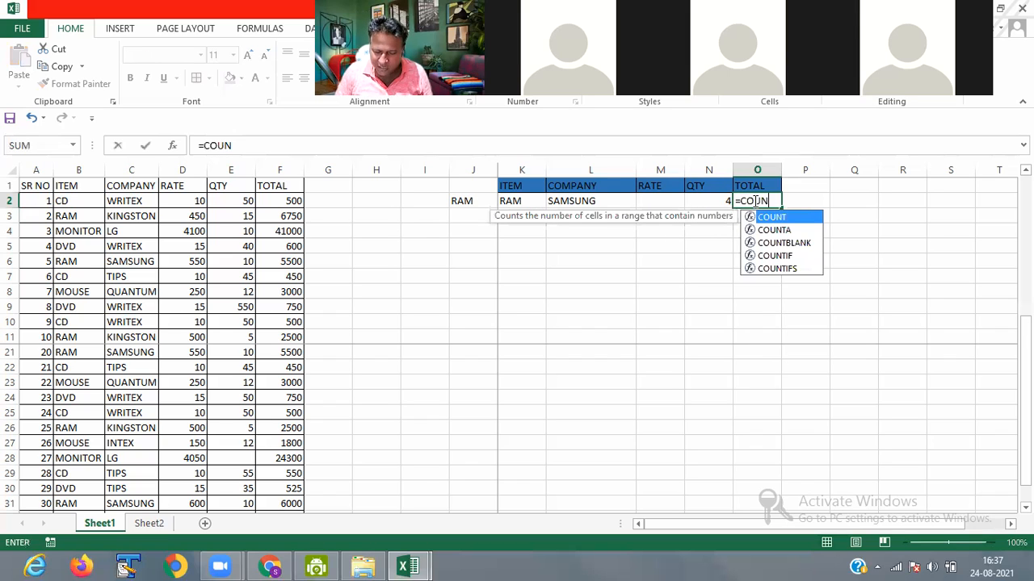
pyautogui.write('TI')
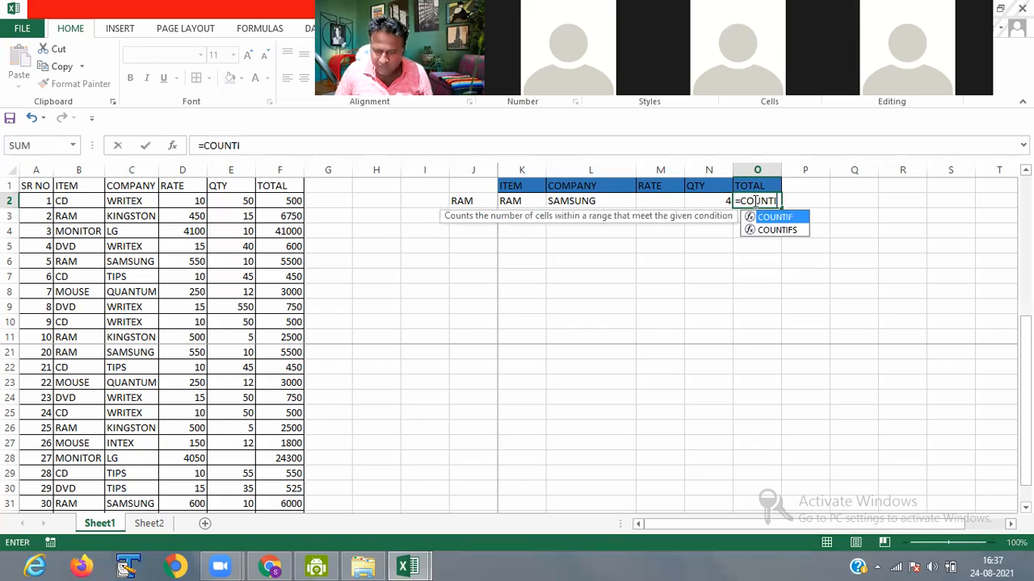
pyautogui.write('FS(')
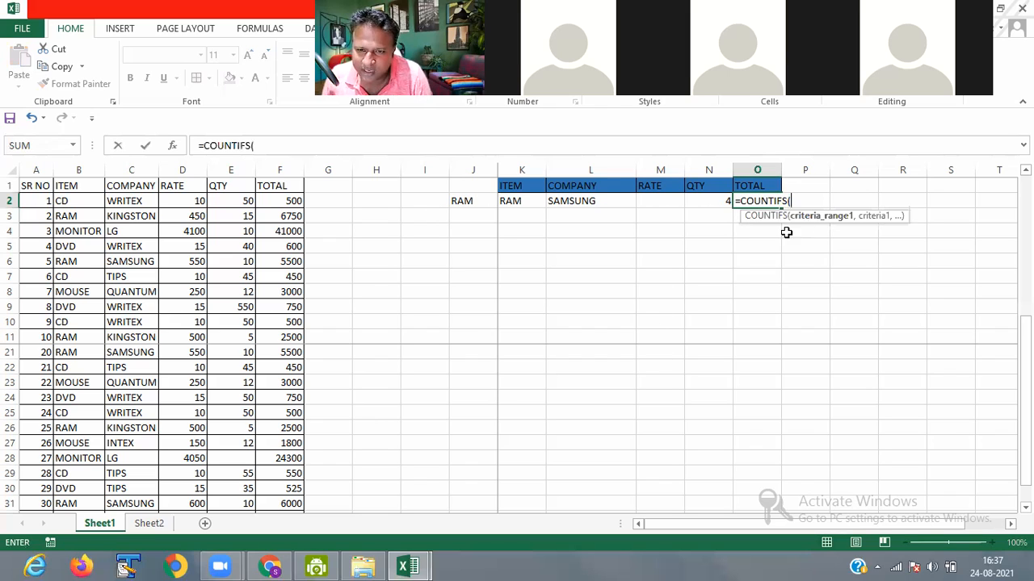
pyautogui.click(84, 166)
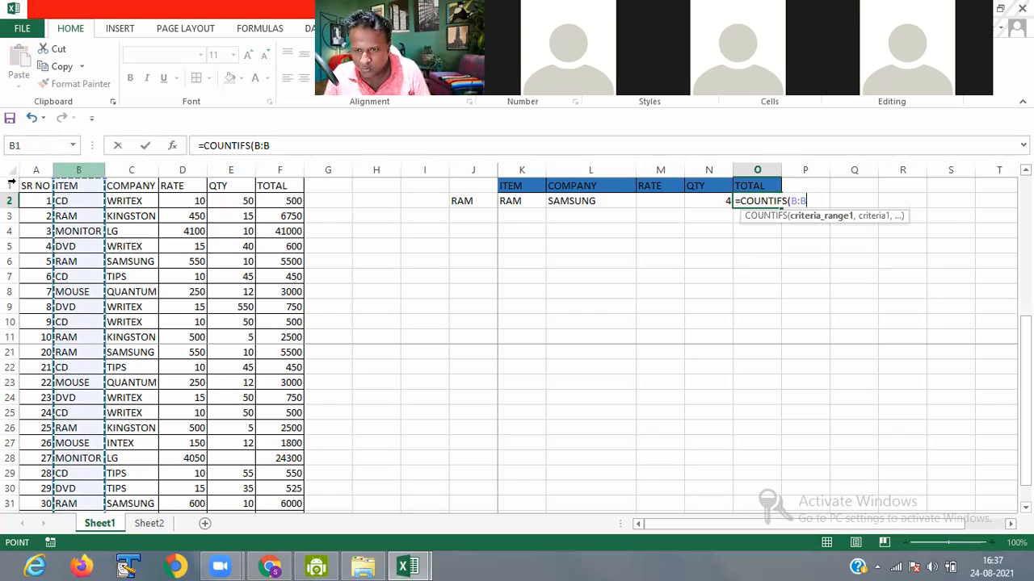
pyautogui.write(',')
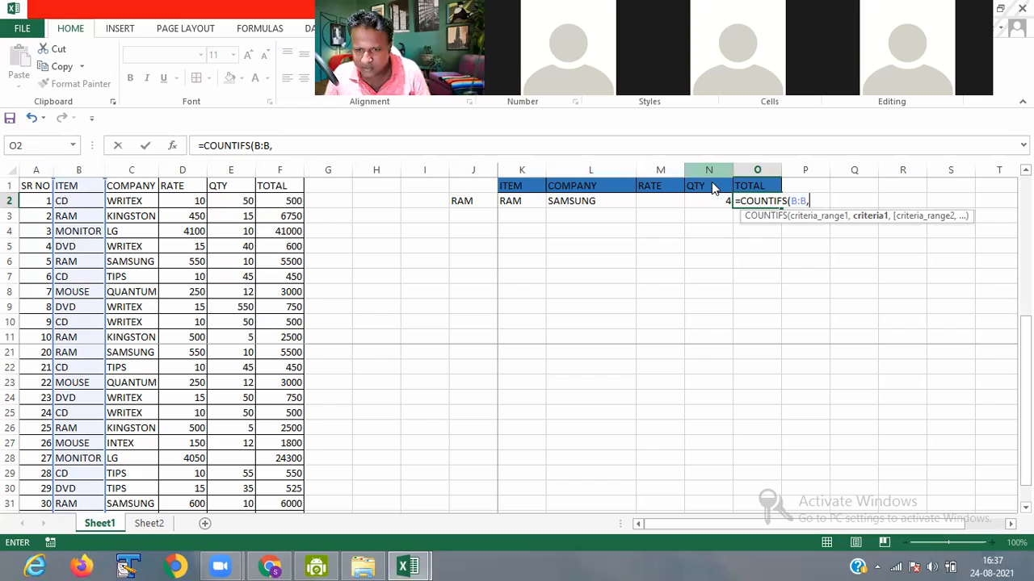
pyautogui.click(516, 201)
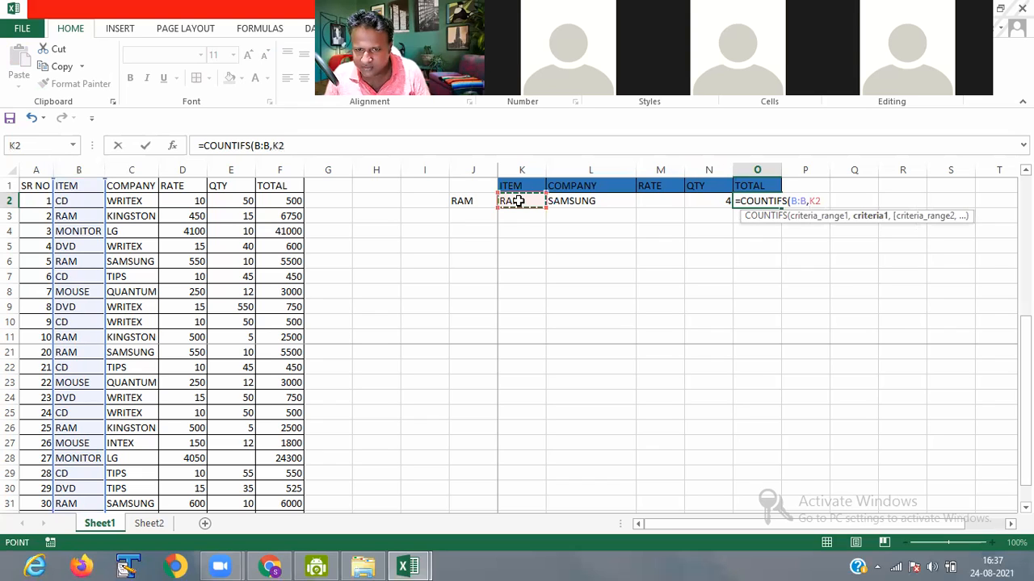
# Step: Add the COMPANY column C:C as second criteria range and L2 as its criterion to the COUNTIFS formula in O2
pyautogui.write(',')
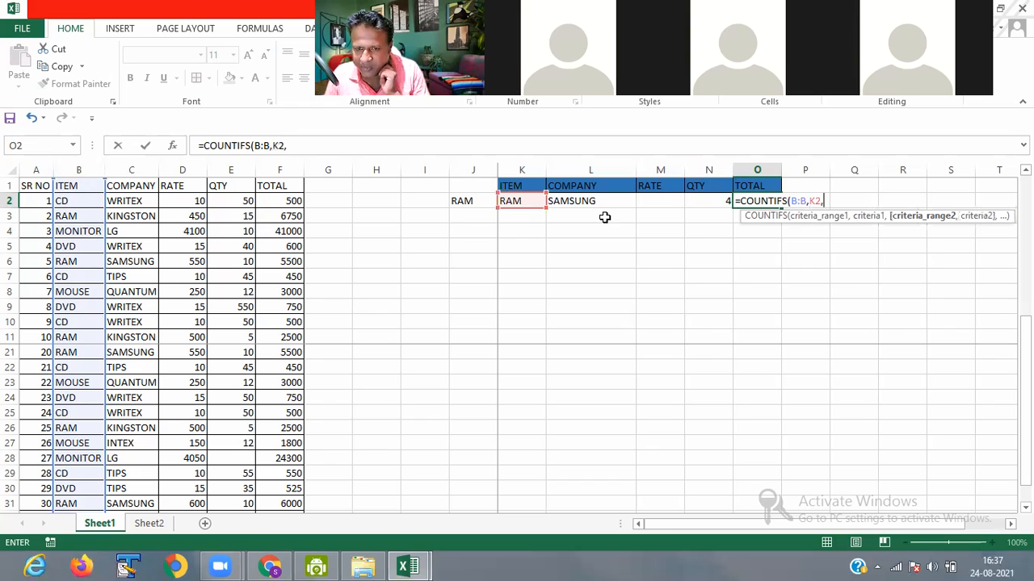
pyautogui.click(133, 169)
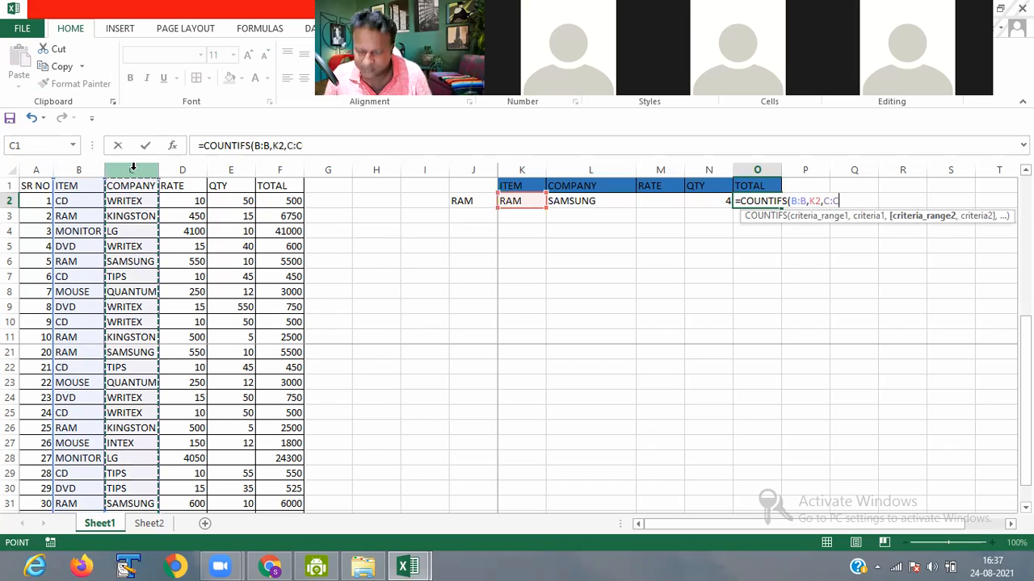
pyautogui.write(',')
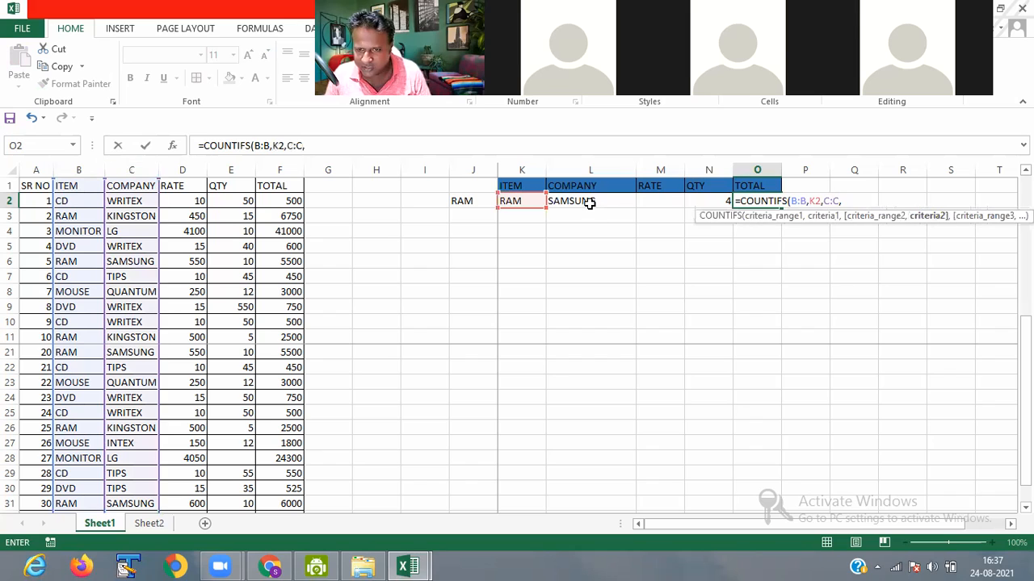
pyautogui.click(591, 204)
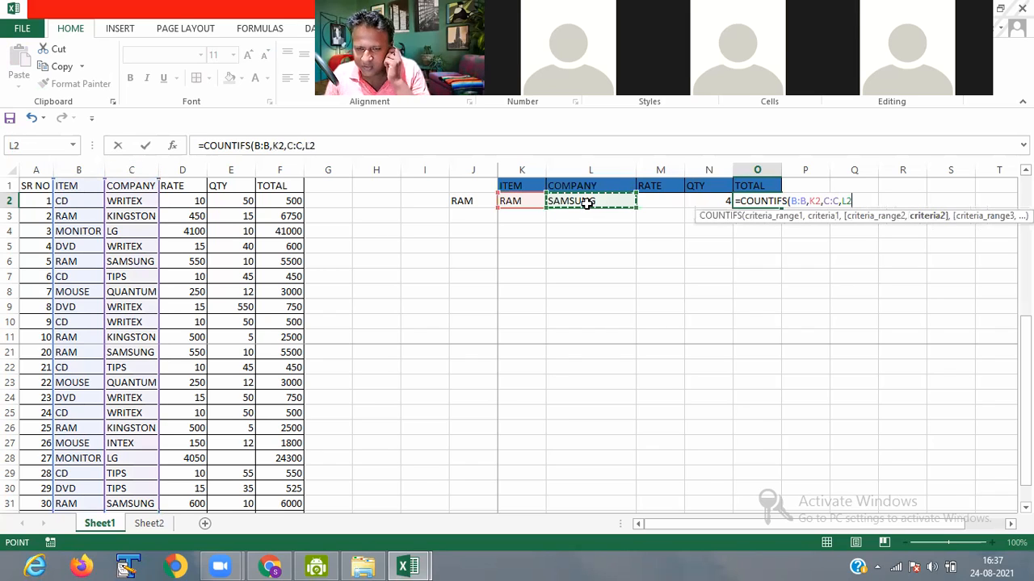
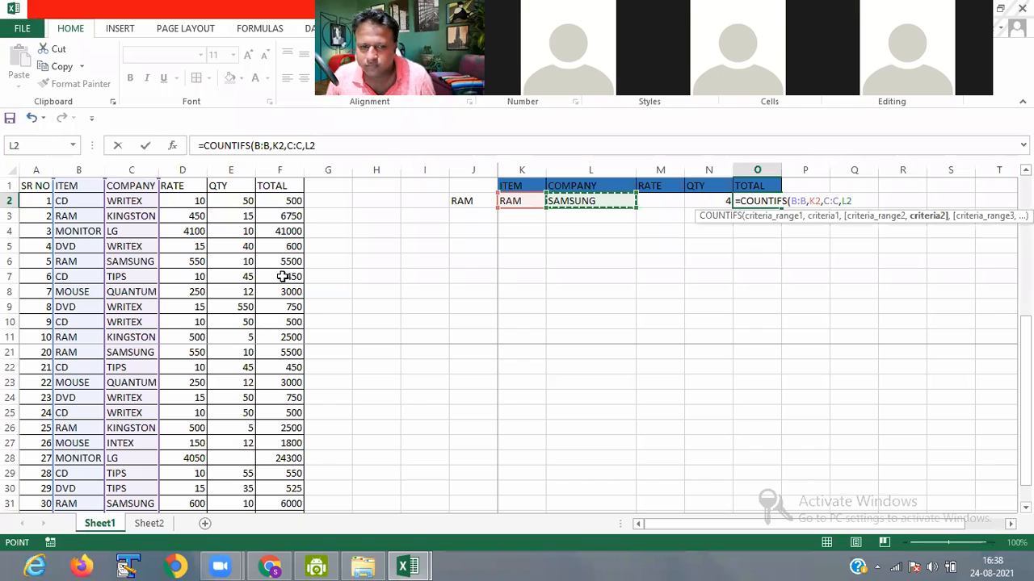
pyautogui.scroll(-1, 270, 333)
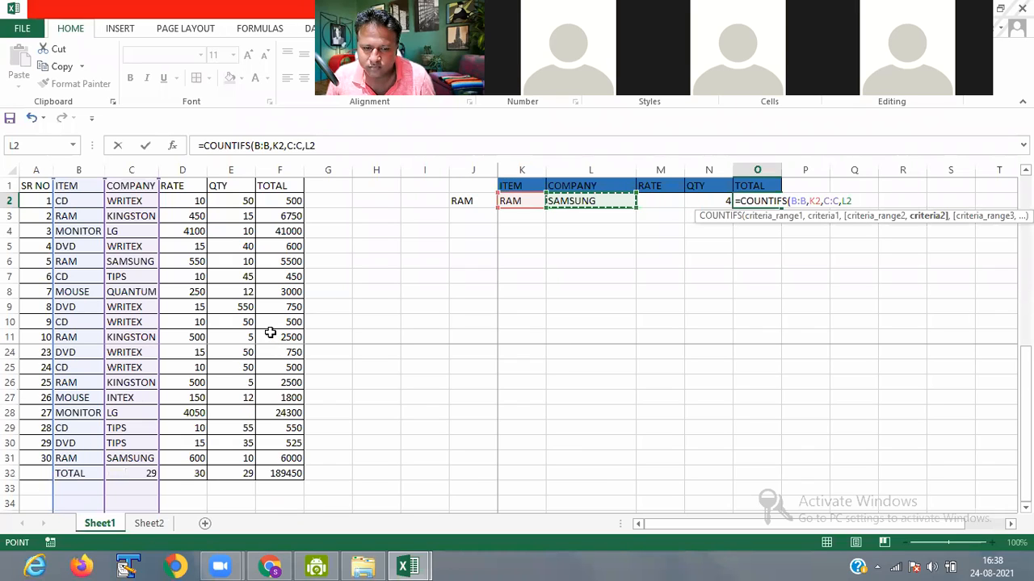
pyautogui.scroll(2, 271, 327)
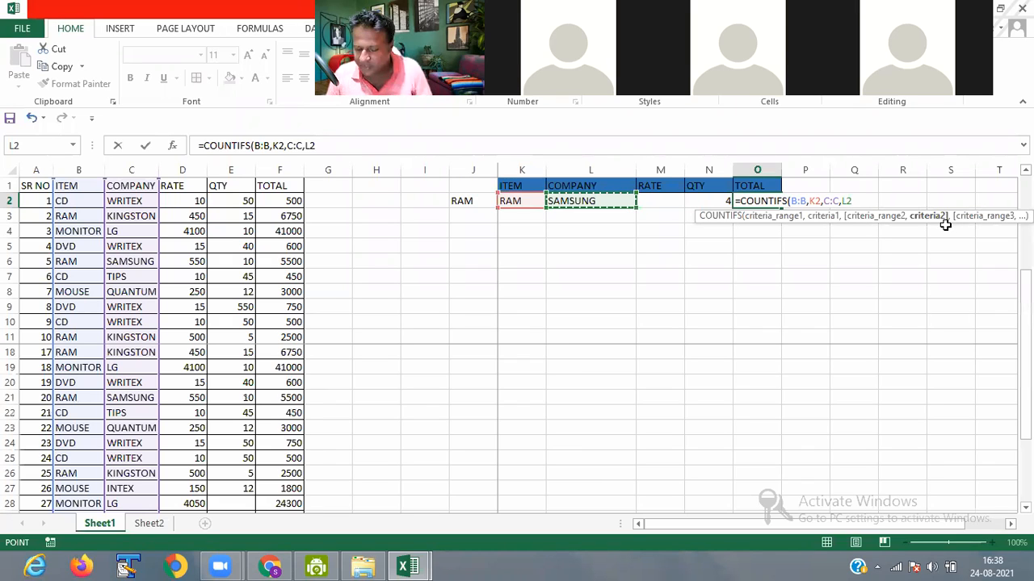
# Step: Erase the whole unfinished COUNTIFS formula from O2 and leave the cell empty
pyautogui.press('BackSpace')
pyautogui.press('BackSpace')
pyautogui.press('BackSpace')
pyautogui.press('BackSpace')
pyautogui.press('BackSpace')
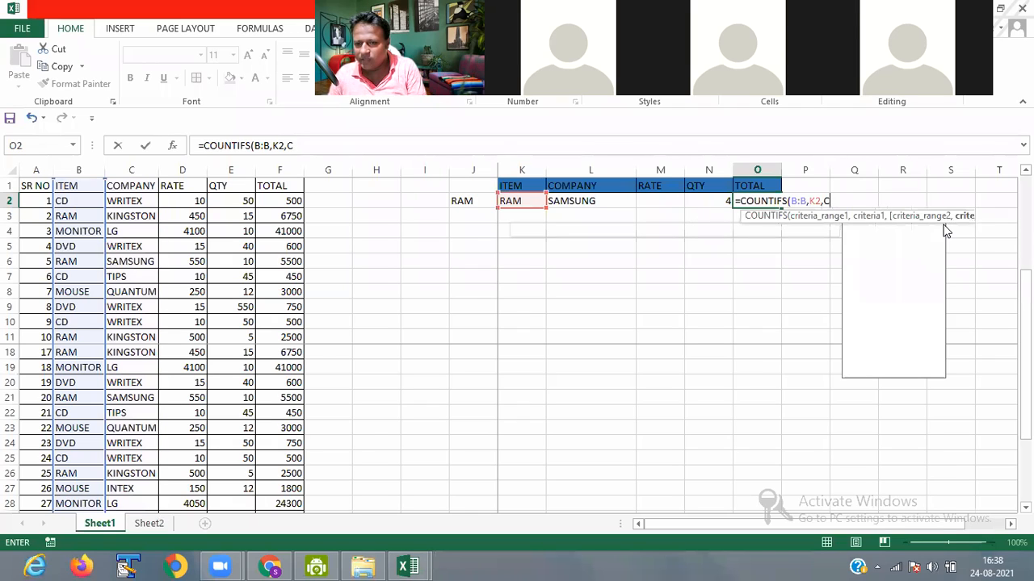
pyautogui.press('BackSpace')
pyautogui.press('BackSpace')
pyautogui.press('BackSpace')
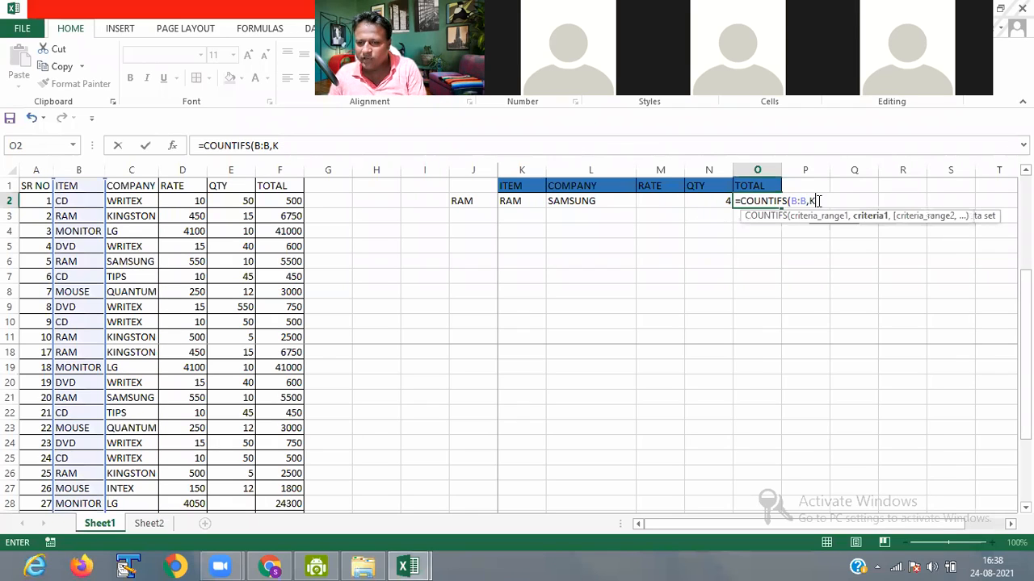
pyautogui.press('BackSpace')
pyautogui.press('BackSpace')
pyautogui.press('BackSpace')
pyautogui.press('BackSpace')
pyautogui.press('BackSpace')
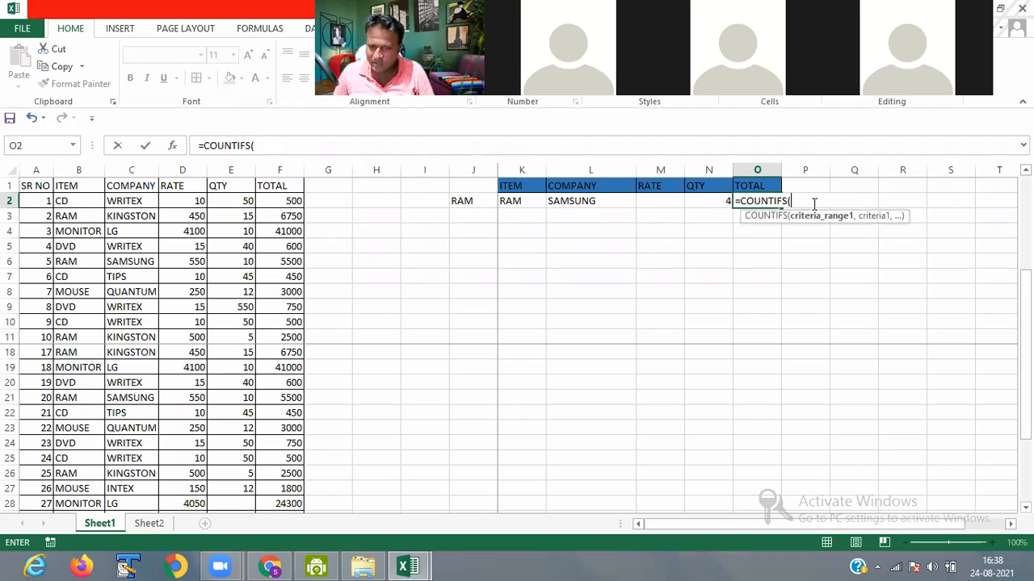
pyautogui.press('BackSpace')
pyautogui.press('BackSpace')
pyautogui.press('BackSpace')
pyautogui.press('BackSpace')
pyautogui.press('BackSpace')
pyautogui.press('BackSpace')
pyautogui.press('BackSpace')
pyautogui.press('BackSpace')
pyautogui.press('BackSpace')
pyautogui.press('BackSpace')
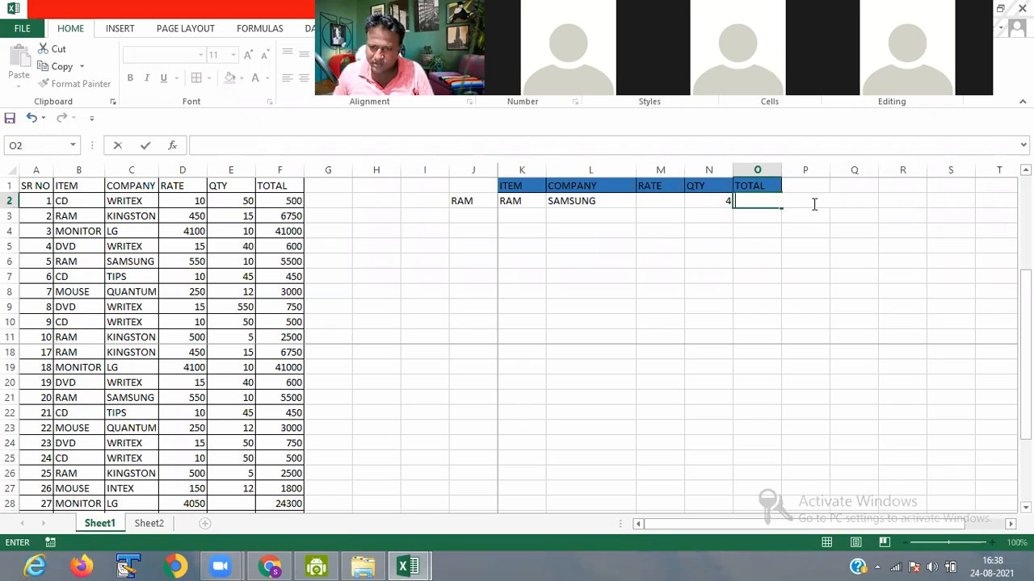
pyautogui.click(512, 395)
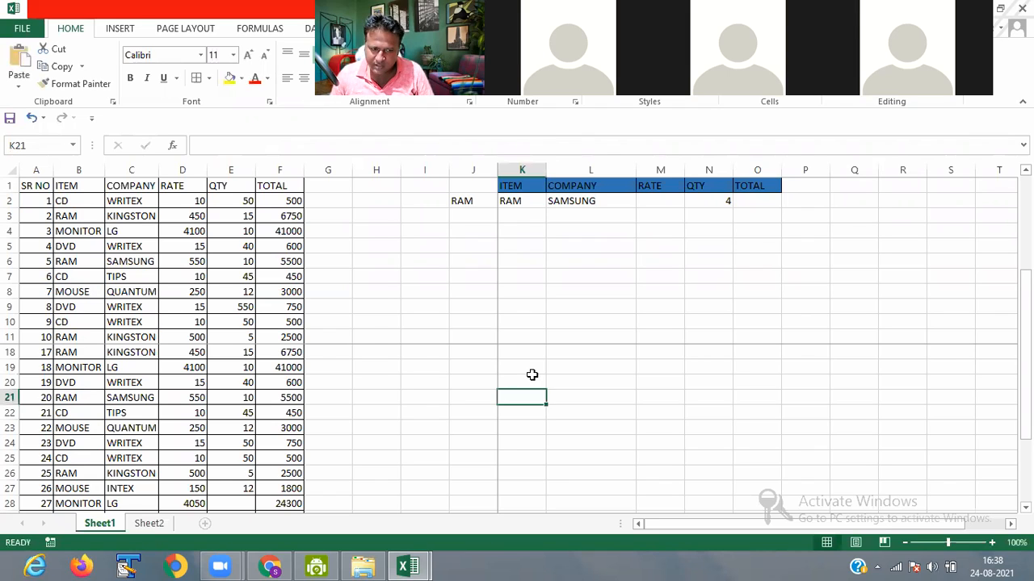
pyautogui.scroll(-3, 146, 526)
pyautogui.click(149, 524)
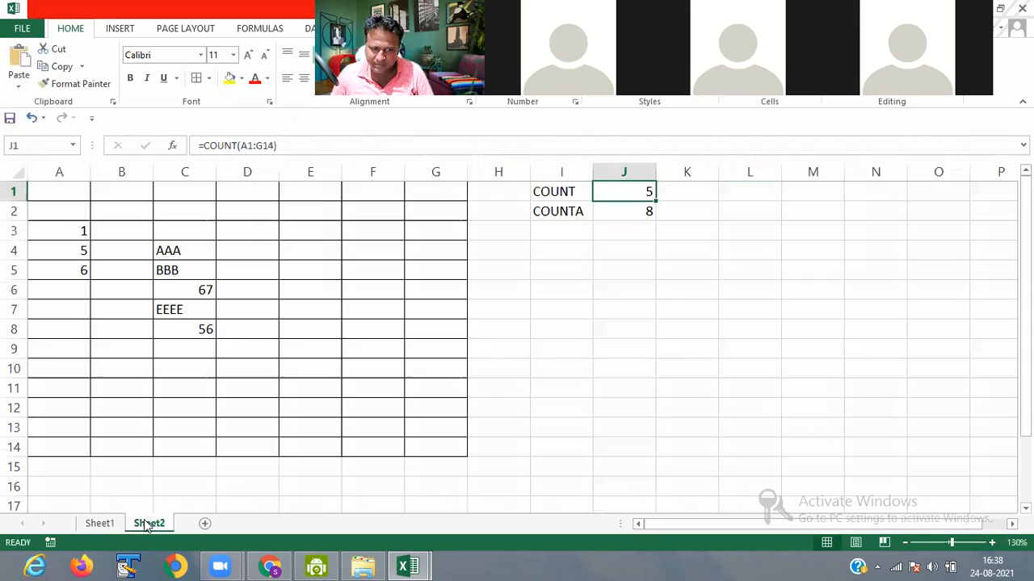
pyautogui.click(100, 524)
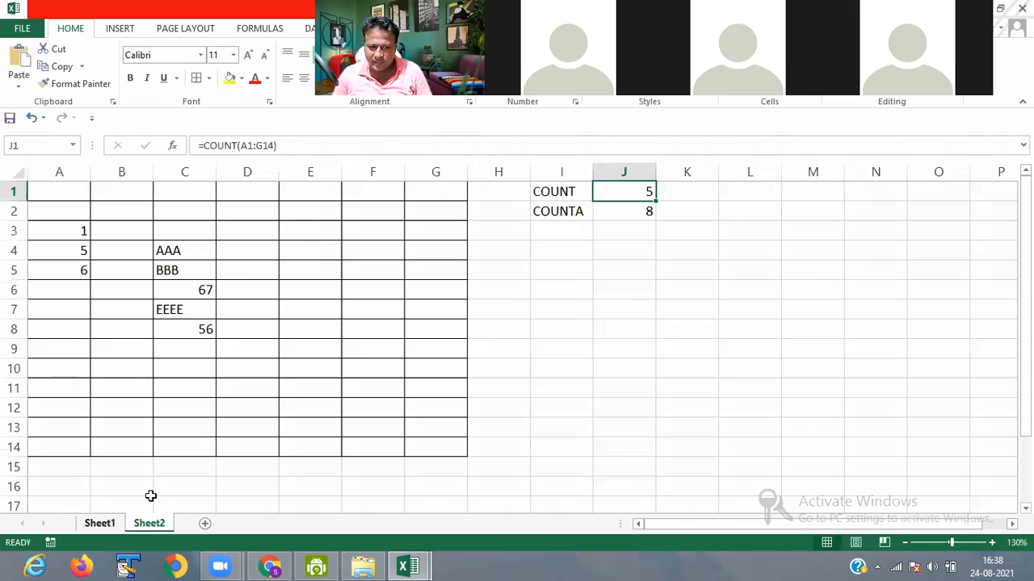
# Step: Clear the contents of A9:F12 on Sheet1, keeping the empty rows in the table
pyautogui.scroll(3, 24, 310)
pyautogui.moveTo(22, 312); pyautogui.dragTo(288, 358)
pyautogui.press('Delete')
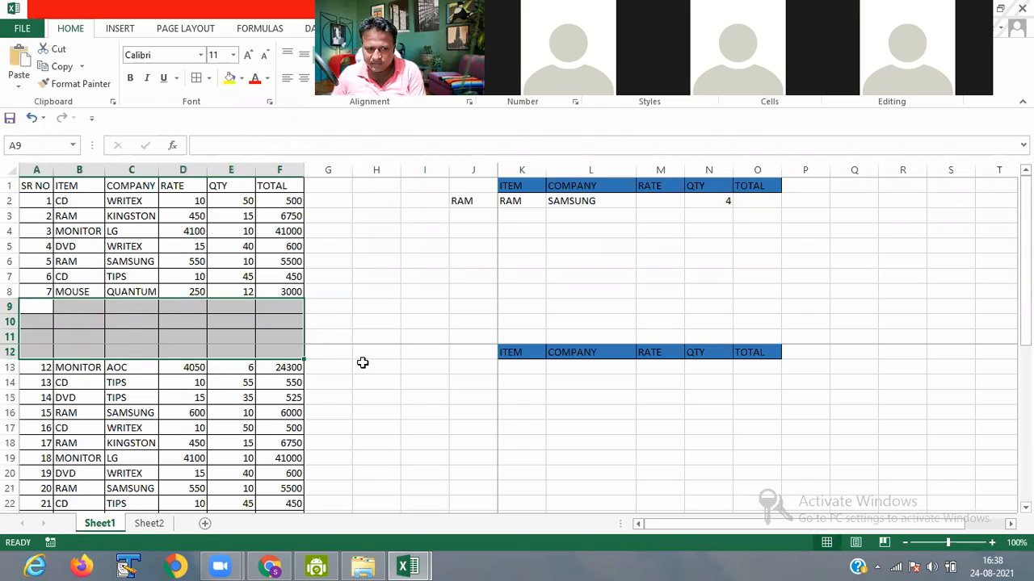
pyautogui.click(396, 361)
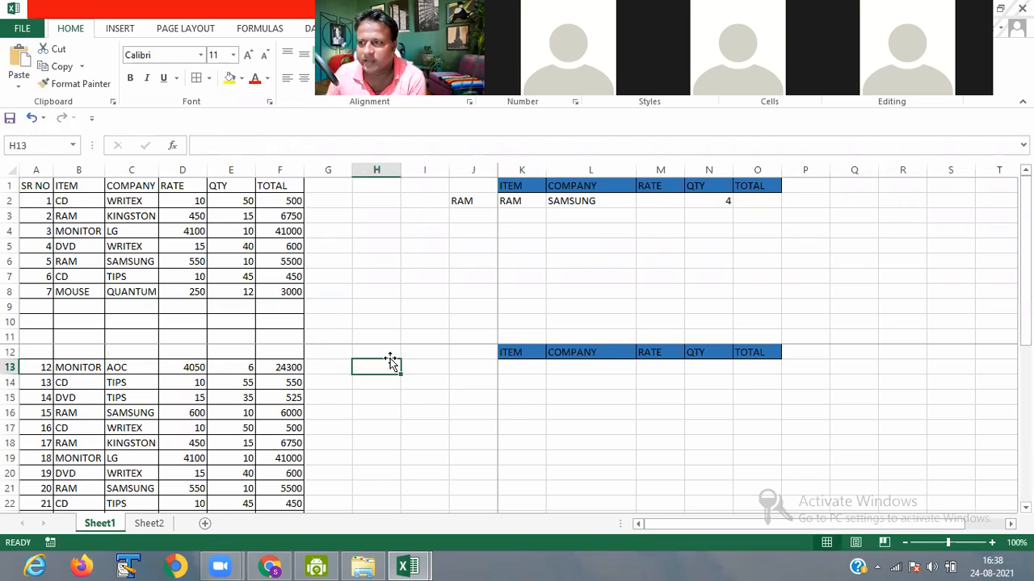
# Step: Check the counts and the sum in the TOTAL row 32 against the cleared table rows
pyautogui.scroll(-5, 362, 388)
pyautogui.scroll(5, 50, 431)
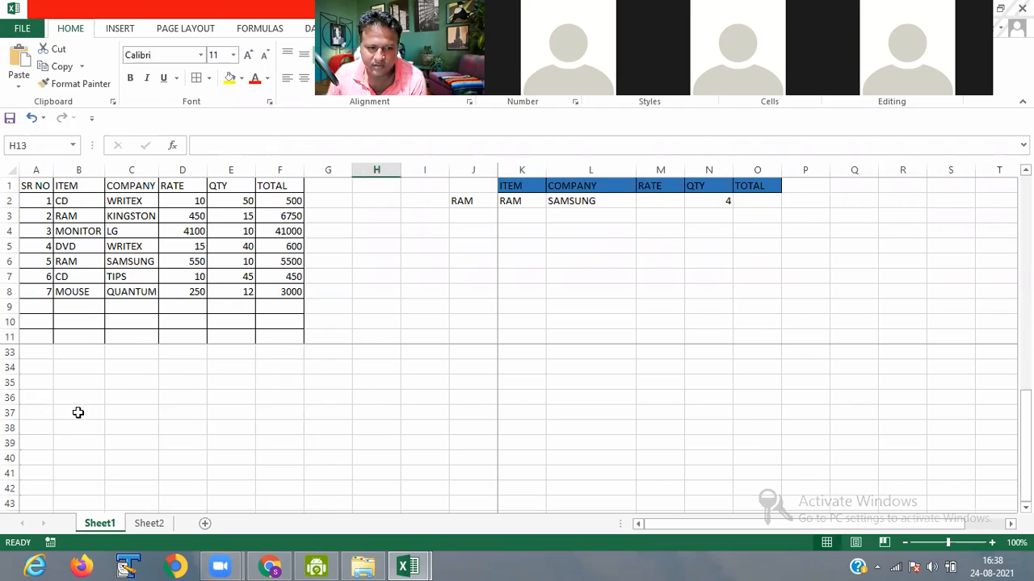
pyautogui.scroll(-5, 83, 423)
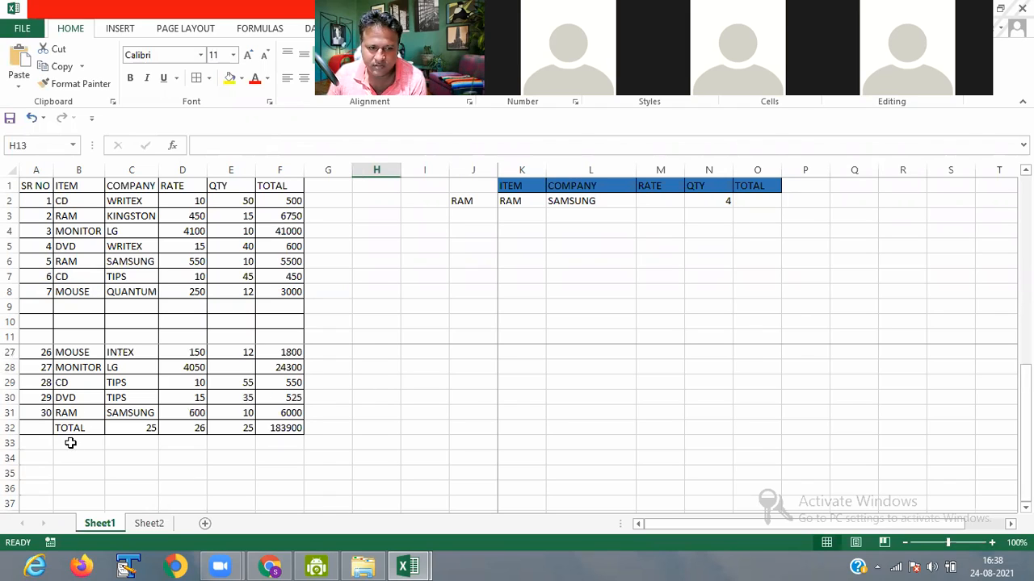
pyautogui.click(73, 446)
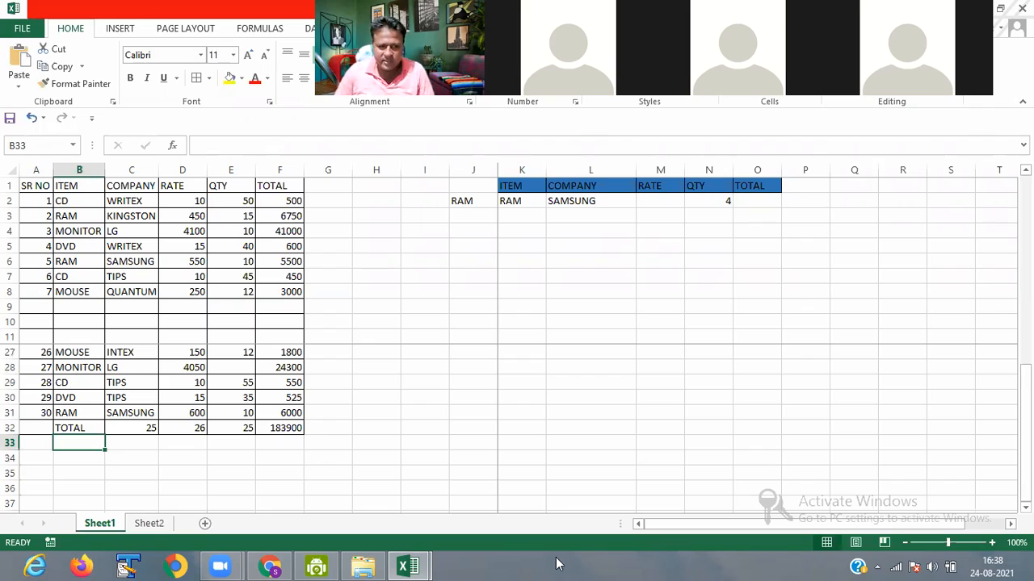
# Step: Start a COUNTBLANK formula in cell B33, below the TOTAL row on Sheet1
pyautogui.write('=')
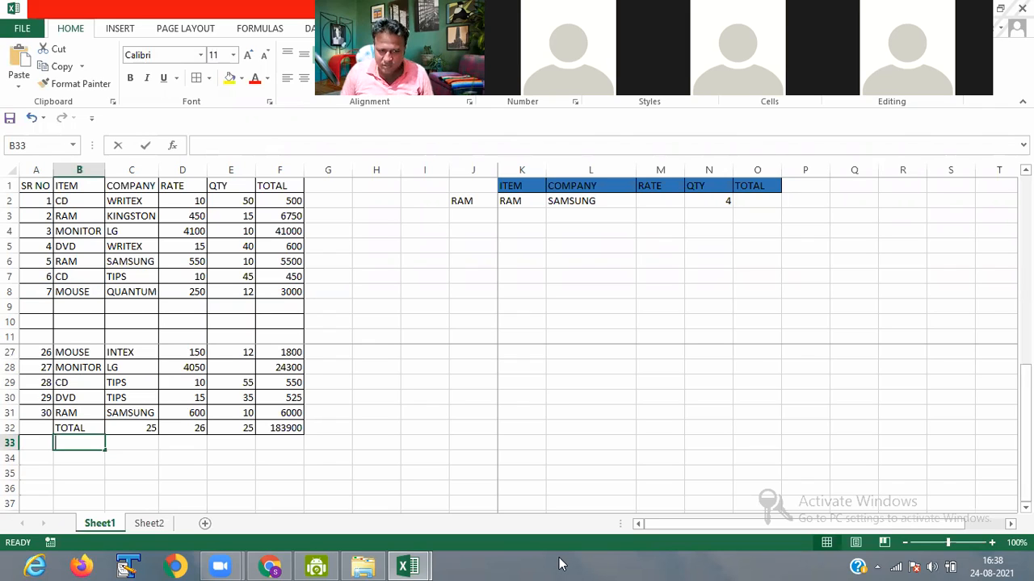
pyautogui.write('CO')
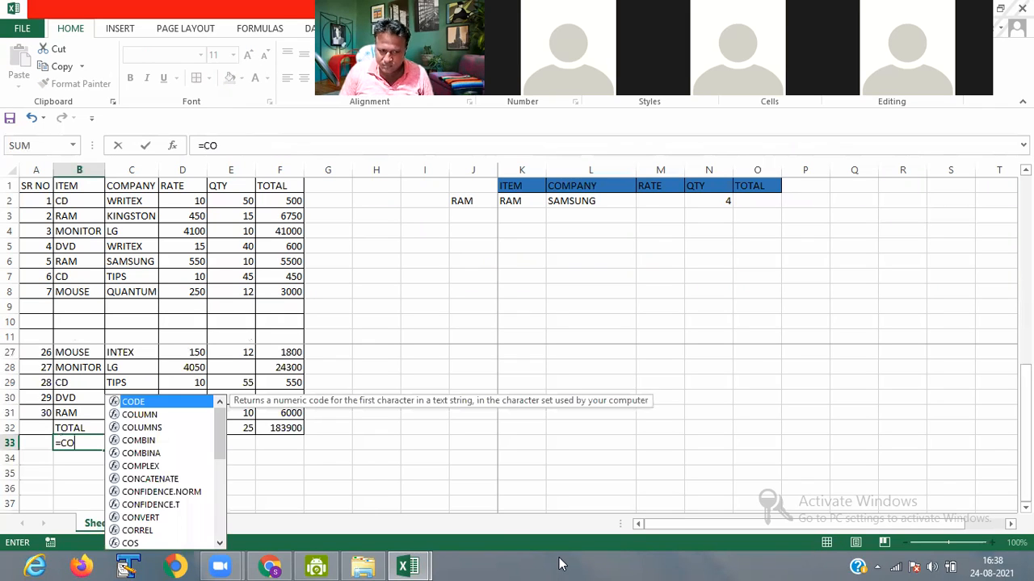
pyautogui.write('U')
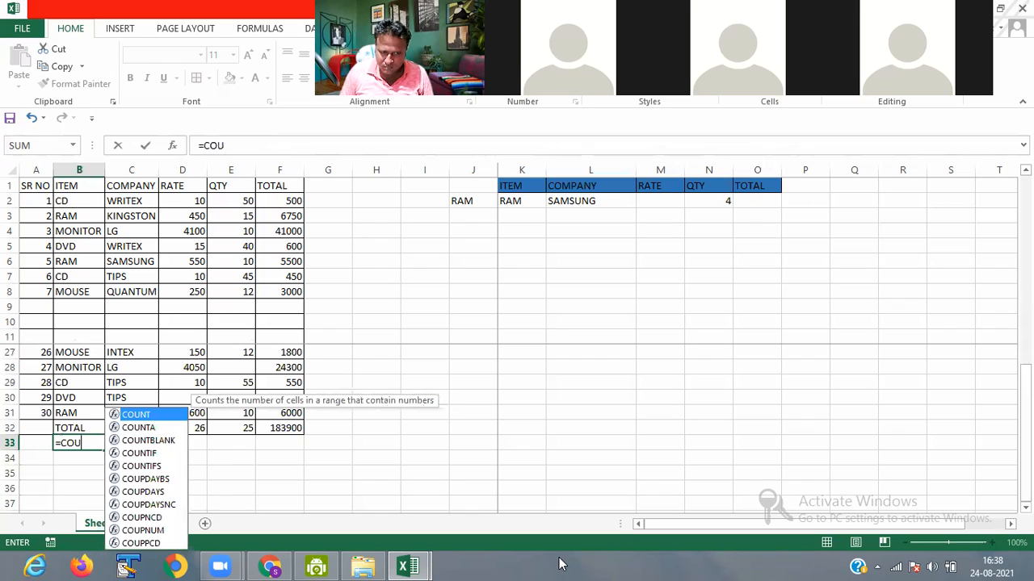
pyautogui.write('U')
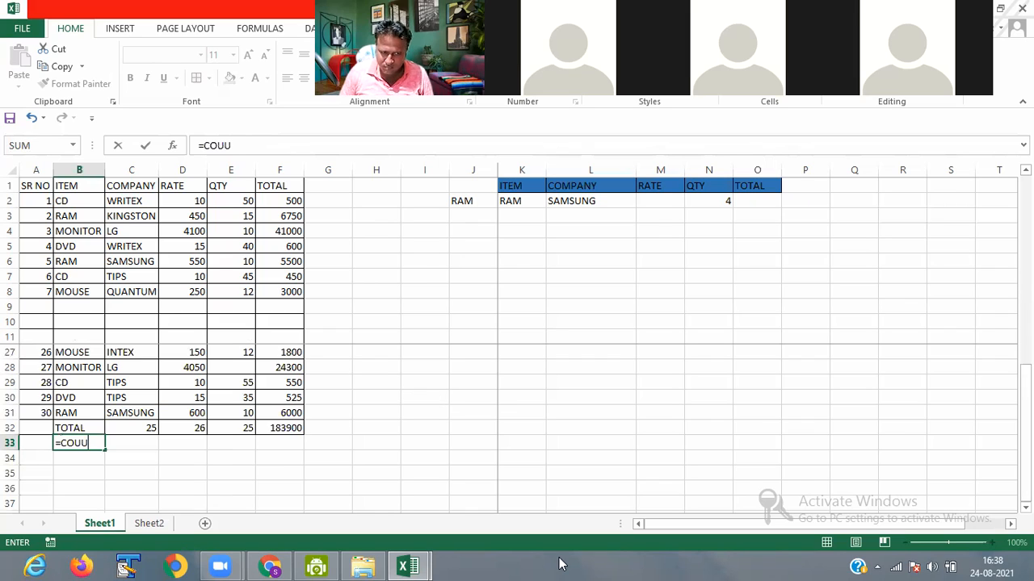
pyautogui.press('BackSpace')
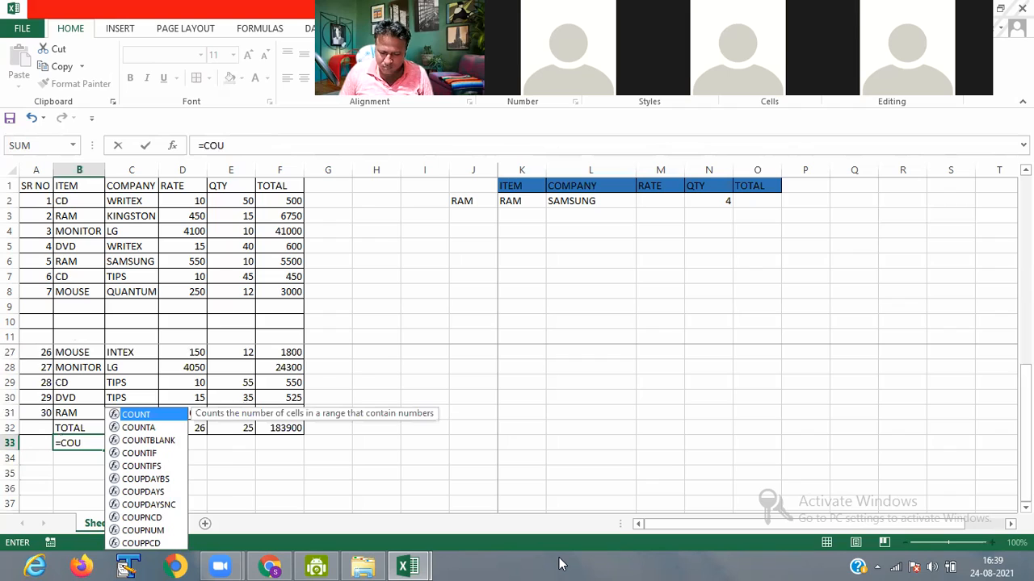
pyautogui.write('NT')
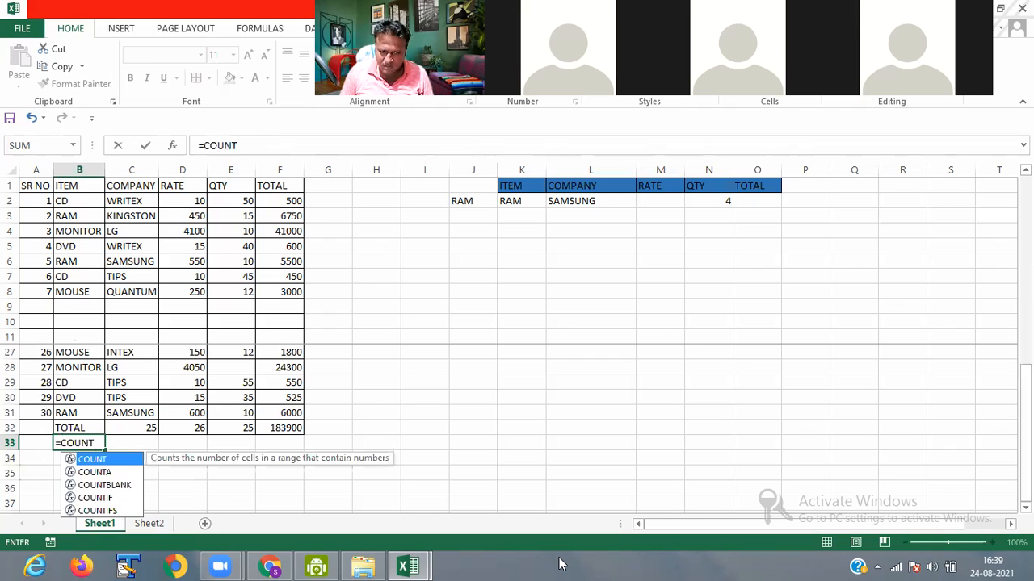
pyautogui.write('BLA')
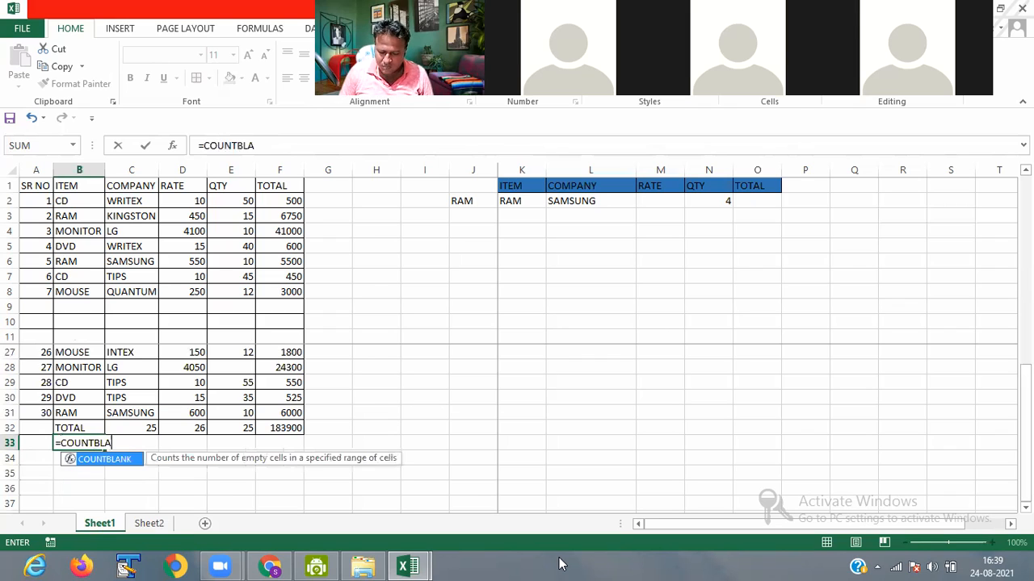
pyautogui.write('NK')
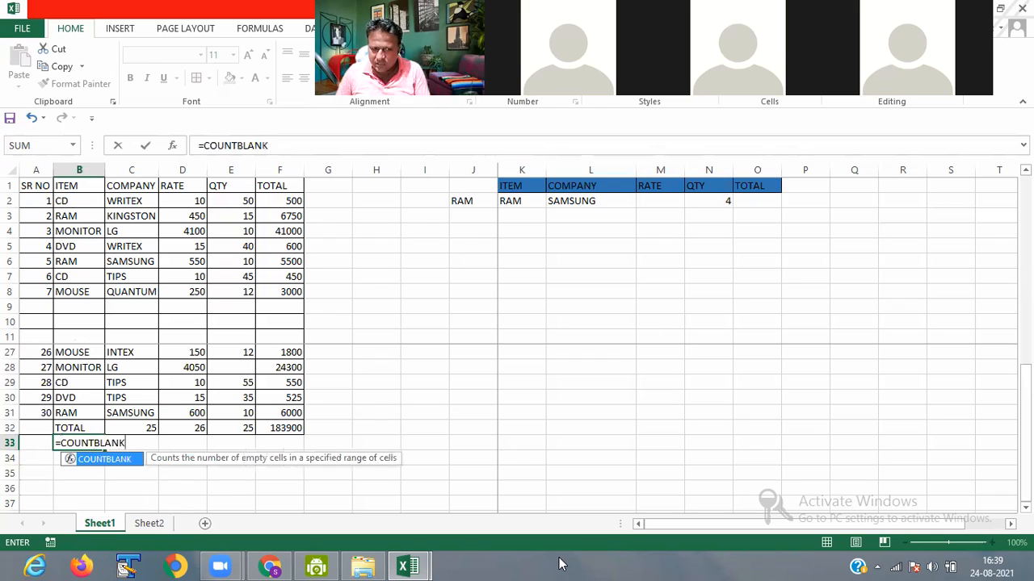
pyautogui.write('(')
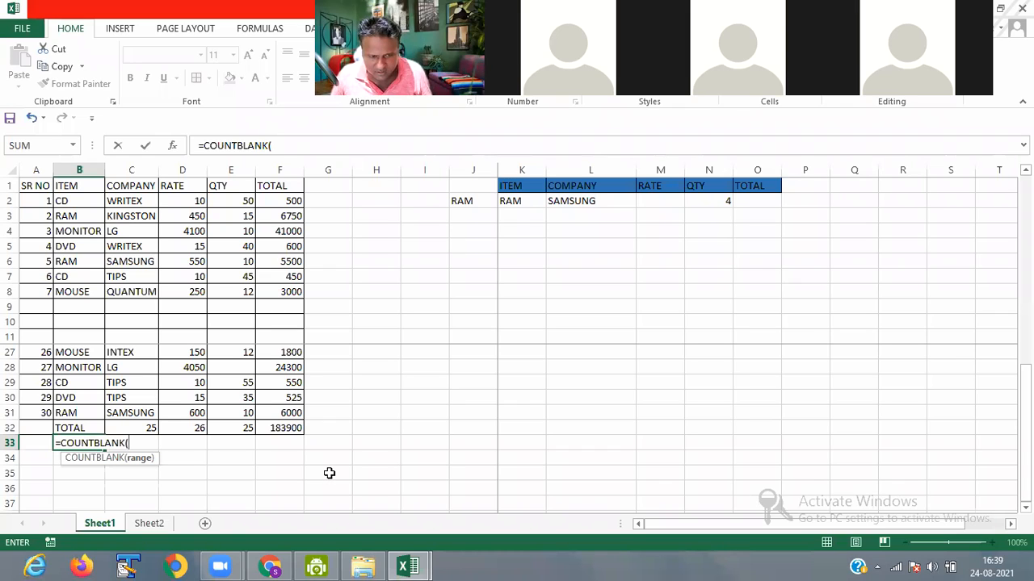
# Step: Give the COUNTBLANK formula in B33 the COMPANY range C2:C30 and complete it
pyautogui.write('C')
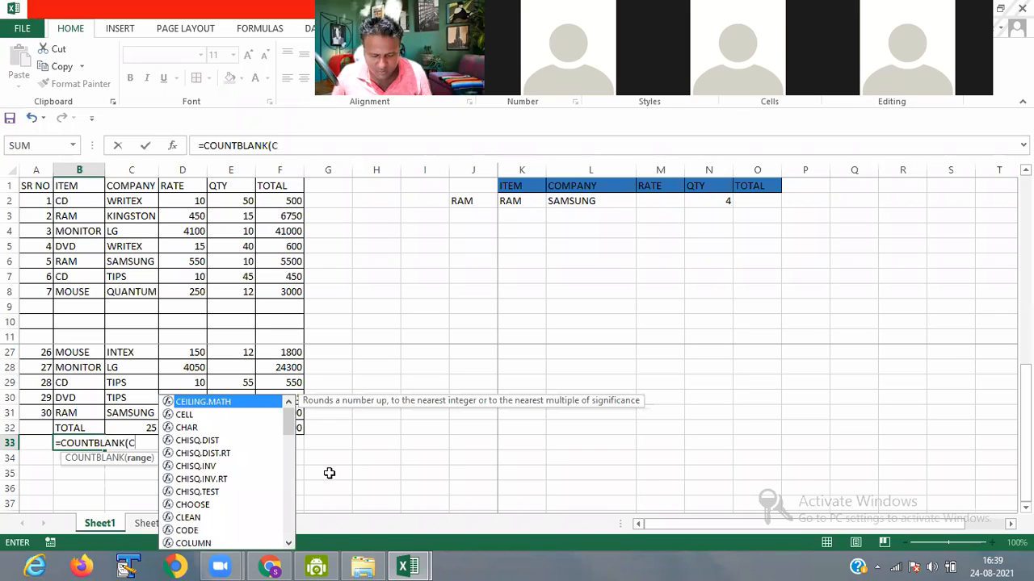
pyautogui.write('2')
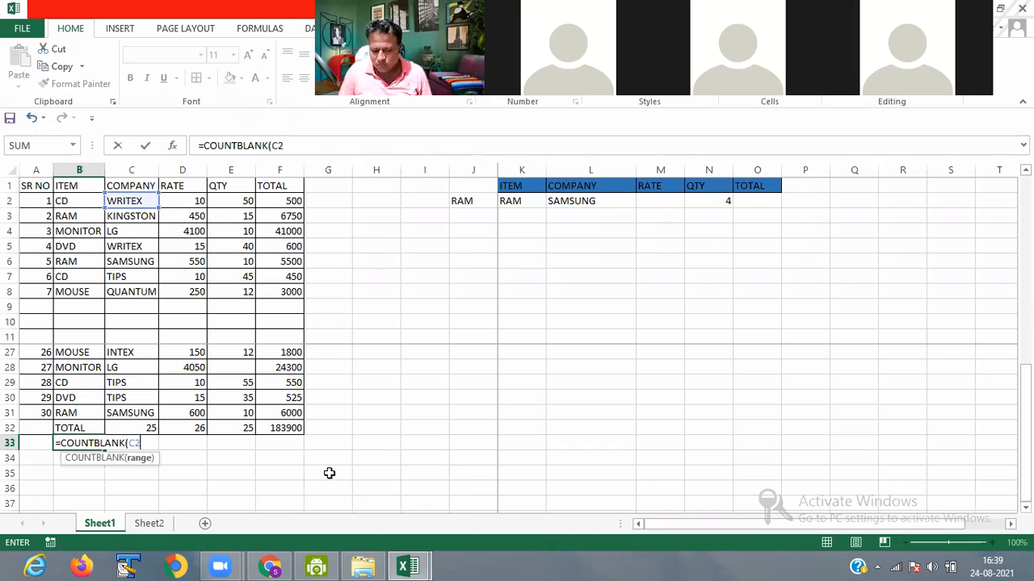
pyautogui.write(':C')
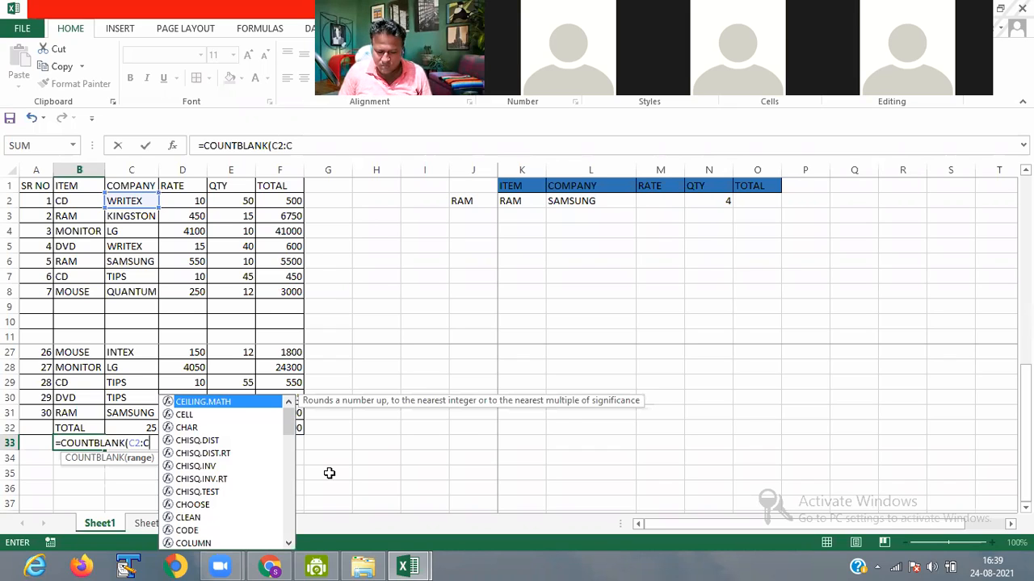
pyautogui.write('30')
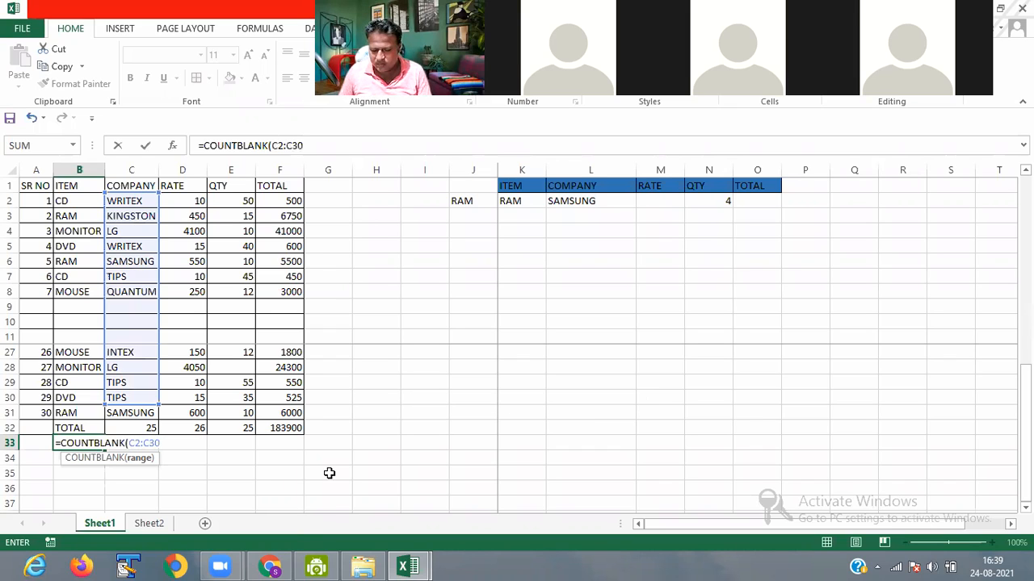
pyautogui.write(')')
pyautogui.press('Return')
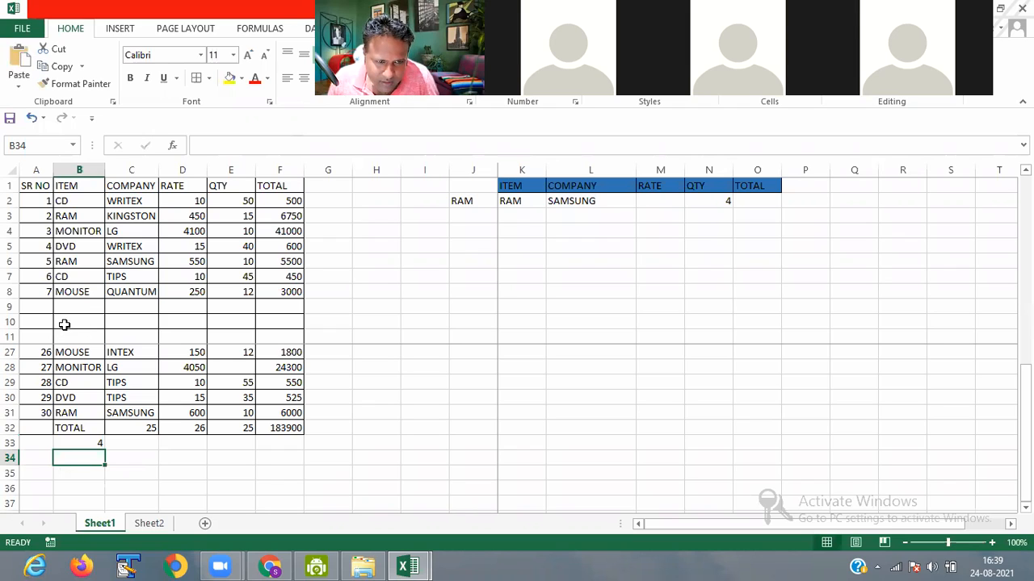
# Step: Compare the empty COMPANY cells in rows 9 to 12 with the COUNTBLANK result in B33
pyautogui.scroll(4, 93, 311)
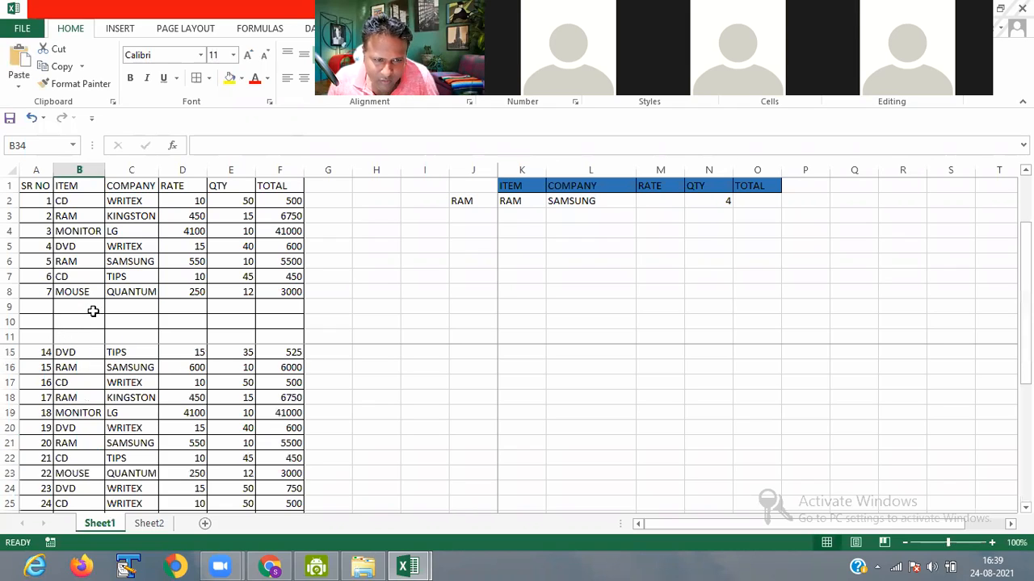
pyautogui.scroll(1, 60, 315)
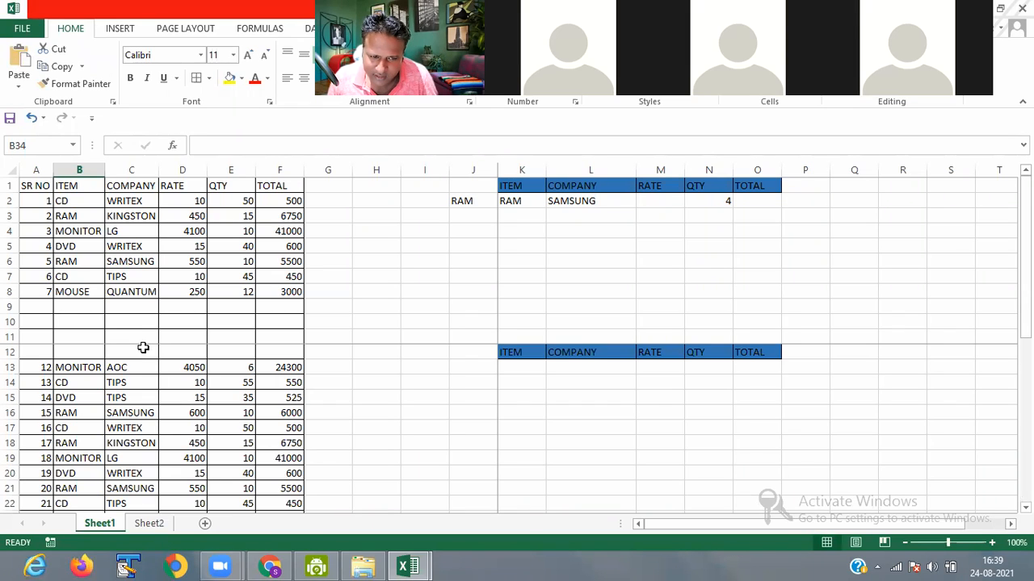
pyautogui.scroll(-8, 142, 358)
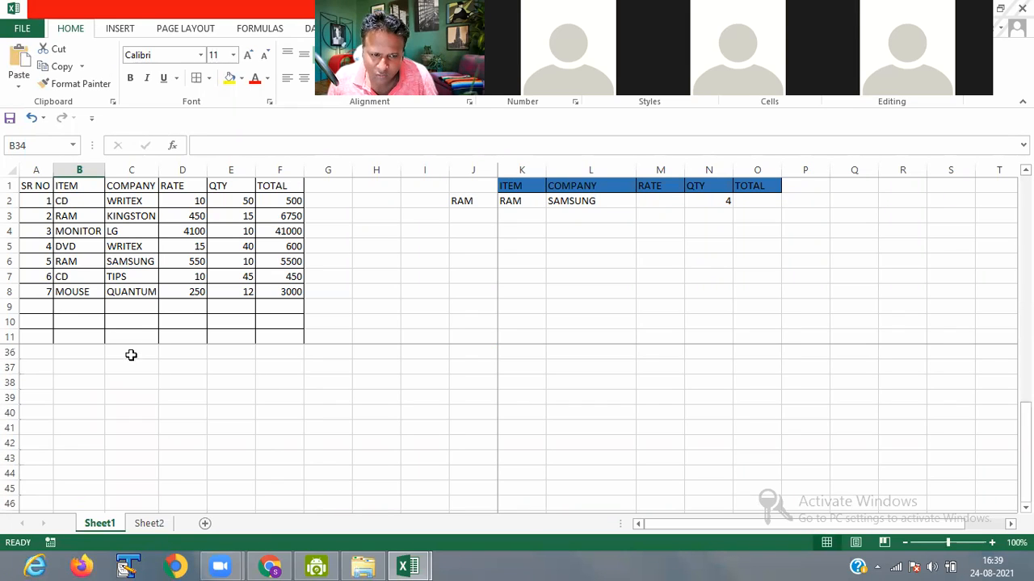
pyautogui.scroll(5, 142, 363)
pyautogui.scroll(-1, 84, 487)
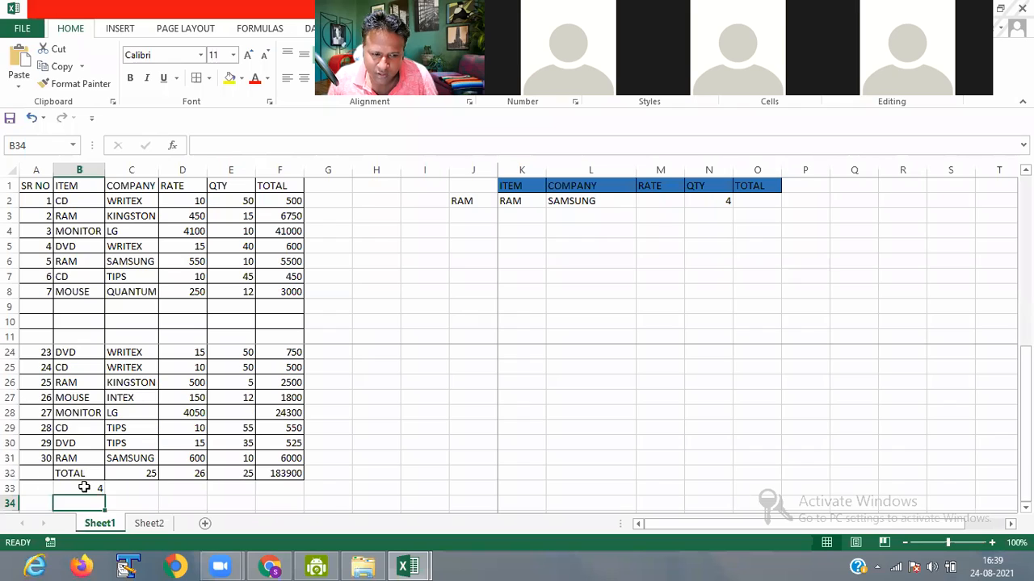
pyautogui.click(84, 487)
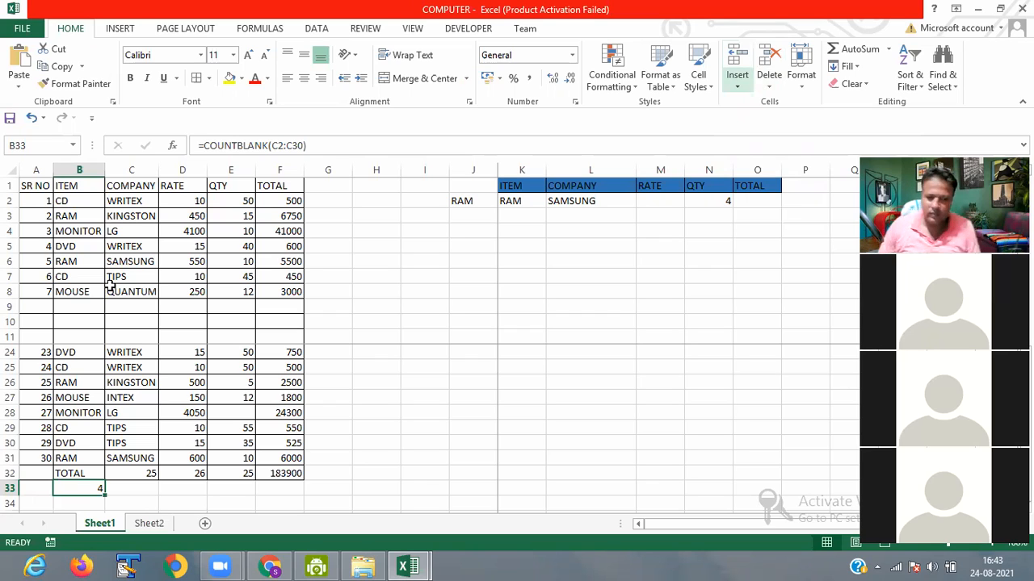
pyautogui.click(648, 318)
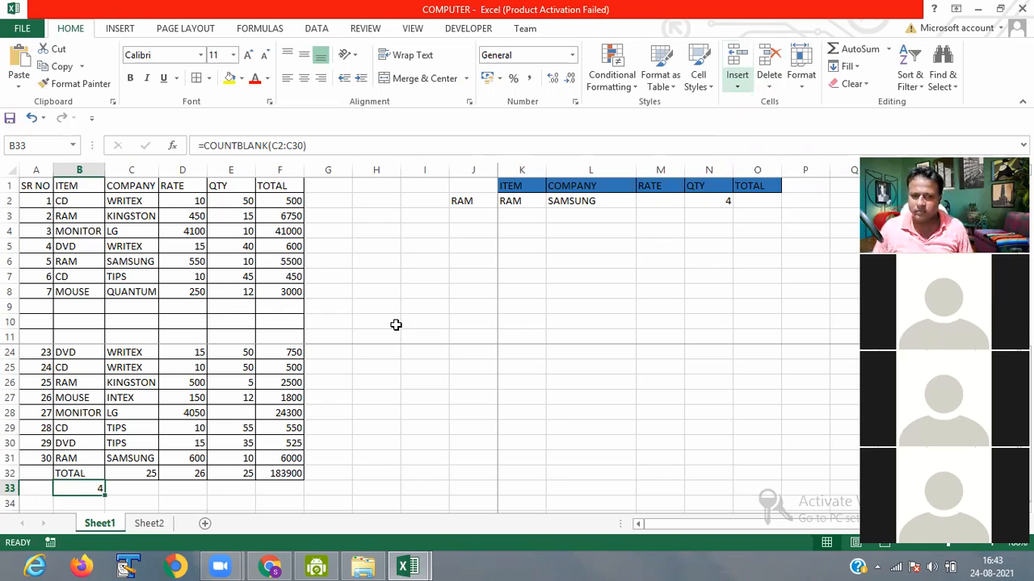
# Step: Undo the COUNTBLANK entry in B33 and the clearing of A9:F12 to restore the table rows
pyautogui.click(143, 333)
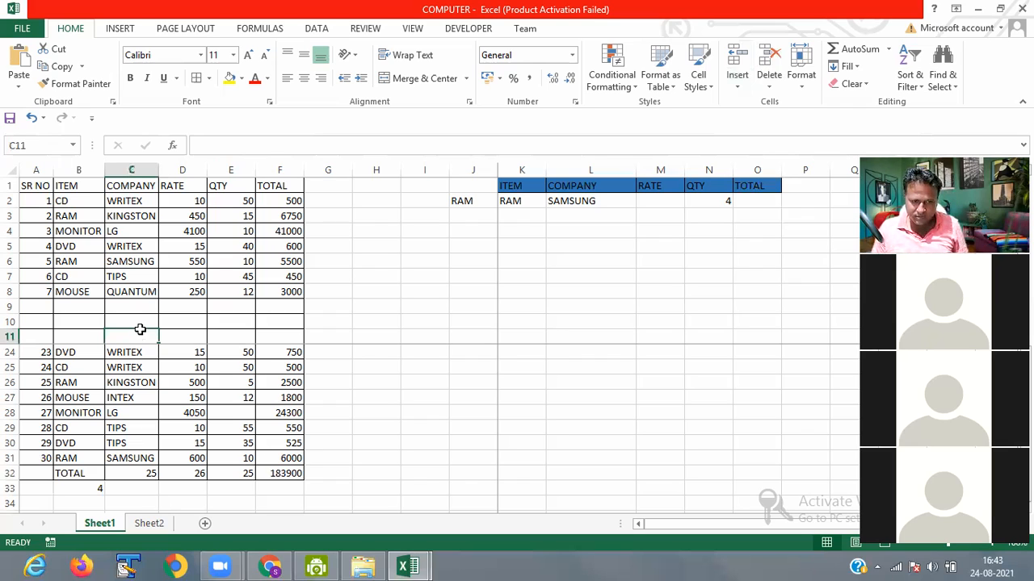
pyautogui.hotkey('ctrl', 'z')
pyautogui.hotkey('ctrl', 'z')
pyautogui.click(425, 379)
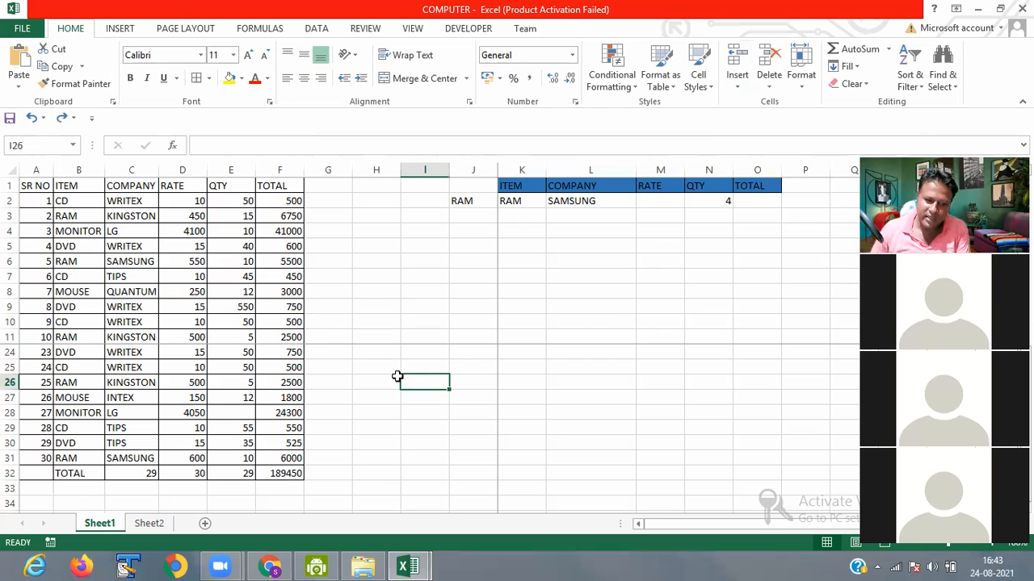
# Step: Start a COUNTIF formula in cell H5, beside the data table on Sheet1
pyautogui.scroll(4, 138, 243)
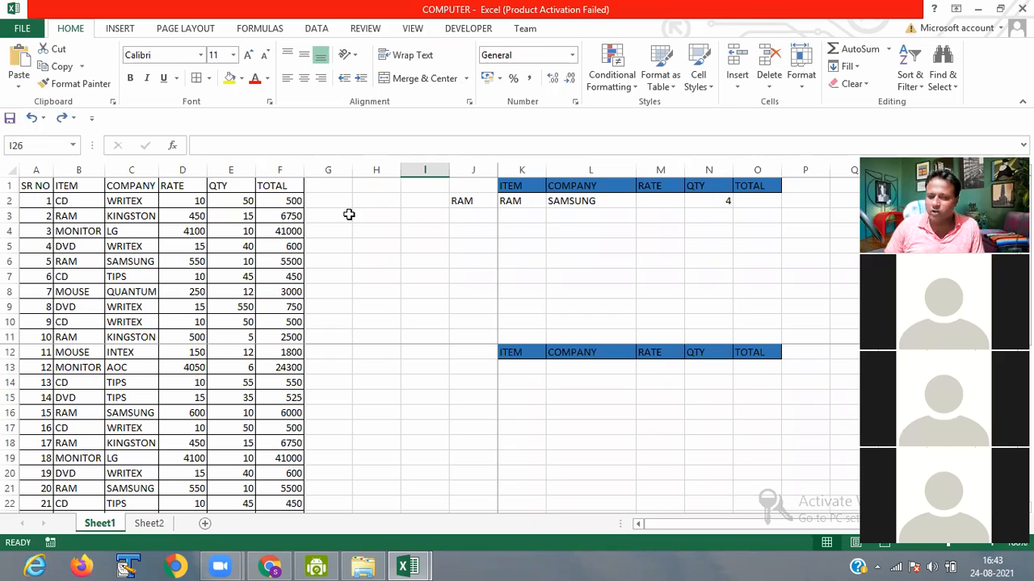
pyautogui.click(358, 247)
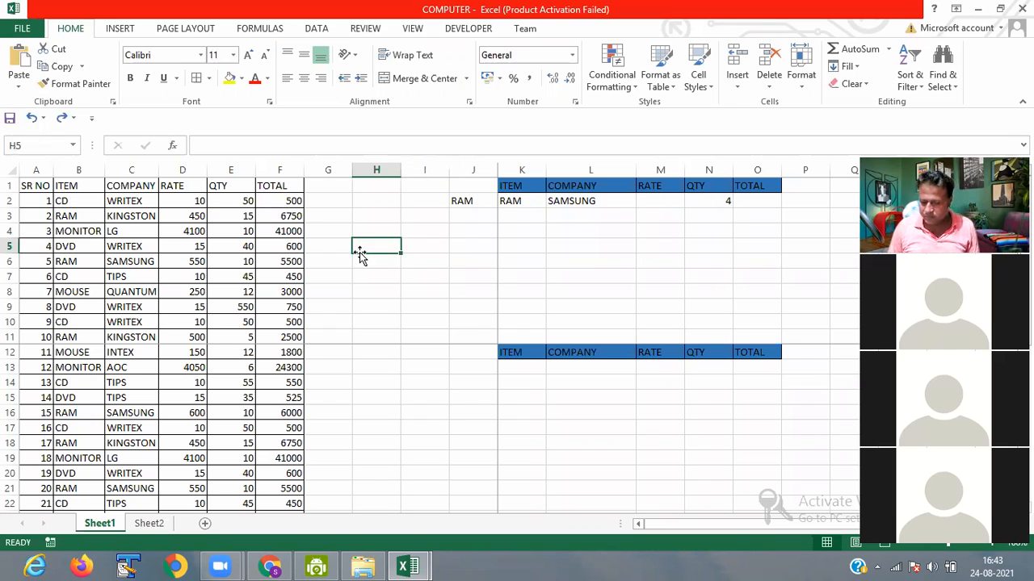
pyautogui.doubleClick(359, 252)
pyautogui.write('=')
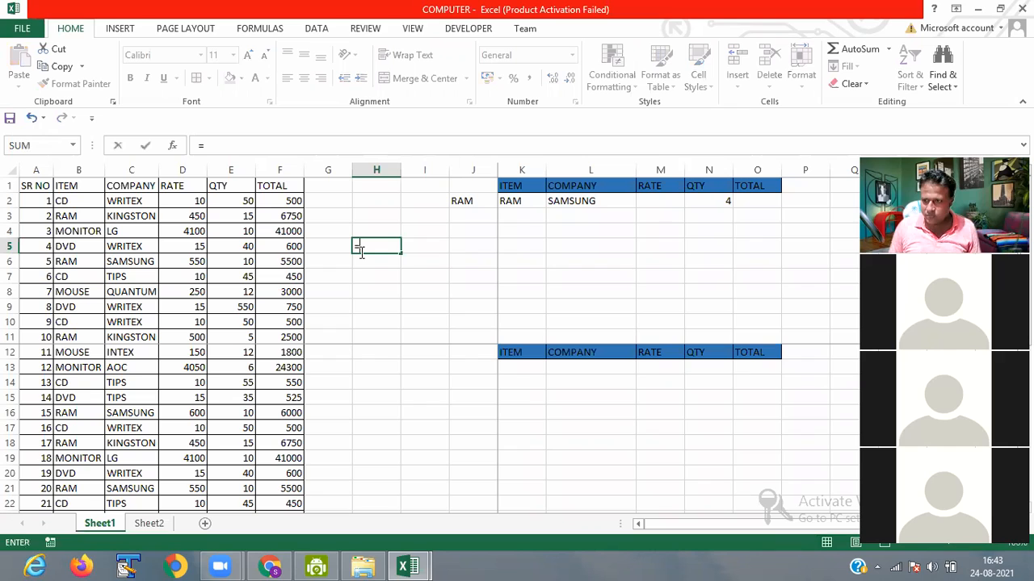
pyautogui.write('CO')
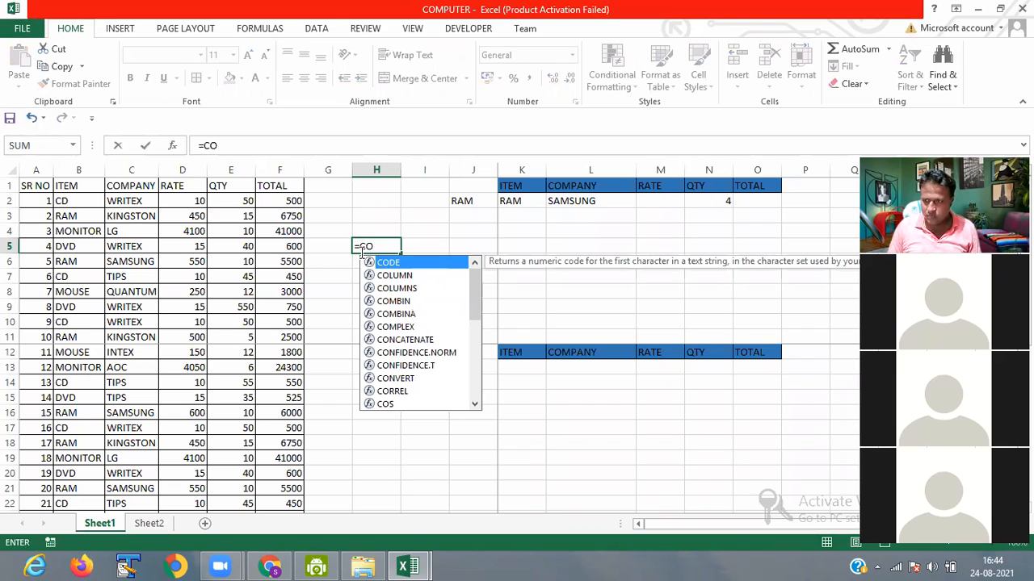
pyautogui.write('U')
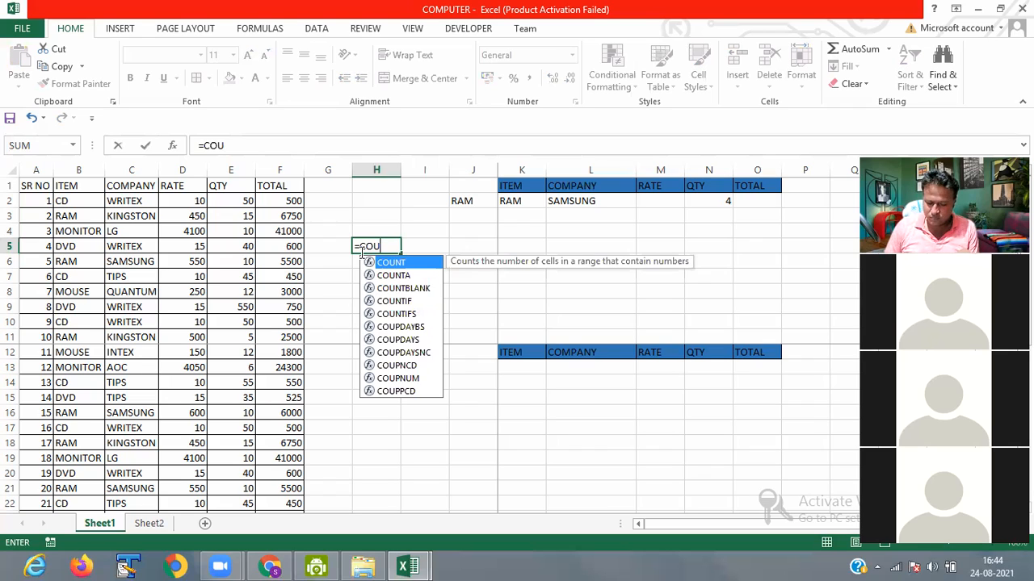
pyautogui.write('U')
pyautogui.press('BackSpace')
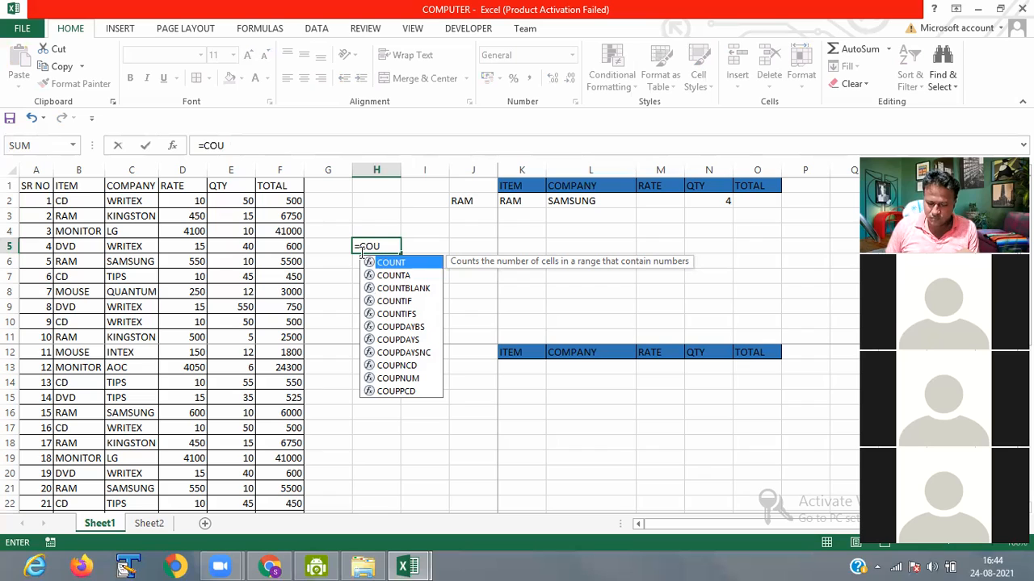
pyautogui.write('NT')
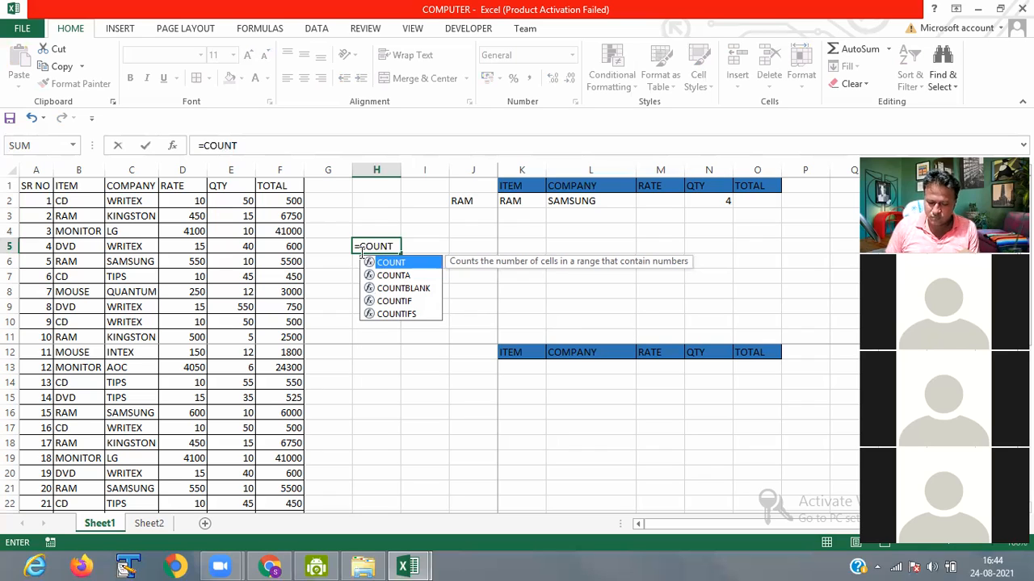
pyautogui.write('IF')
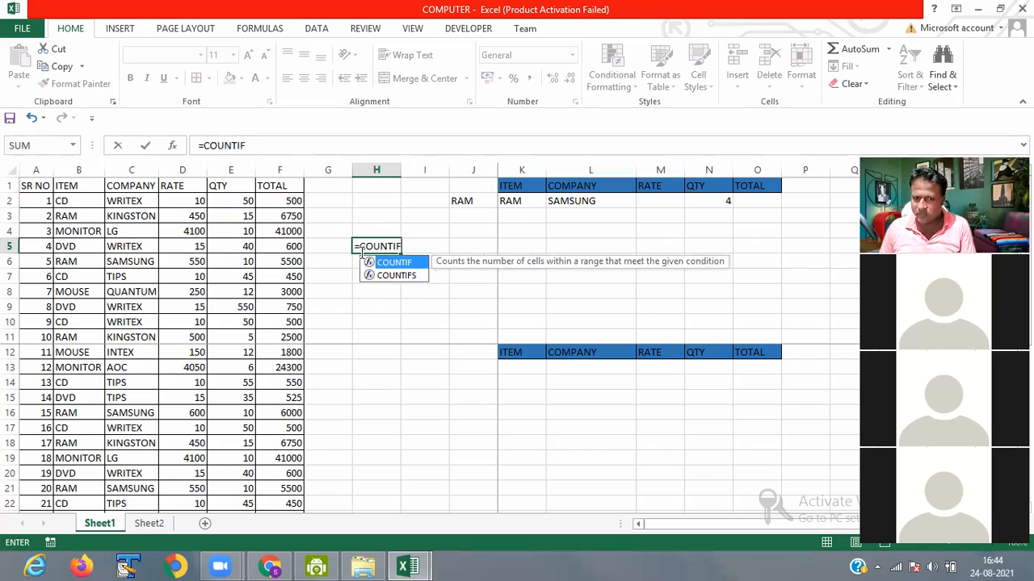
pyautogui.write('(')
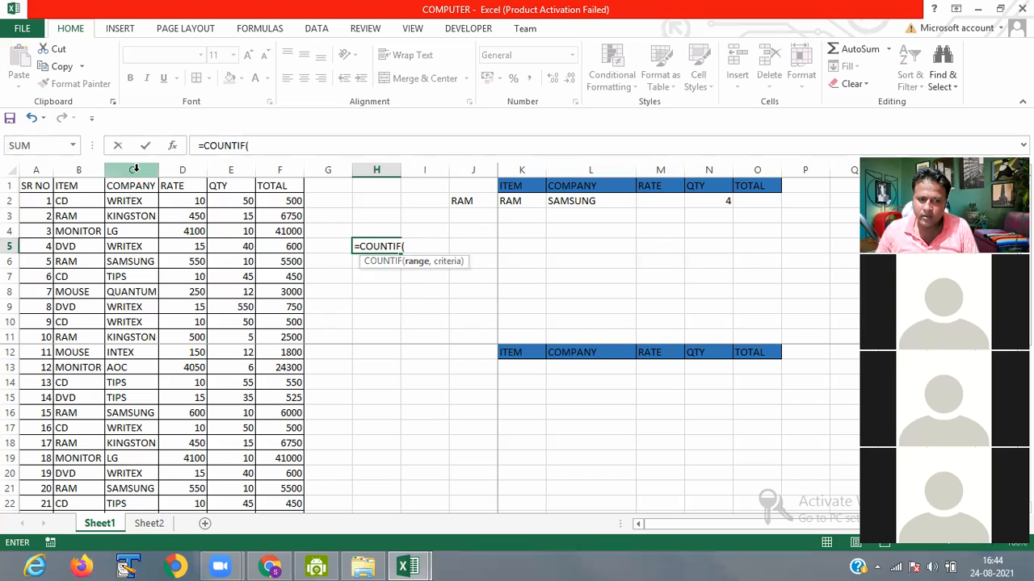
# Step: Set the COUNTIF range in H5 to the COMPANY cells C2:C30
pyautogui.click(134, 168)
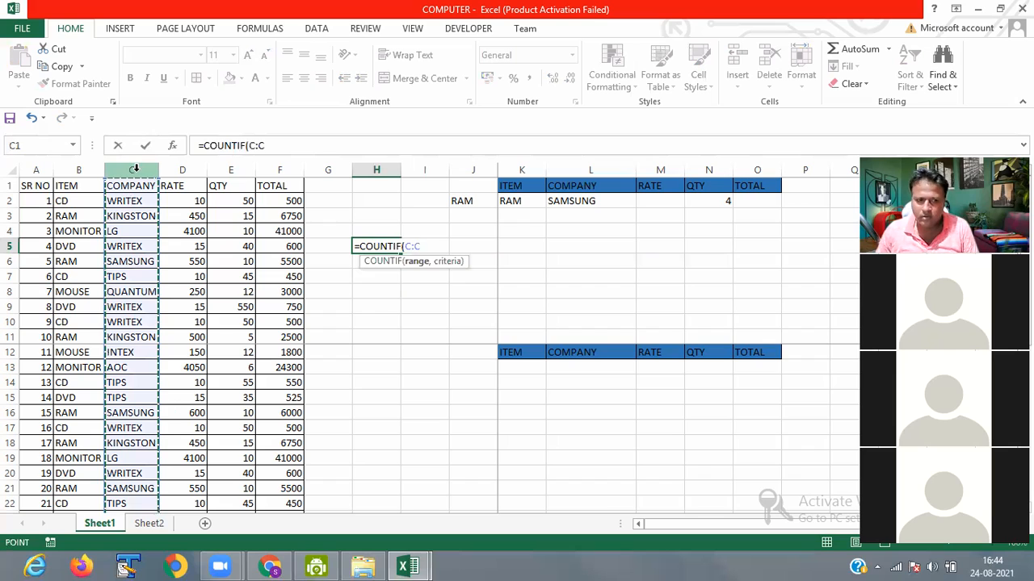
pyautogui.click(411, 247)
pyautogui.write('2:C')
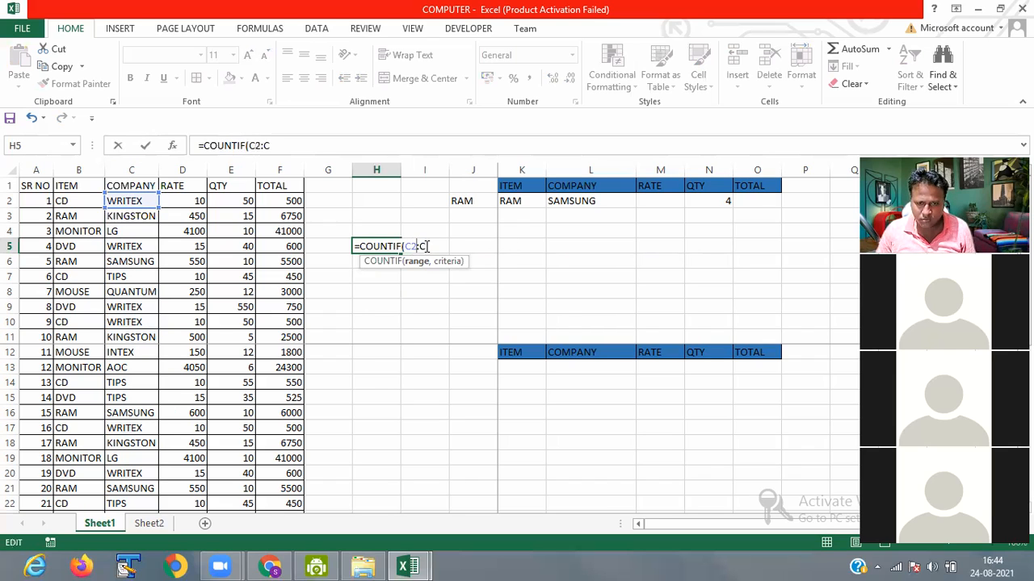
pyautogui.write('3')
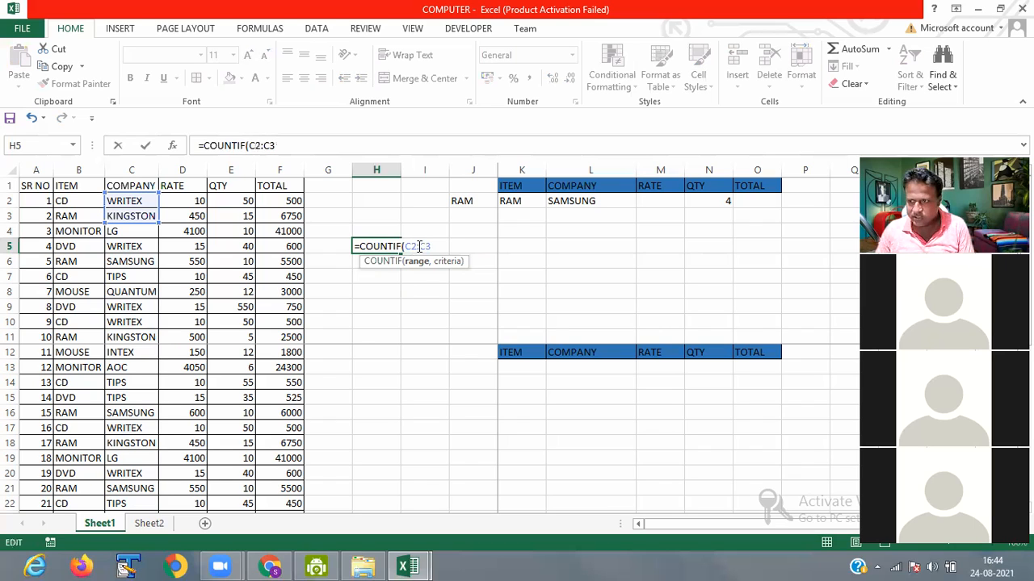
pyautogui.write('0')
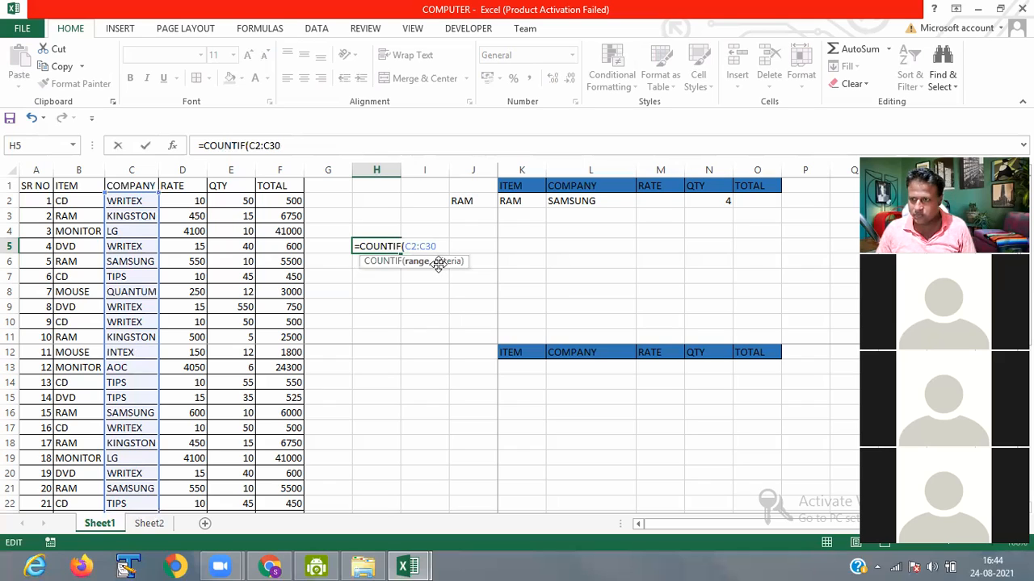
# Step: Finish the H5 formula with the COMPANY cells C2:C30 as the criteria, giving =COUNTIF(C2:C30,C2:C30)
pyautogui.write(',')
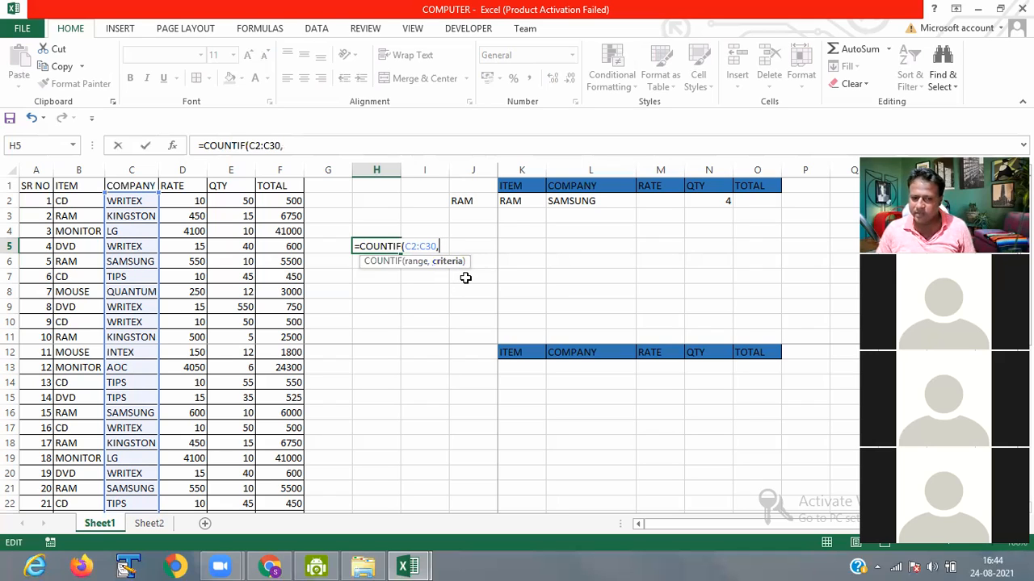
pyautogui.write('C')
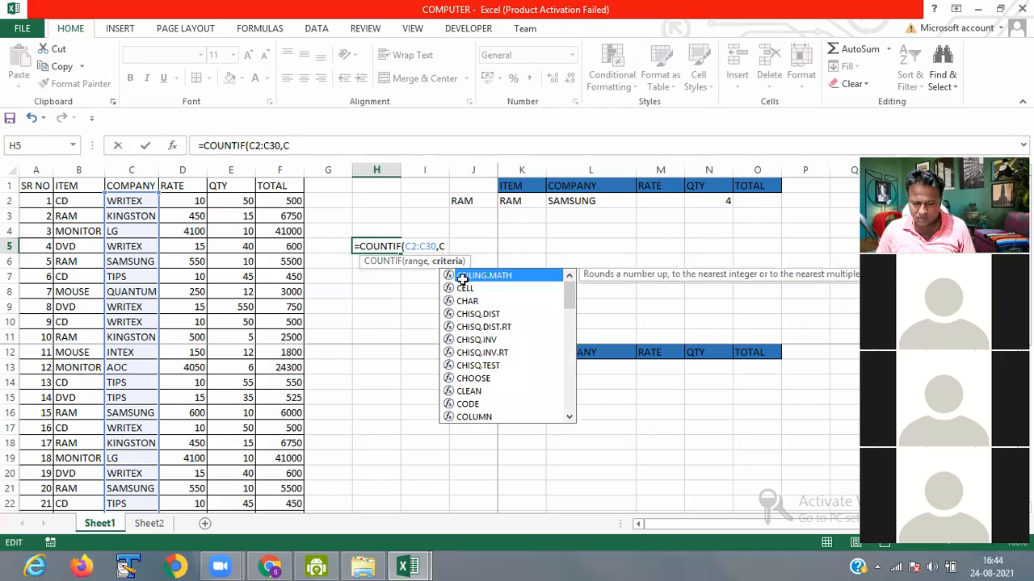
pyautogui.write('2')
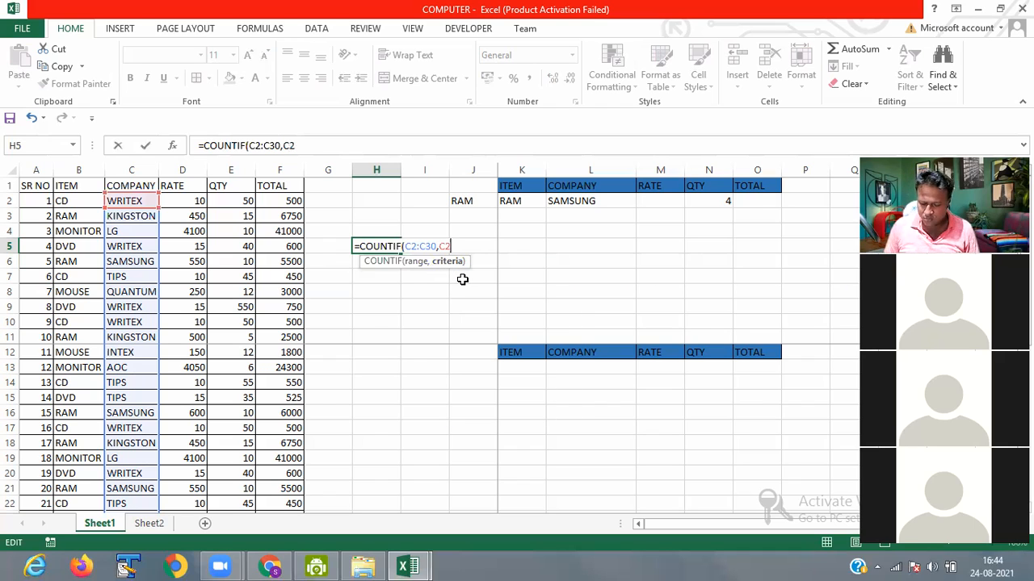
pyautogui.write(':C30')
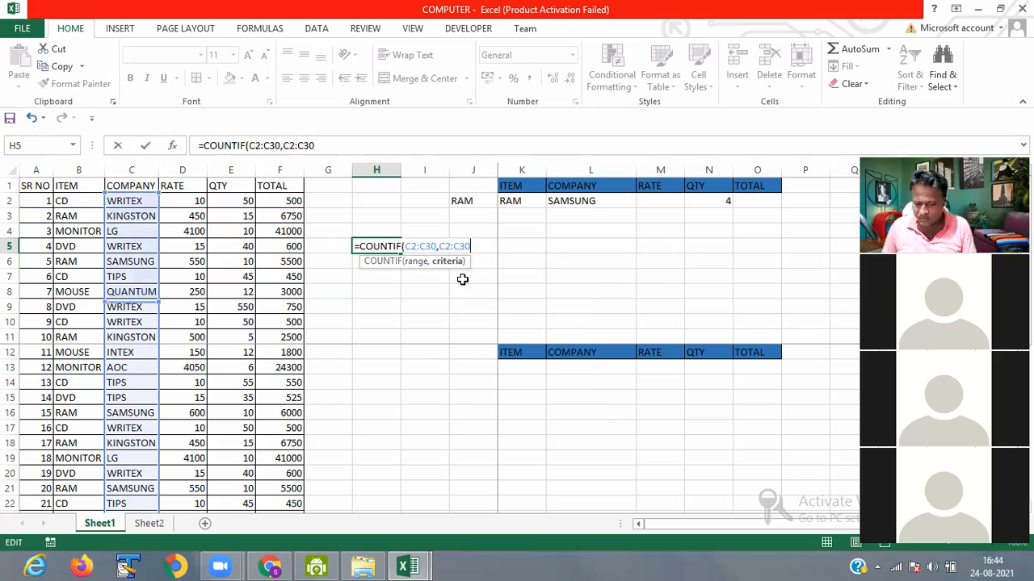
pyautogui.write(')')
pyautogui.press('Return')
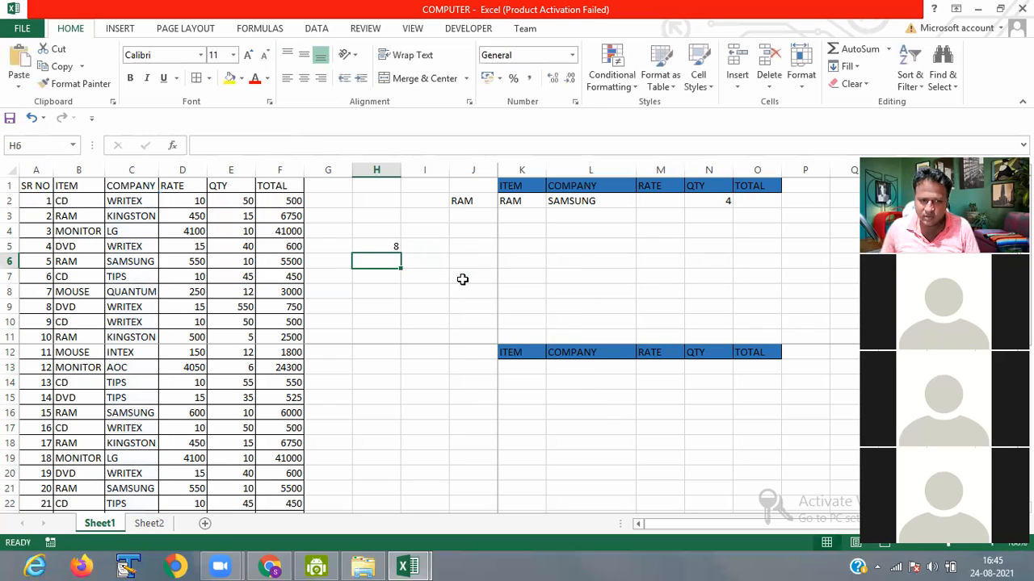
pyautogui.click(390, 246)
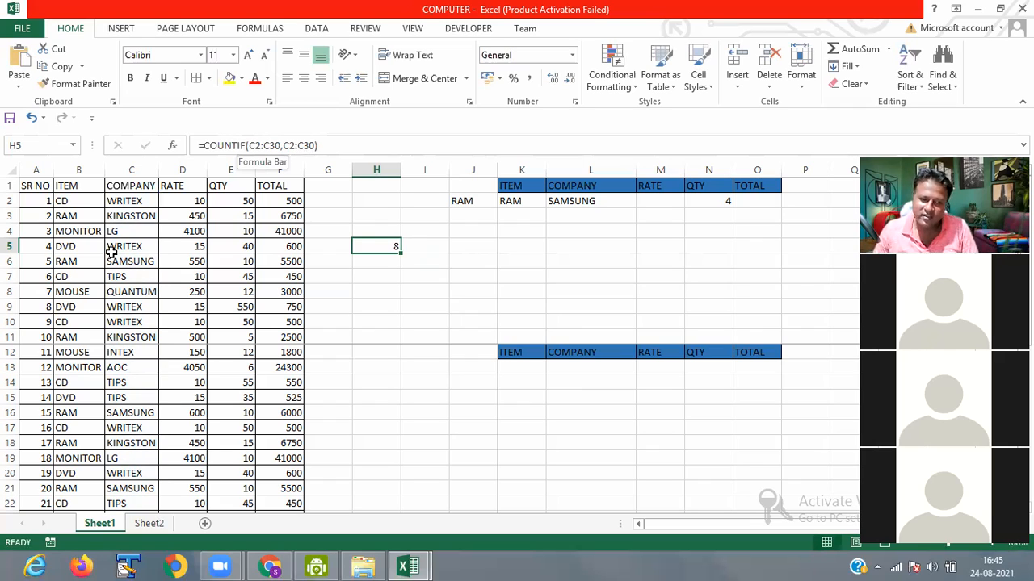
# Step: Switch to the Book1 workbook and start a COUNT formula in B5 over the fruit names in A2:A6
pyautogui.click(146, 526)
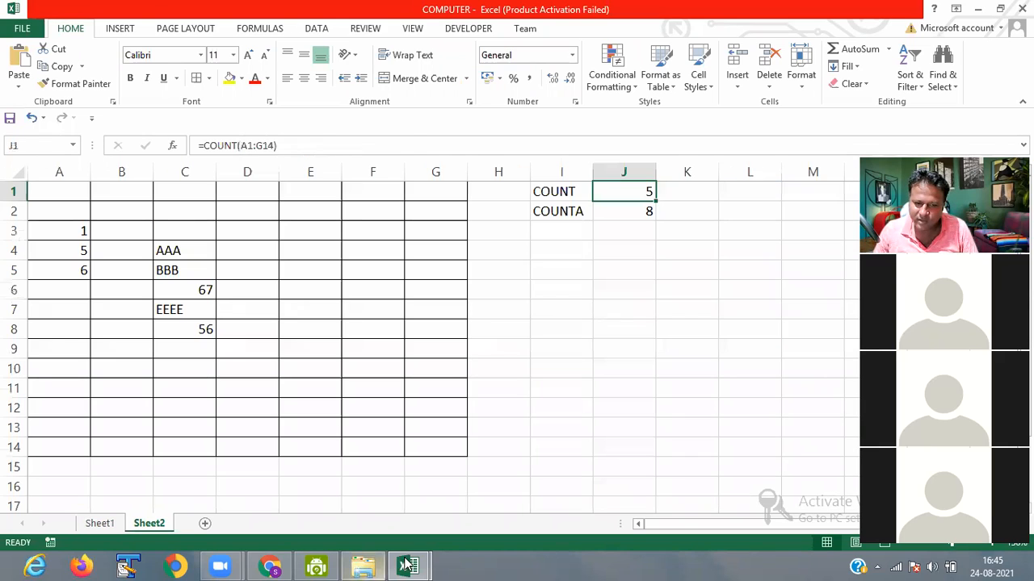
pyautogui.click(355, 510)
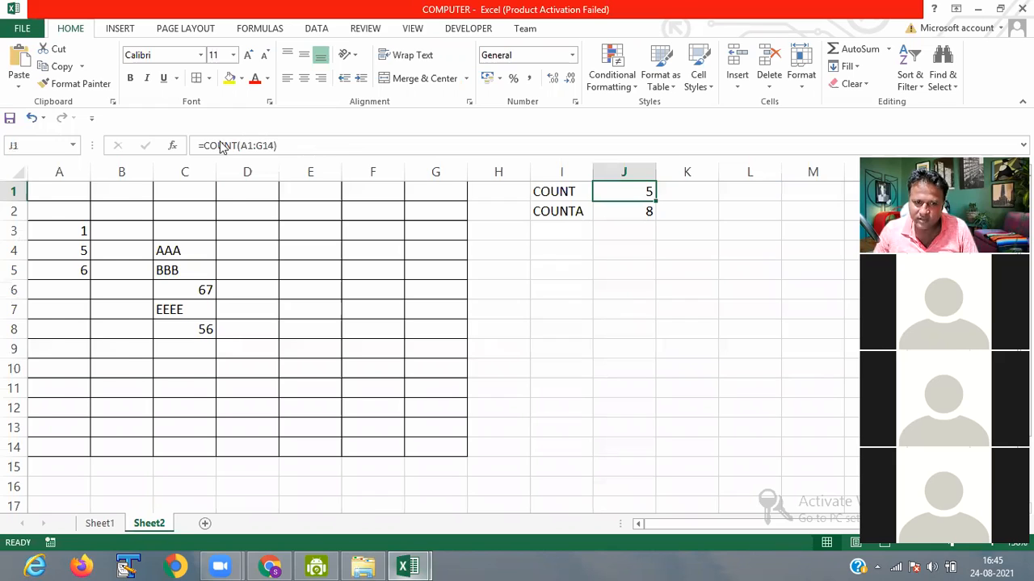
pyautogui.click(422, 243)
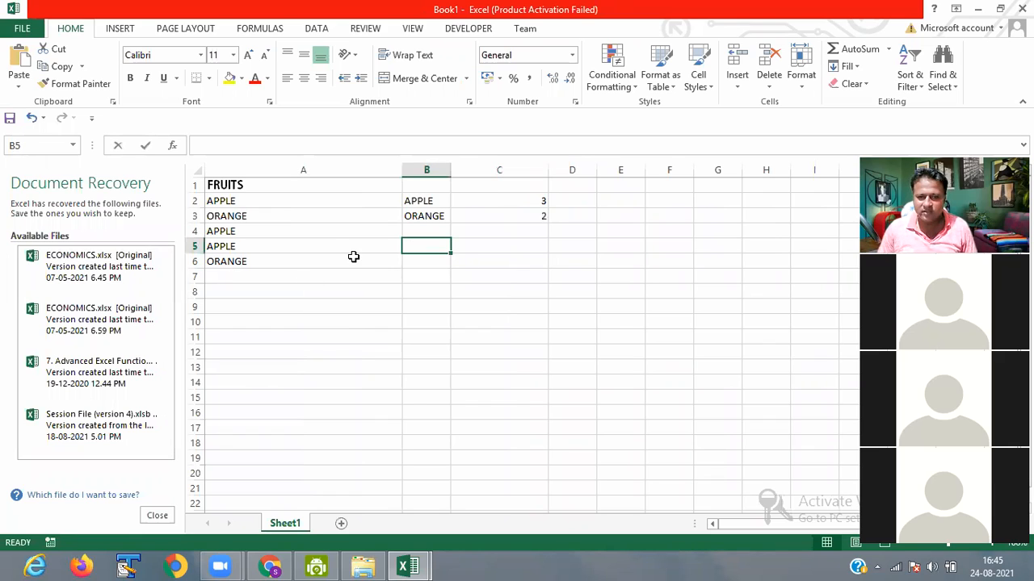
pyautogui.write('=')
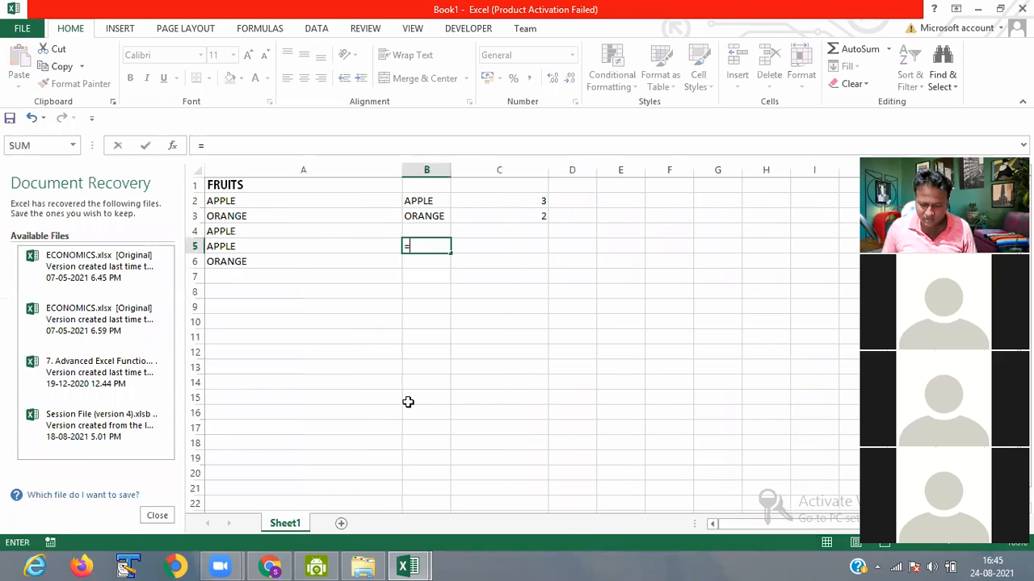
pyautogui.write('COU')
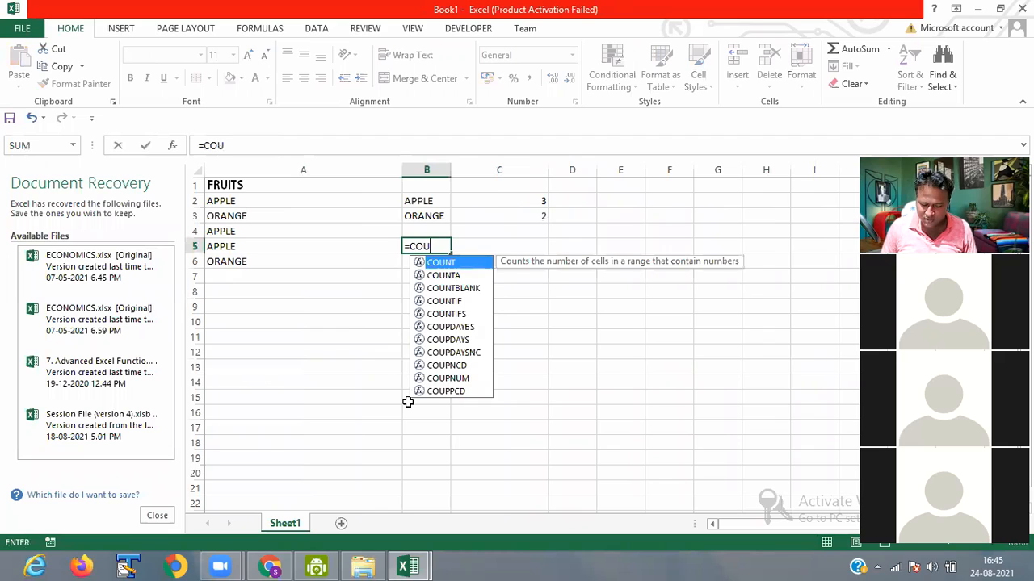
pyautogui.write('NT')
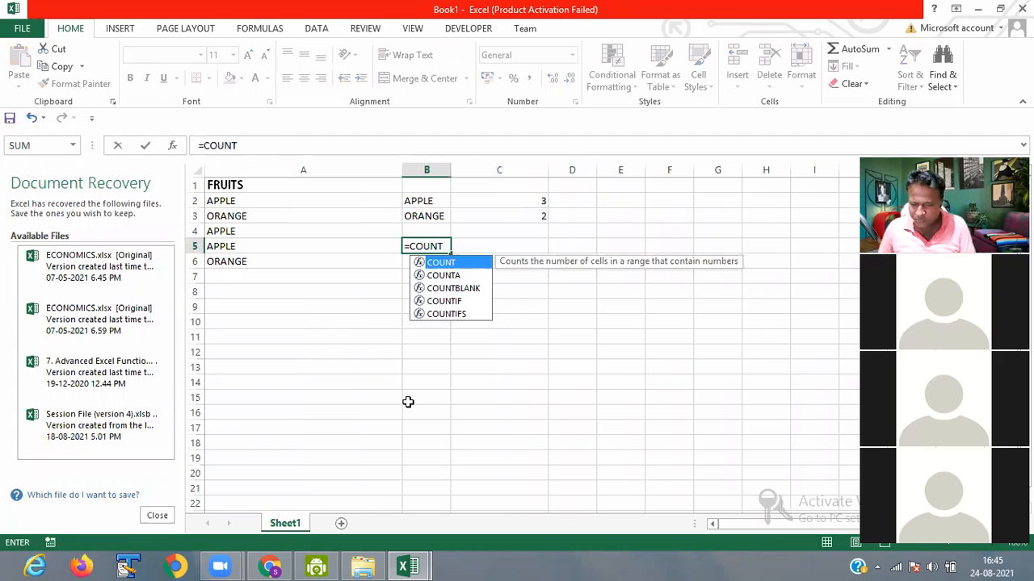
pyautogui.write('(')
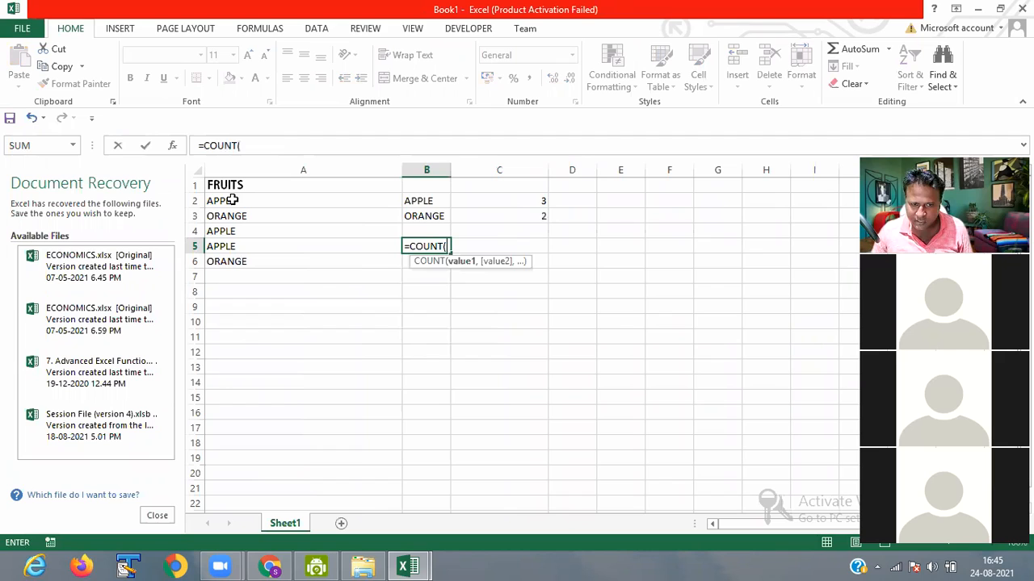
pyautogui.moveTo(226, 201); pyautogui.dragTo(226, 256)
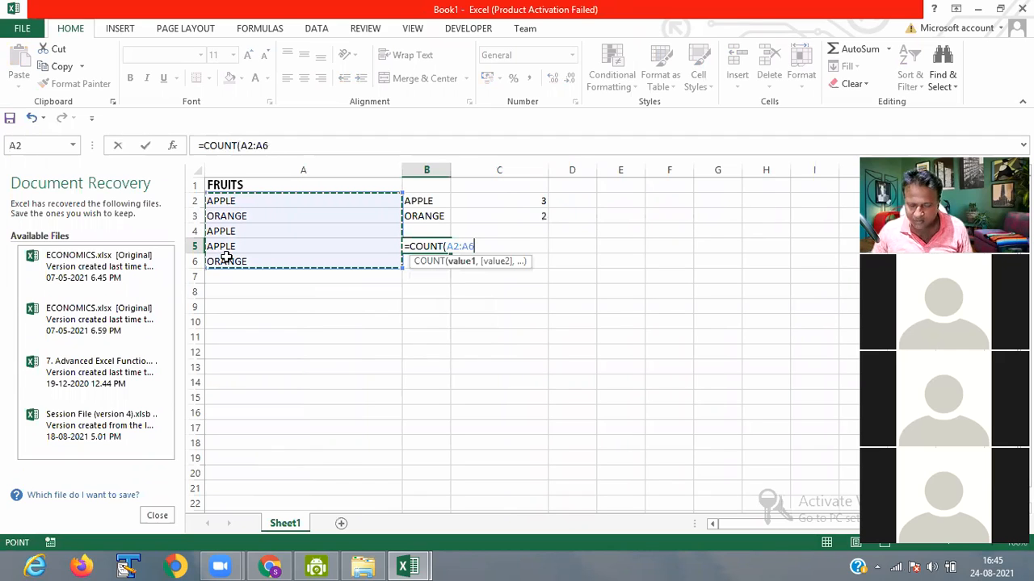
pyautogui.write(',')
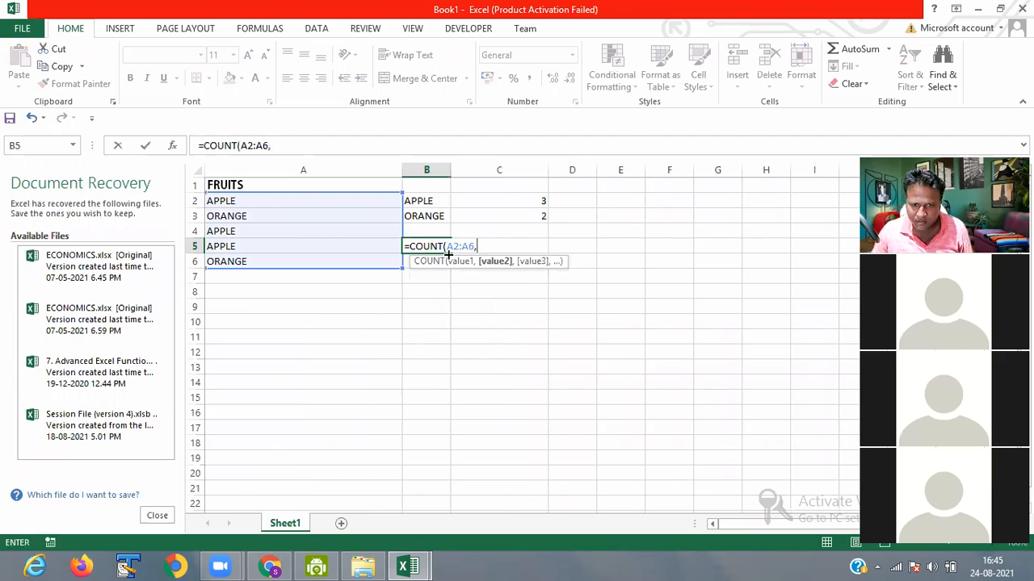
# Step: Change the function in B5 to COUNTIF and complete it with A2:A6 as the criteria
pyautogui.click(443, 246)
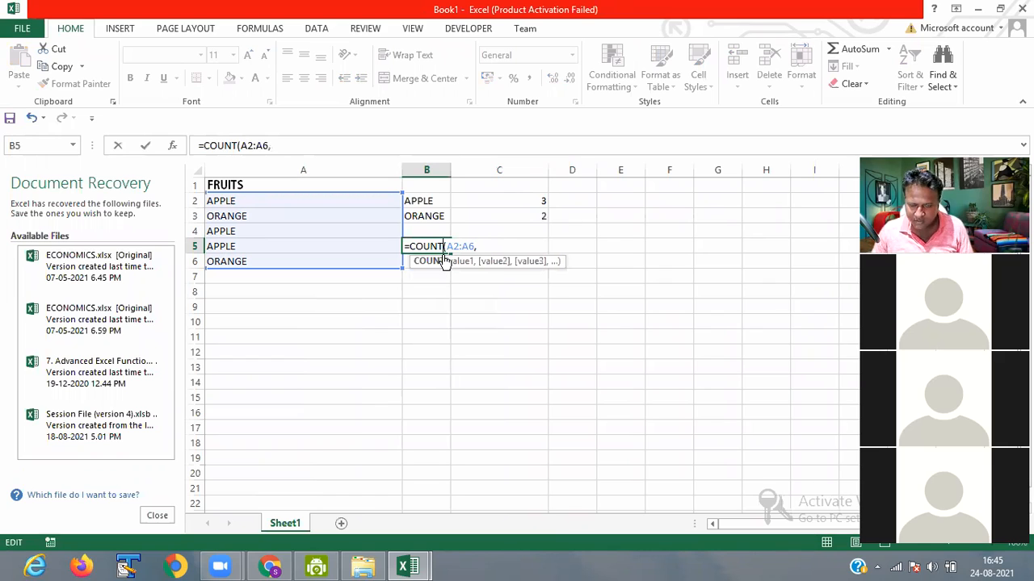
pyautogui.write('IF')
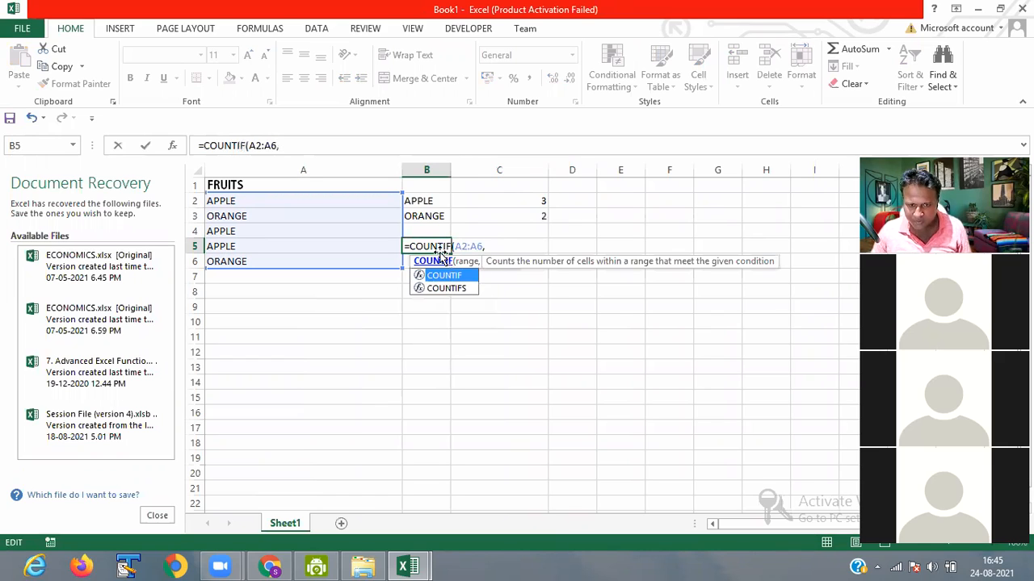
pyautogui.click(501, 243)
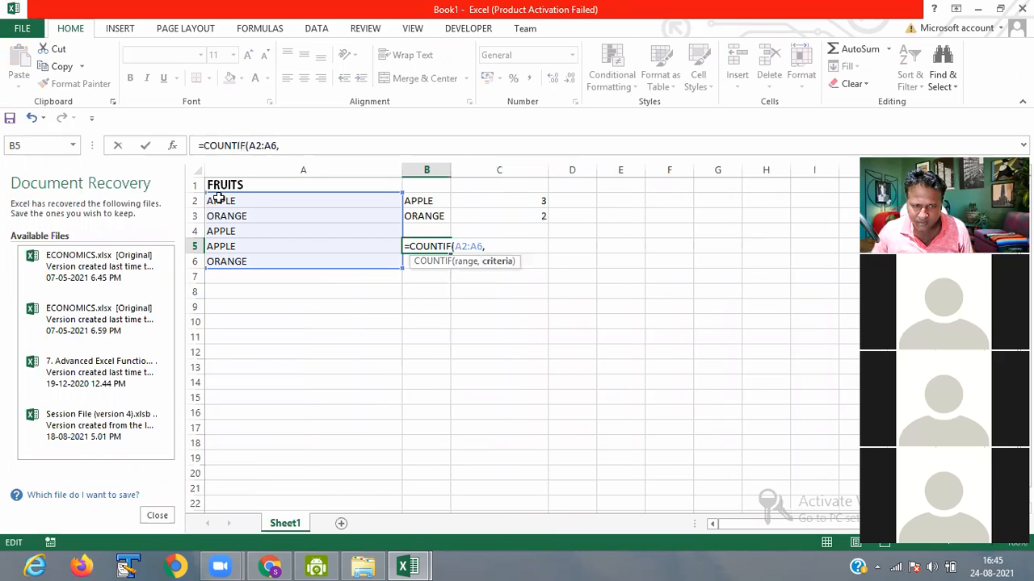
pyautogui.moveTo(219, 199); pyautogui.dragTo(219, 260)
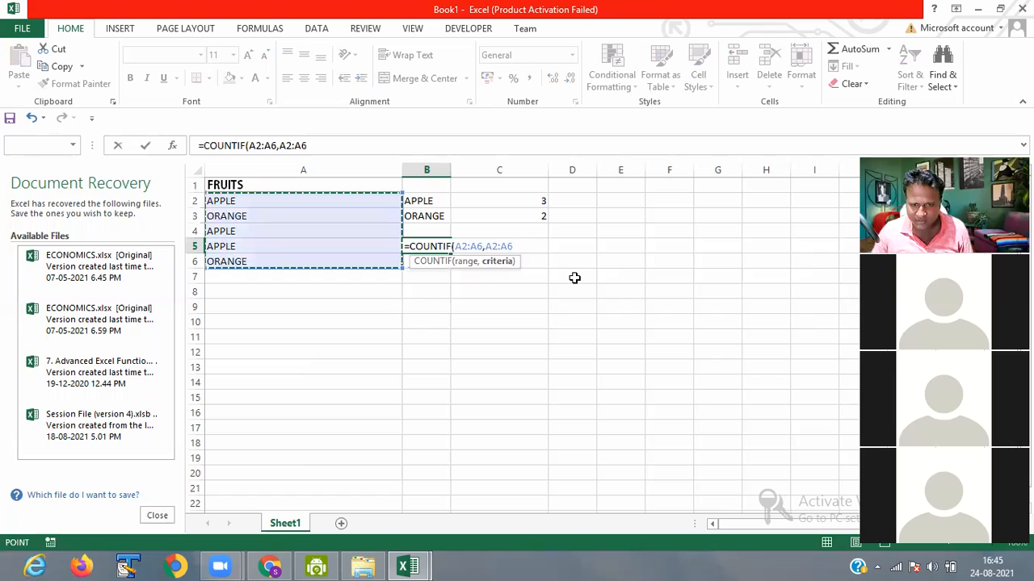
pyautogui.write(')')
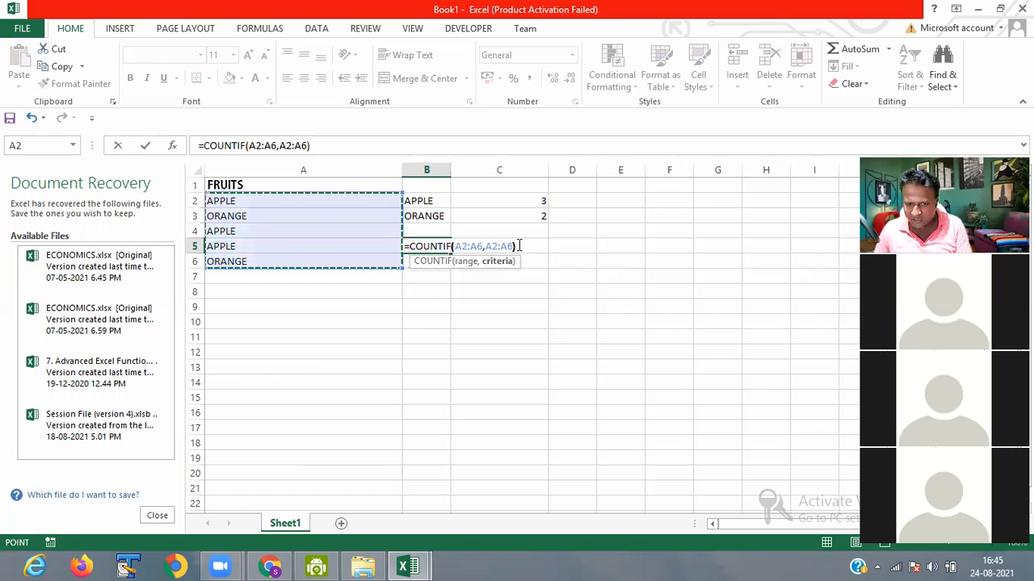
pyautogui.press('Return')
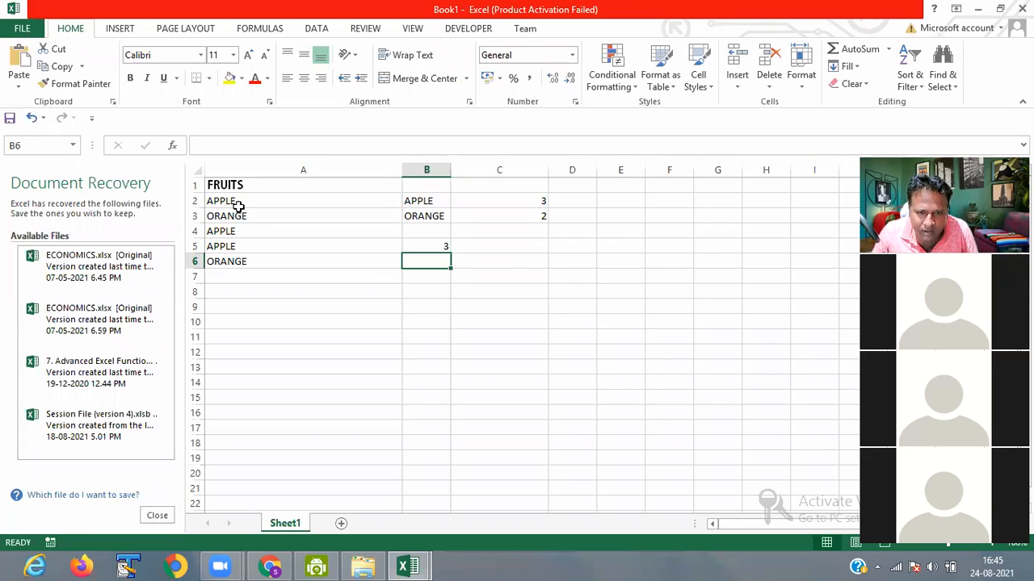
pyautogui.click(413, 240)
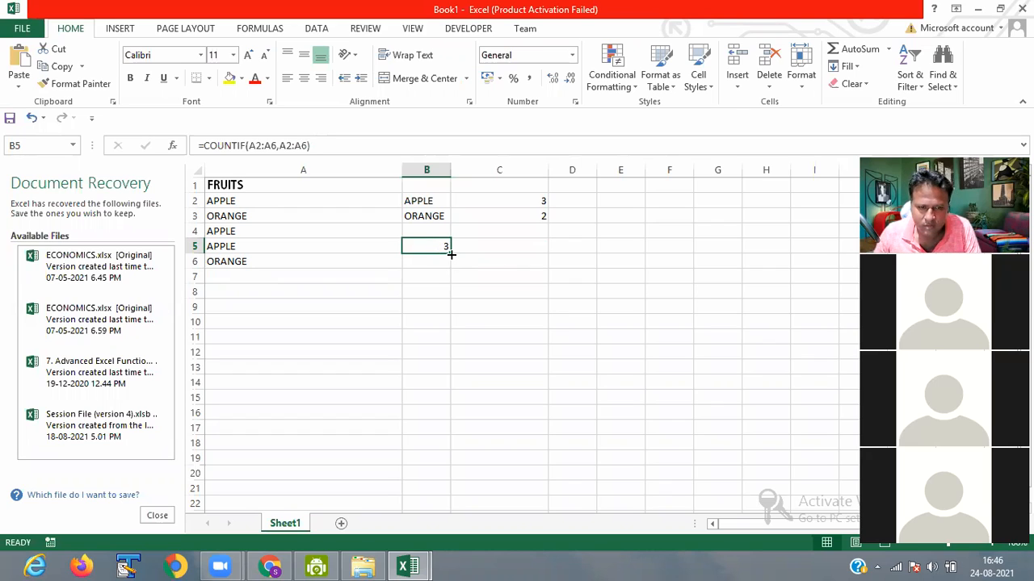
pyautogui.doubleClick(420, 246)
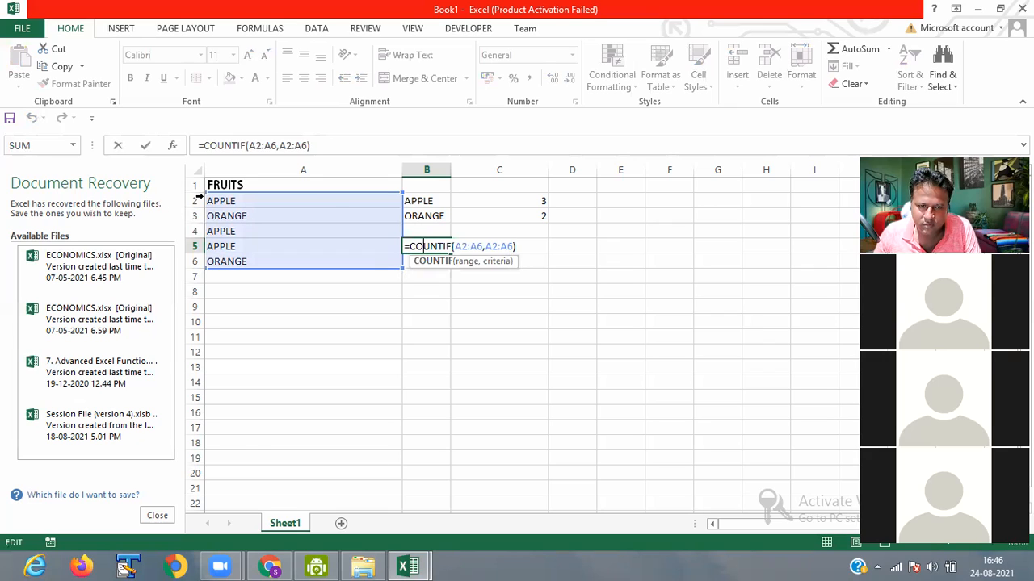
# Step: Replace the fruit name in A5 with BANANA
pyautogui.click(230, 247)
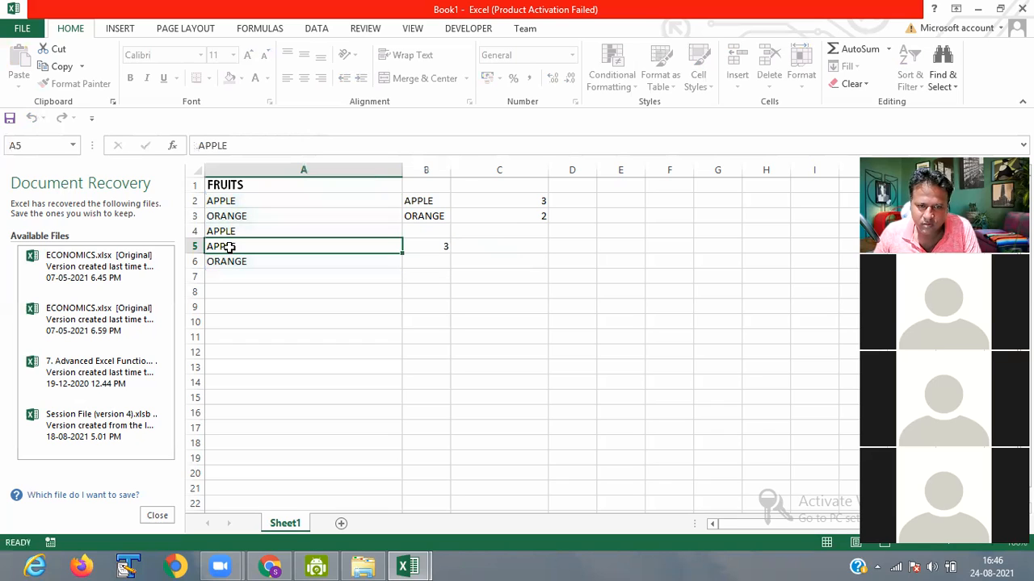
pyautogui.press('BackSpace')
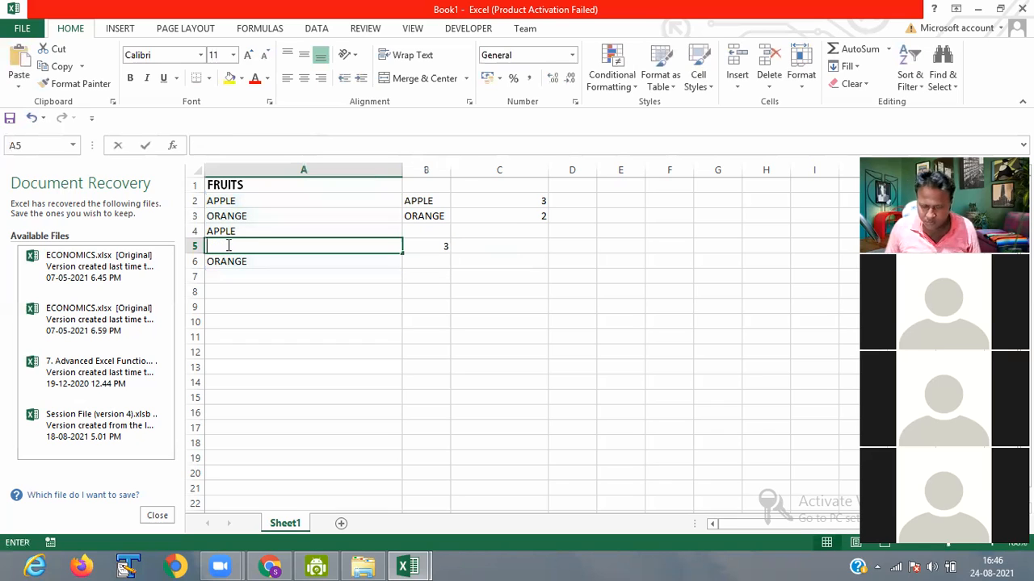
pyautogui.write('O')
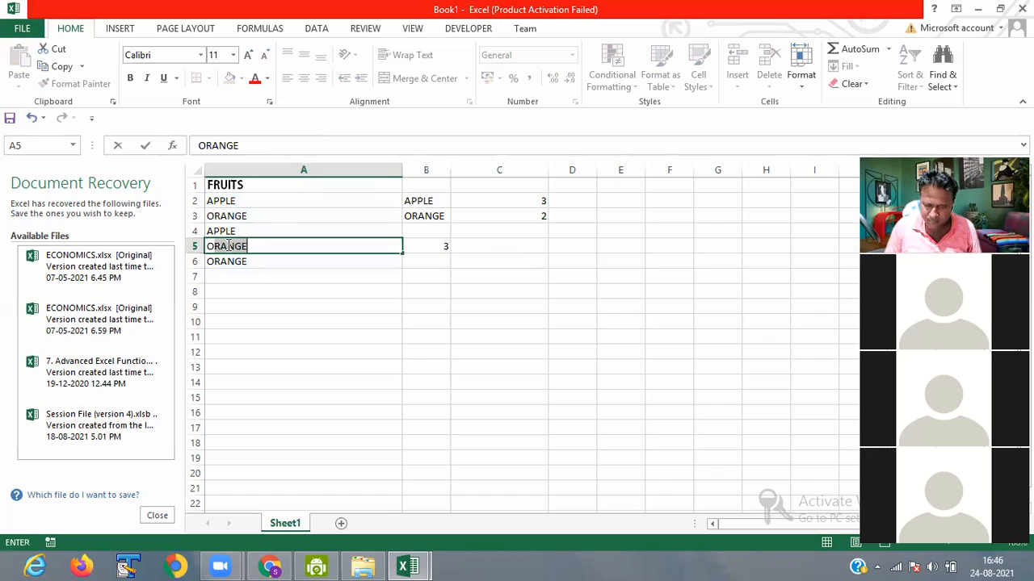
pyautogui.write('R')
pyautogui.press('BackSpace')
pyautogui.press('BackSpace')
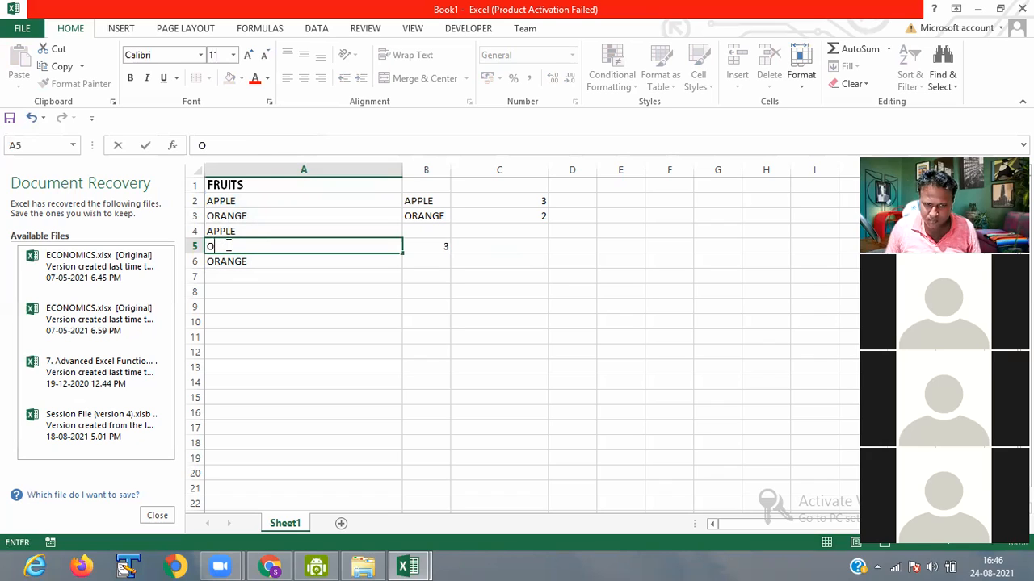
pyautogui.press('BackSpace')
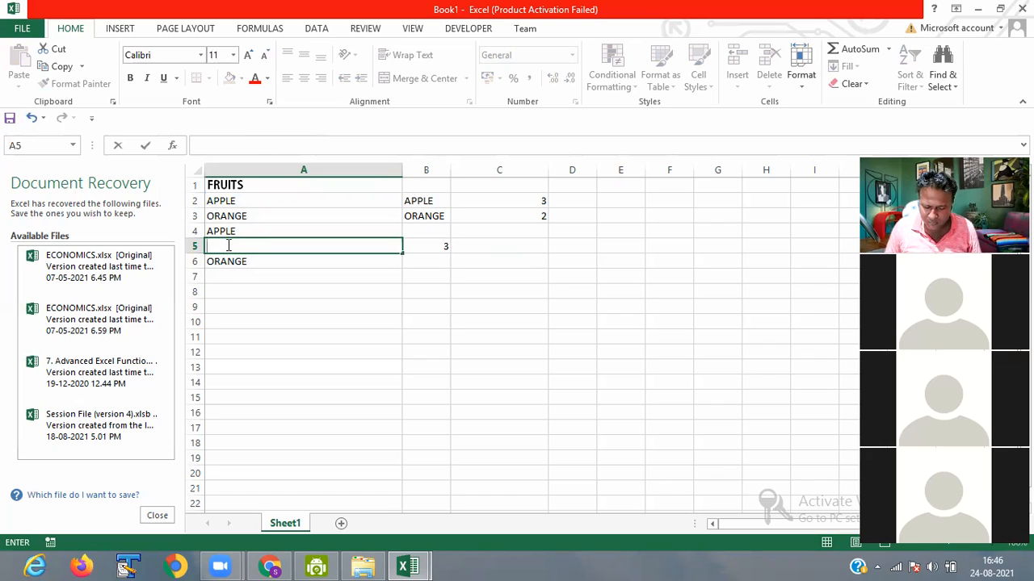
pyautogui.write('BAN')
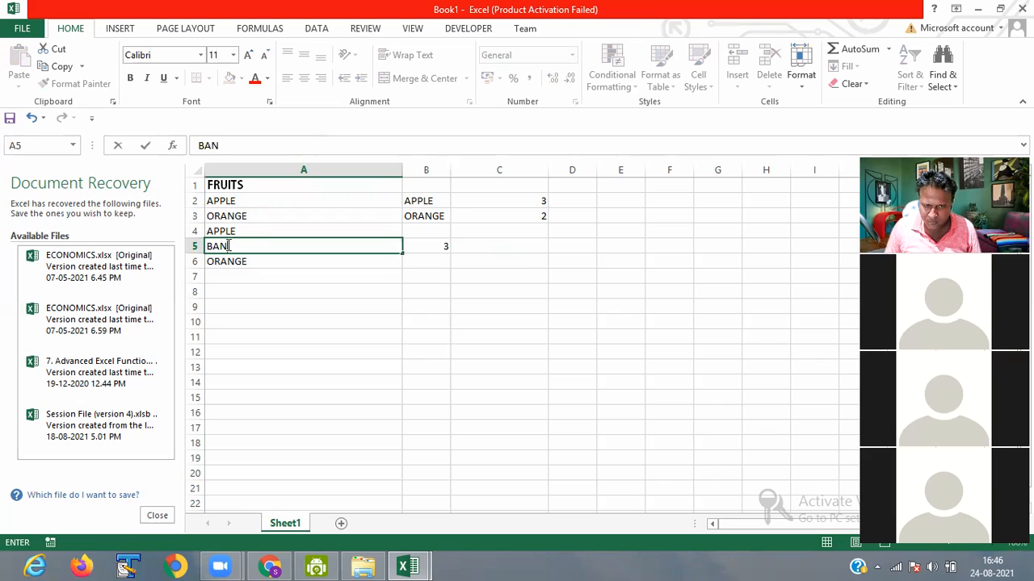
pyautogui.write('ANA')
pyautogui.press('Return')
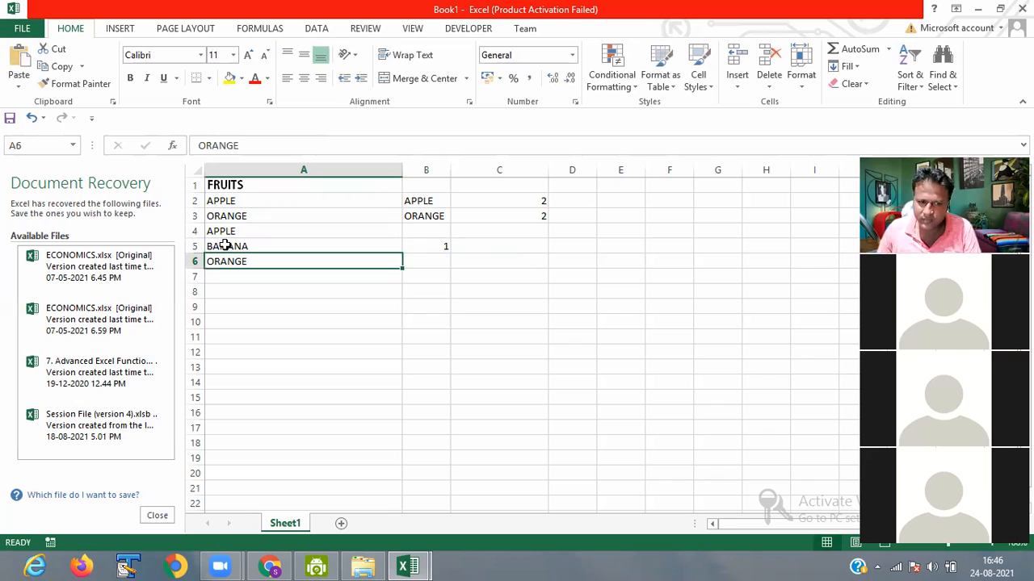
# Step: Compare the COUNTIF formula for APPLE in C2 with the range-criteria formula in B5
pyautogui.click(233, 247)
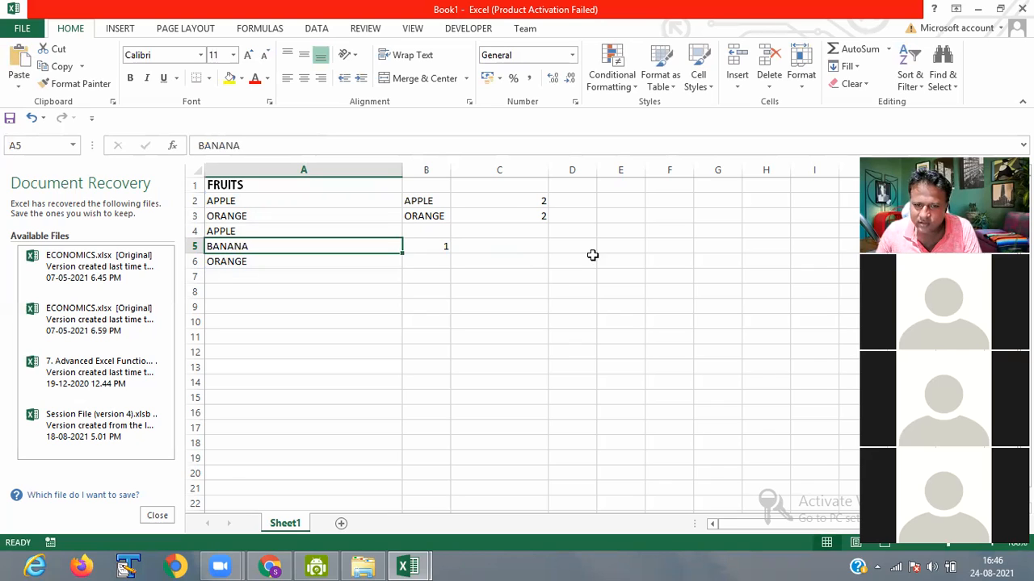
pyautogui.click(501, 207)
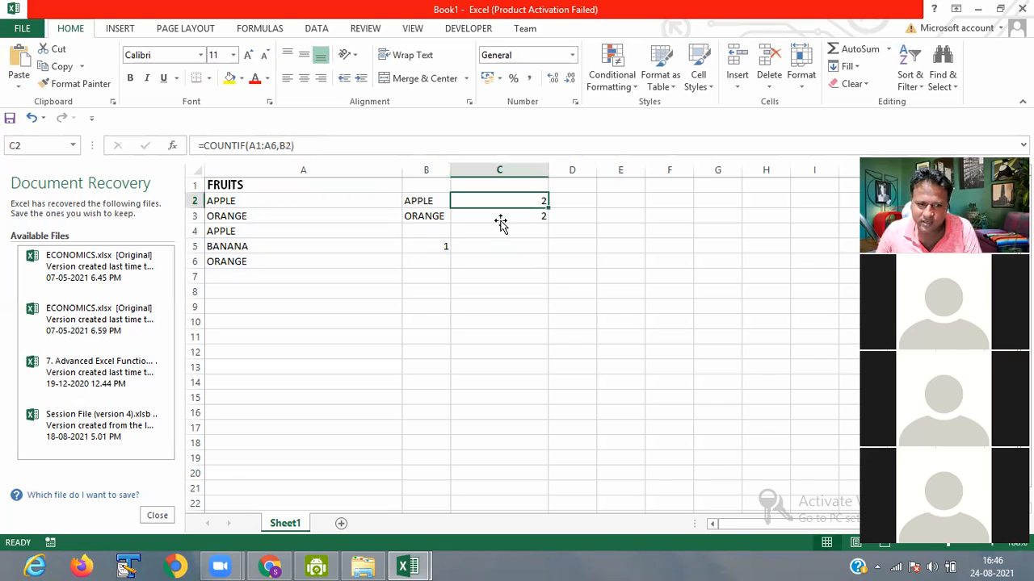
pyautogui.click(428, 249)
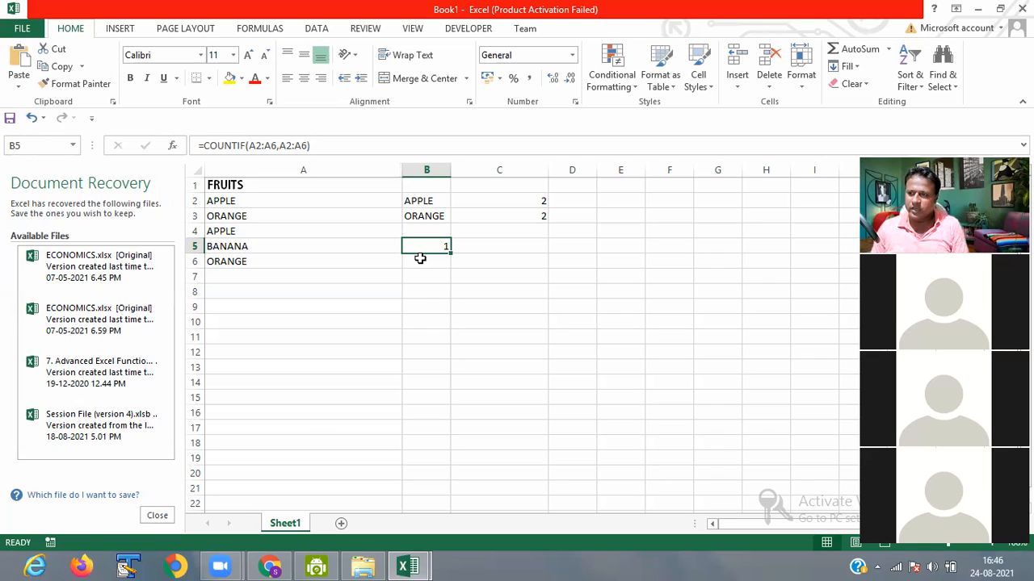
pyautogui.moveTo(352, 325); pyautogui.dragTo(339, 335)
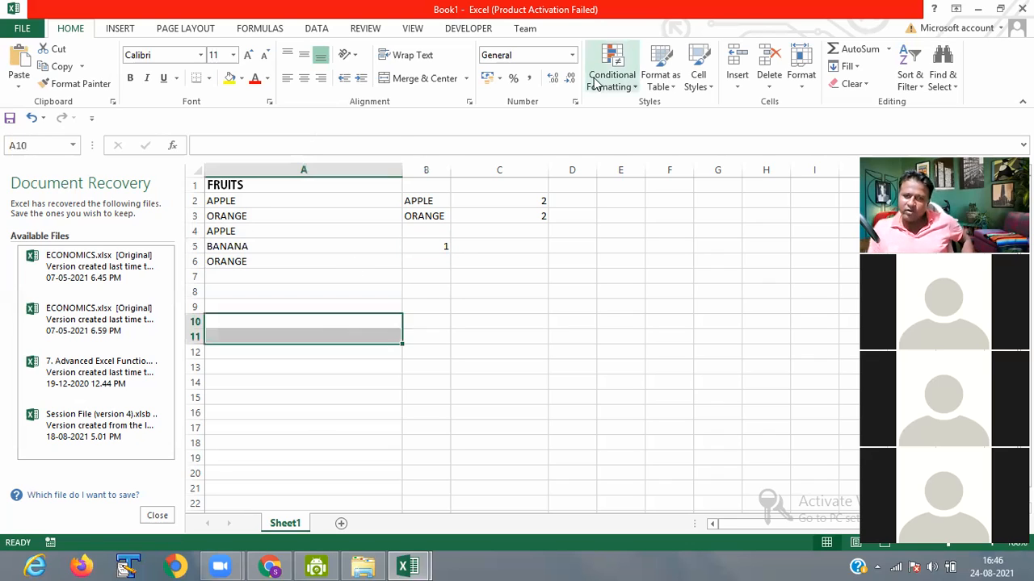